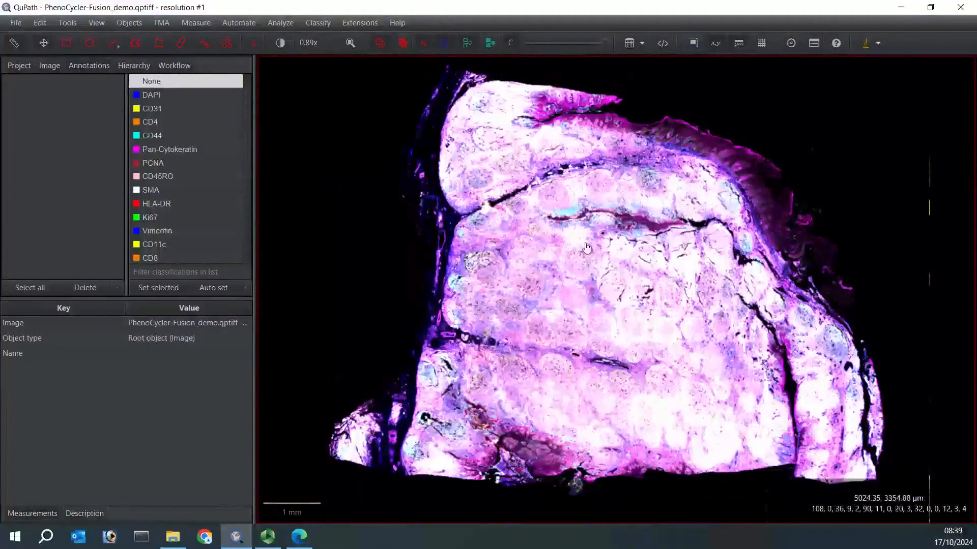
- Draw a rectangular annotation of about 4,473,700 µm² over the upper middle part of the tissue
{"action": "left_click", "coordinate": [68, 47]}
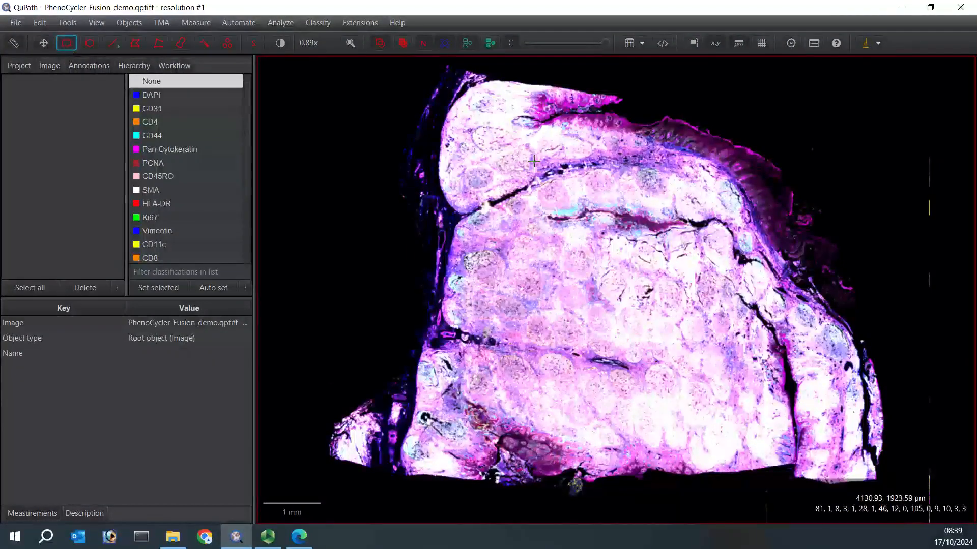
{"action": "mouse_move", "coordinate": [534, 155]}
{"action": "left_mouse_down"}
{"action": "mouse_move", "coordinate": [579, 211]}
{"action": "mouse_move", "coordinate": [621, 314]}
{"action": "left_mouse_up"}
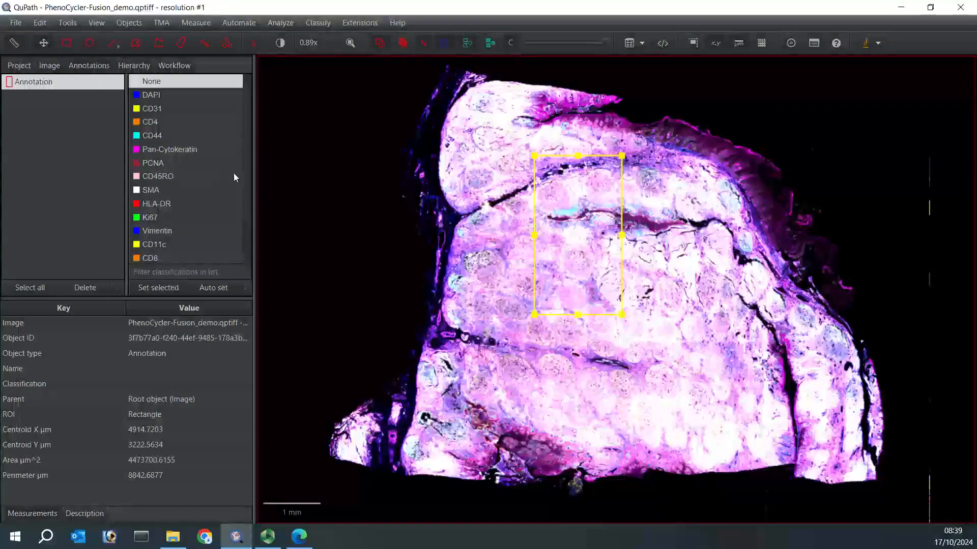
- Open the brightness and contrast settings beside the annotation and hide all image channels
{"action": "left_click", "coordinate": [278, 46]}
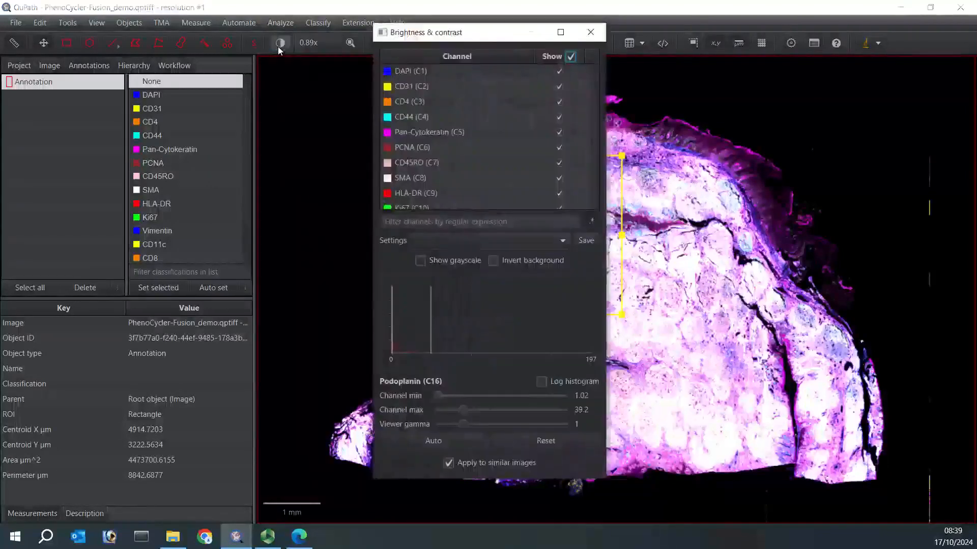
{"action": "left_click_drag", "start_coordinate": [488, 32], "coordinate": [264, 63]}
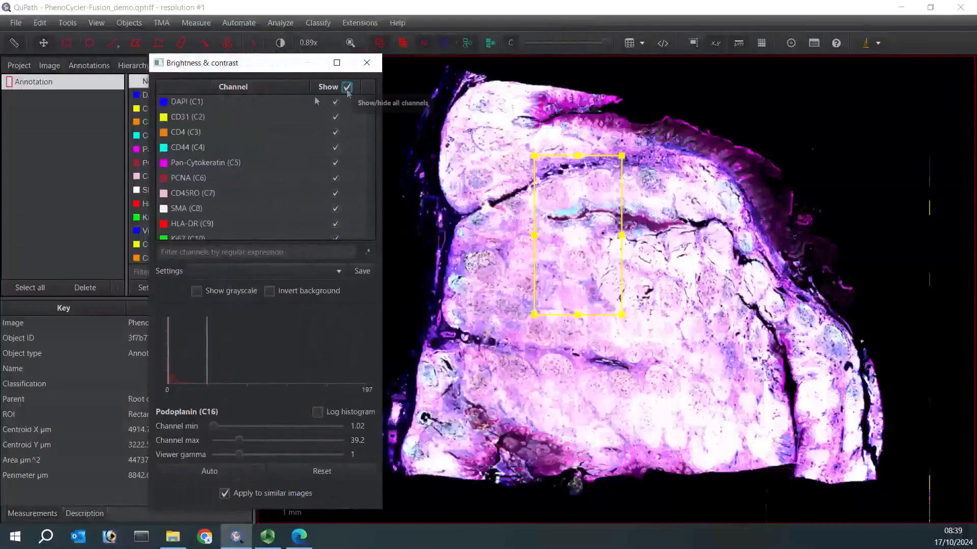
{"action": "left_click", "coordinate": [346, 88]}
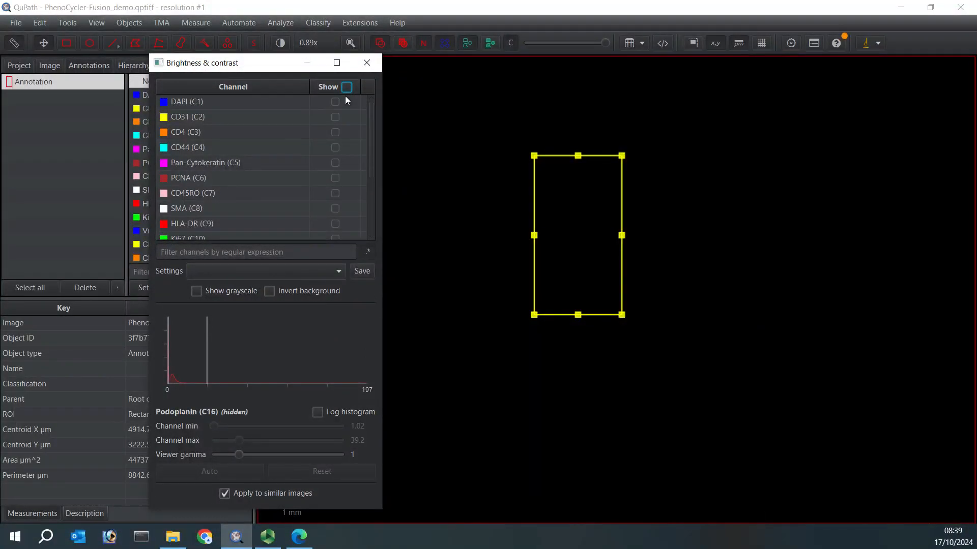
{"action": "scroll", "coordinate": [590, 252], "scroll_direction": "up", "scroll_amount": 2}
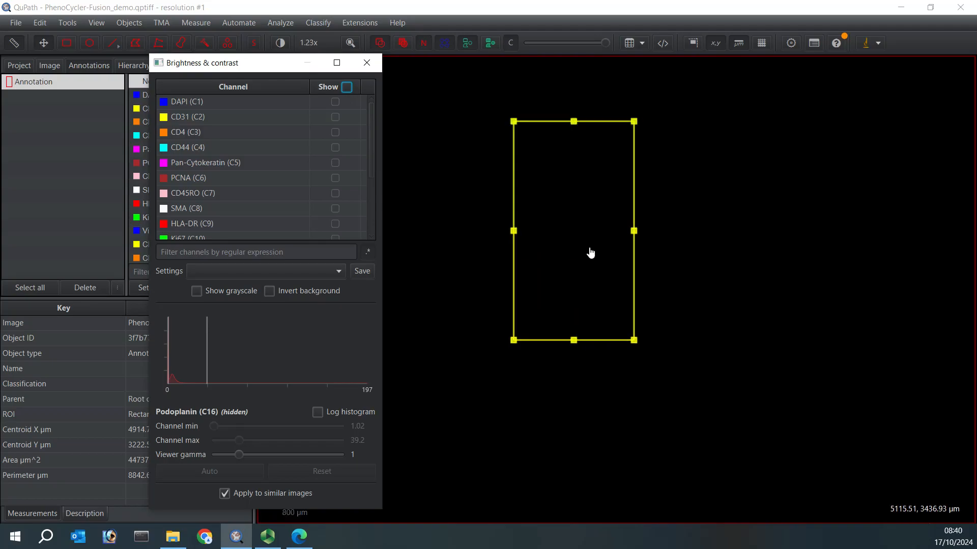
{"action": "scroll", "coordinate": [590, 253], "scroll_direction": "up", "scroll_amount": 2}
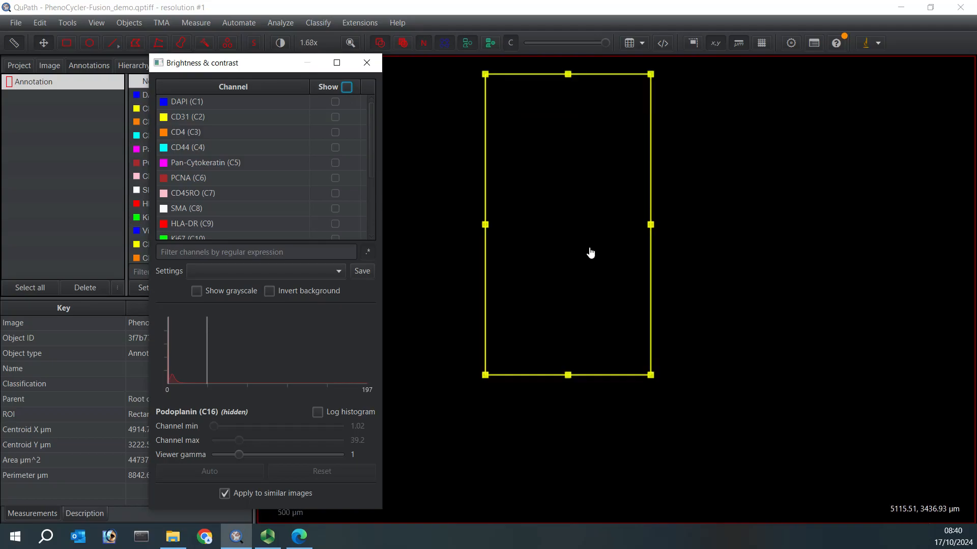
- Display the CD31, CD4 and CD44 channels one at a time to inspect their staining in the annotated region
{"action": "left_click", "coordinate": [335, 117]}
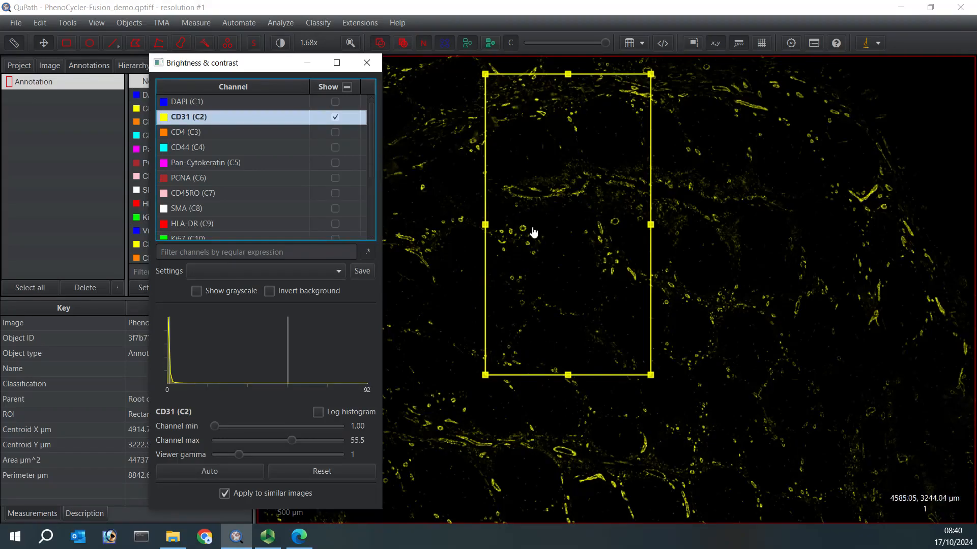
{"action": "left_click", "coordinate": [335, 117]}
{"action": "left_click", "coordinate": [335, 132]}
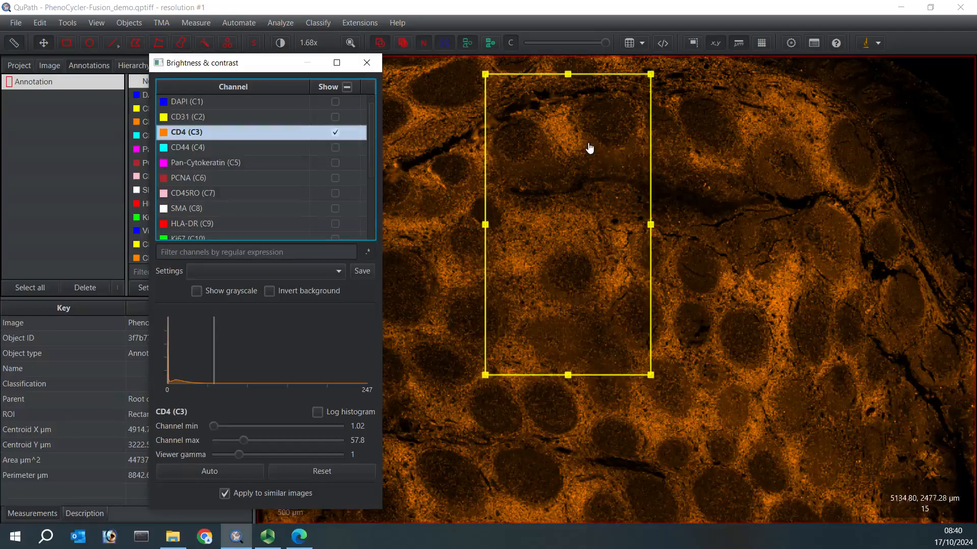
{"action": "left_click", "coordinate": [336, 133]}
{"action": "left_click", "coordinate": [335, 148]}
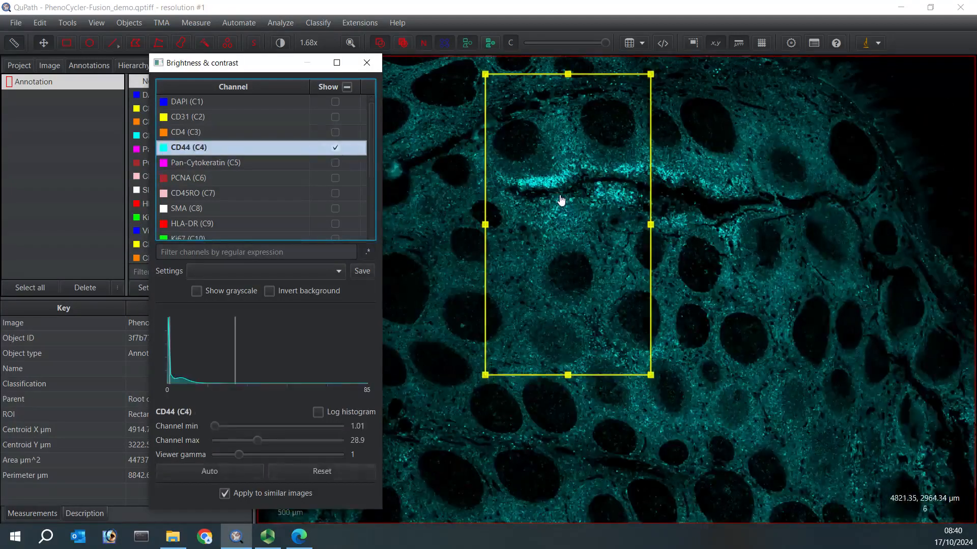
{"action": "left_click", "coordinate": [336, 148]}
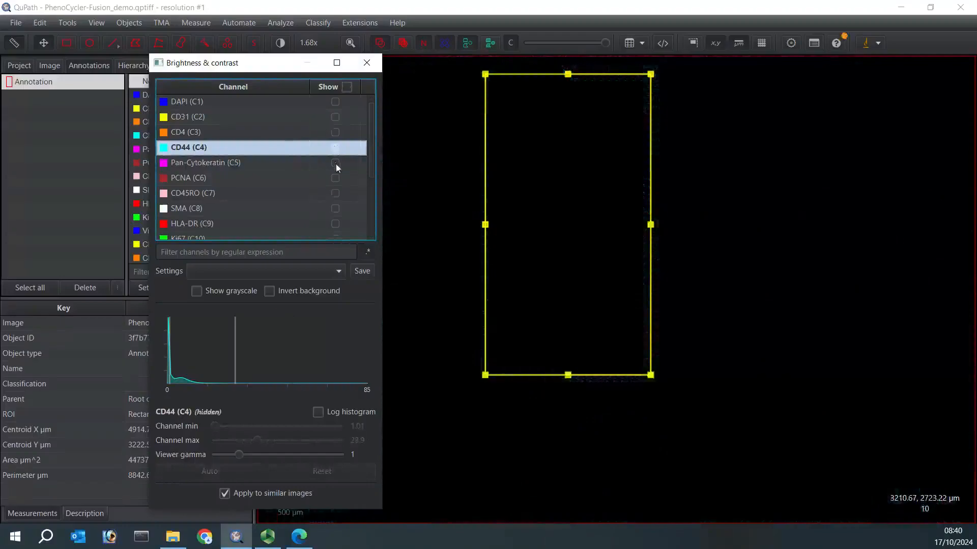
- Display the Pan-Cytokeratin, PCNA, CD45RO and SMA channels in turn, hiding each previous one, to inspect their staining
{"action": "left_click", "coordinate": [335, 163]}
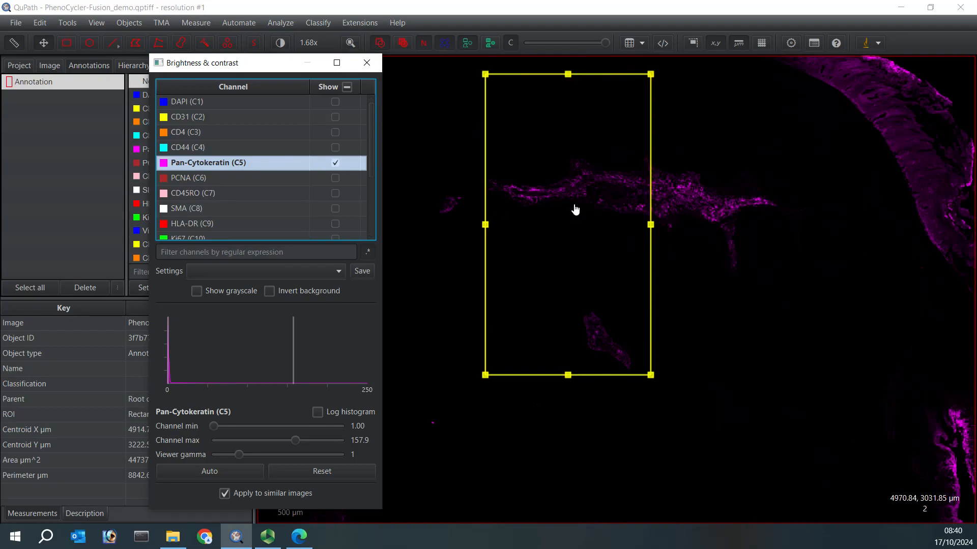
{"action": "left_click", "coordinate": [336, 178]}
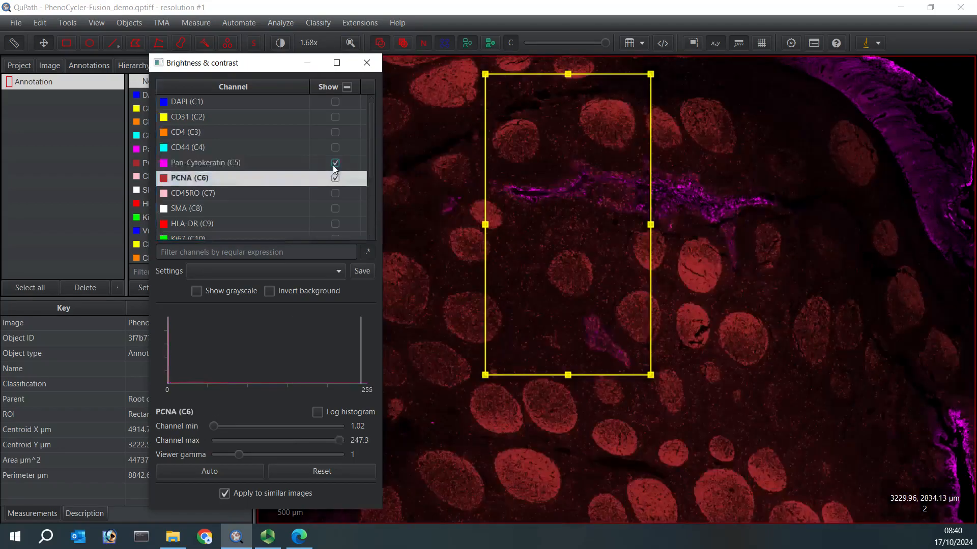
{"action": "left_click", "coordinate": [335, 162]}
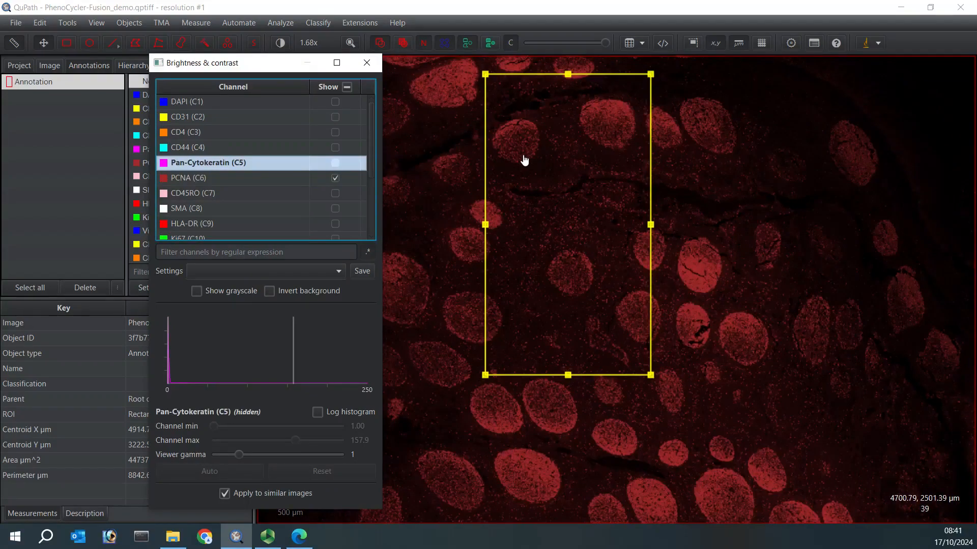
{"action": "left_click", "coordinate": [335, 178]}
{"action": "left_click", "coordinate": [336, 193]}
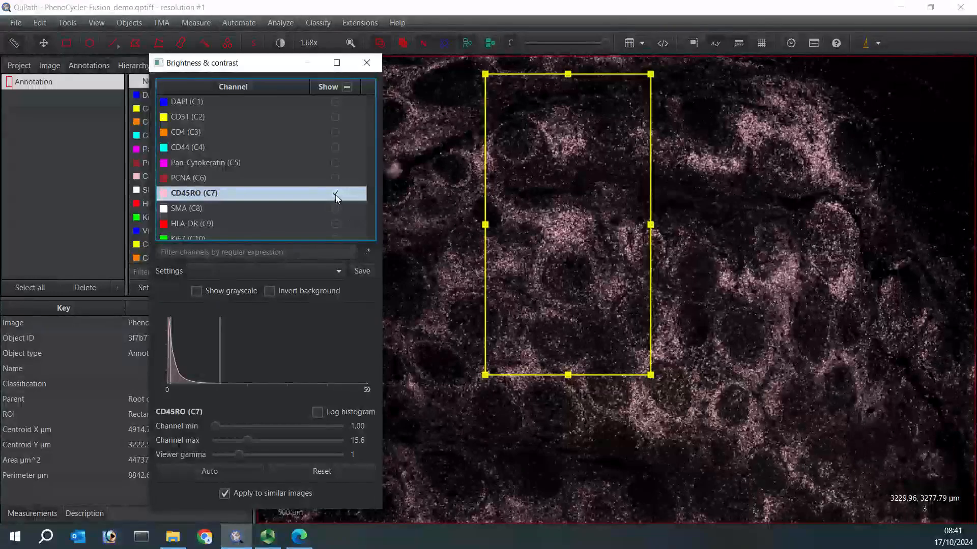
{"action": "left_click", "coordinate": [335, 209]}
{"action": "left_click", "coordinate": [335, 193]}
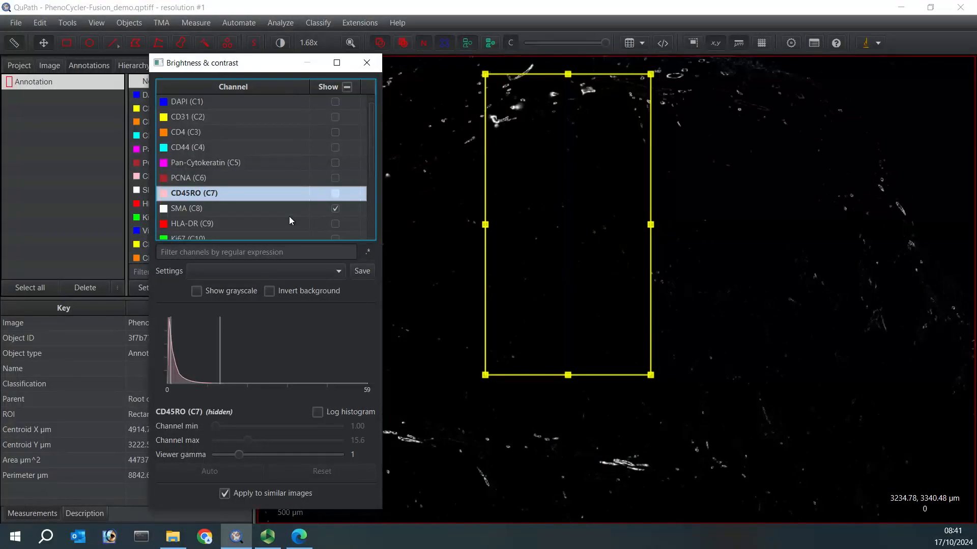
- Replace the SMA display with HLA-DR, Ki67 and Vimentin in turn to inspect each marker's staining
{"action": "scroll", "coordinate": [289, 216], "scroll_direction": "down", "scroll_amount": 3}
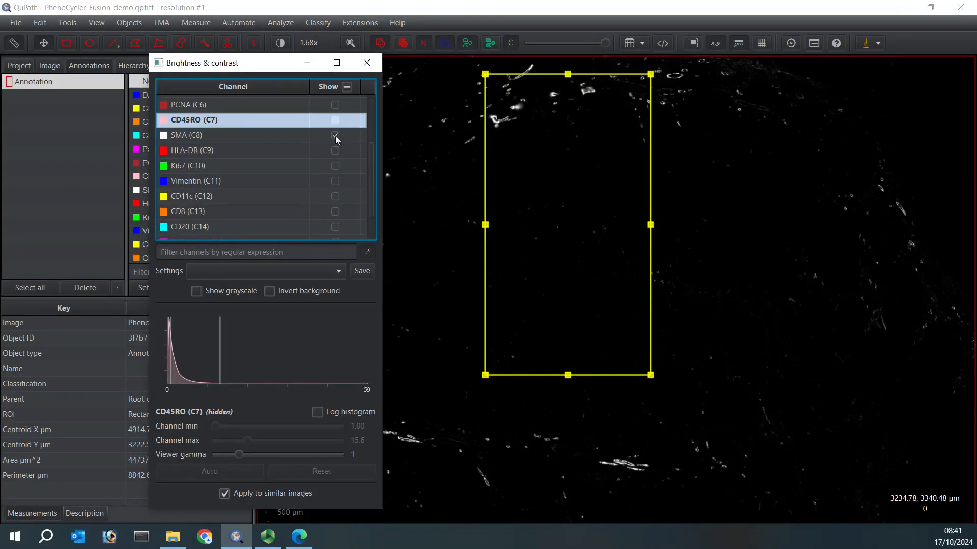
{"action": "left_click", "coordinate": [335, 135]}
{"action": "left_click", "coordinate": [336, 151]}
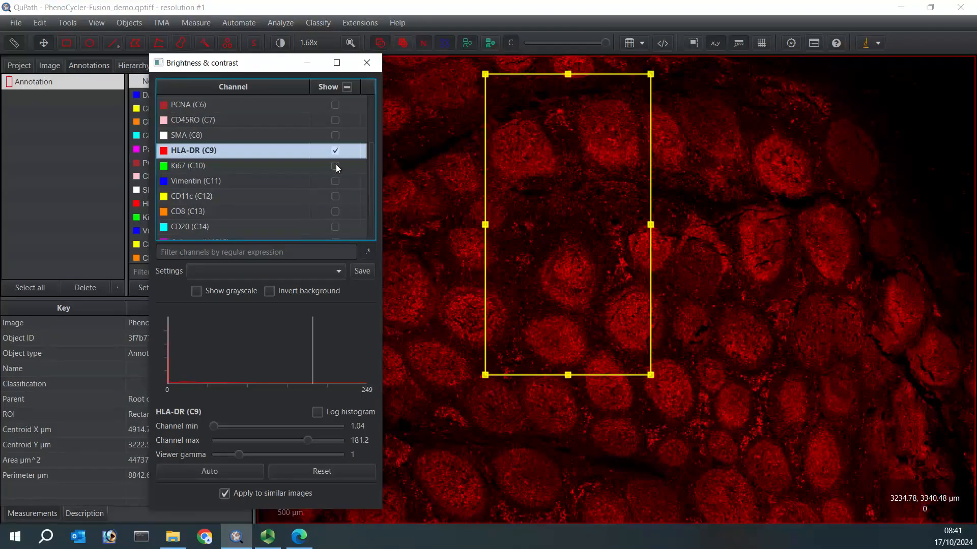
{"action": "left_click", "coordinate": [335, 165]}
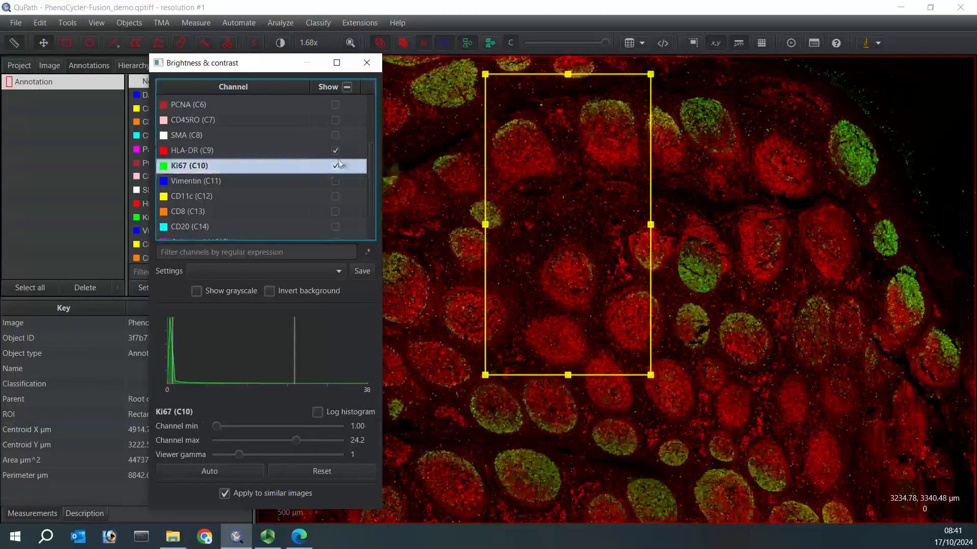
{"action": "left_click", "coordinate": [335, 151]}
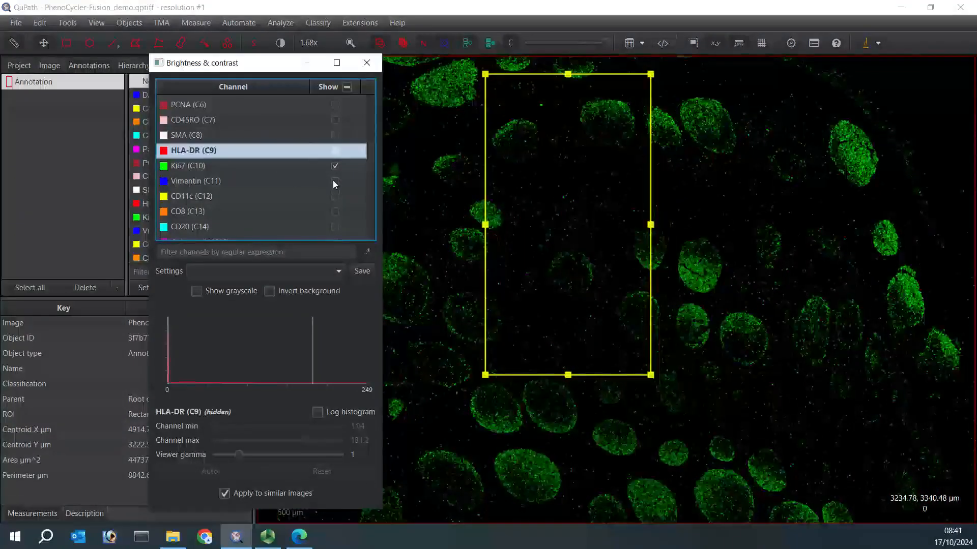
{"action": "left_click", "coordinate": [336, 181]}
{"action": "left_click", "coordinate": [335, 166]}
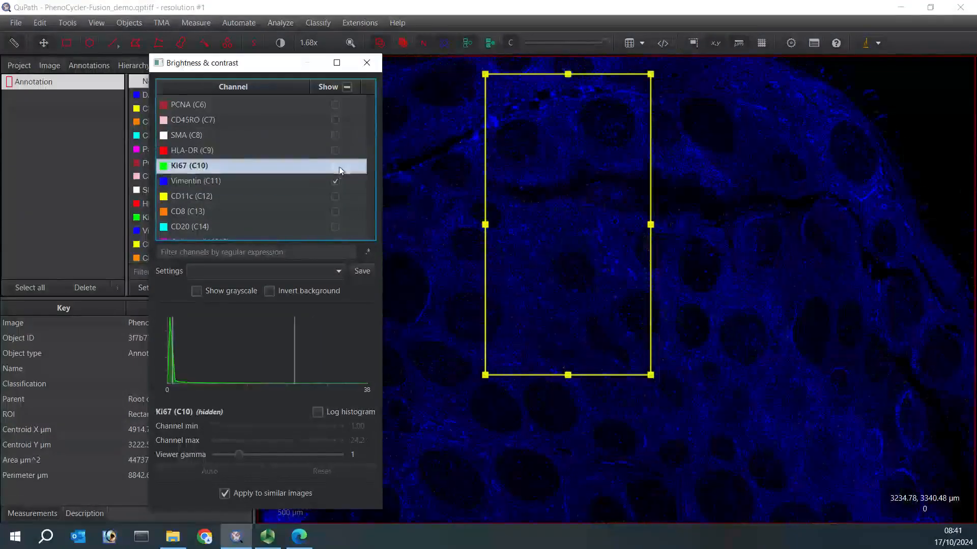
- Step the display through the CD11c, CD8 and CD20 channels, hiding each previous marker, to examine their staining
{"action": "left_click", "coordinate": [336, 197]}
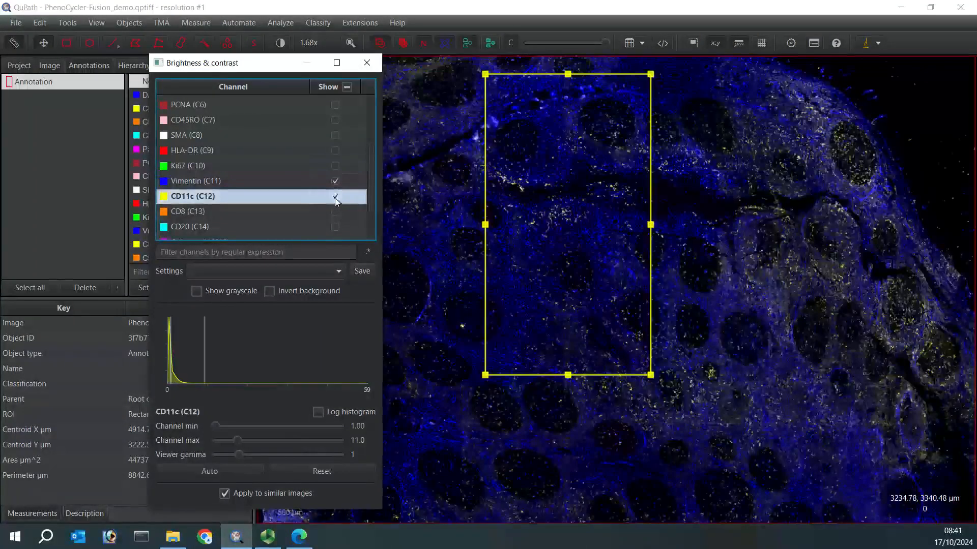
{"action": "left_click", "coordinate": [335, 181]}
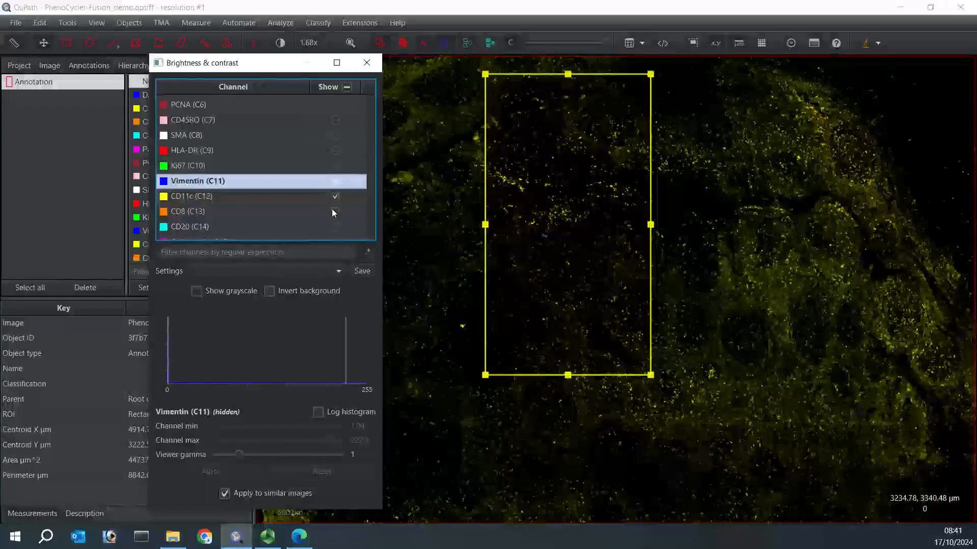
{"action": "left_click", "coordinate": [334, 212]}
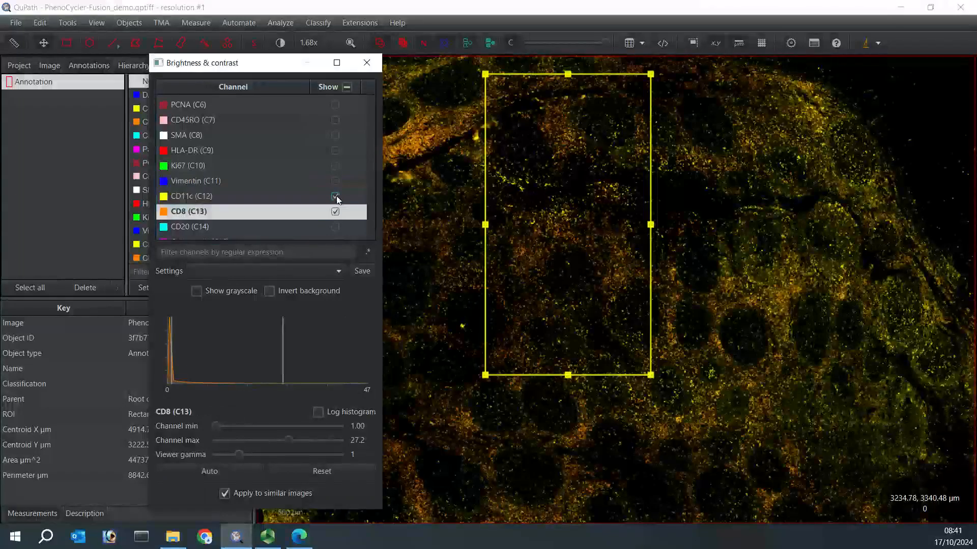
{"action": "left_click", "coordinate": [335, 196]}
{"action": "left_click", "coordinate": [335, 211]}
{"action": "left_click", "coordinate": [335, 227]}
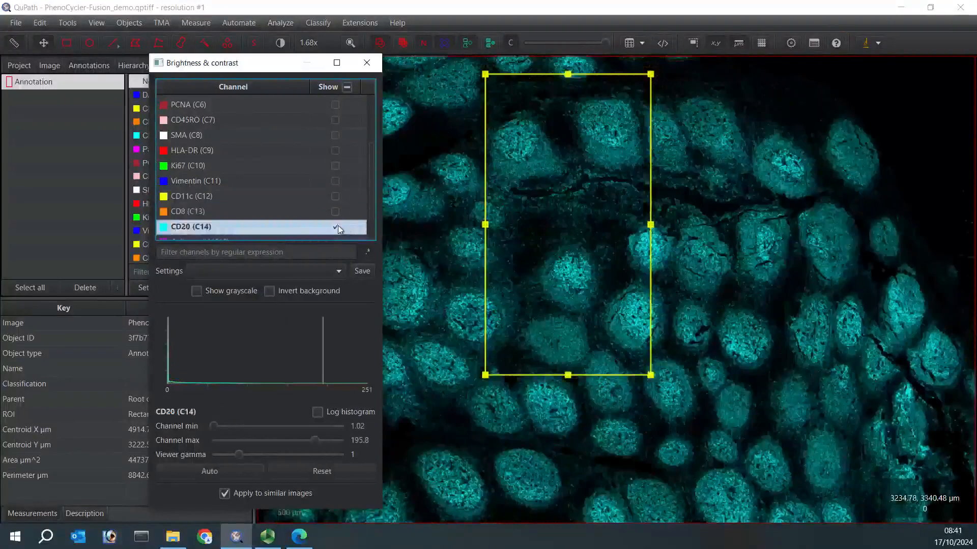
- Display Collagen IV and Podoplanin in turn, leaving only Podoplanin shown, and close the brightness and contrast settings
{"action": "scroll", "coordinate": [320, 181], "scroll_direction": "down", "scroll_amount": 1}
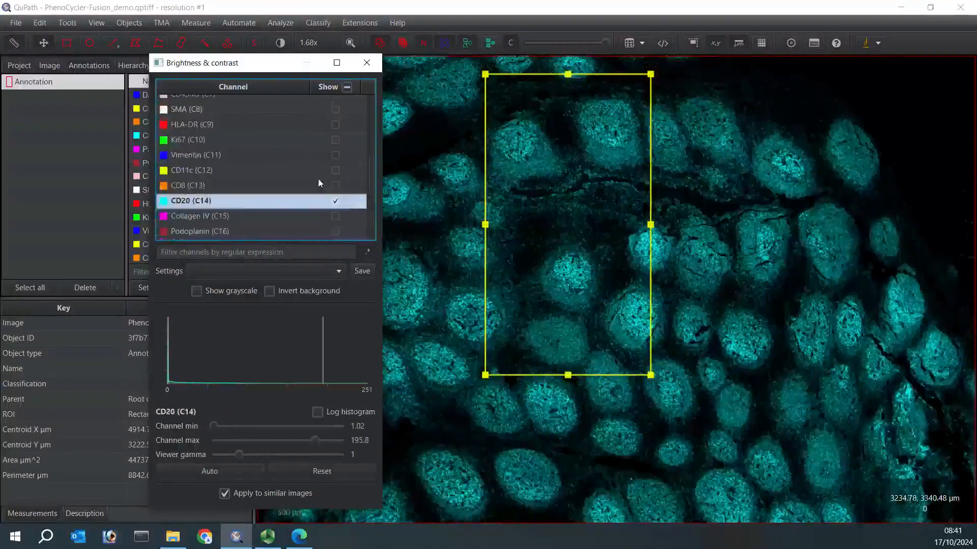
{"action": "left_click", "coordinate": [335, 216]}
{"action": "left_click", "coordinate": [335, 201]}
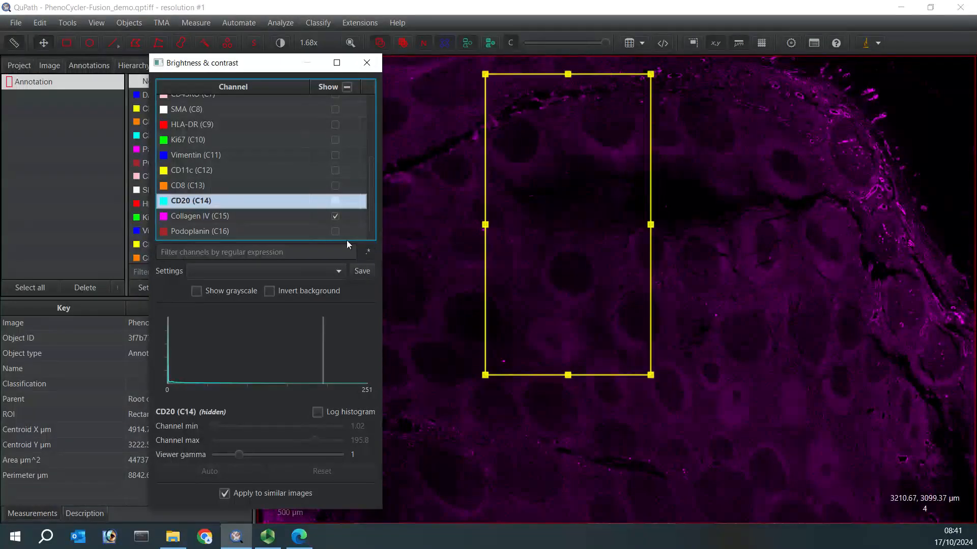
{"action": "left_click", "coordinate": [335, 232]}
{"action": "left_click", "coordinate": [335, 216]}
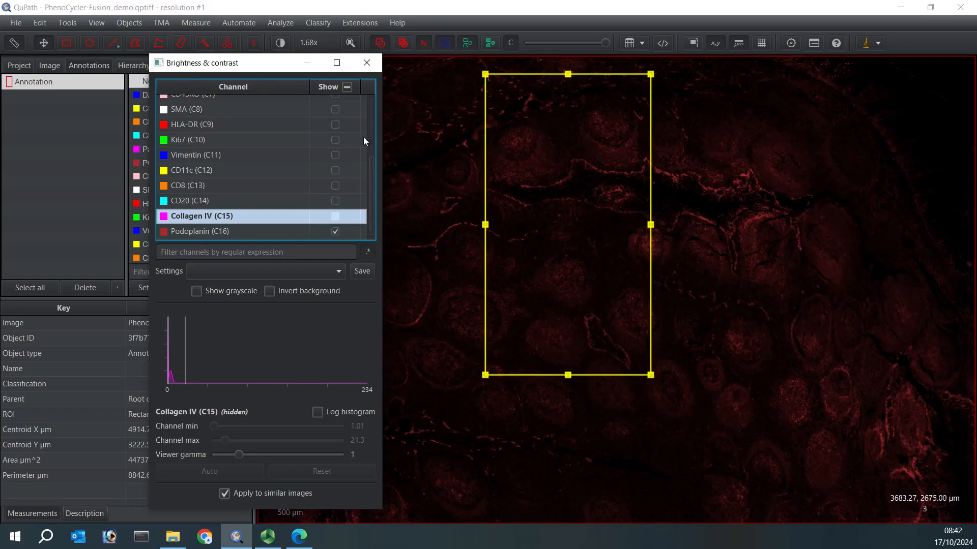
{"action": "left_click", "coordinate": [367, 63]}
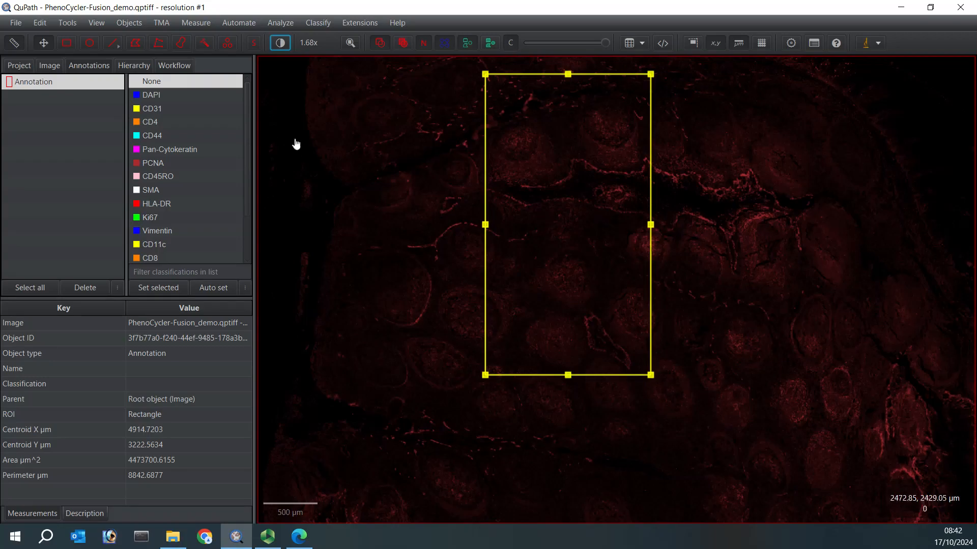
- Check the pixel width and height in the image's properties
{"action": "left_click", "coordinate": [87, 71]}
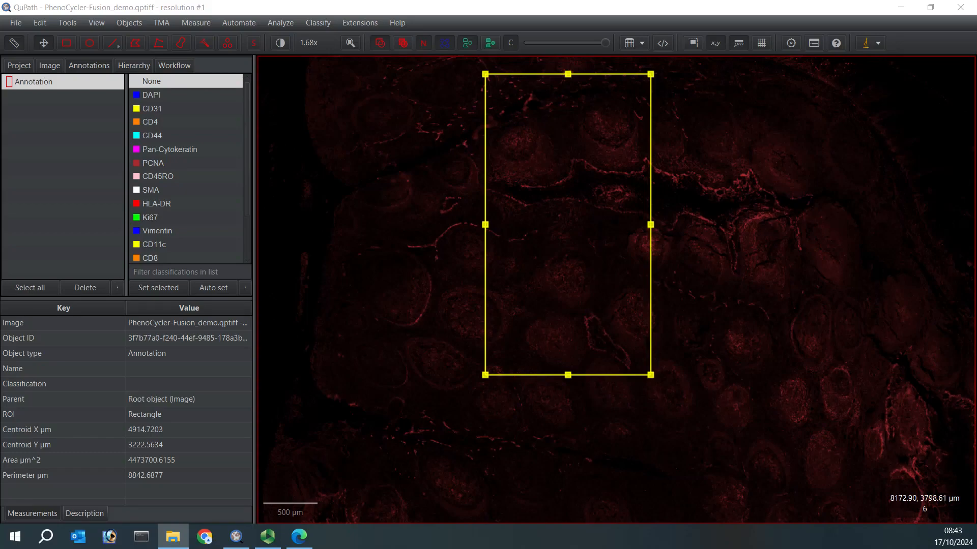
{"action": "left_click", "coordinate": [46, 71]}
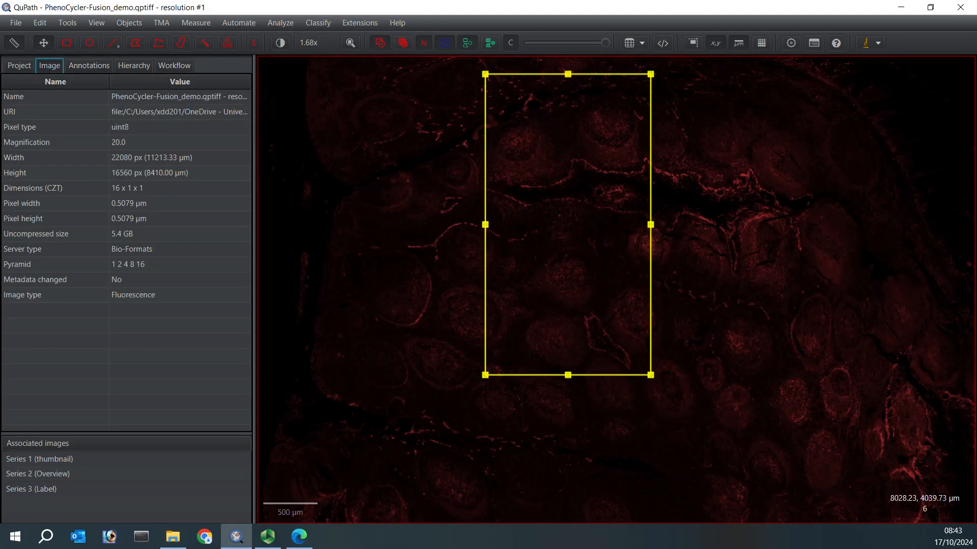
- Load the StarDist cell segmentation script into the script editor and run it
{"action": "left_click_drag", "start_coordinate": [976, 252], "coordinate": [583, 230]}
{"action": "left_click", "coordinate": [637, 337]}
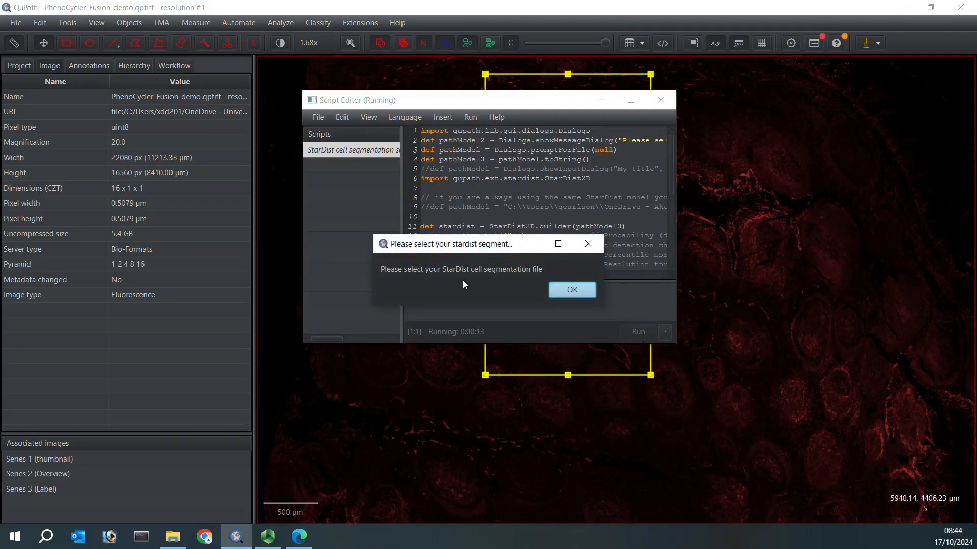
- Supply stardist_cell_seg_model.pb from the open-source PhenoCycler scripts folder as the model for the running segmentation script
{"action": "left_click", "coordinate": [571, 289]}
{"action": "scroll", "coordinate": [162, 205], "scroll_direction": "up", "scroll_amount": 4}
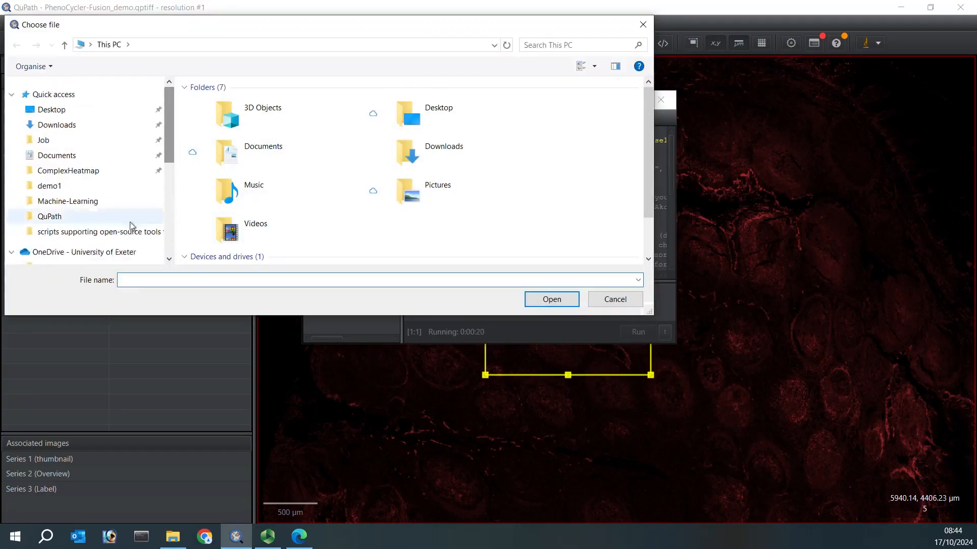
{"action": "left_click", "coordinate": [117, 234]}
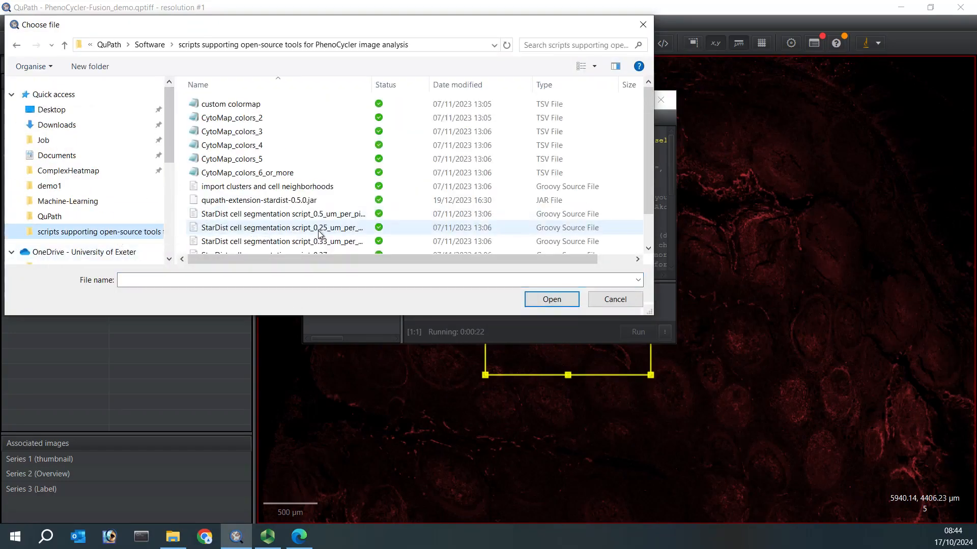
{"action": "scroll", "coordinate": [320, 236], "scroll_direction": "down", "scroll_amount": 1}
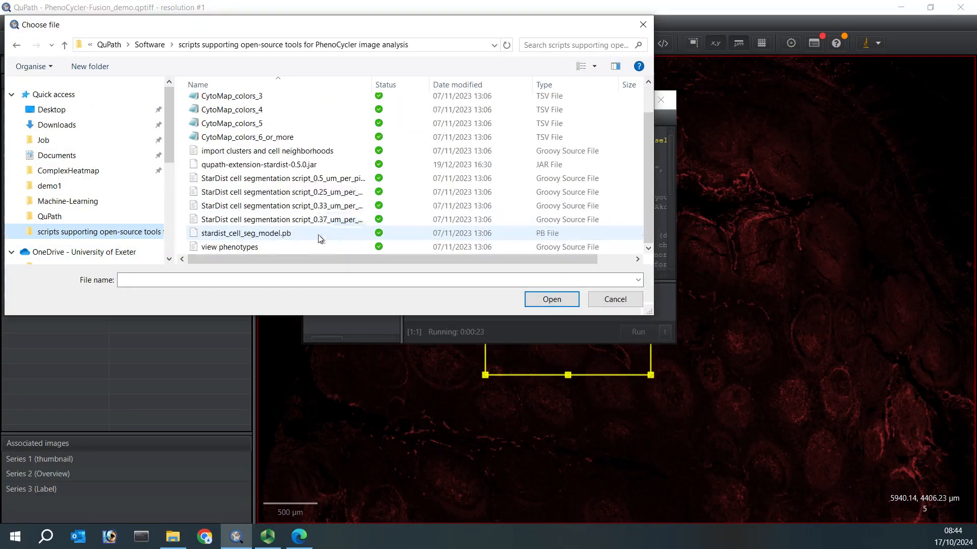
{"action": "double_click", "coordinate": [275, 235]}
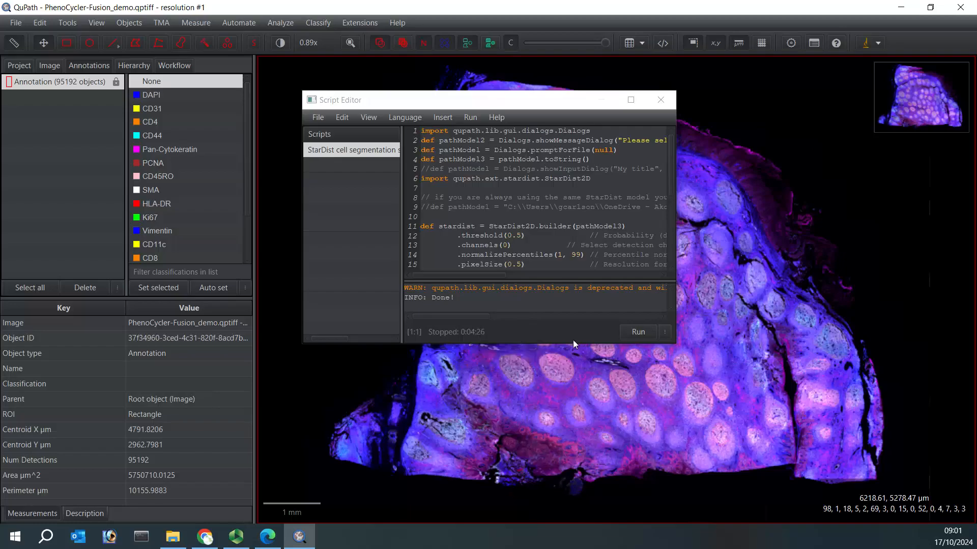
- Close the script editor and save the segmented image's data
{"action": "left_click", "coordinate": [667, 103]}
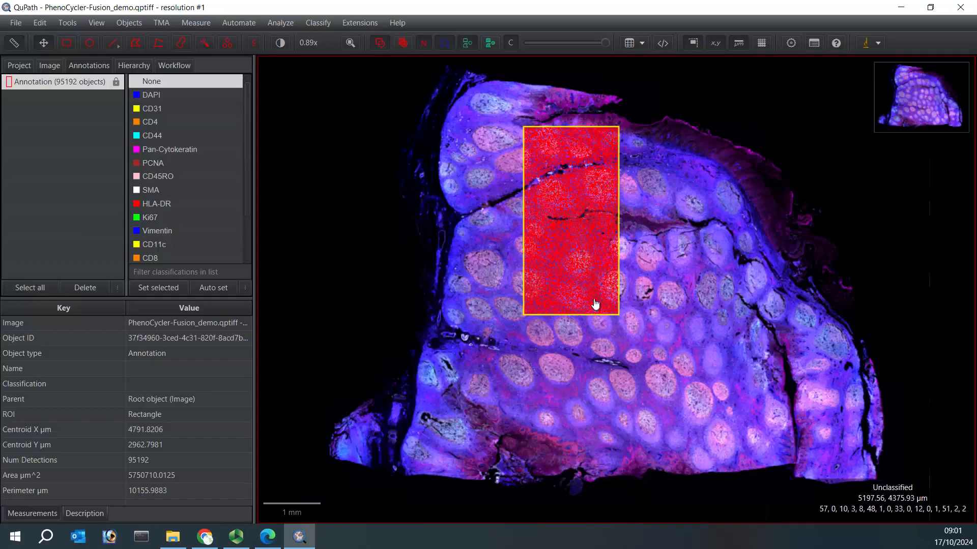
{"action": "left_click", "coordinate": [16, 22]}
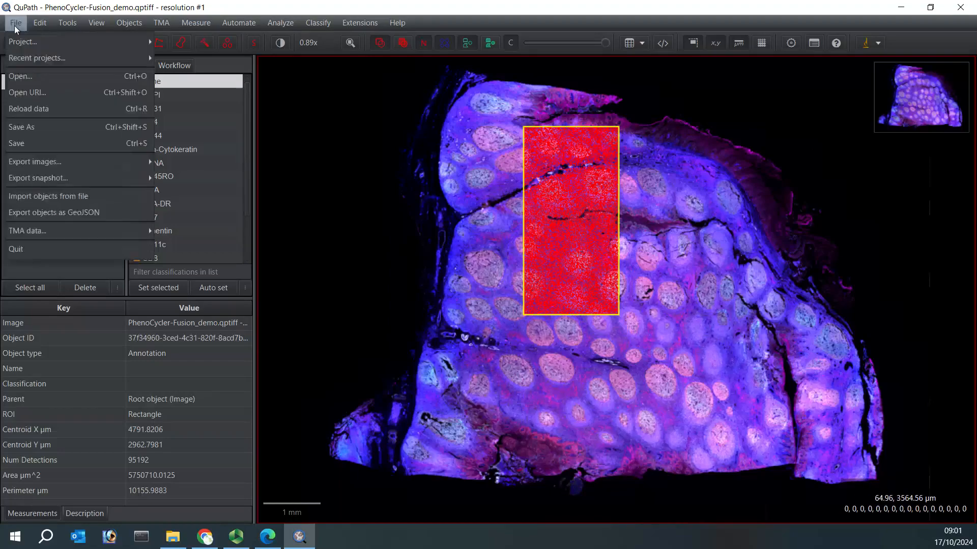
{"action": "left_click", "coordinate": [24, 143]}
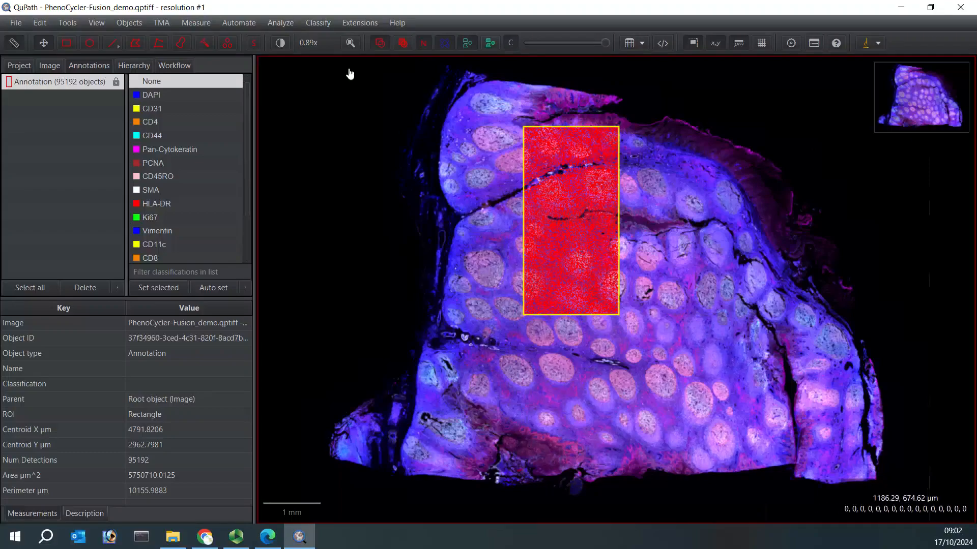
- Create duplicate channel training images for DAPI, CD31, Pan-Cytokeratin, PCNA, Ki67 and CD11c only, without initializing points annotations
{"action": "left_click", "coordinate": [319, 23]}
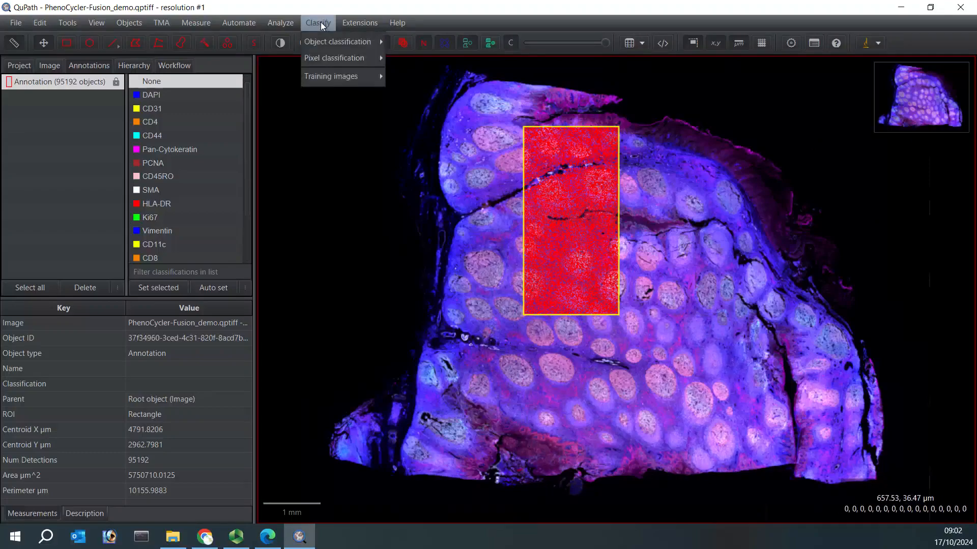
{"action": "mouse_move", "coordinate": [338, 76]}
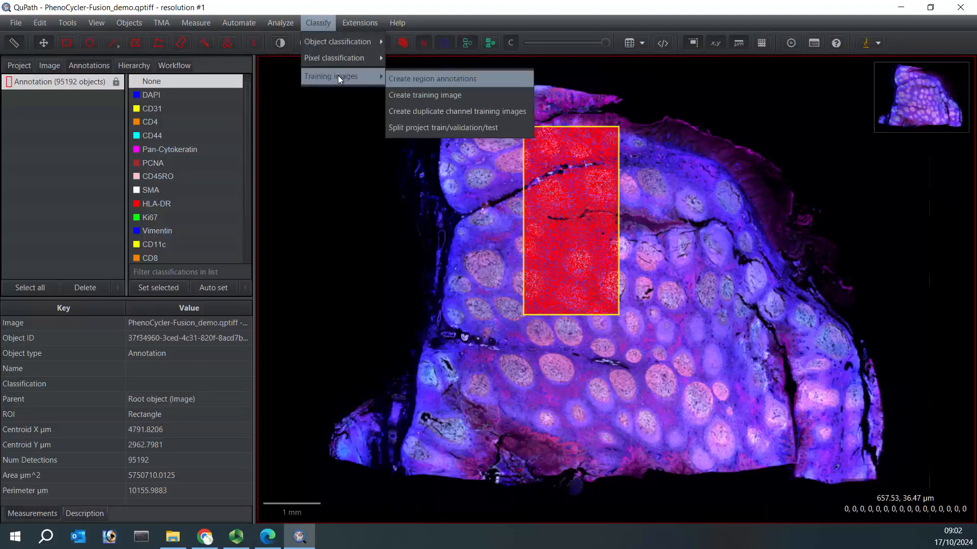
{"action": "left_click", "coordinate": [433, 112]}
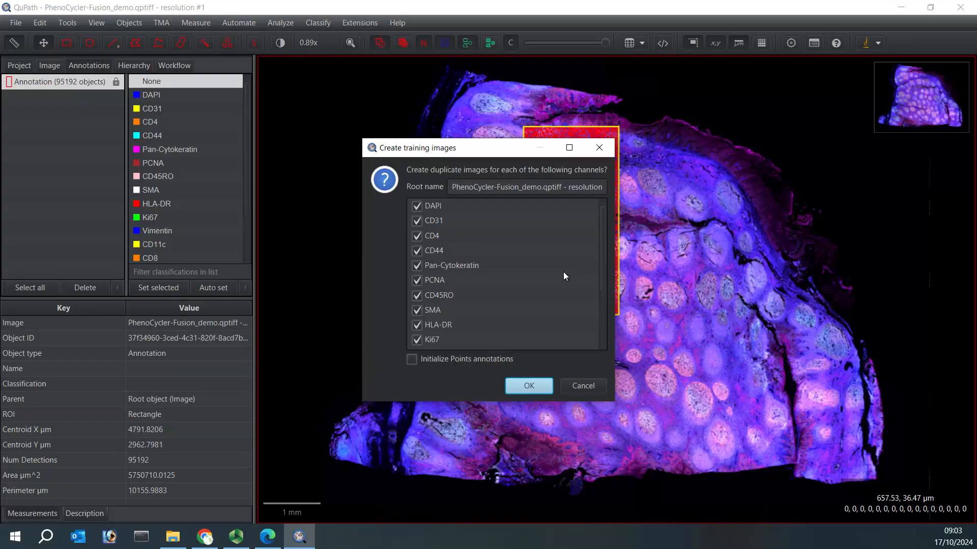
{"action": "left_click", "coordinate": [417, 237]}
{"action": "left_click", "coordinate": [416, 296]}
{"action": "scroll", "coordinate": [434, 327], "scroll_direction": "down", "scroll_amount": 3}
{"action": "left_click", "coordinate": [418, 284]}
{"action": "left_click", "coordinate": [418, 311]}
{"action": "left_click", "coordinate": [418, 328]}
{"action": "left_click", "coordinate": [418, 341]}
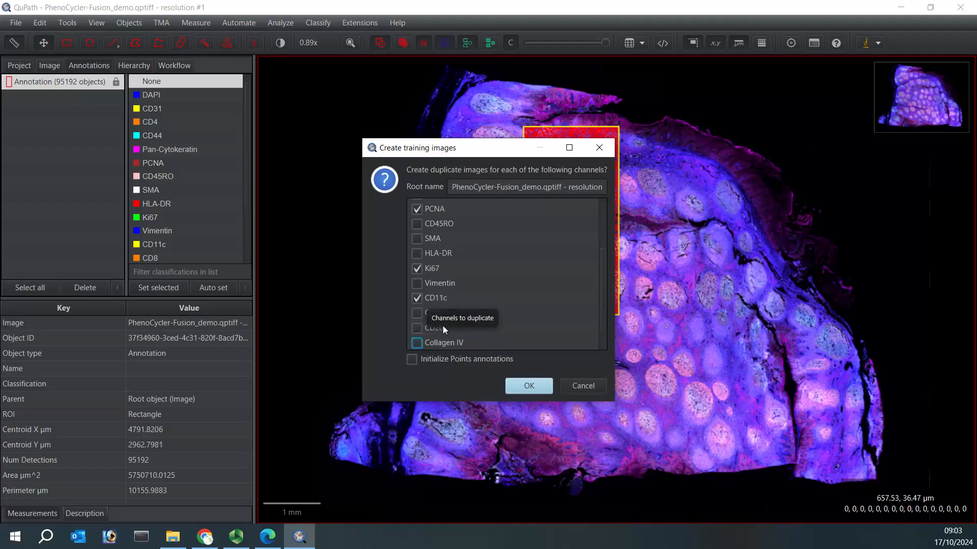
{"action": "scroll", "coordinate": [441, 328], "scroll_direction": "down", "scroll_amount": 1}
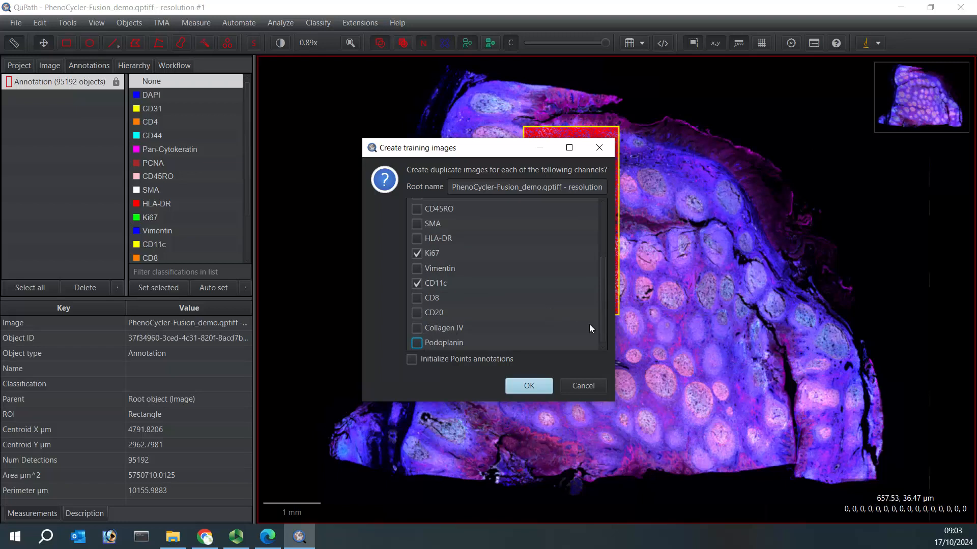
{"action": "left_click_drag", "start_coordinate": [599, 329], "coordinate": [597, 252]}
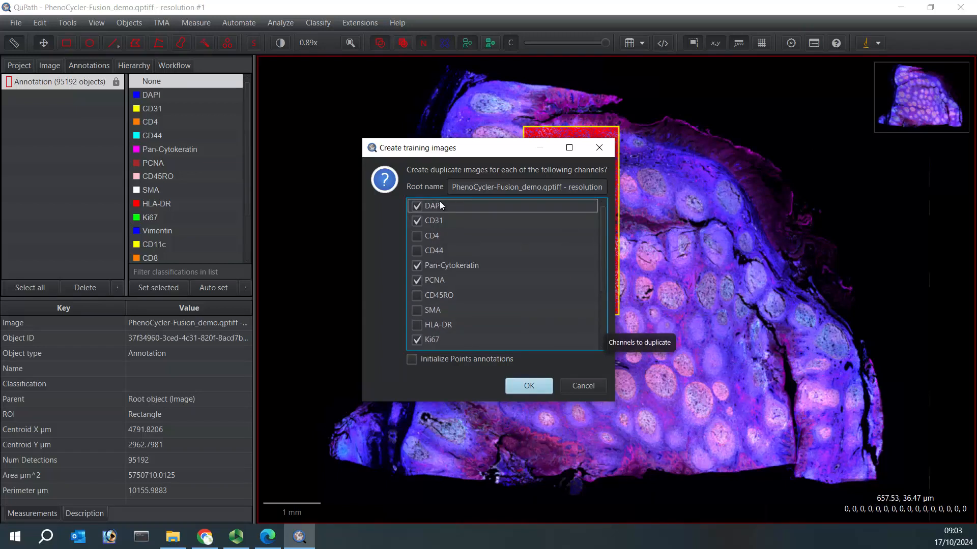
{"action": "left_click", "coordinate": [527, 386]}
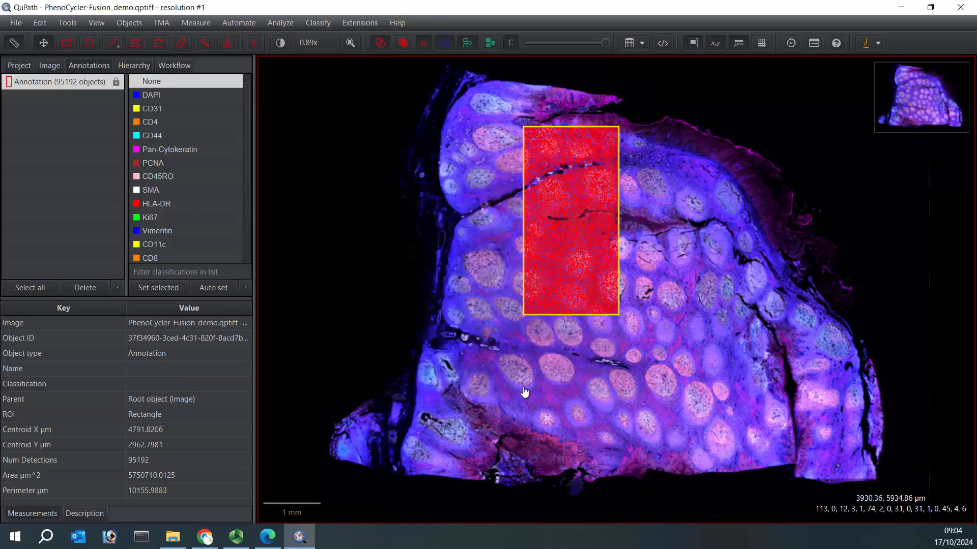
- Check the duplicated channel images in the project's image list and save the image data again
{"action": "left_click", "coordinate": [19, 66]}
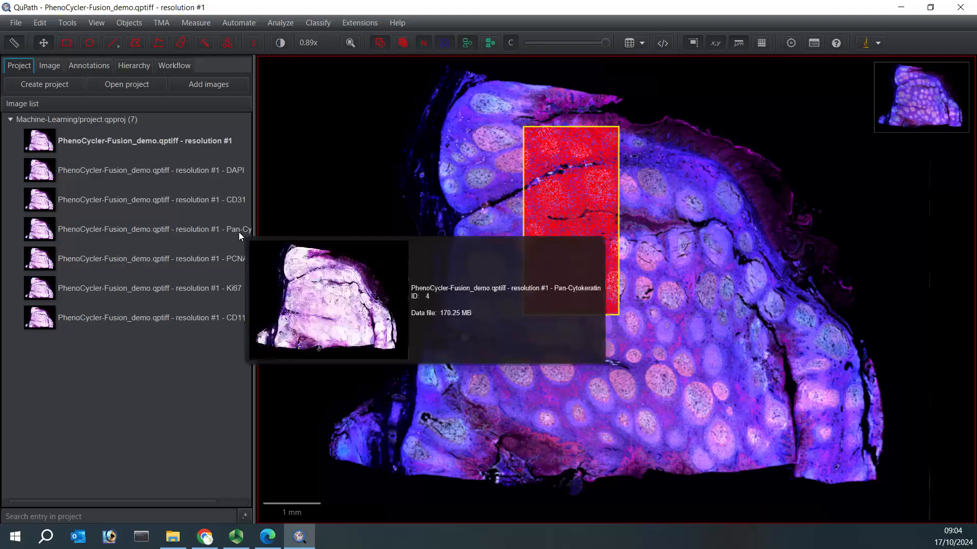
{"action": "mouse_move", "coordinate": [230, 288]}
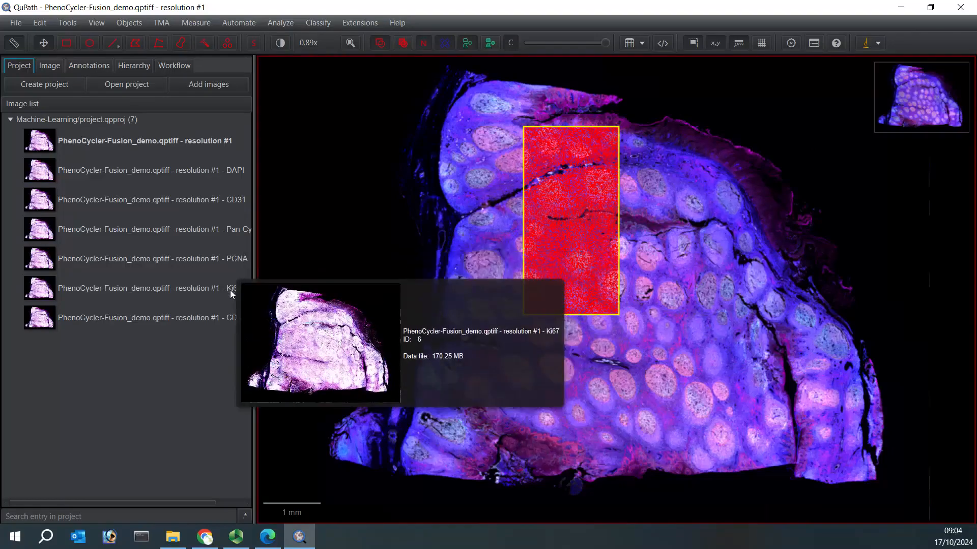
{"action": "mouse_move", "coordinate": [227, 319]}
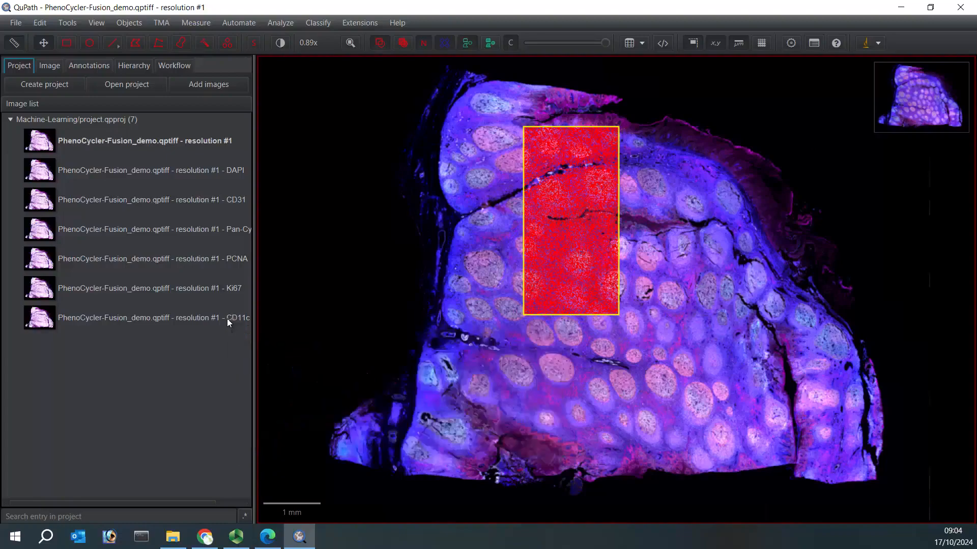
{"action": "left_click", "coordinate": [16, 22]}
{"action": "left_click", "coordinate": [18, 142]}
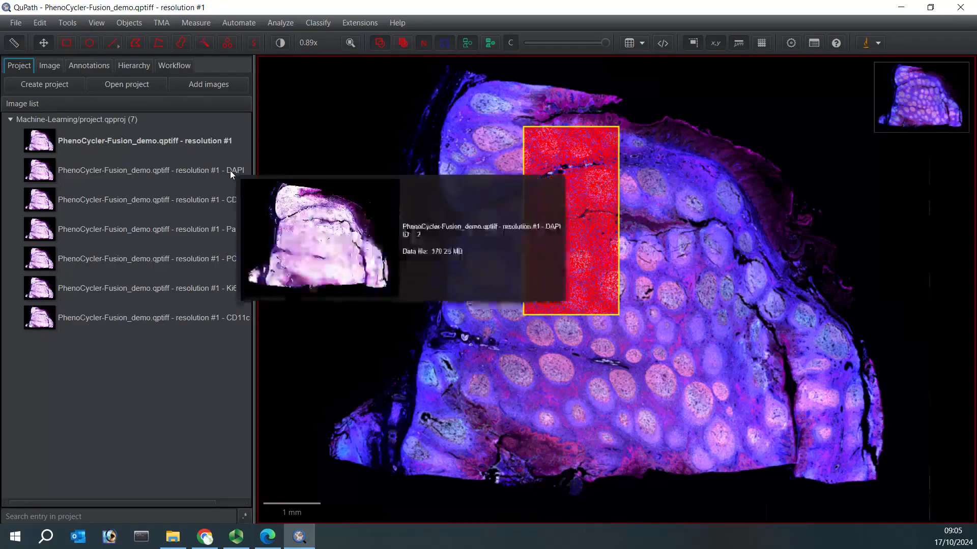
- Open the CD31 duplicate image from the project
{"action": "mouse_move", "coordinate": [194, 202]}
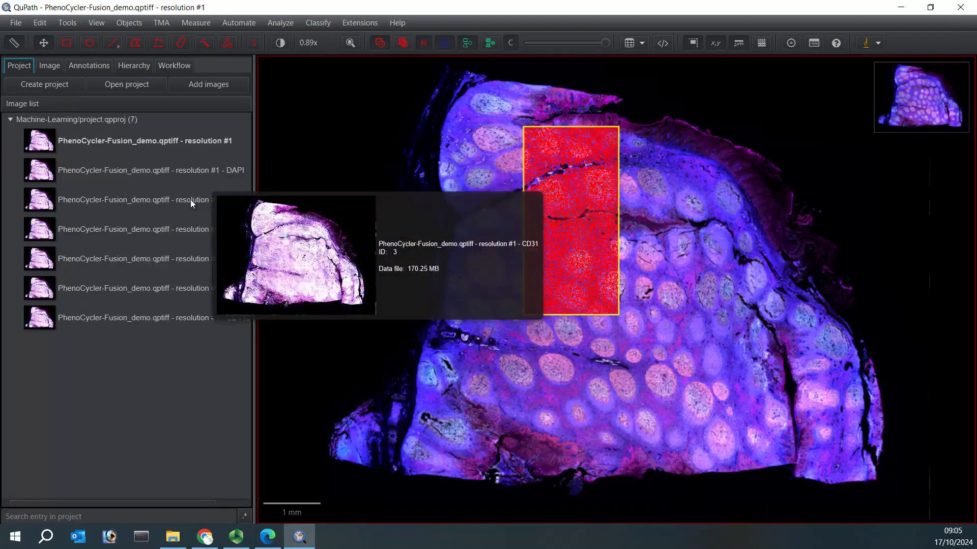
{"action": "left_click", "coordinate": [157, 200]}
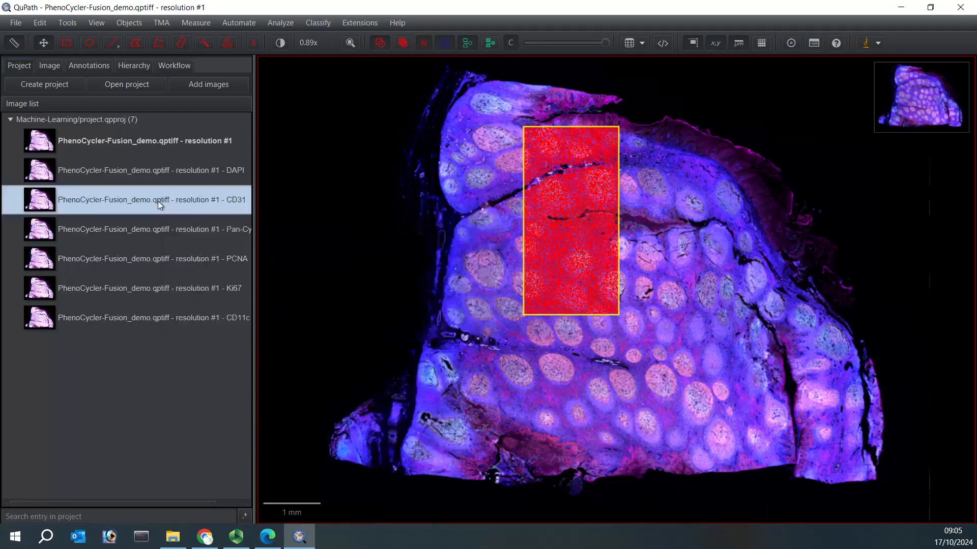
{"action": "double_click", "coordinate": [158, 200]}
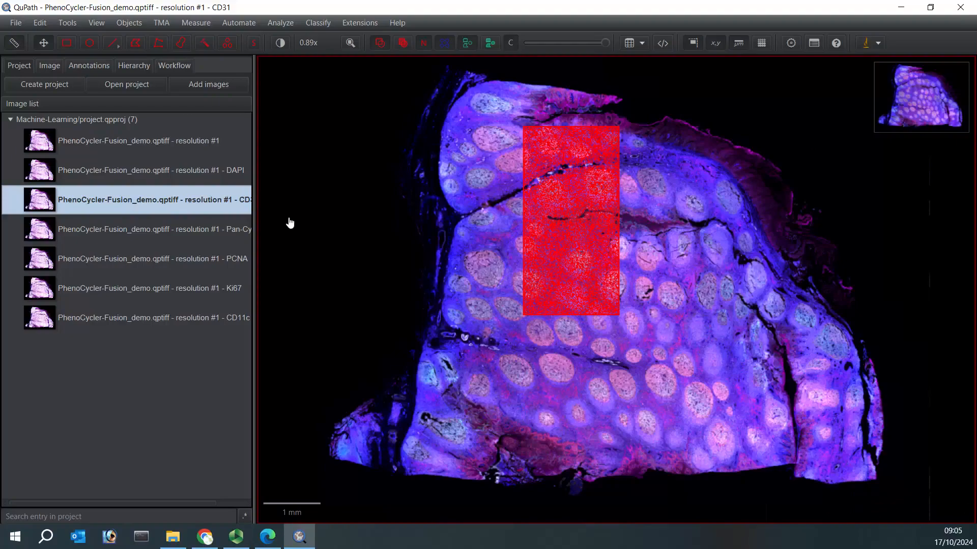
{"action": "mouse_move", "coordinate": [241, 203]}
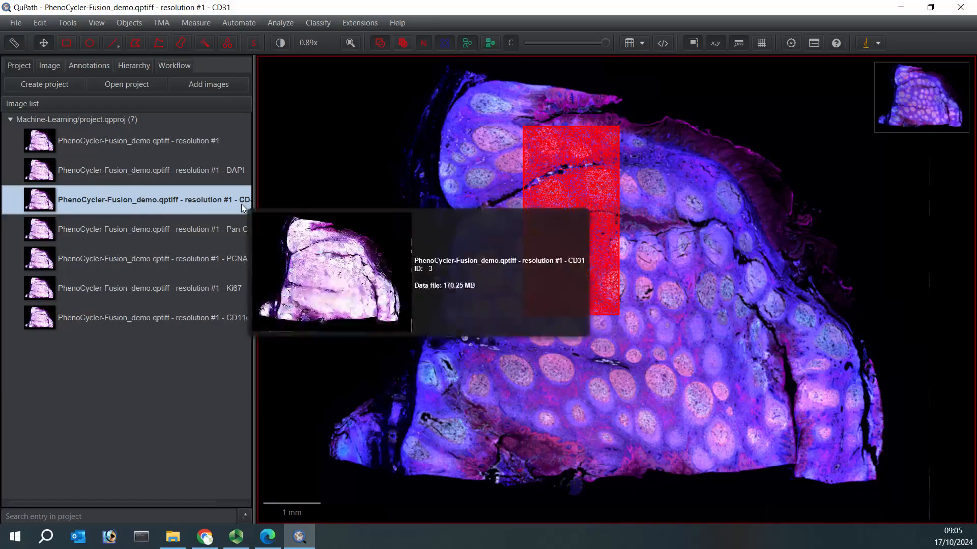
- Display only the CD31 channel with automatic contrast and move the brightness and contrast settings away from the tissue
{"action": "left_click", "coordinate": [281, 42]}
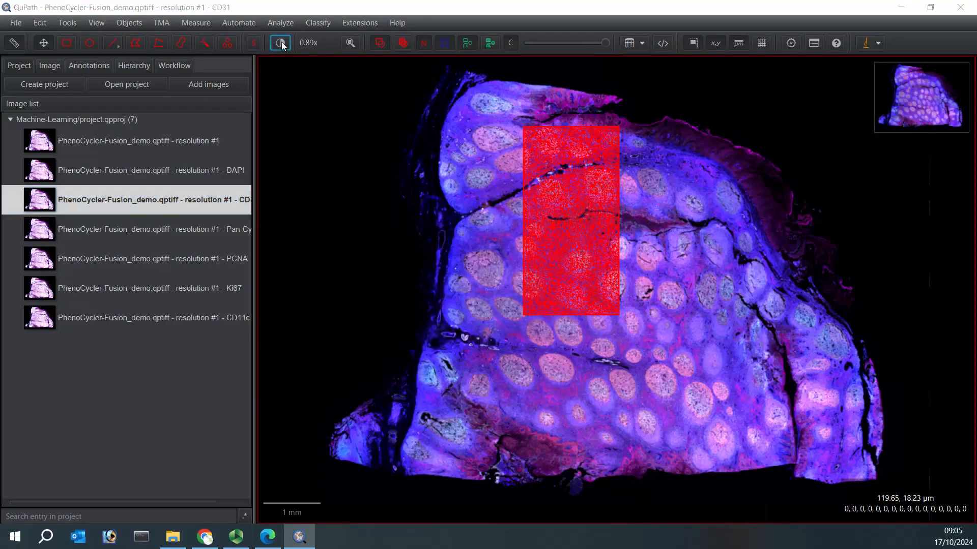
{"action": "left_click", "coordinate": [545, 57]}
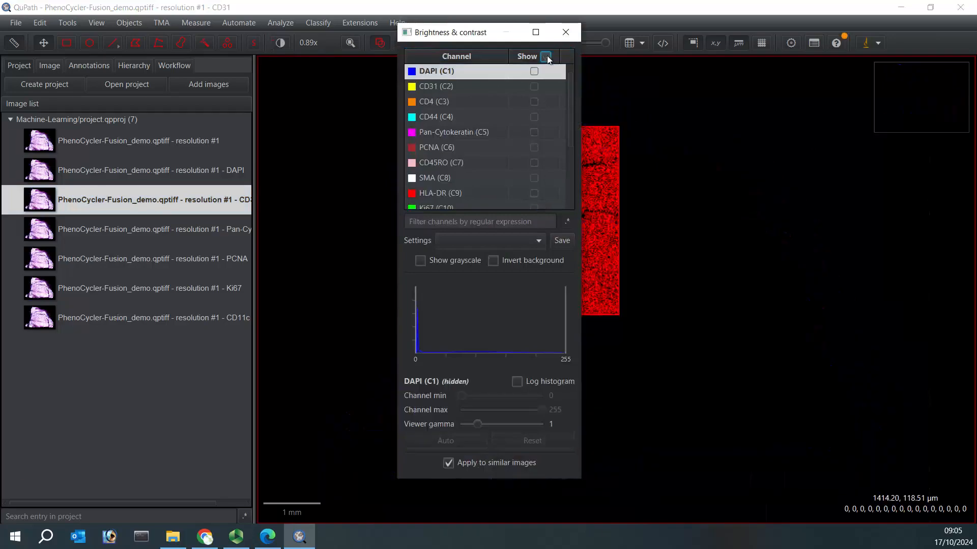
{"action": "left_click", "coordinate": [534, 87]}
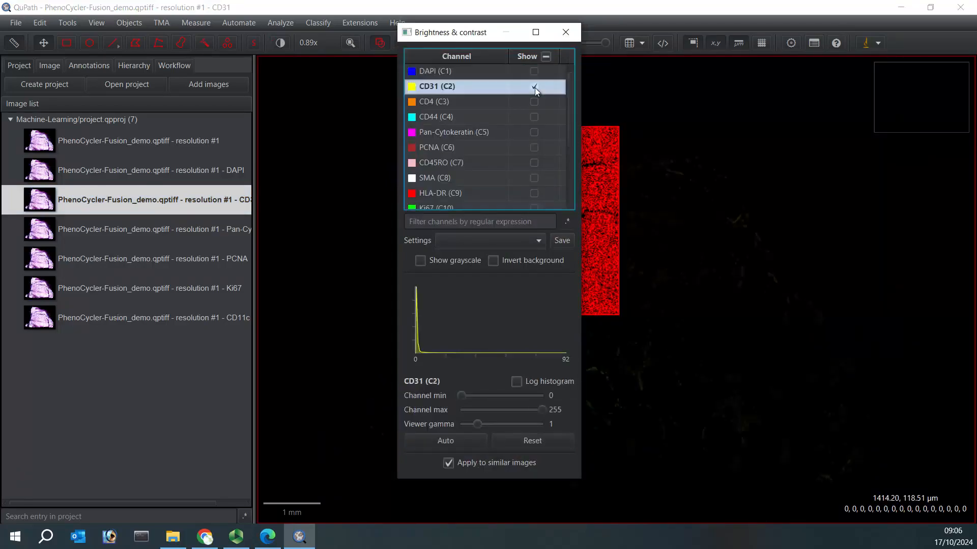
{"action": "left_click", "coordinate": [463, 438]}
{"action": "left_click_drag", "start_coordinate": [491, 39], "coordinate": [329, 254]}
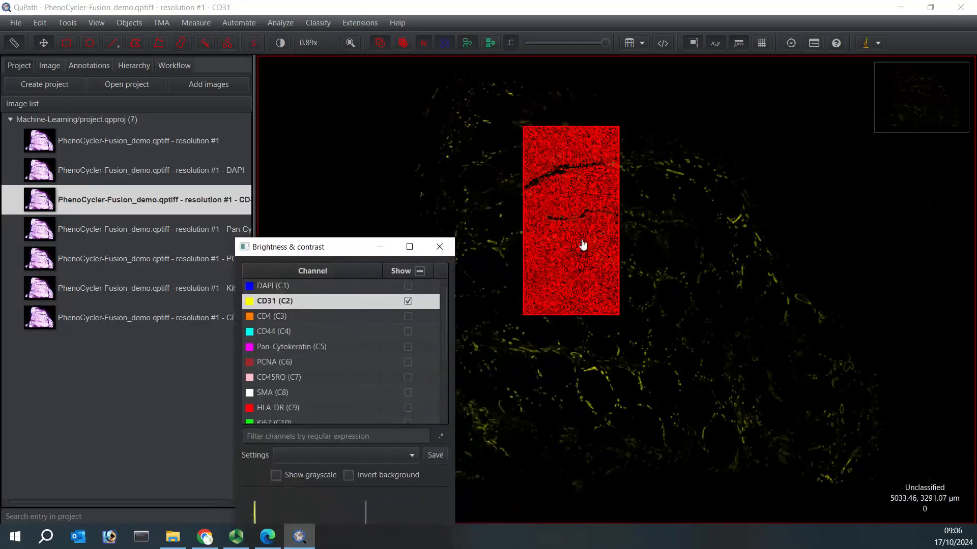
- Hide the cell detections covering the CD31 staining in the segmented region
{"action": "scroll", "coordinate": [582, 244], "scroll_direction": "up", "scroll_amount": 6}
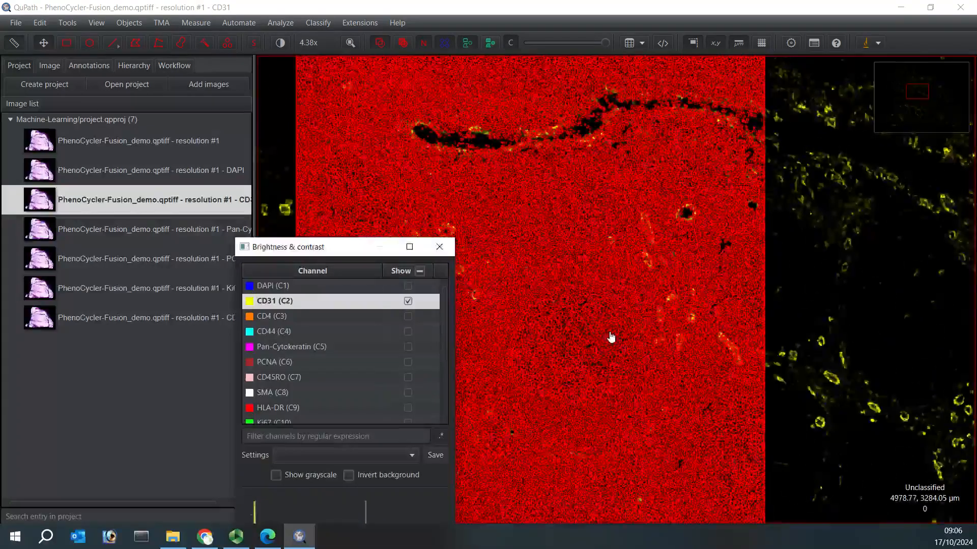
{"action": "scroll", "coordinate": [610, 338], "scroll_direction": "up", "scroll_amount": 2}
{"action": "mouse_move", "coordinate": [580, 207]}
{"action": "left_mouse_down"}
{"action": "mouse_move", "coordinate": [594, 273]}
{"action": "mouse_move", "coordinate": [698, 275]}
{"action": "left_mouse_up"}
{"action": "left_click_drag", "start_coordinate": [698, 273], "coordinate": [727, 351]}
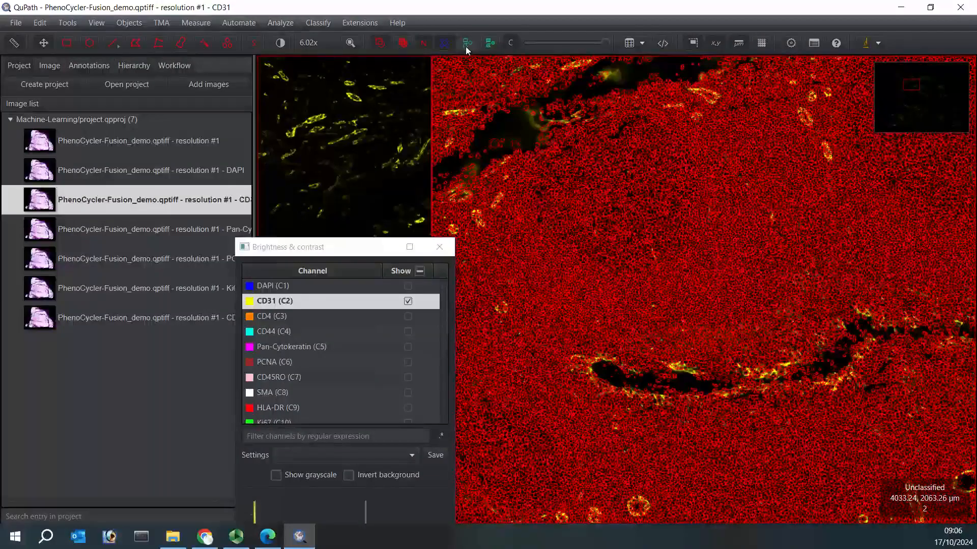
{"action": "left_click", "coordinate": [466, 47]}
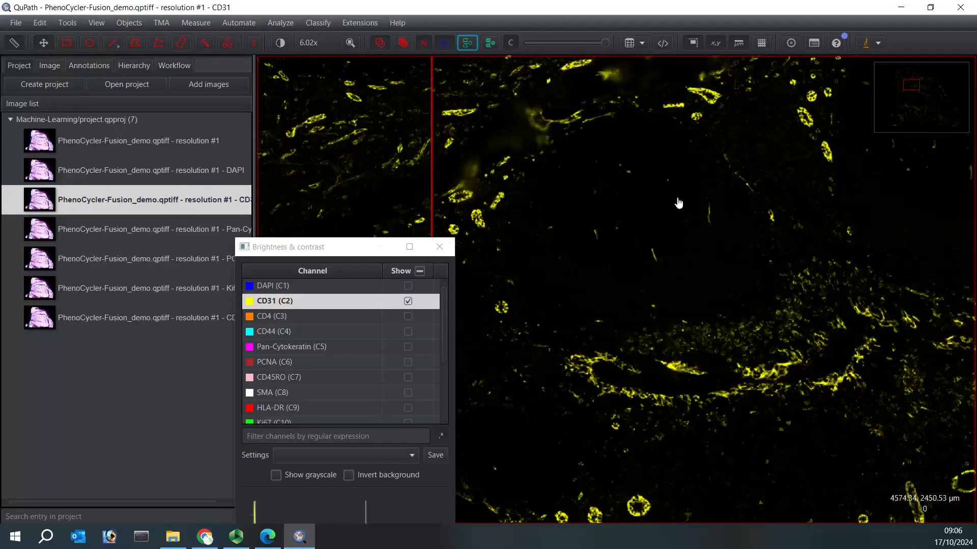
- Display the DAPI channel together with CD31 in a close-up of the stained vessels
{"action": "left_click_drag", "start_coordinate": [702, 187], "coordinate": [675, 255]}
{"action": "scroll", "coordinate": [682, 252], "scroll_direction": "up", "scroll_amount": 8}
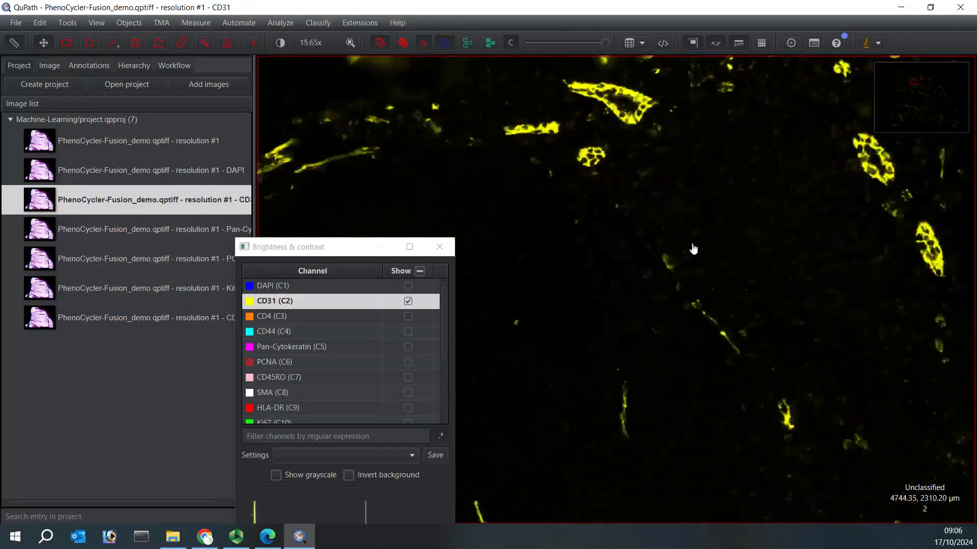
{"action": "left_click_drag", "start_coordinate": [728, 292], "coordinate": [717, 305]}
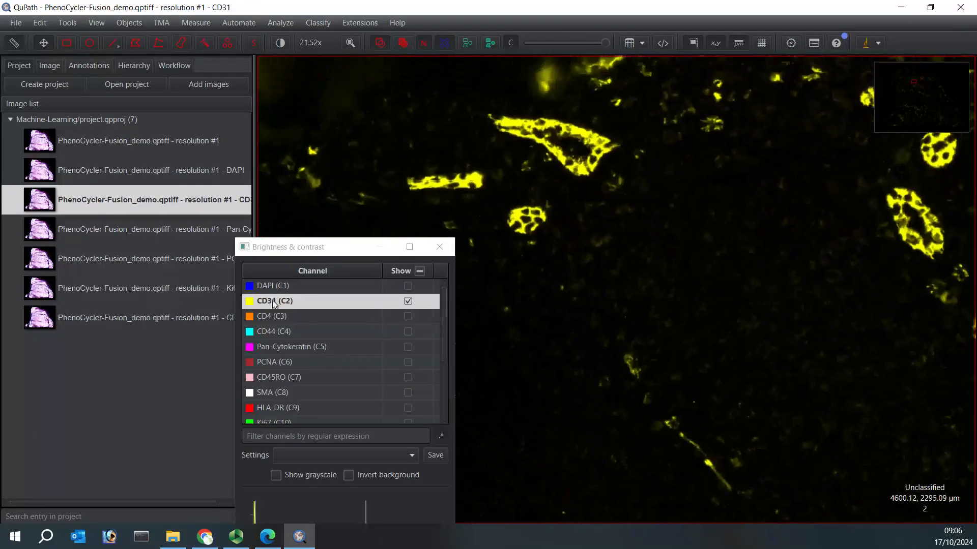
{"action": "left_click", "coordinate": [250, 287]}
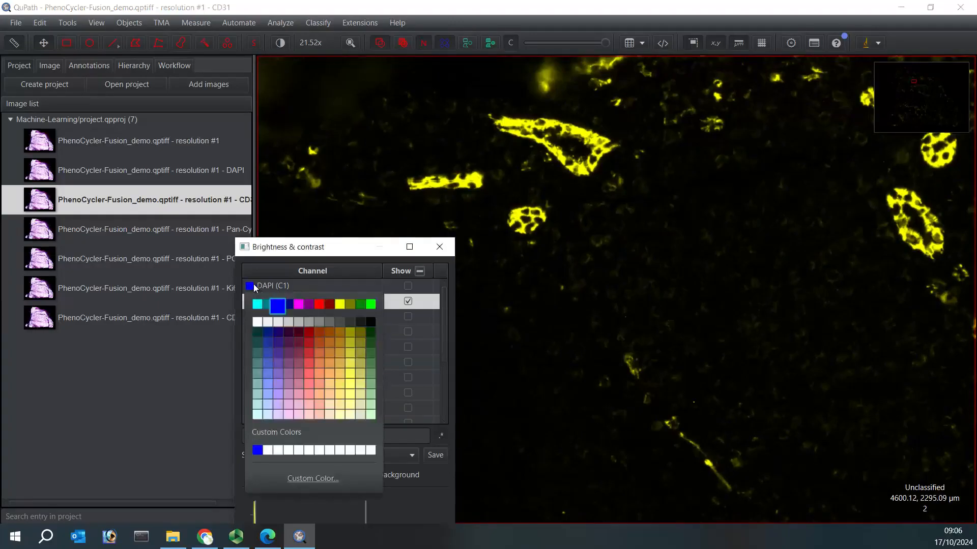
{"action": "left_click", "coordinate": [407, 287]}
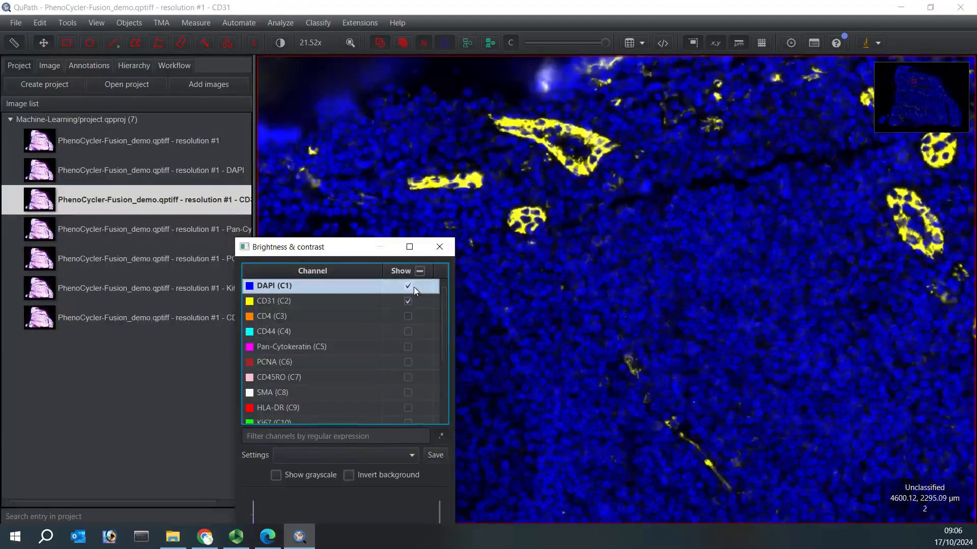
- Activate the Points tool and add a new empty points annotation to the CD31 image
{"action": "left_click", "coordinate": [228, 45]}
{"action": "left_click_drag", "start_coordinate": [477, 83], "coordinate": [232, 120]}
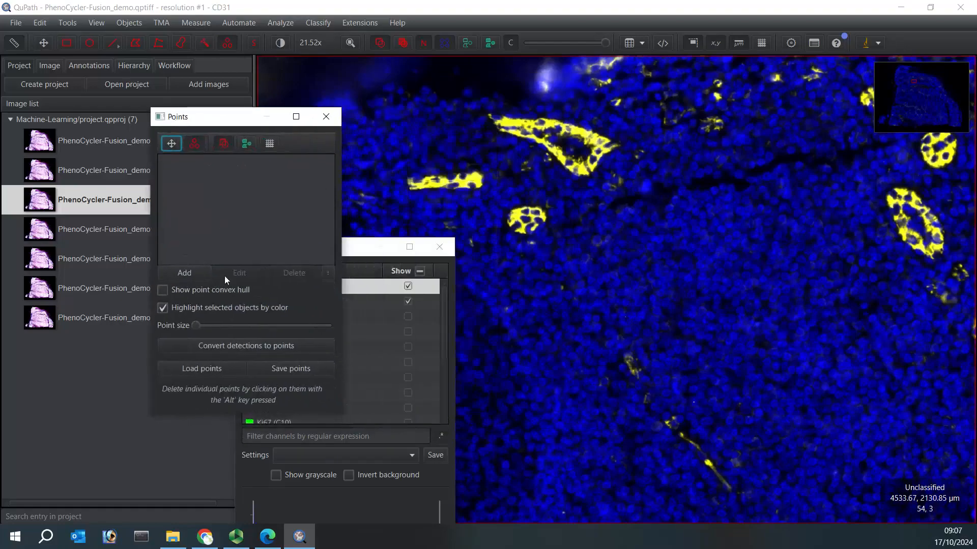
{"action": "left_click", "coordinate": [189, 272]}
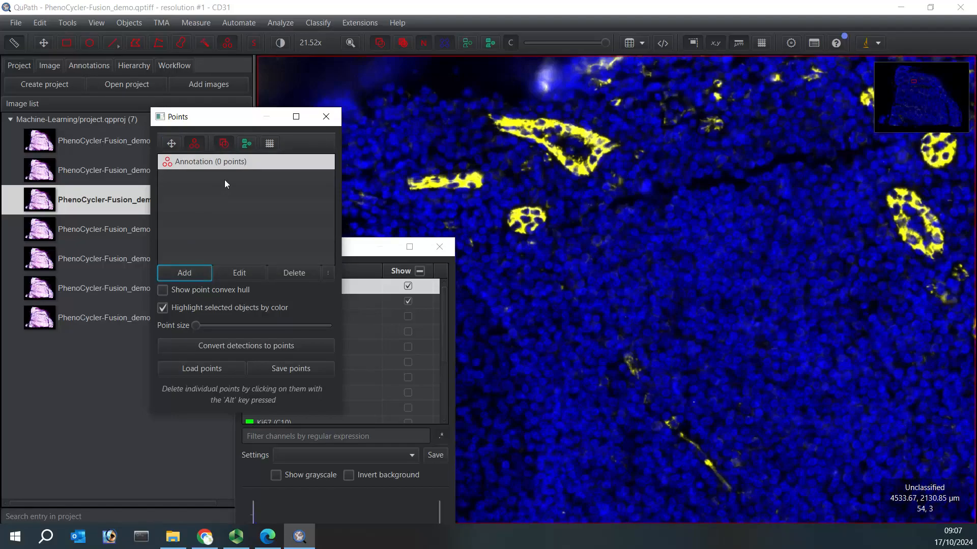
- Place a point on a cell in the small round CD31-stained vessel and classify the points annotation as CD31
{"action": "left_click", "coordinate": [526, 220]}
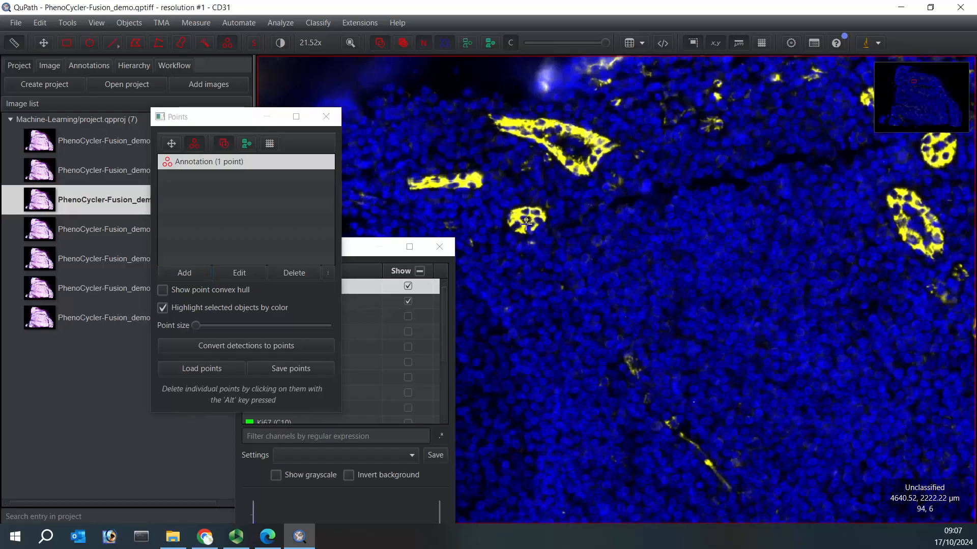
{"action": "left_click", "coordinate": [88, 65]}
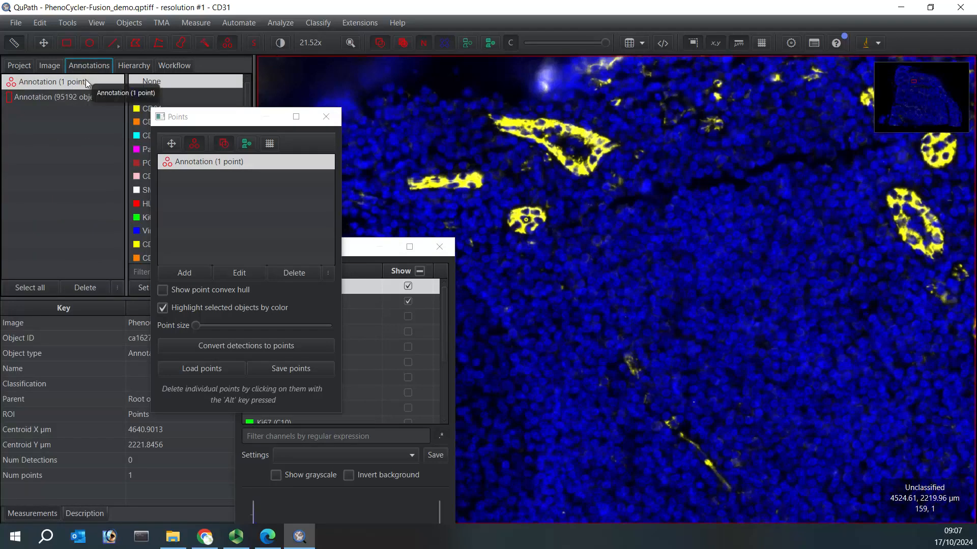
{"action": "left_click_drag", "start_coordinate": [209, 118], "coordinate": [313, 109]}
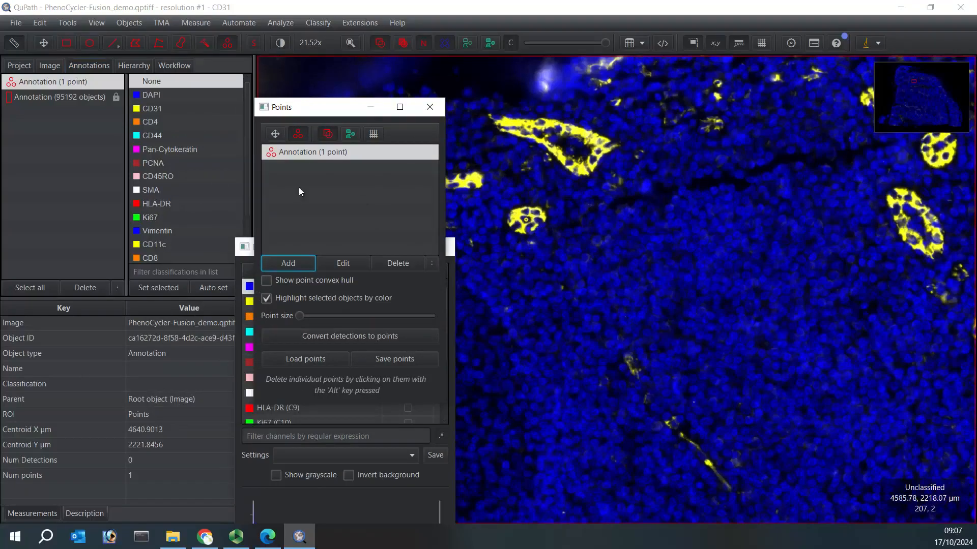
{"action": "left_click", "coordinate": [158, 111]}
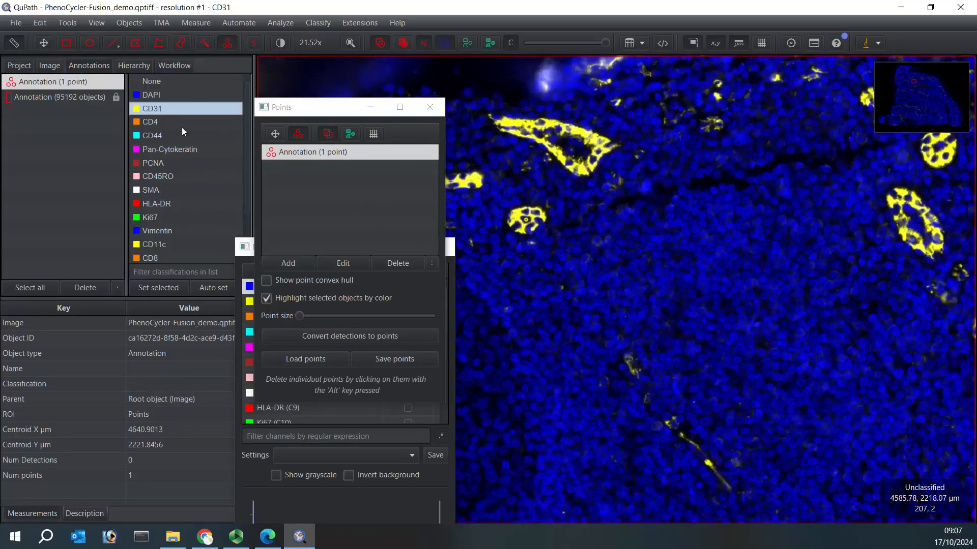
{"action": "left_click", "coordinate": [166, 289]}
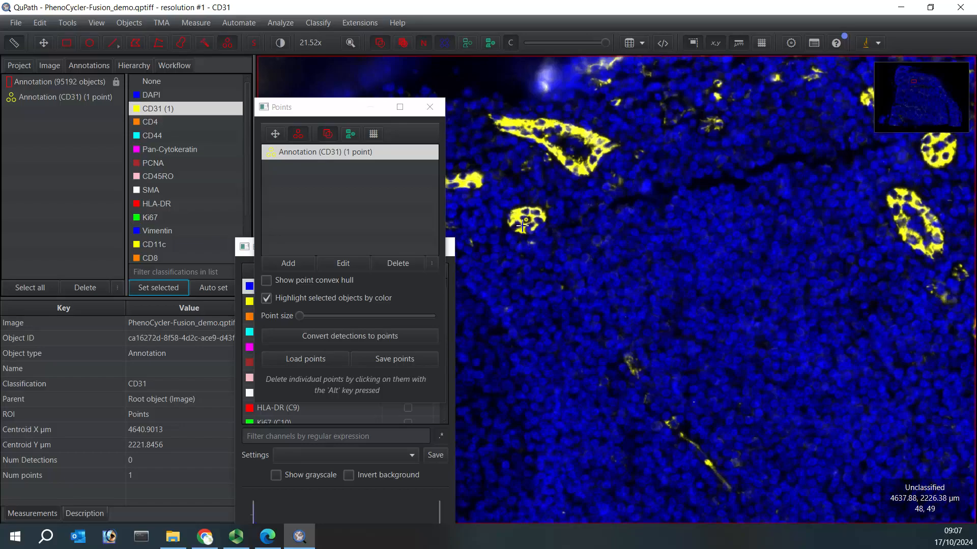
- Add CD31 points to three cells of the short elongated vessel and six cells around the large triangular vessel
{"action": "left_click", "coordinate": [472, 185]}
{"action": "left_click", "coordinate": [464, 178]}
{"action": "left_click", "coordinate": [456, 185]}
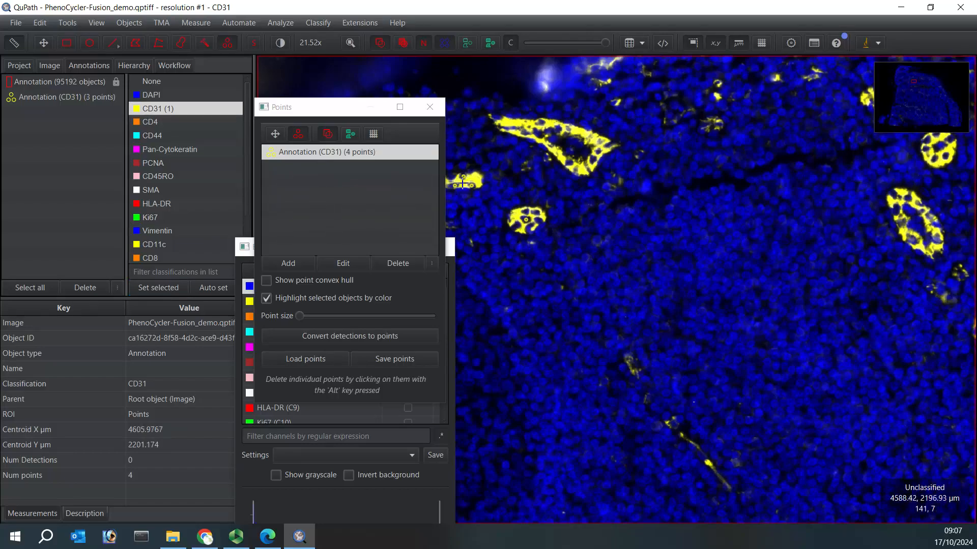
{"action": "left_click", "coordinate": [574, 164]}
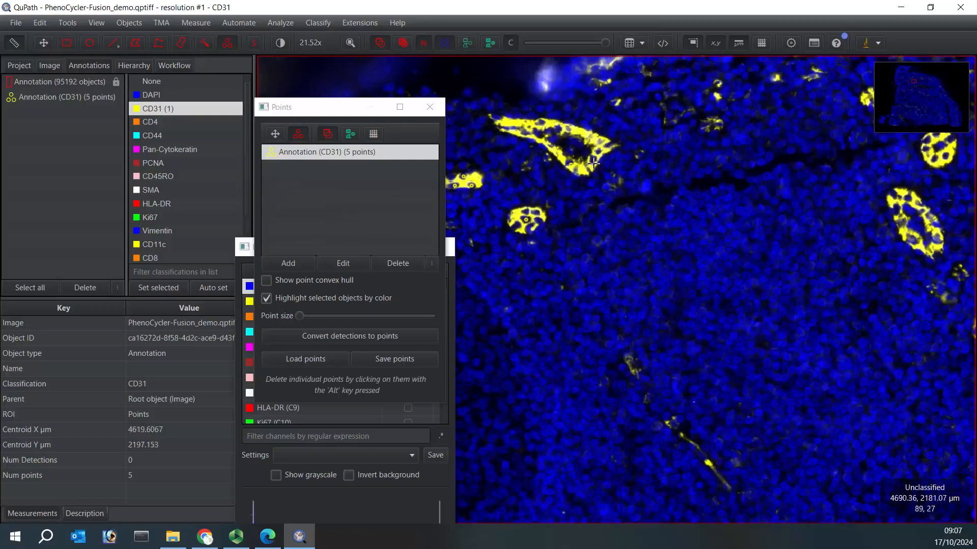
{"action": "left_click", "coordinate": [590, 162]}
{"action": "left_click", "coordinate": [603, 140]}
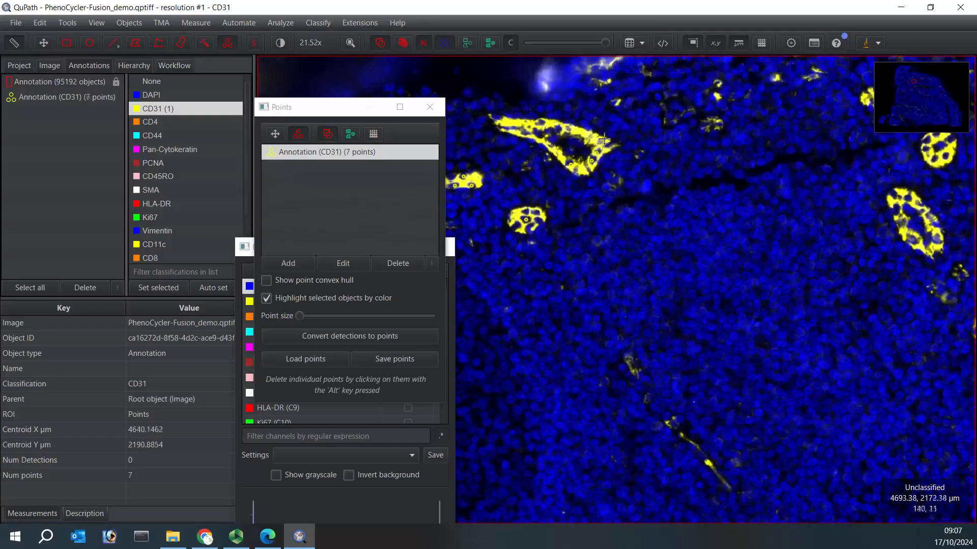
{"action": "left_click", "coordinate": [591, 141]}
{"action": "left_click", "coordinate": [569, 129]}
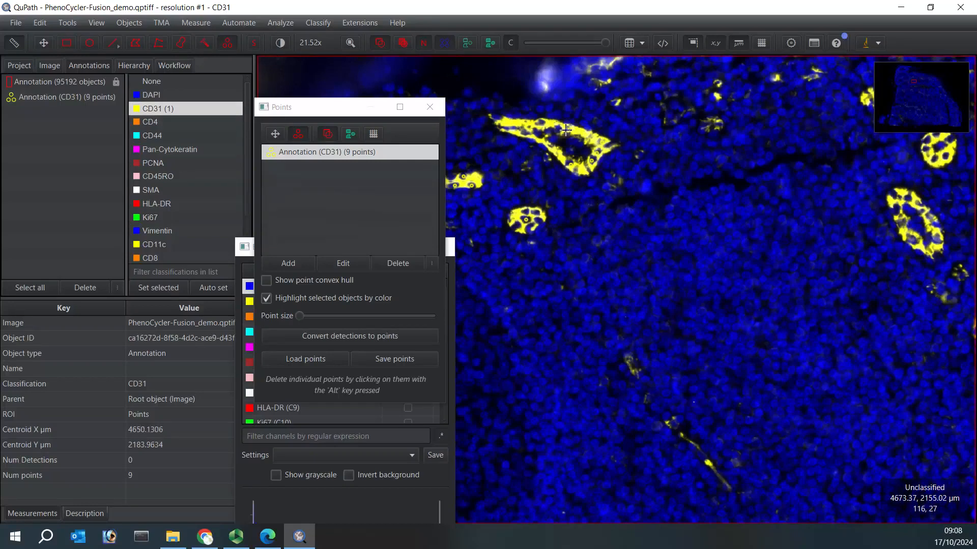
{"action": "left_click", "coordinate": [559, 128]}
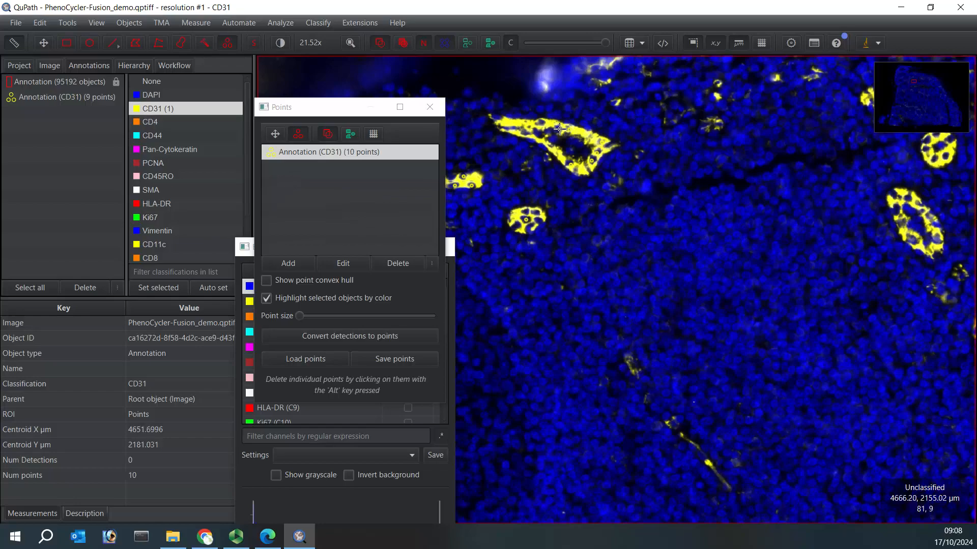
- Add CD31 points to three cells in the small, scattered stained spots beyond the triangular vessel
{"action": "left_click", "coordinate": [718, 123]}
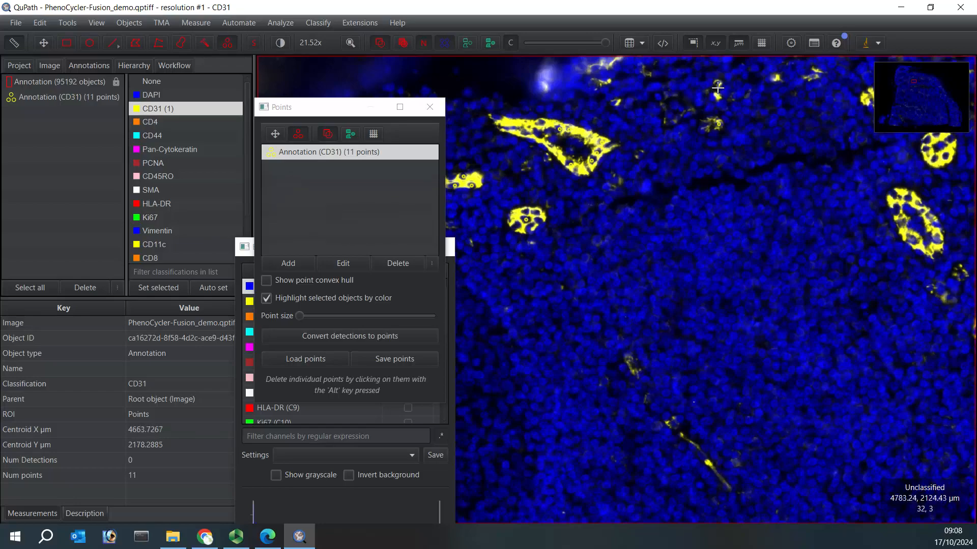
{"action": "left_click", "coordinate": [717, 83]}
{"action": "left_click", "coordinate": [812, 77]}
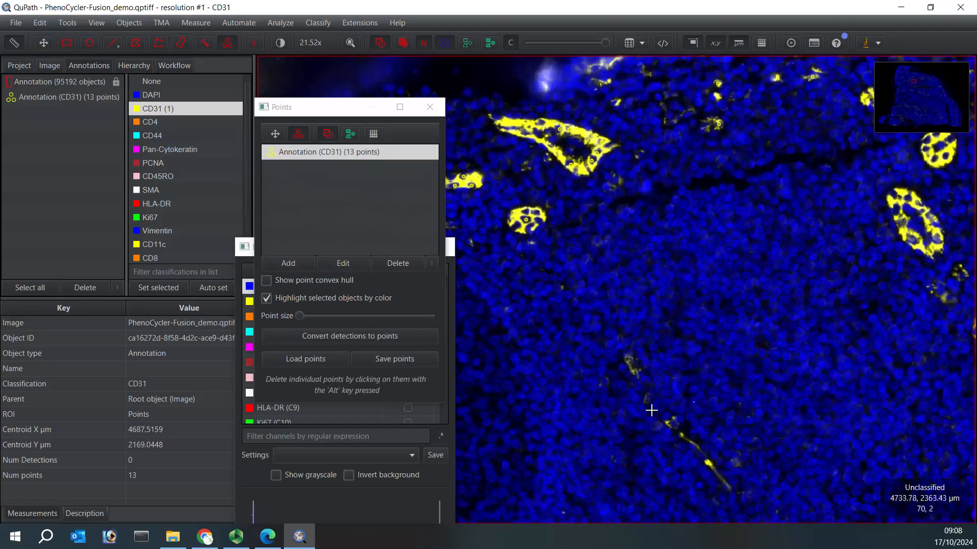
- Add CD31 points to four cells in the larger round vessel and one in the smaller round vessel beside it
{"action": "left_click", "coordinate": [275, 134]}
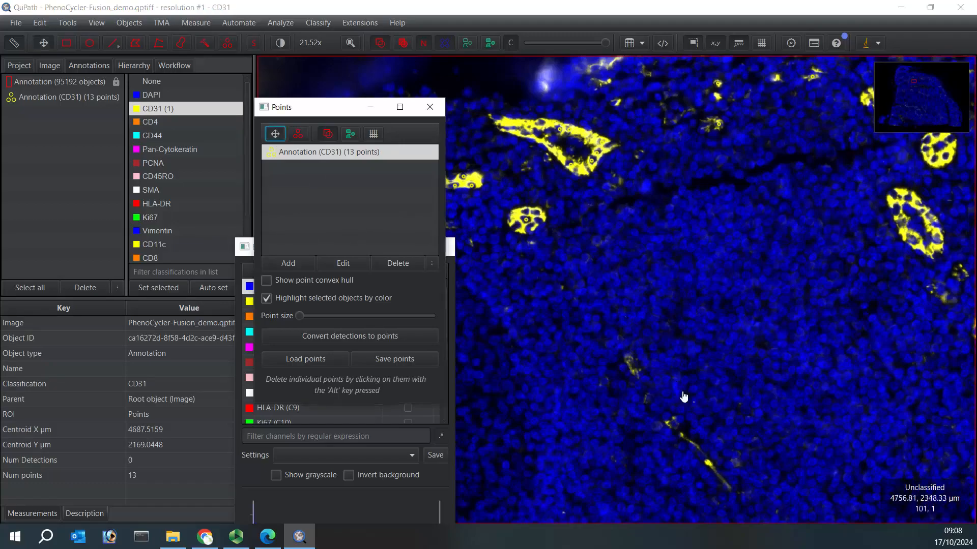
{"action": "scroll", "coordinate": [679, 325], "scroll_direction": "up", "scroll_amount": 8}
{"action": "left_click_drag", "start_coordinate": [736, 237], "coordinate": [734, 306]}
{"action": "left_click", "coordinate": [298, 134]}
{"action": "left_click", "coordinate": [670, 227]}
{"action": "left_click", "coordinate": [639, 229]}
{"action": "left_click", "coordinate": [617, 206]}
{"action": "left_click", "coordinate": [619, 174]}
{"action": "left_click", "coordinate": [787, 138]}
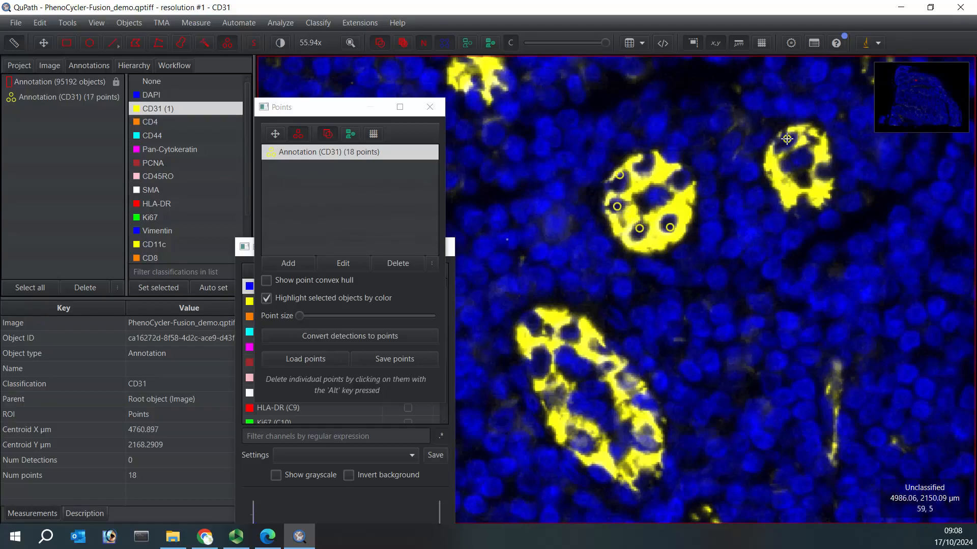
- Add CD31 points to four cells along the wall of the large oval vessel
{"action": "left_click", "coordinate": [579, 443]}
{"action": "left_click", "coordinate": [558, 398]}
{"action": "left_click", "coordinate": [531, 323]}
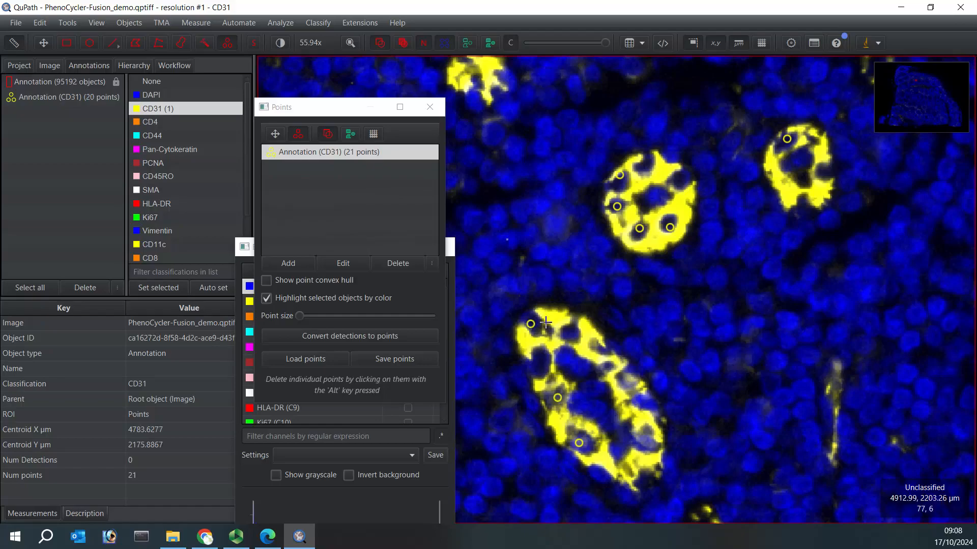
{"action": "left_click", "coordinate": [602, 348]}
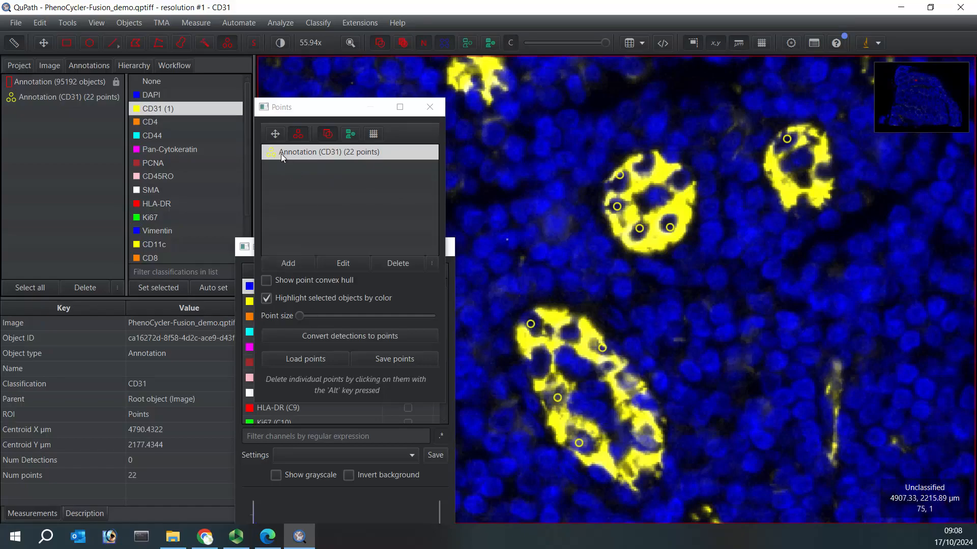
- Add CD31 points to four faintly stained cells below the oval vessel and one cell in the next elongated vessel
{"action": "left_click", "coordinate": [274, 134]}
{"action": "mouse_move", "coordinate": [631, 356]}
{"action": "left_mouse_down"}
{"action": "mouse_move", "coordinate": [700, 188]}
{"action": "mouse_move", "coordinate": [705, 108]}
{"action": "left_mouse_up"}
{"action": "left_click_drag", "start_coordinate": [793, 337], "coordinate": [703, 323]}
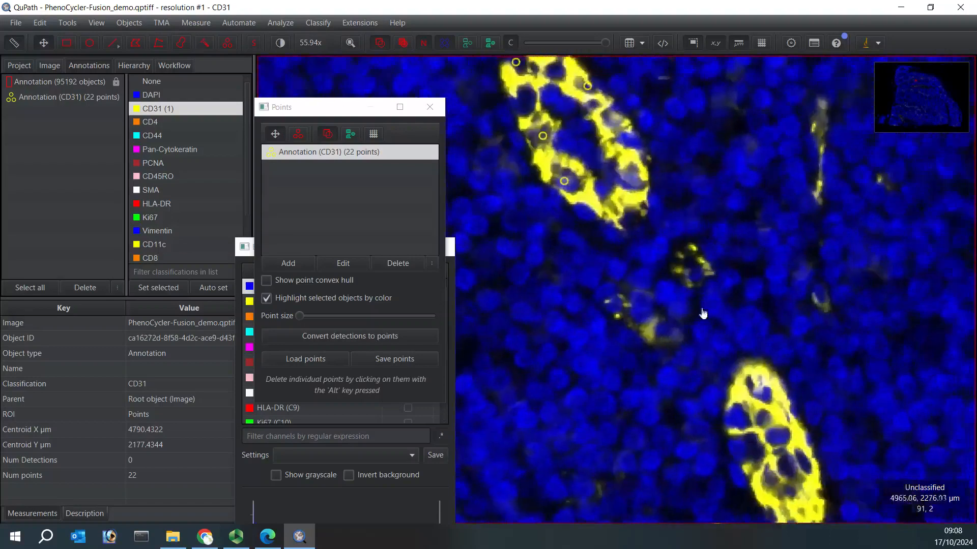
{"action": "left_click", "coordinate": [298, 134]}
{"action": "left_click", "coordinate": [693, 276]}
{"action": "left_click", "coordinate": [615, 306]}
{"action": "left_click", "coordinate": [664, 333]}
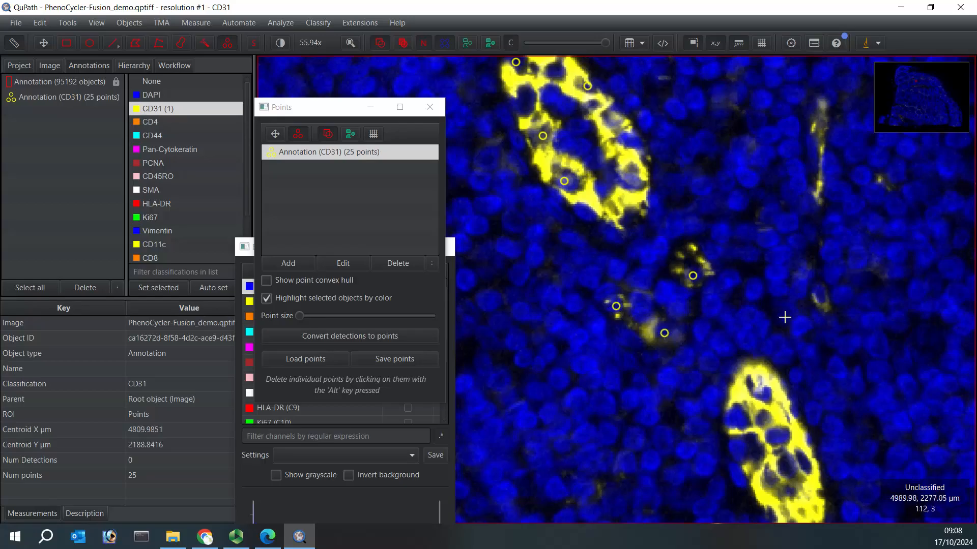
{"action": "left_click", "coordinate": [821, 297]}
{"action": "left_click", "coordinate": [777, 437]}
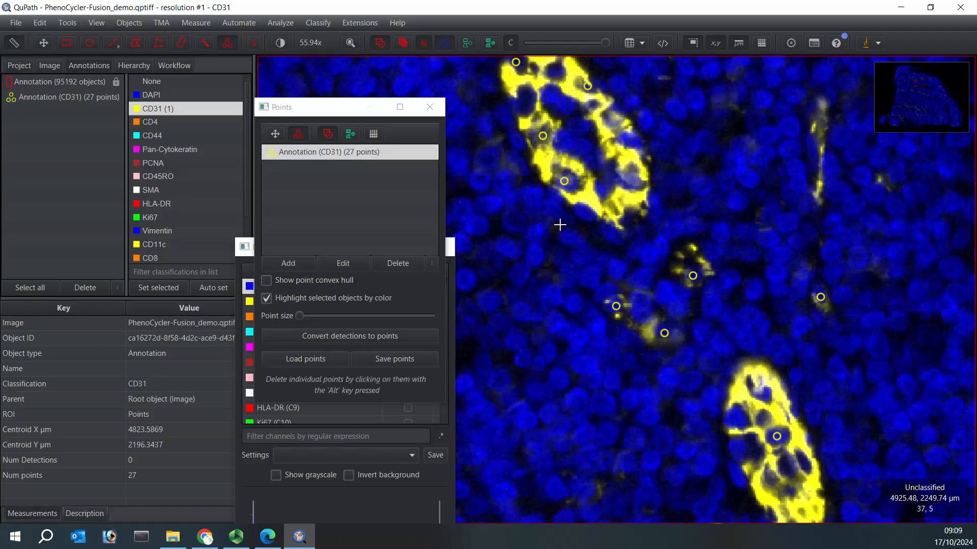
- Create a second points annotation, place a point on a CD31-negative cell and classify the annotation as Ignore*
{"action": "left_click", "coordinate": [298, 267]}
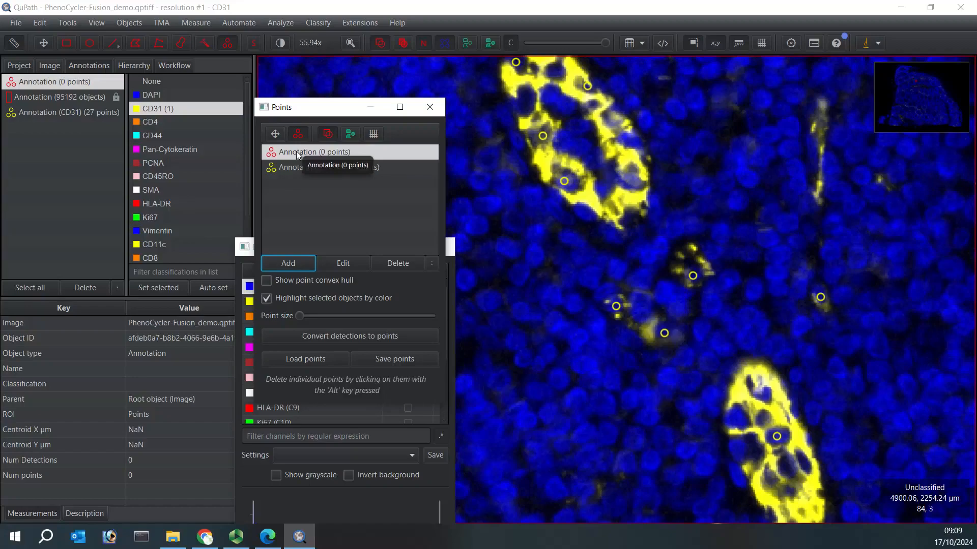
{"action": "left_click", "coordinate": [524, 359]}
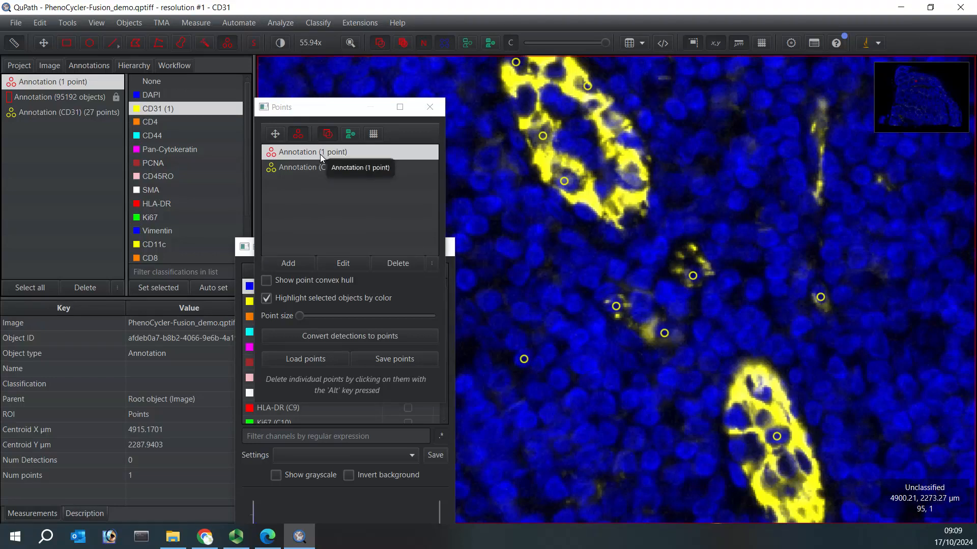
{"action": "left_click_drag", "start_coordinate": [246, 179], "coordinate": [246, 223]}
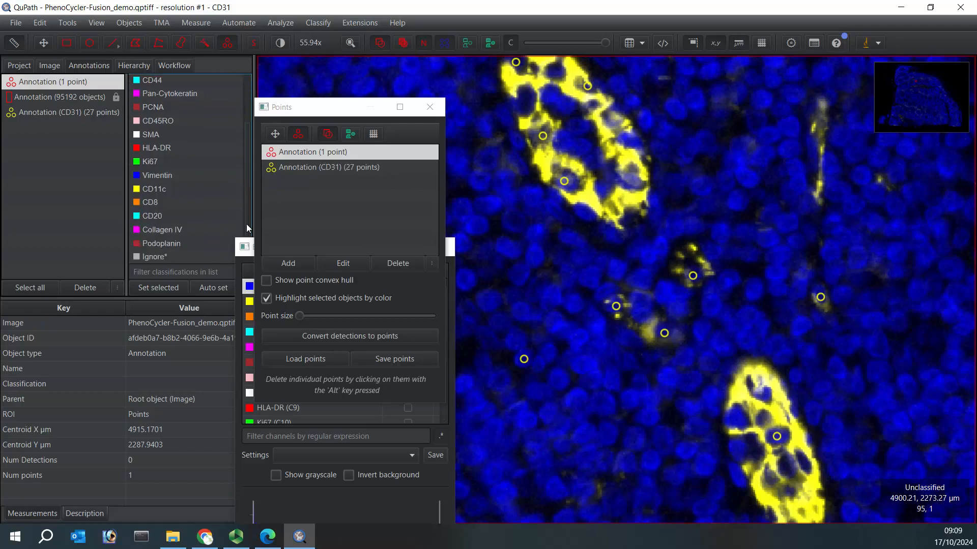
{"action": "left_click", "coordinate": [150, 257]}
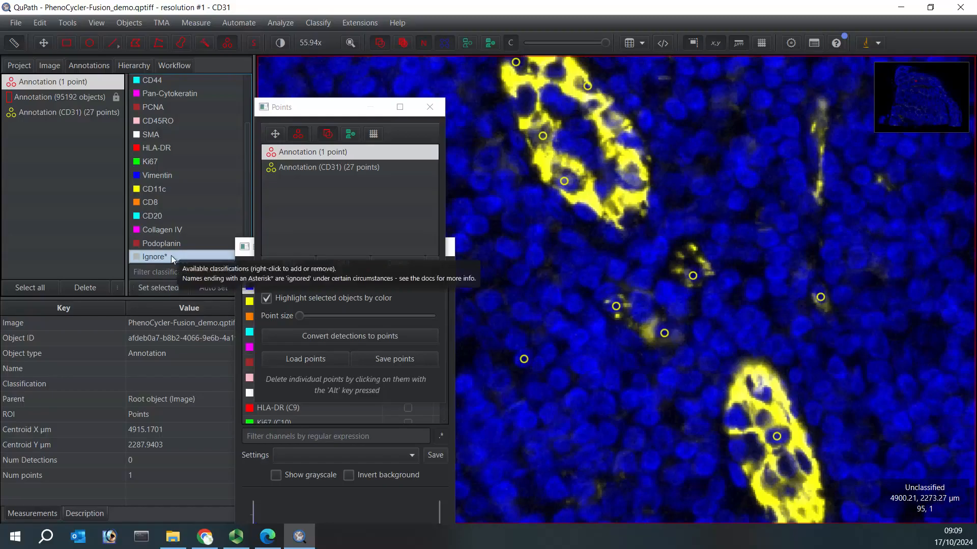
{"action": "left_click", "coordinate": [157, 291]}
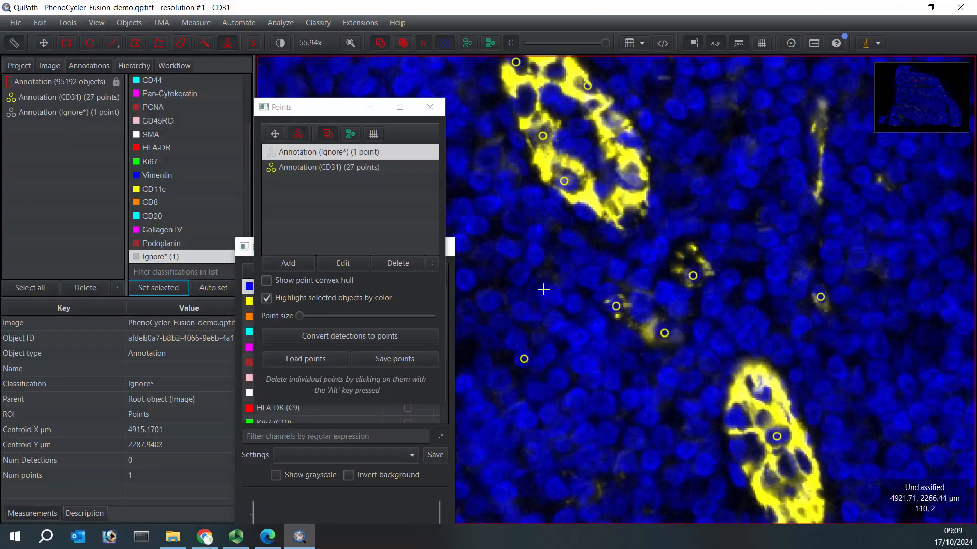
- Add four Ignore* points to CD31-negative cells scattered between the stained vessels
{"action": "left_click", "coordinate": [518, 276]}
{"action": "left_click", "coordinate": [778, 274]}
{"action": "left_click", "coordinate": [681, 111]}
{"action": "left_click", "coordinate": [897, 252]}
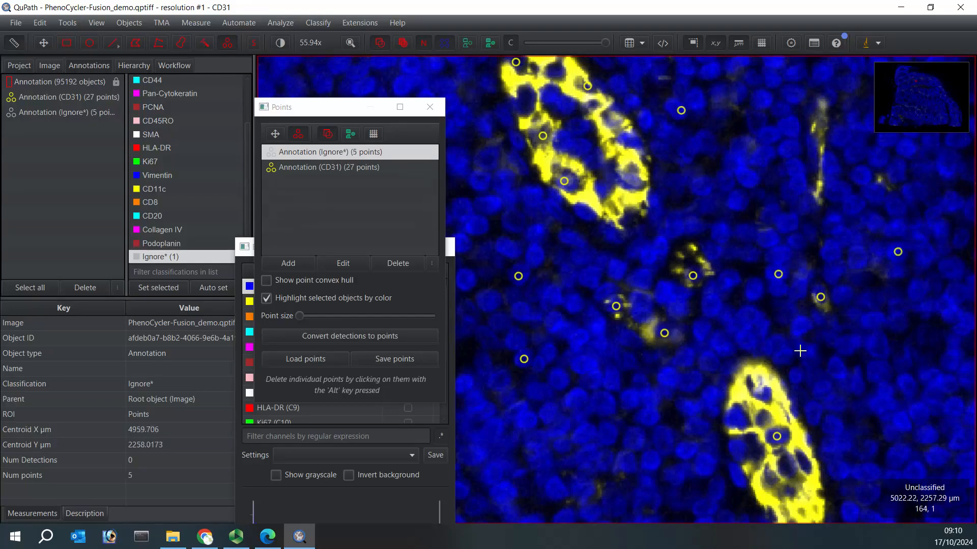
- Add eight Ignore* points to cells in a neighbouring tissue area without CD31 staining
{"action": "left_click", "coordinate": [275, 134]}
{"action": "left_click_drag", "start_coordinate": [601, 453], "coordinate": [937, 135]}
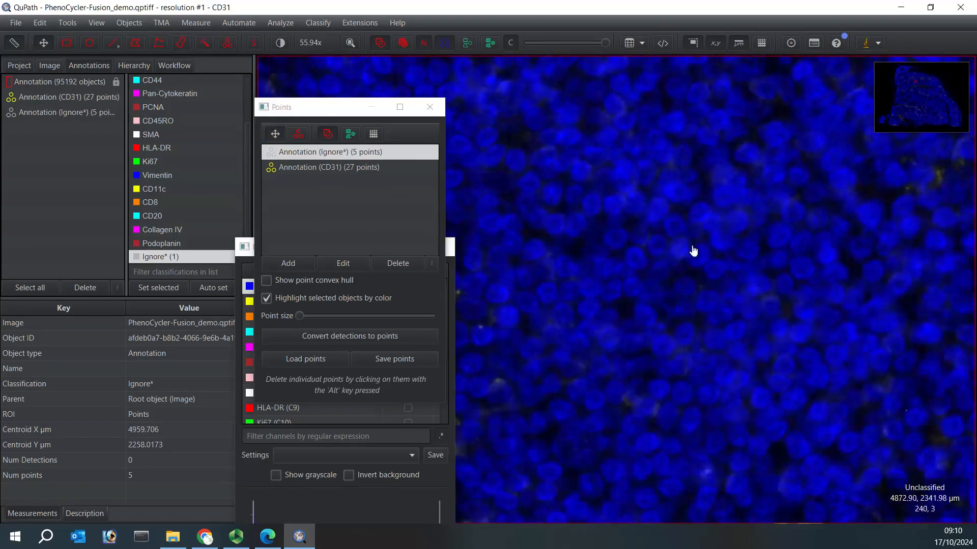
{"action": "left_click", "coordinate": [299, 135]}
{"action": "left_click", "coordinate": [589, 281]}
{"action": "left_click", "coordinate": [591, 309]}
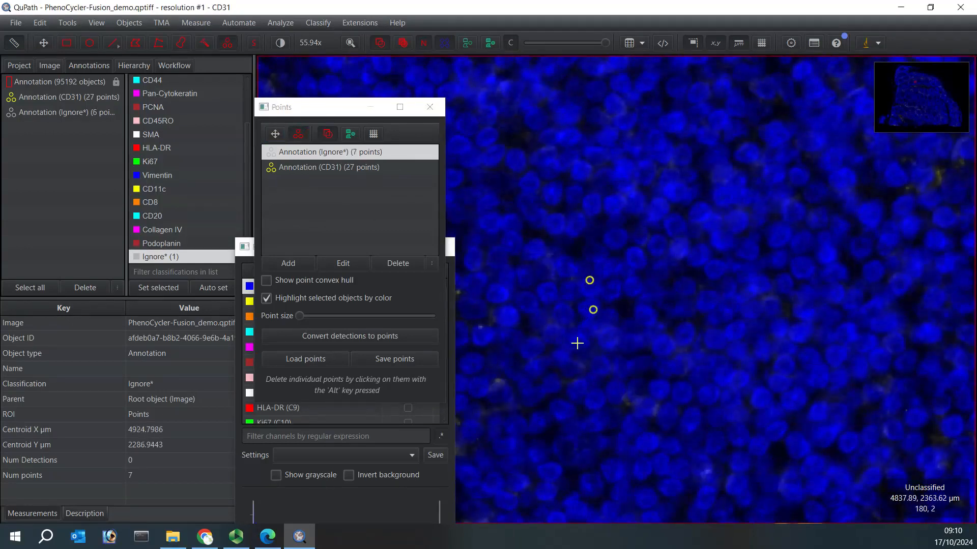
{"action": "left_click", "coordinate": [587, 330]}
{"action": "left_click", "coordinate": [600, 400]}
{"action": "left_click", "coordinate": [648, 447]}
{"action": "left_click", "coordinate": [613, 474]}
{"action": "left_click", "coordinate": [550, 477]}
{"action": "left_click", "coordinate": [546, 493]}
- Add ten Ignore* points to CD31-negative cells surrounding the small branched vessel in the adjacent area
{"action": "left_click", "coordinate": [275, 134]}
{"action": "left_click_drag", "start_coordinate": [713, 371], "coordinate": [731, 173]}
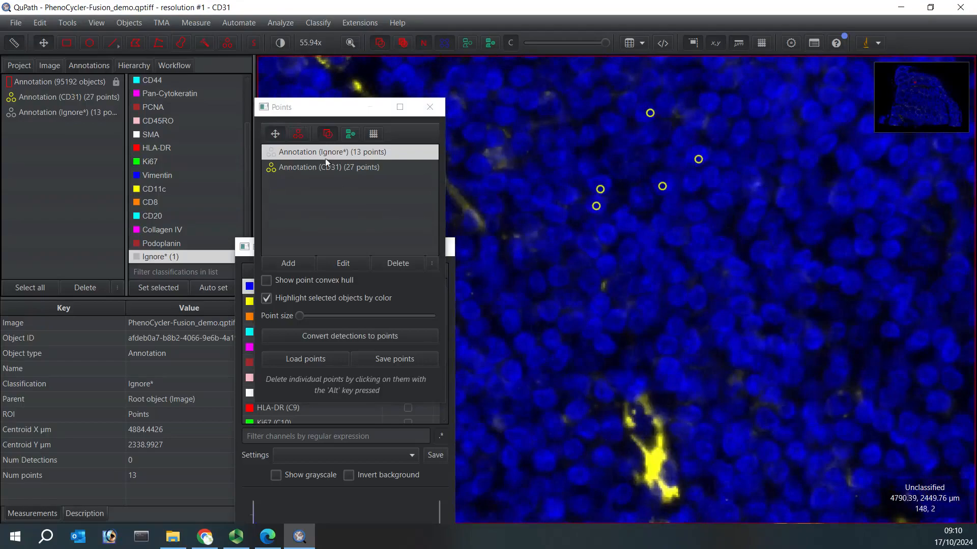
{"action": "left_click", "coordinate": [298, 133]}
{"action": "left_click", "coordinate": [558, 355]}
{"action": "left_click", "coordinate": [605, 340]}
{"action": "left_click", "coordinate": [671, 346]}
{"action": "left_click", "coordinate": [792, 379]}
{"action": "left_click", "coordinate": [544, 466]}
{"action": "left_click", "coordinate": [513, 477]}
{"action": "left_click", "coordinate": [742, 484]}
{"action": "left_click", "coordinate": [722, 473]}
{"action": "left_click", "coordinate": [870, 456]}
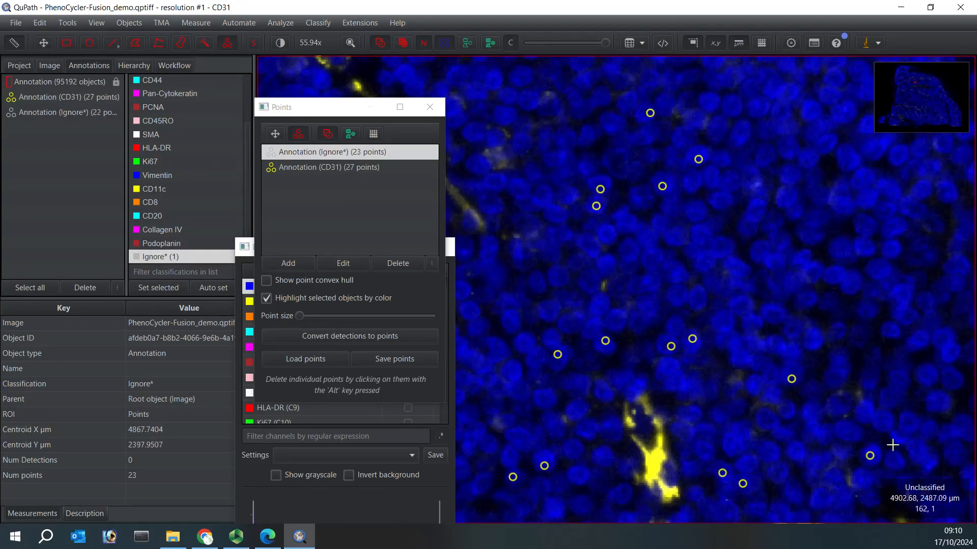
- Add five more Ignore* points to negative cells farther away from the branched vessel
{"action": "left_click", "coordinate": [909, 424]}
{"action": "left_click", "coordinate": [942, 400]}
{"action": "left_click", "coordinate": [956, 378]}
{"action": "left_click", "coordinate": [953, 354]}
{"action": "left_click", "coordinate": [907, 316]}
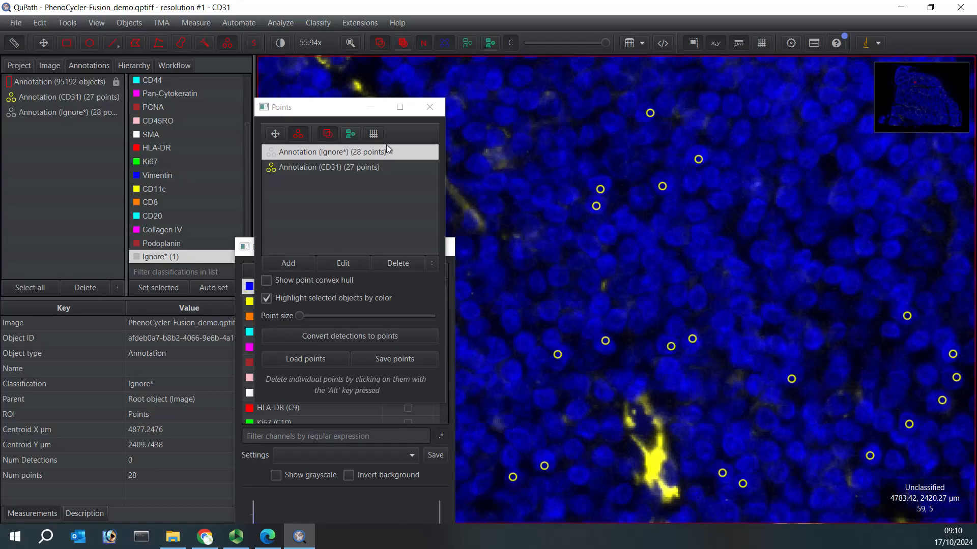
- Start training an object classifier with the object filter set to Cells and the classifier type to Artificial neural network (ANN_MLP)
{"action": "left_click", "coordinate": [429, 108]}
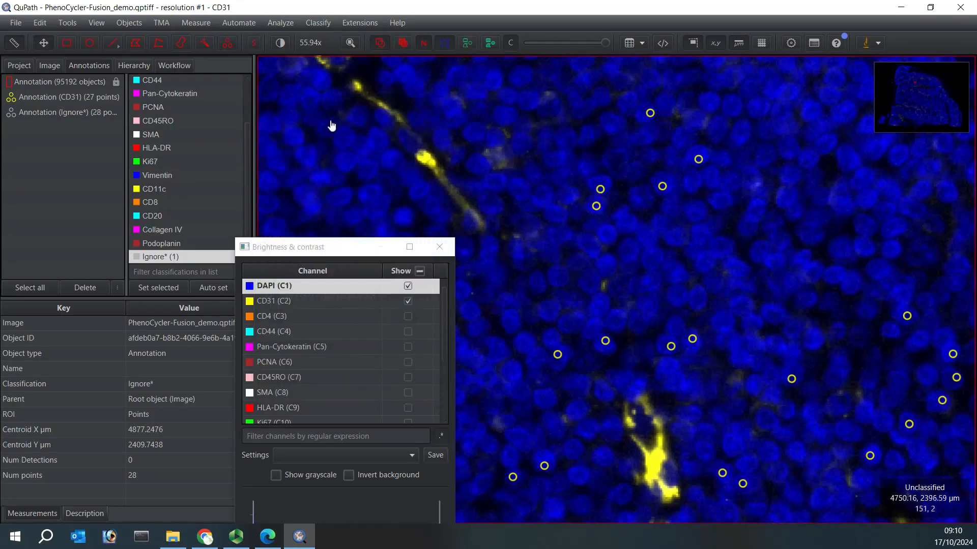
{"action": "left_click", "coordinate": [319, 24]}
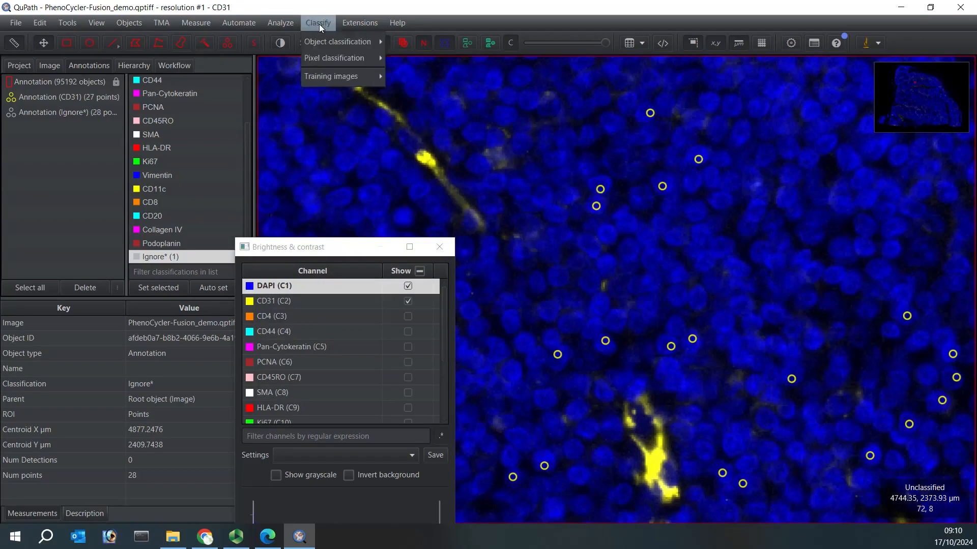
{"action": "mouse_move", "coordinate": [321, 42]}
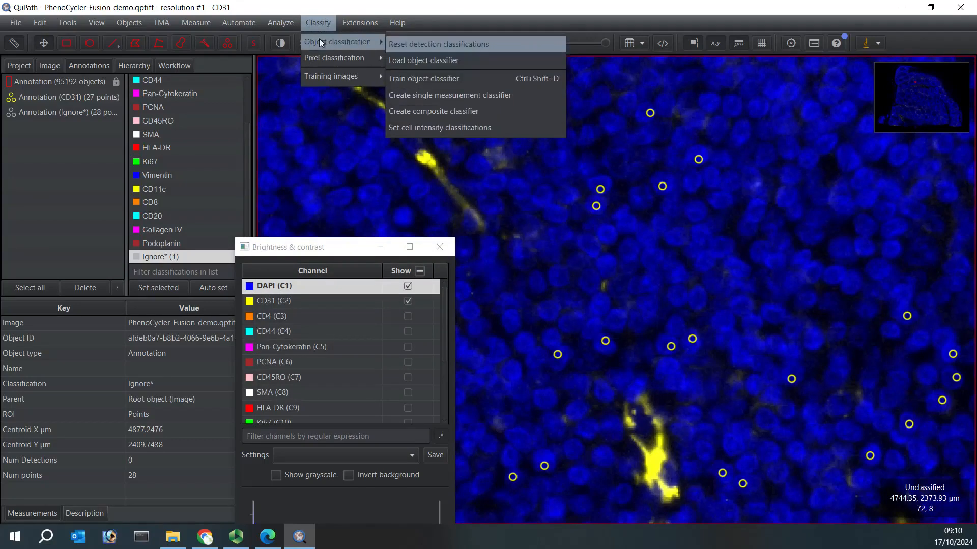
{"action": "left_click", "coordinate": [442, 81]}
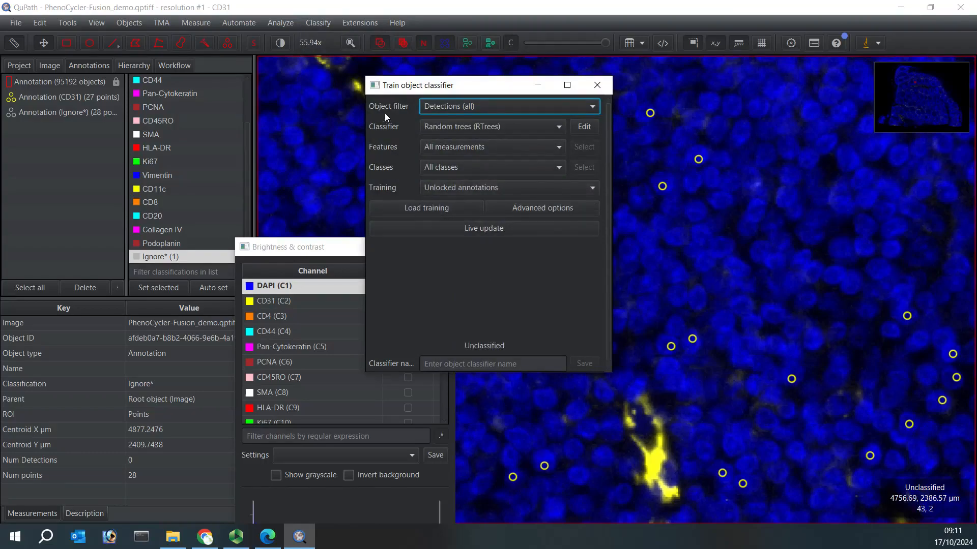
{"action": "left_click", "coordinate": [580, 105]}
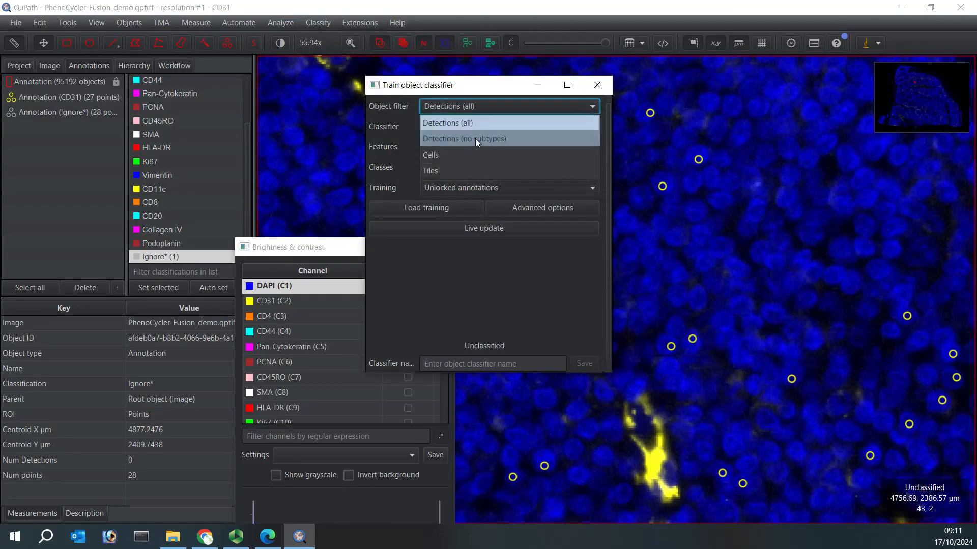
{"action": "left_click", "coordinate": [454, 155]}
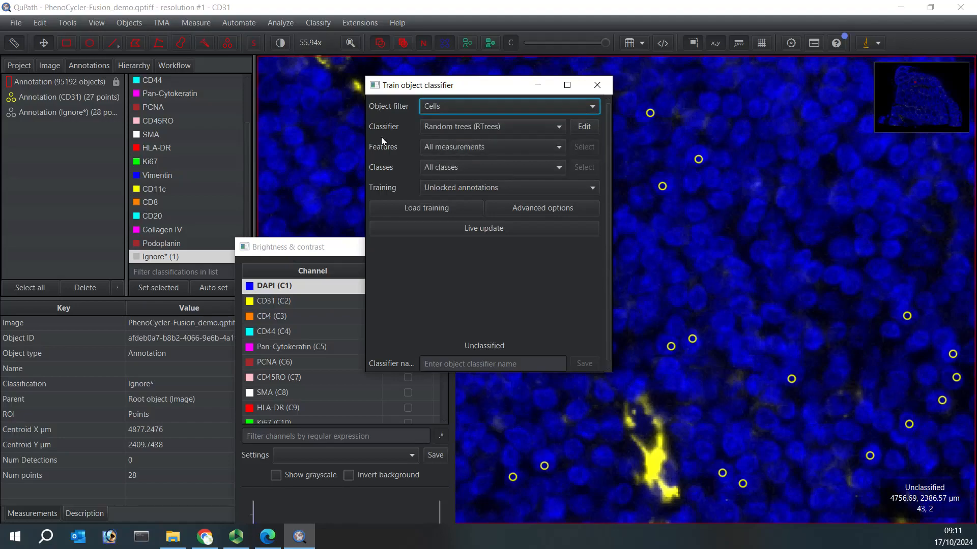
{"action": "left_click", "coordinate": [554, 127]}
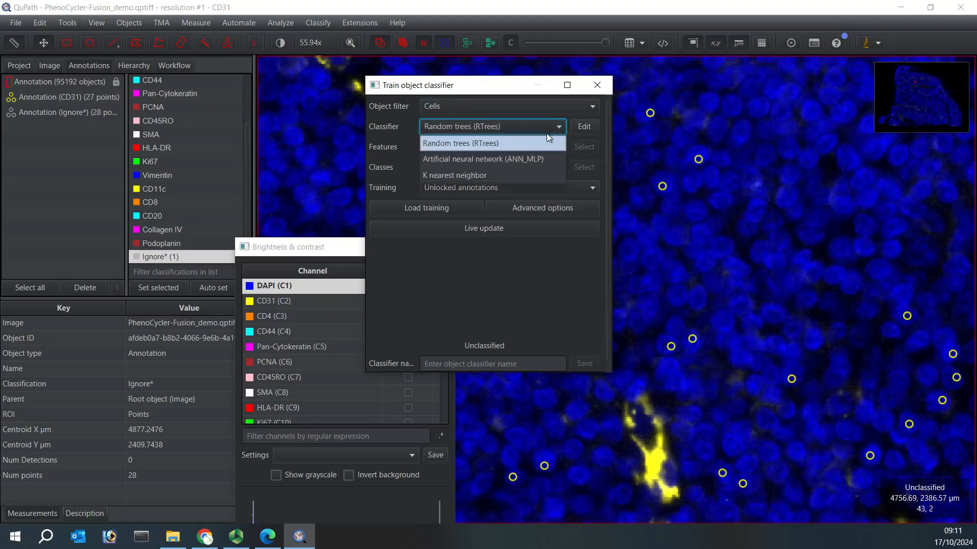
{"action": "left_click", "coordinate": [469, 160]}
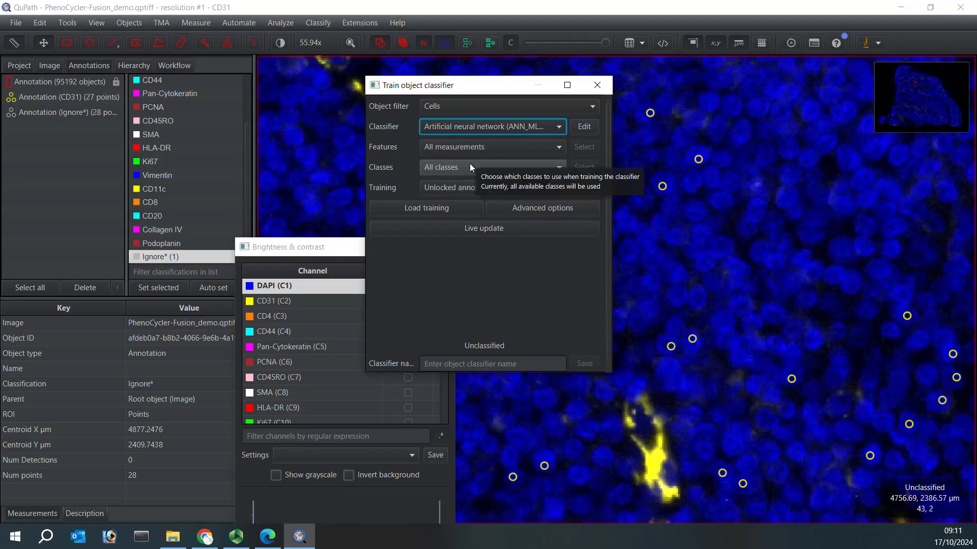
- Limit the classifier's features to selected measurements, choosing all CD31 nucleus, cytoplasm, membrane and cell measurements
{"action": "left_click", "coordinate": [561, 152]}
{"action": "left_click", "coordinate": [560, 150]}
{"action": "left_click", "coordinate": [558, 150]}
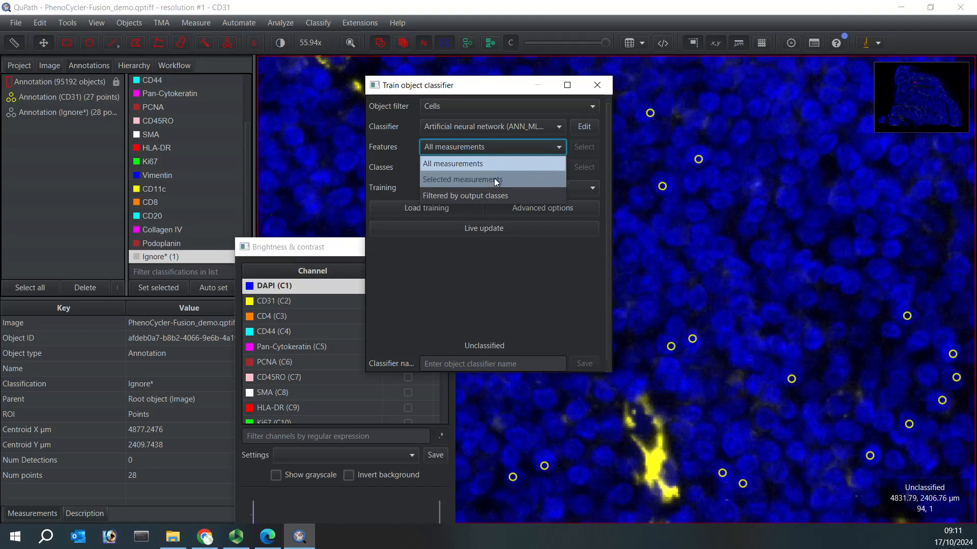
{"action": "left_click", "coordinate": [493, 179]}
{"action": "left_click", "coordinate": [584, 148]}
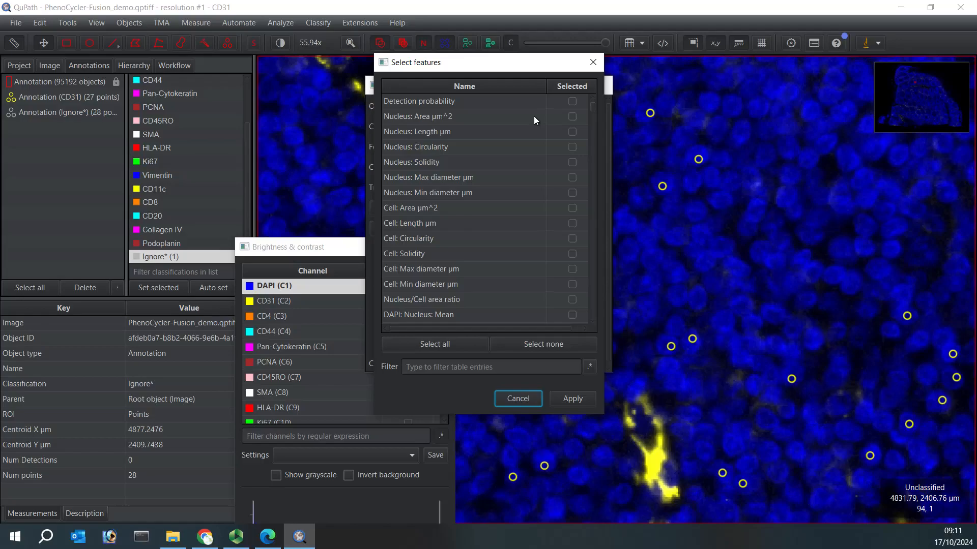
{"action": "left_click", "coordinate": [443, 365]}
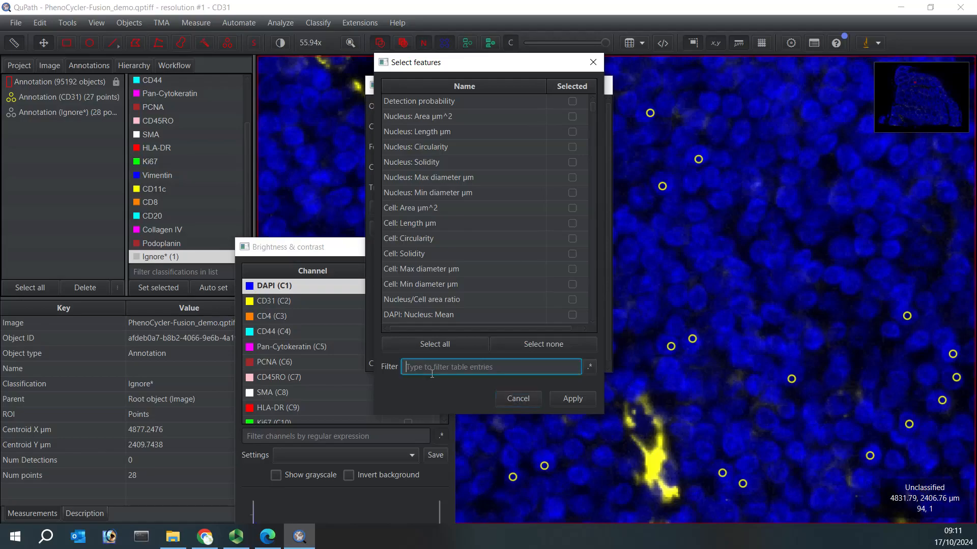
{"action": "type", "text": "CD31"}
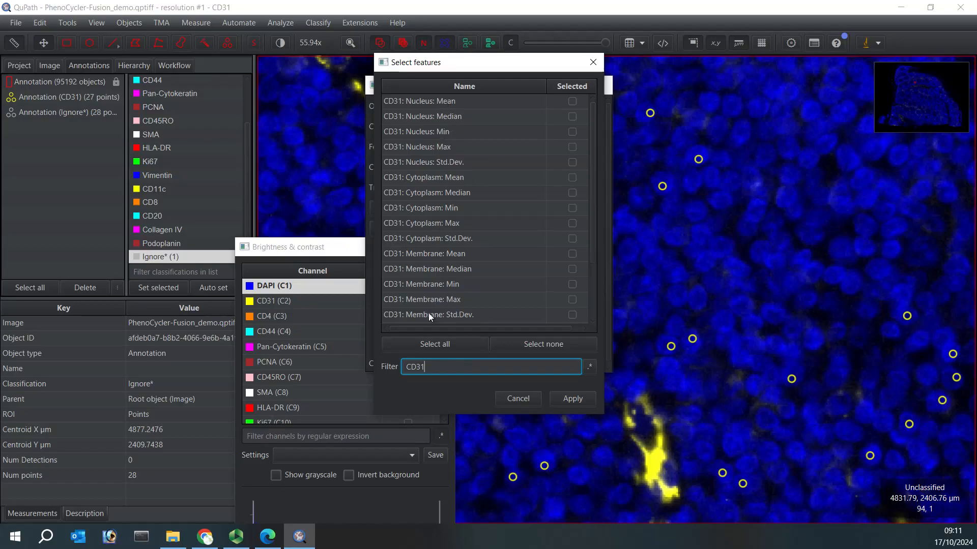
{"action": "left_click", "coordinate": [435, 347]}
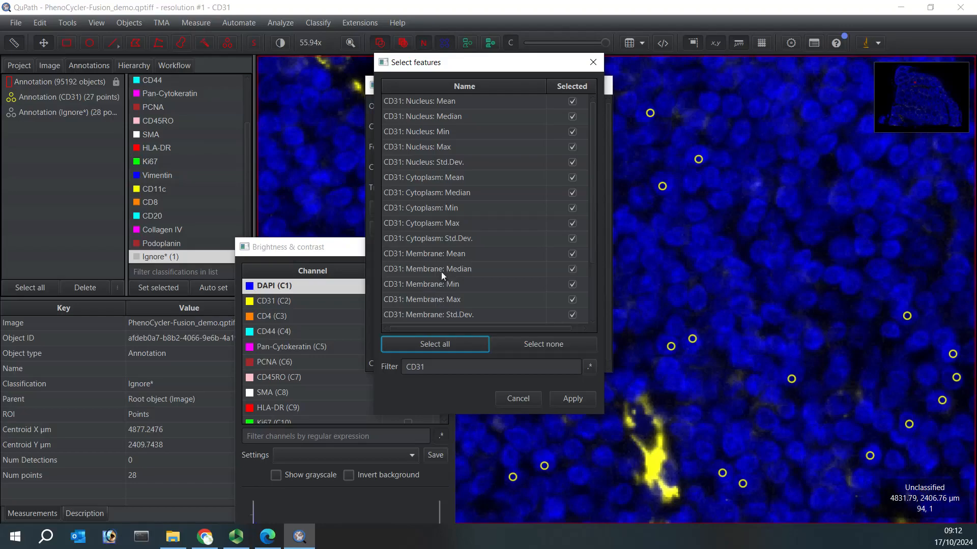
{"action": "scroll", "coordinate": [438, 304], "scroll_direction": "down", "scroll_amount": 1}
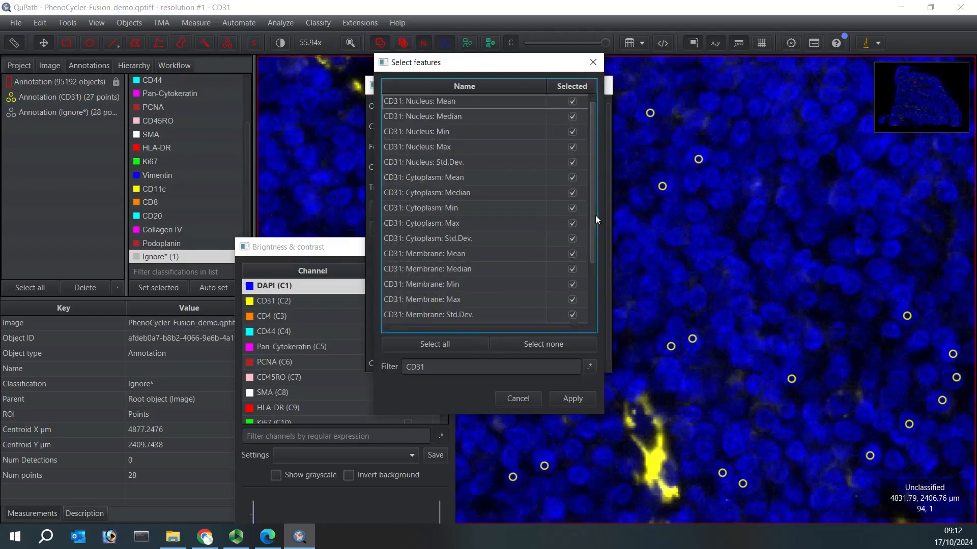
{"action": "scroll", "coordinate": [591, 270], "scroll_direction": "down", "scroll_amount": 2}
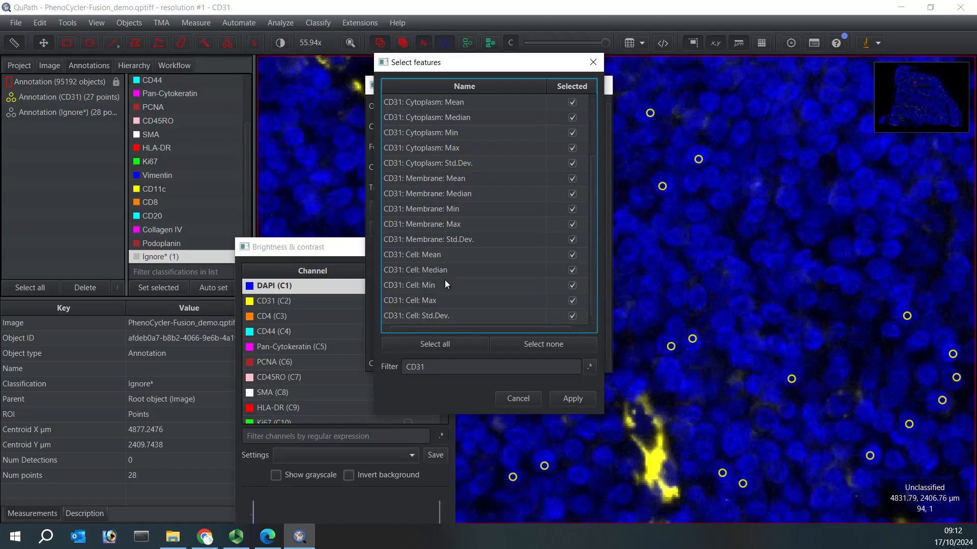
{"action": "left_click", "coordinate": [581, 400]}
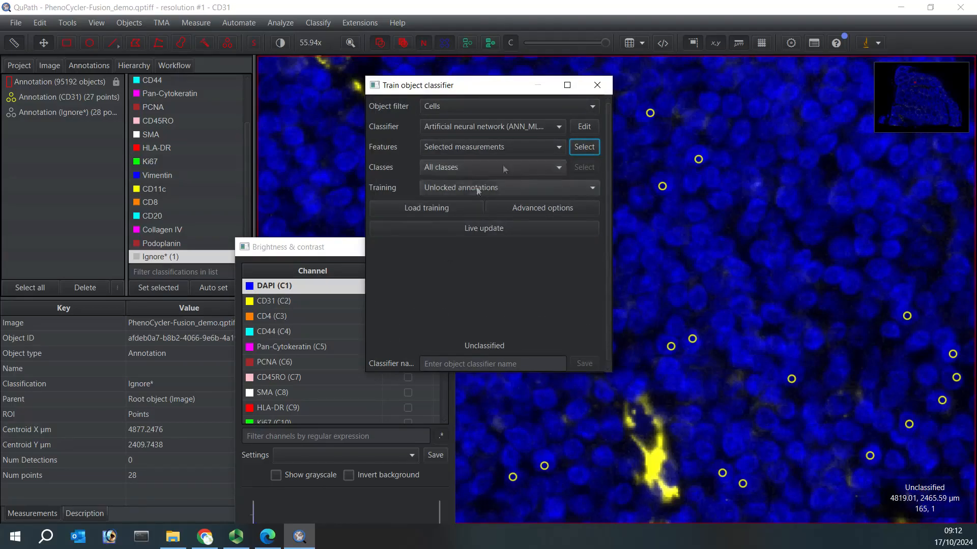
- Restrict the classifier to selected classes, using CD31 and Ignore*
{"action": "left_click", "coordinate": [553, 167]}
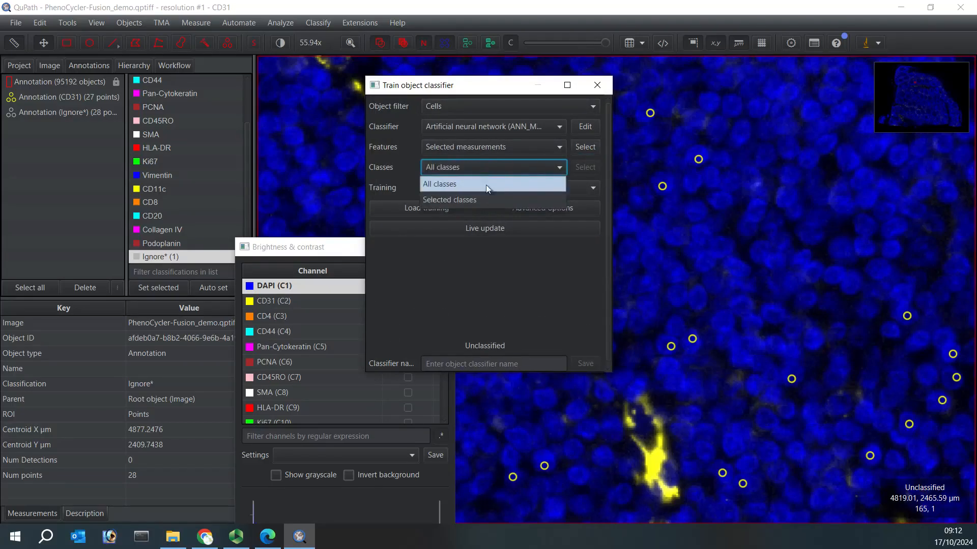
{"action": "left_click", "coordinate": [460, 199]}
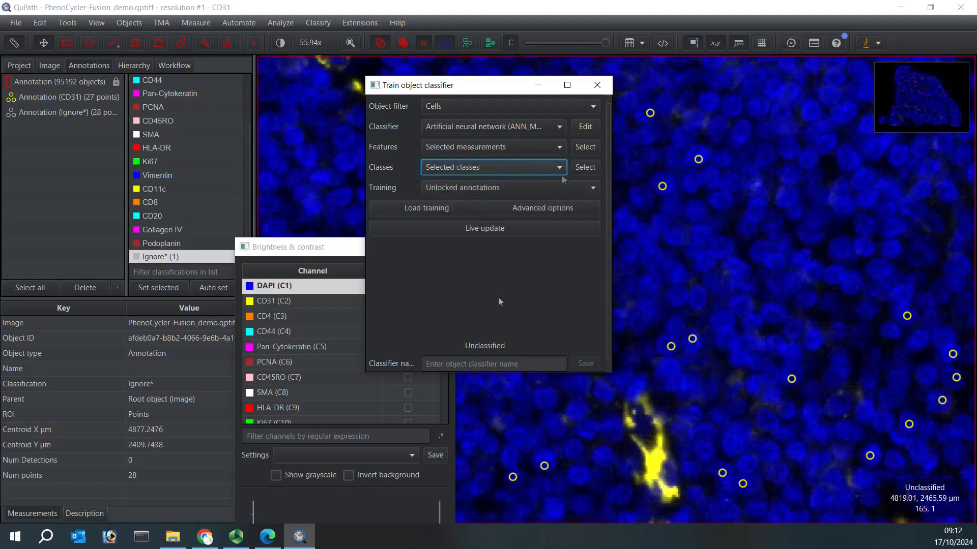
{"action": "left_click", "coordinate": [585, 168]}
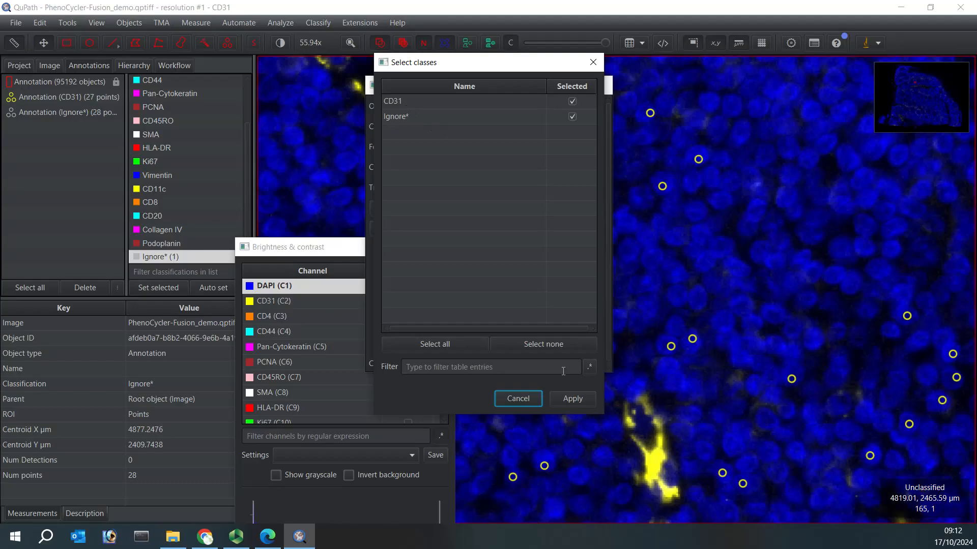
{"action": "left_click", "coordinate": [561, 400]}
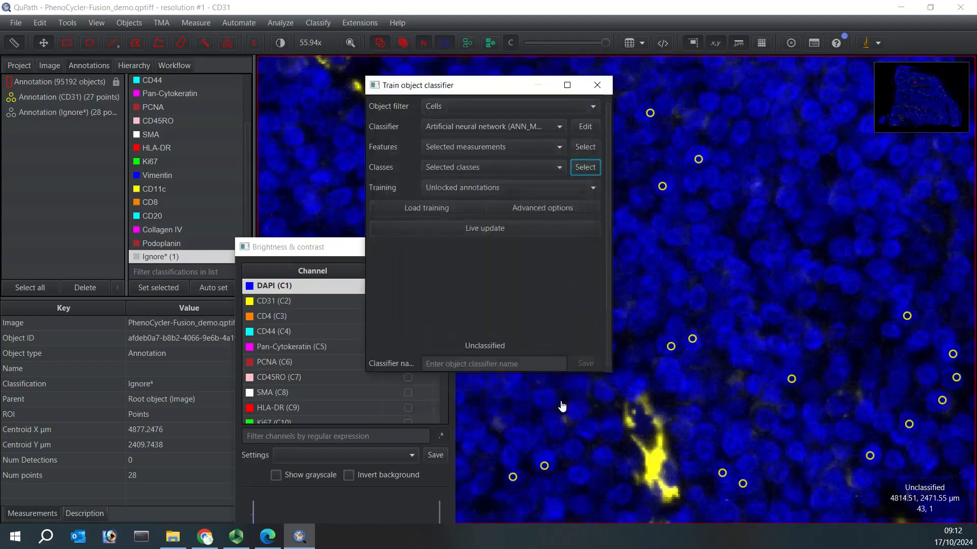
- Set the training data to Points only and run the classifier with live update
{"action": "left_click", "coordinate": [593, 190]}
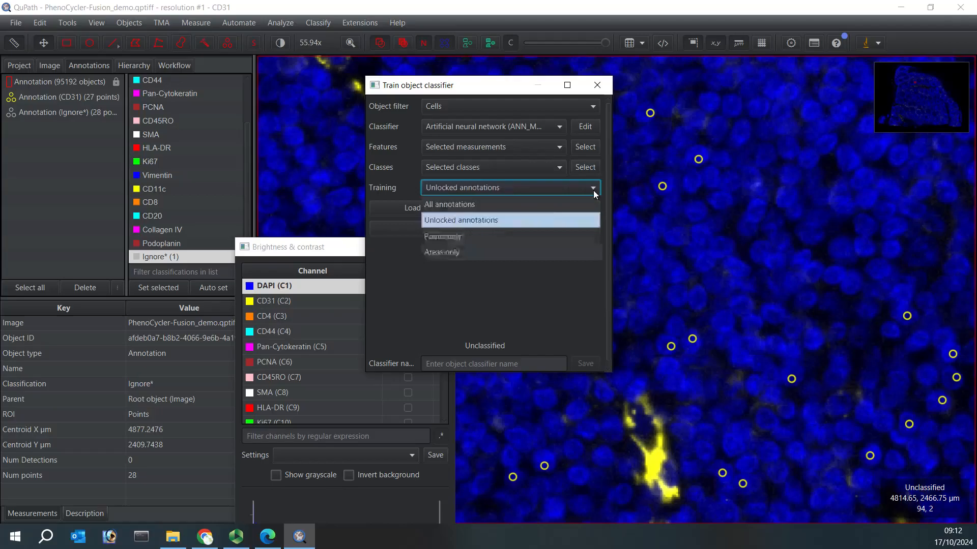
{"action": "left_click", "coordinate": [473, 240]}
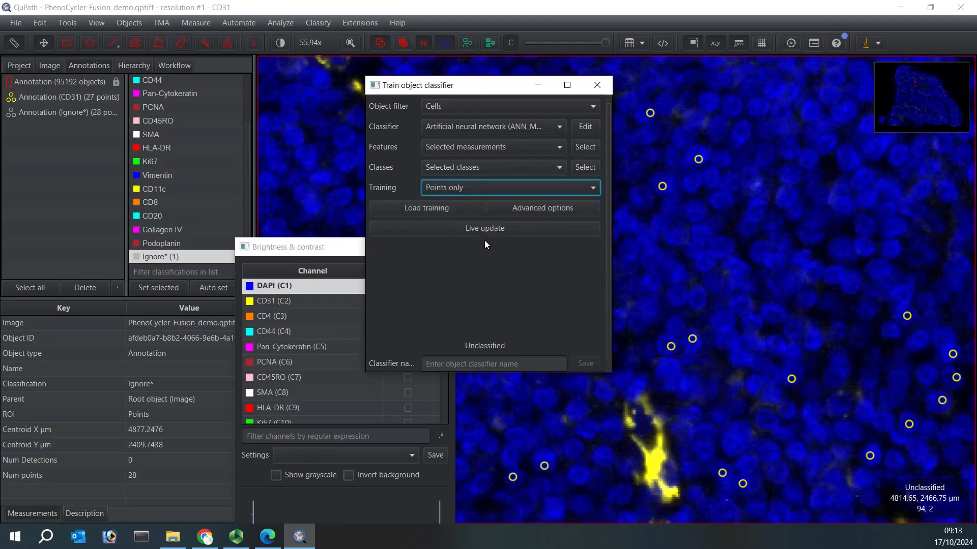
{"action": "left_click", "coordinate": [485, 228]}
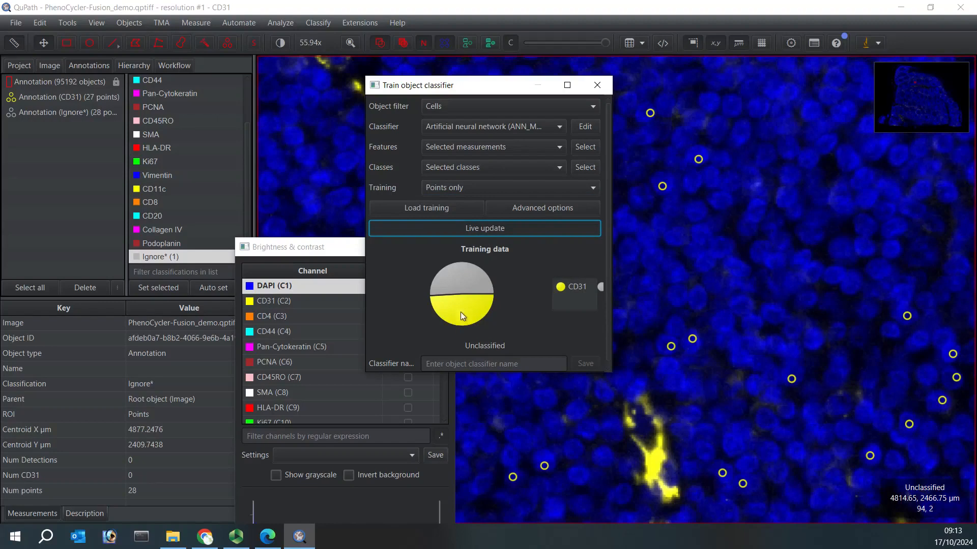
- Show the classified cell detections over the image, drawn as cell boundaries only
{"action": "left_click_drag", "start_coordinate": [502, 92], "coordinate": [209, 111]}
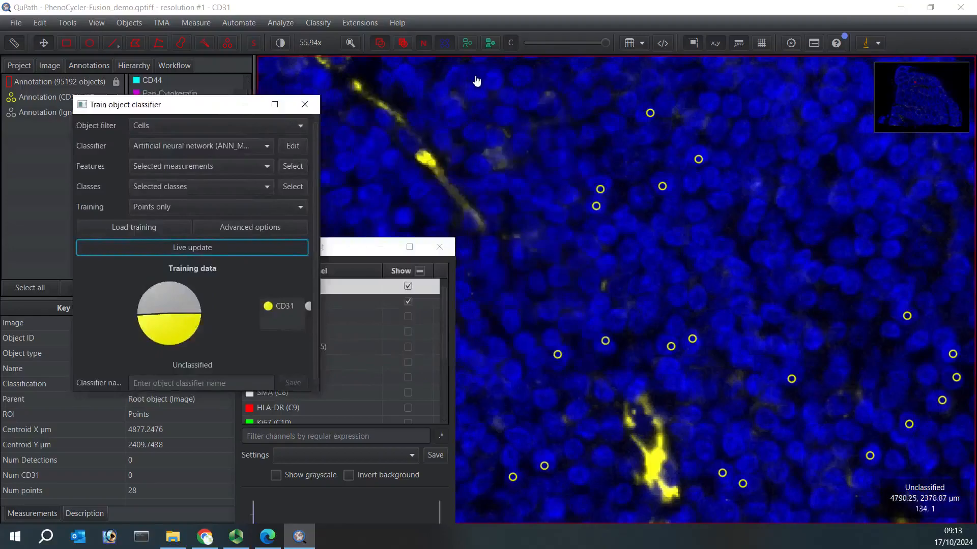
{"action": "left_click", "coordinate": [468, 47]}
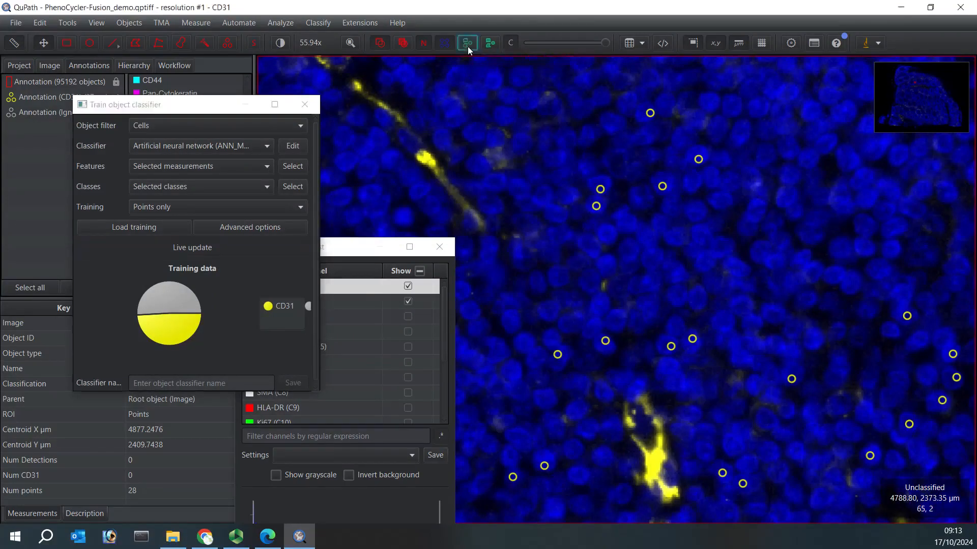
{"action": "left_click_drag", "start_coordinate": [681, 296], "coordinate": [714, 257]}
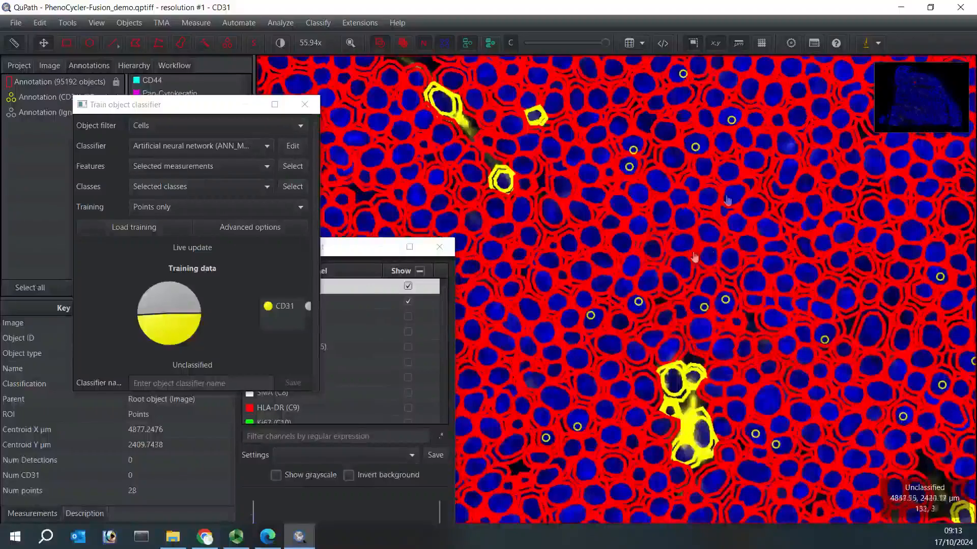
{"action": "right_click", "coordinate": [650, 228]}
{"action": "mouse_move", "coordinate": [667, 295]}
{"action": "mouse_move", "coordinate": [678, 311]}
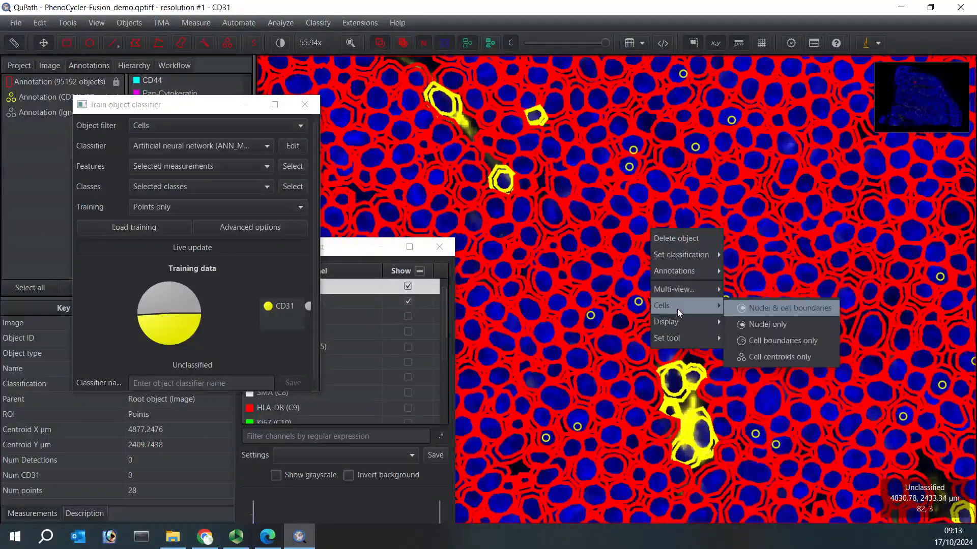
{"action": "left_click", "coordinate": [799, 341]}
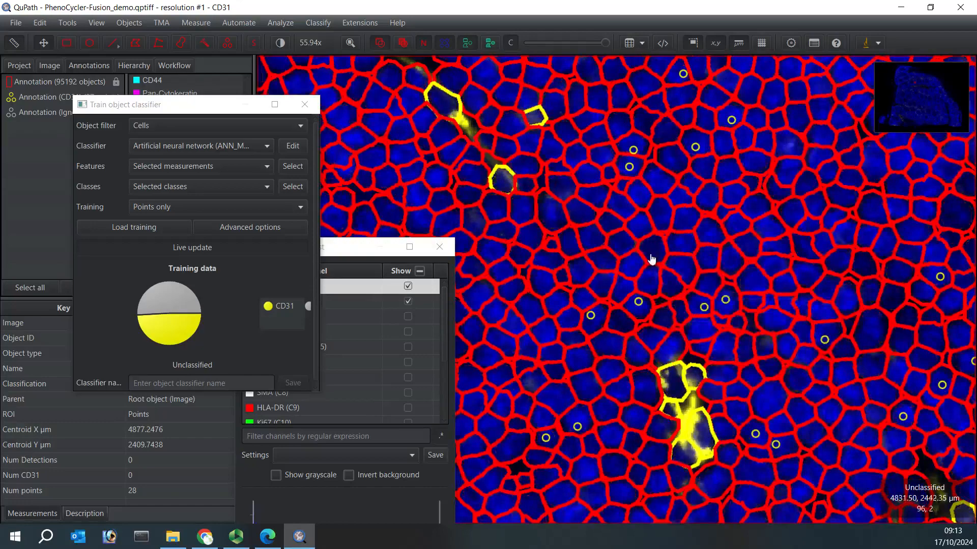
- Check the classification across the whole annotated region and save the object classifier as CD31
{"action": "scroll", "coordinate": [659, 301], "scroll_direction": "down", "scroll_amount": 5}
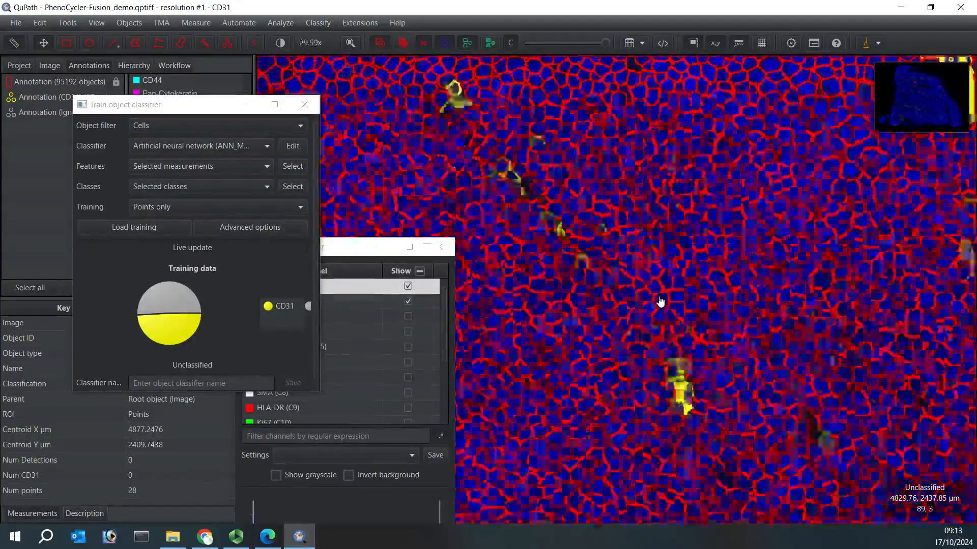
{"action": "scroll", "coordinate": [659, 301], "scroll_direction": "down", "scroll_amount": 5}
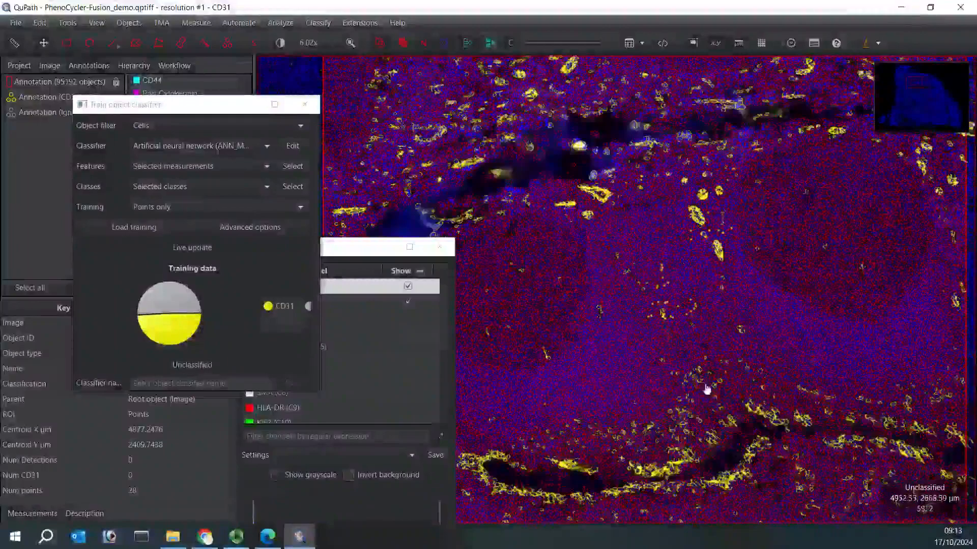
{"action": "left_click_drag", "start_coordinate": [704, 388], "coordinate": [712, 360]}
{"action": "scroll", "coordinate": [711, 360], "scroll_direction": "down", "scroll_amount": 4}
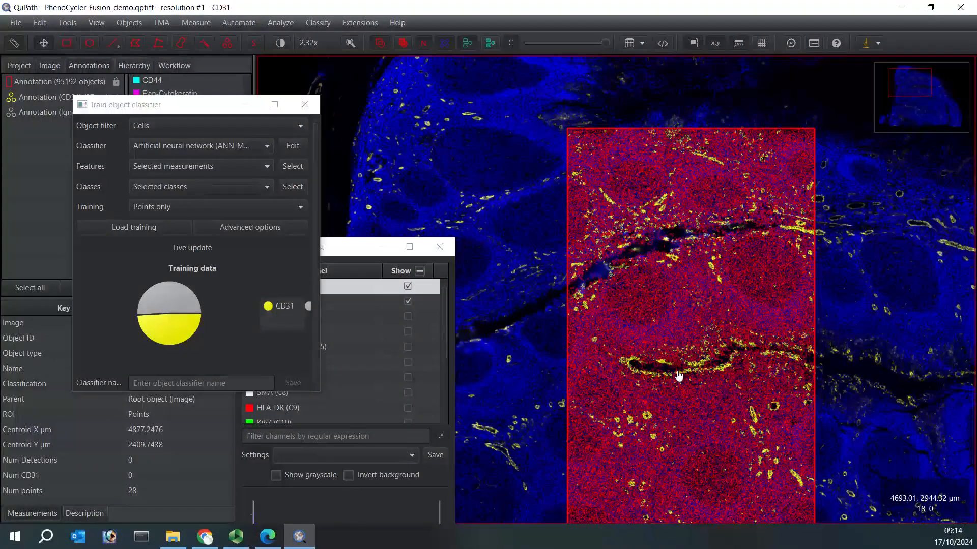
{"action": "left_click", "coordinate": [174, 382]}
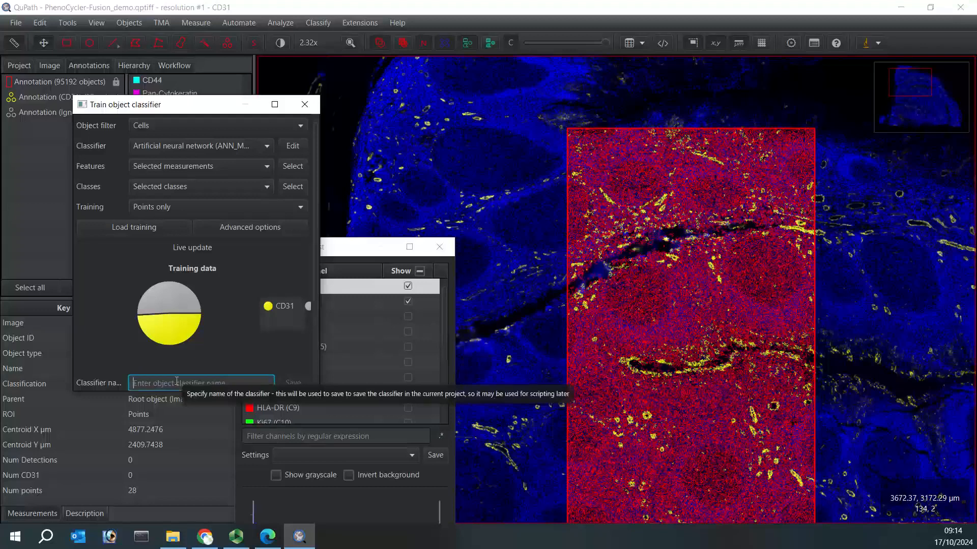
{"action": "type", "text": "CD"}
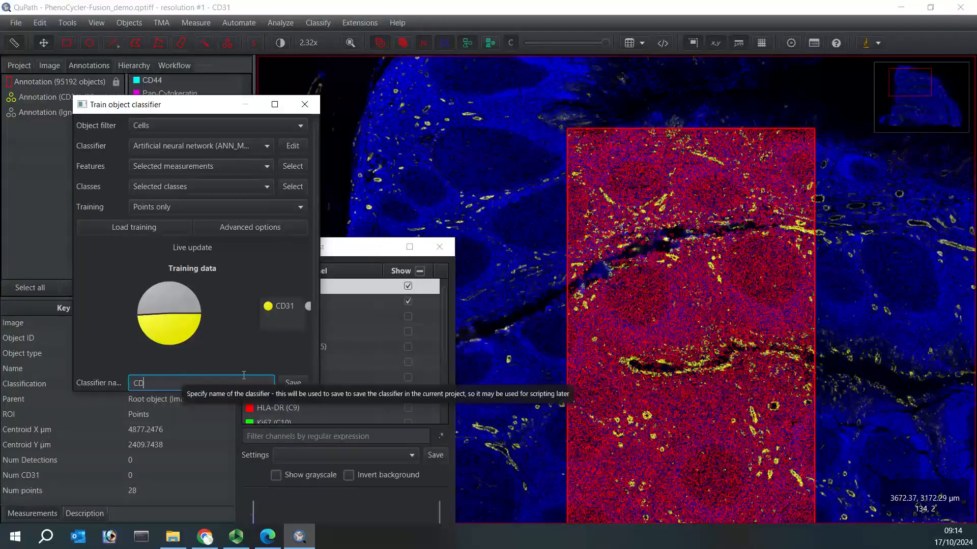
{"action": "type", "text": "31"}
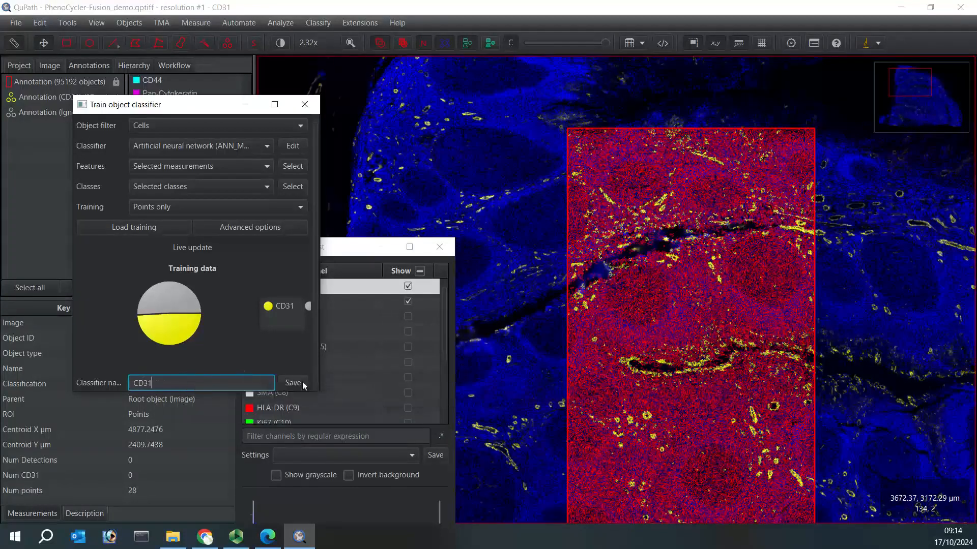
{"action": "left_click", "coordinate": [293, 385]}
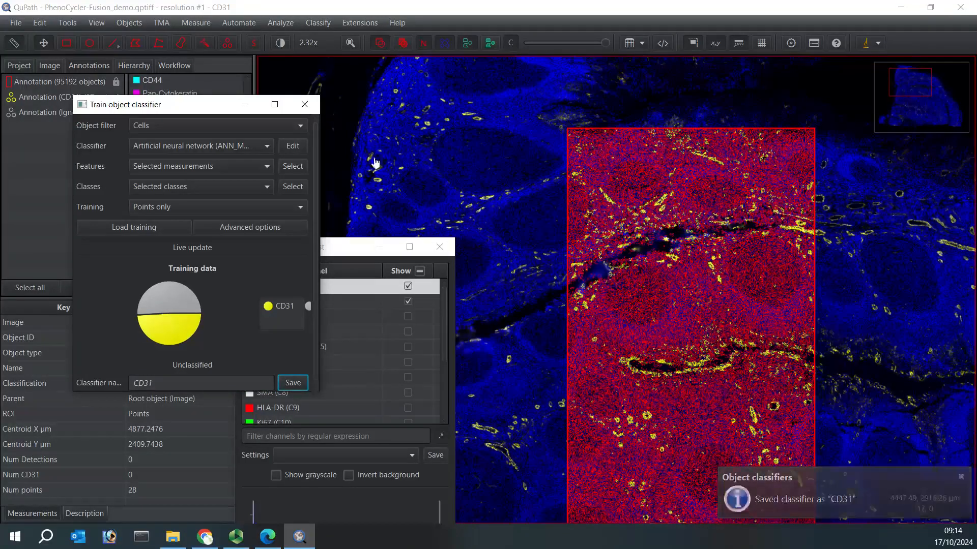
- Close the classifier training dialog, save the changes to the CD31 image and open the Pan-Cytokeratin image
{"action": "left_click", "coordinate": [306, 104]}
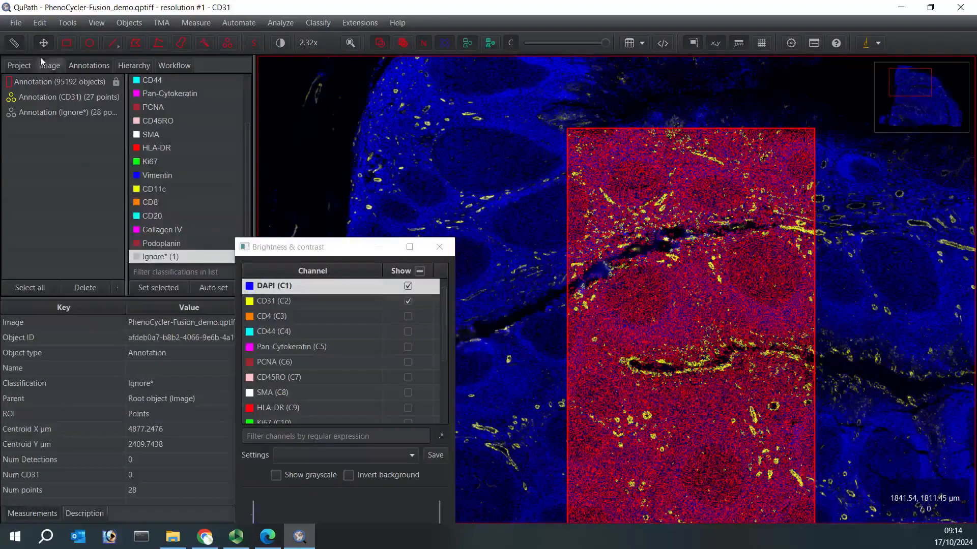
{"action": "left_click", "coordinate": [15, 66]}
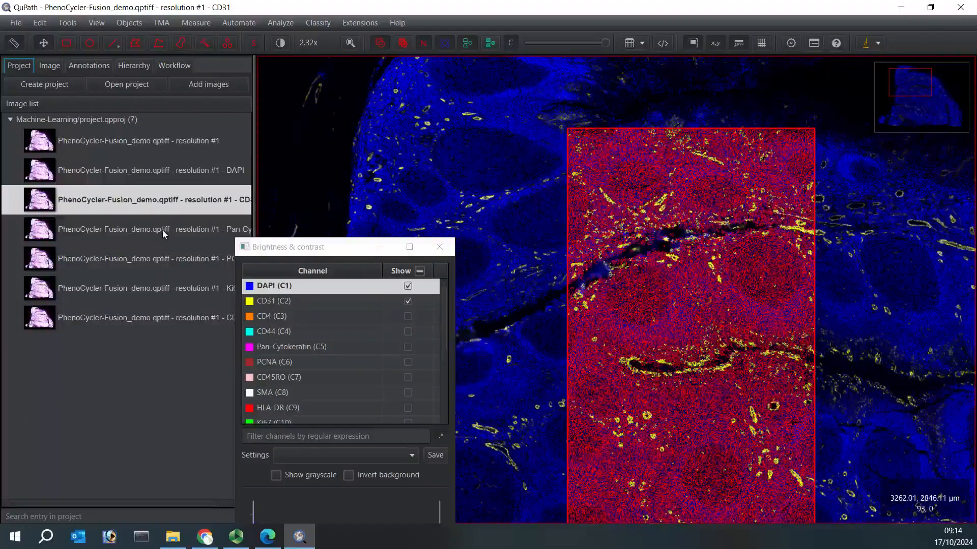
{"action": "mouse_move", "coordinate": [163, 230]}
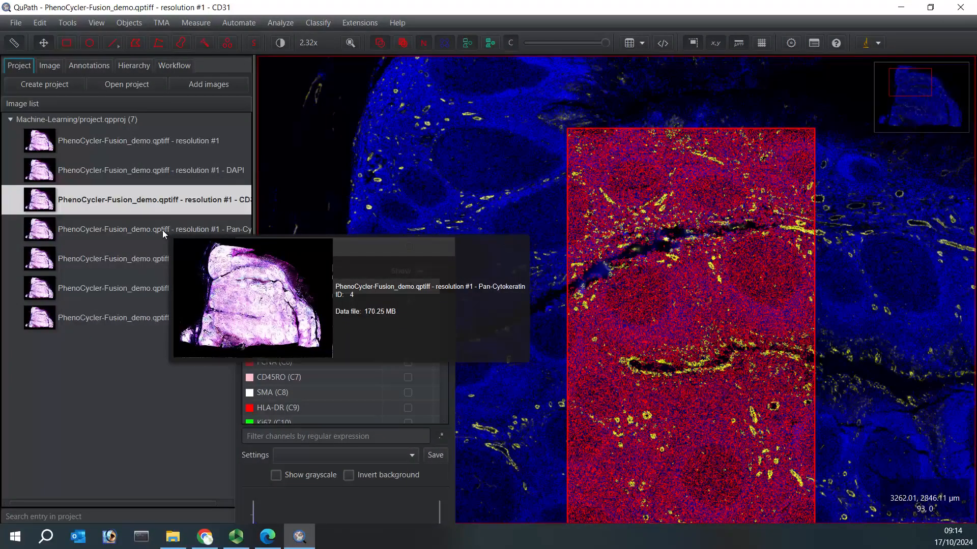
{"action": "double_click", "coordinate": [162, 230]}
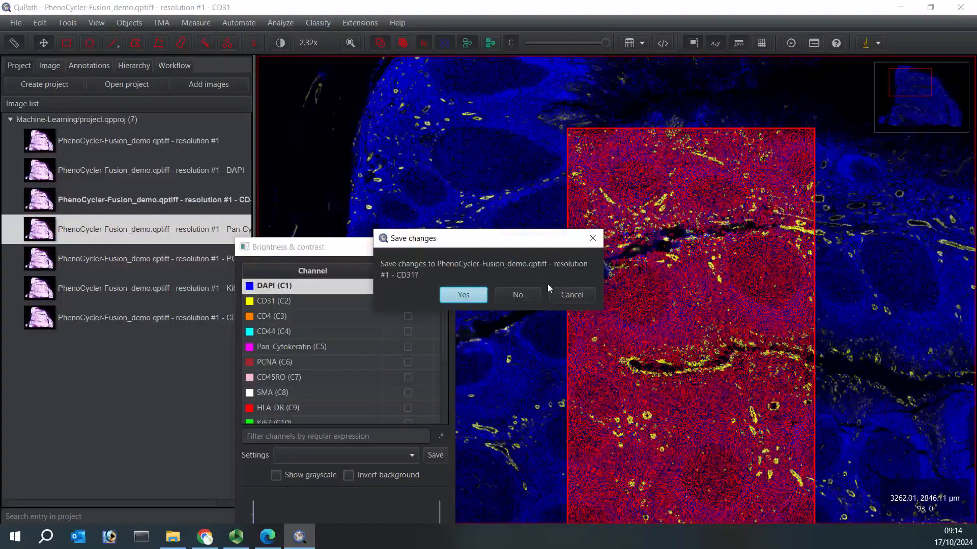
{"action": "left_click", "coordinate": [463, 295]}
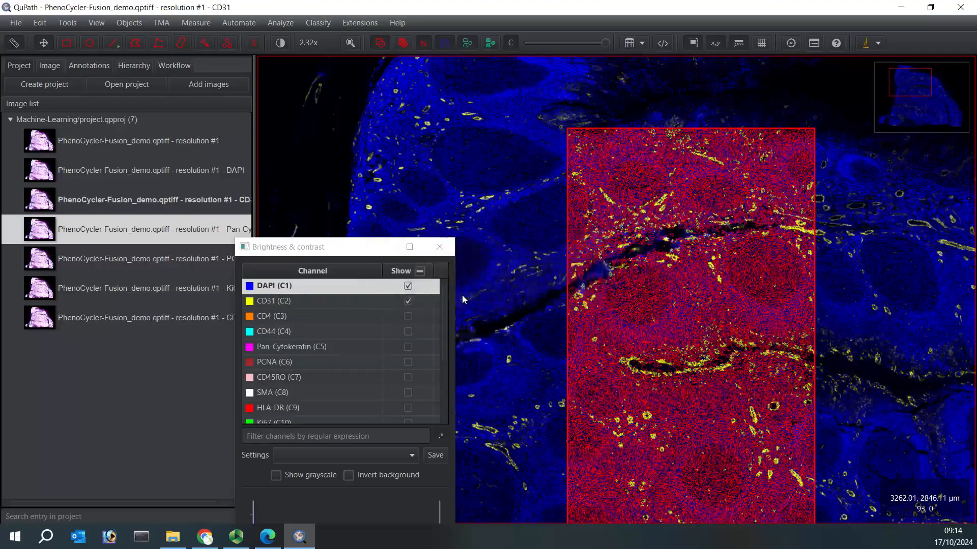
{"action": "double_click", "coordinate": [160, 230]}
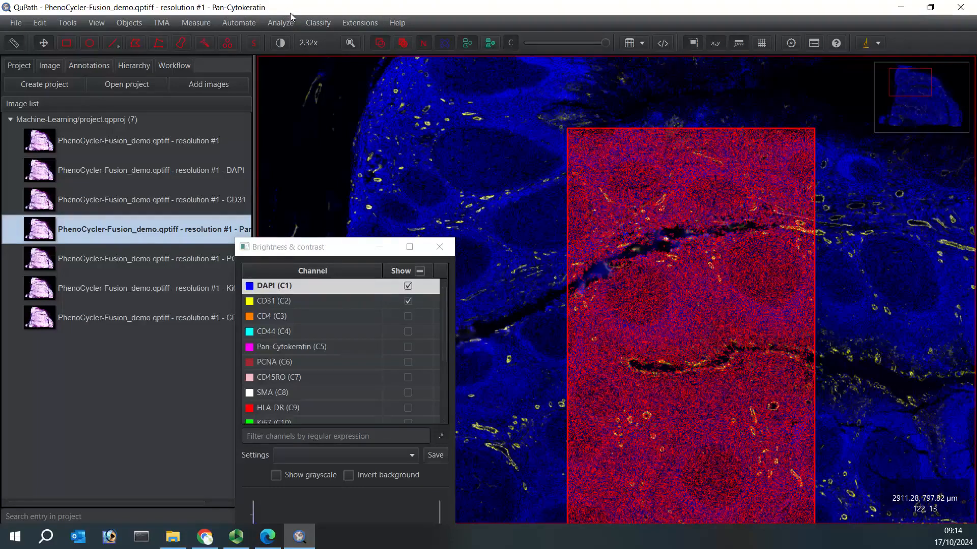
- Display Pan-Cytokeratin instead of CD31 alongside DAPI and apply automatic contrast to the Pan-Cytokeratin channel
{"action": "left_click_drag", "start_coordinate": [333, 253], "coordinate": [267, 167]}
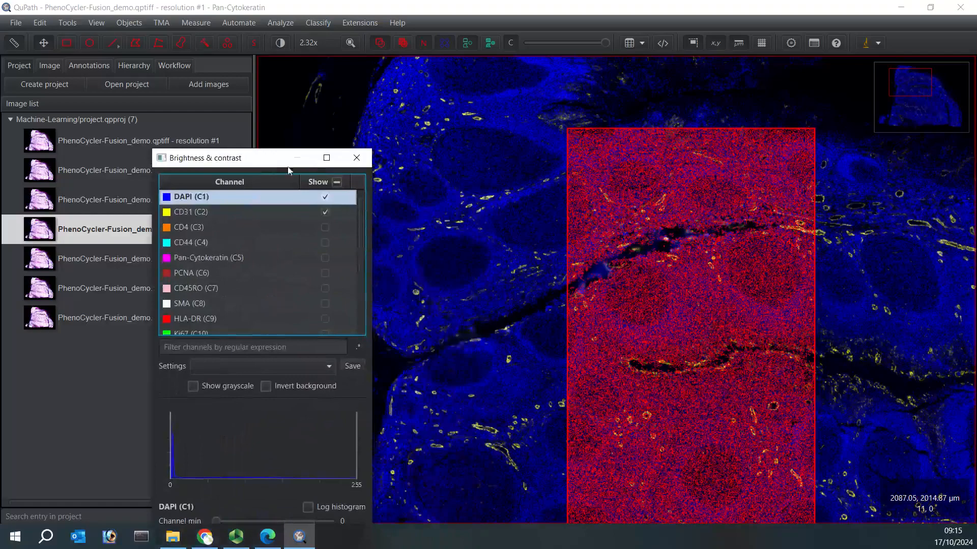
{"action": "left_click", "coordinate": [326, 213]}
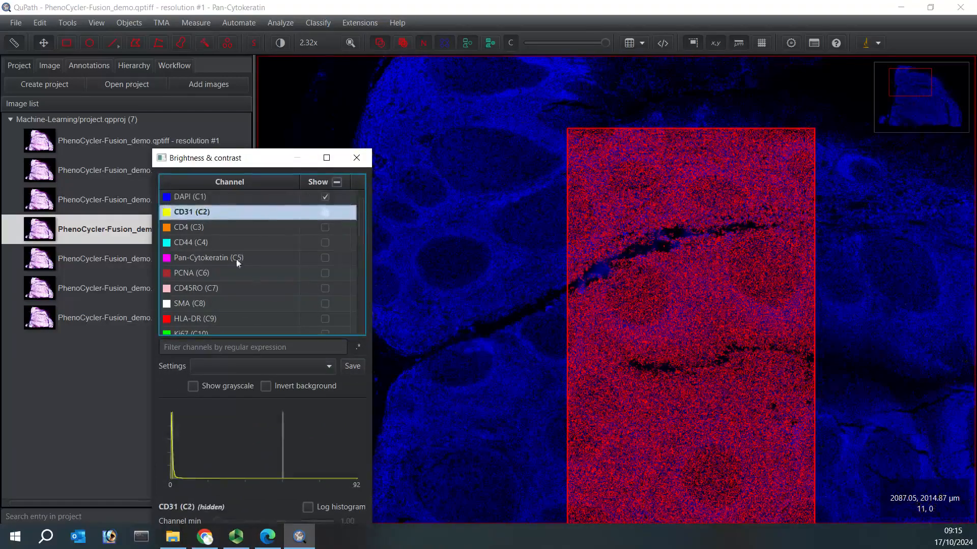
{"action": "left_click", "coordinate": [325, 257]}
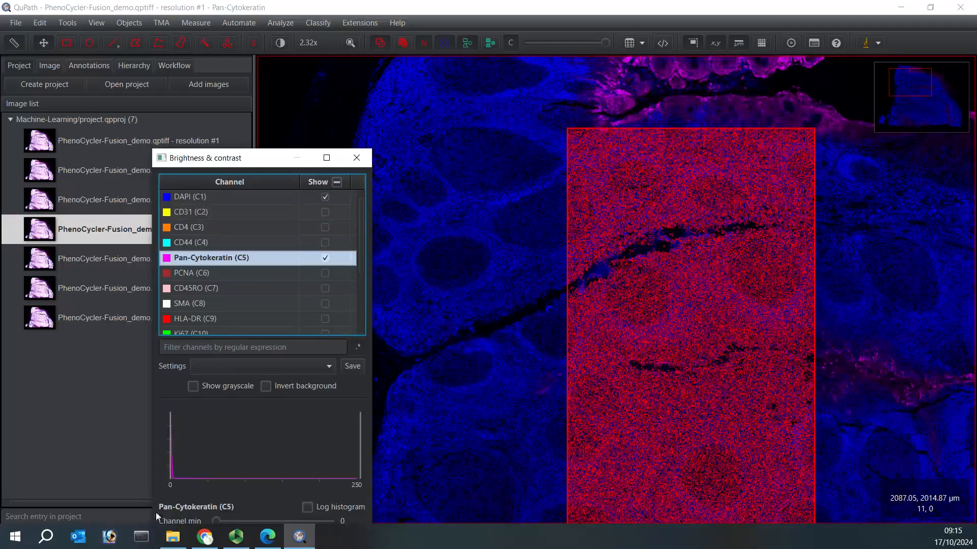
{"action": "left_click_drag", "start_coordinate": [273, 165], "coordinate": [240, 62]}
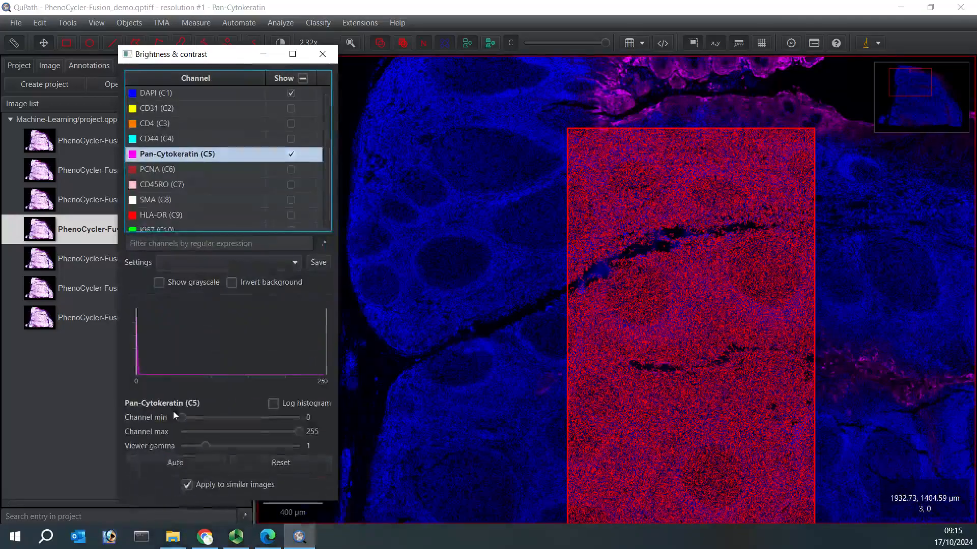
{"action": "left_click", "coordinate": [174, 463]}
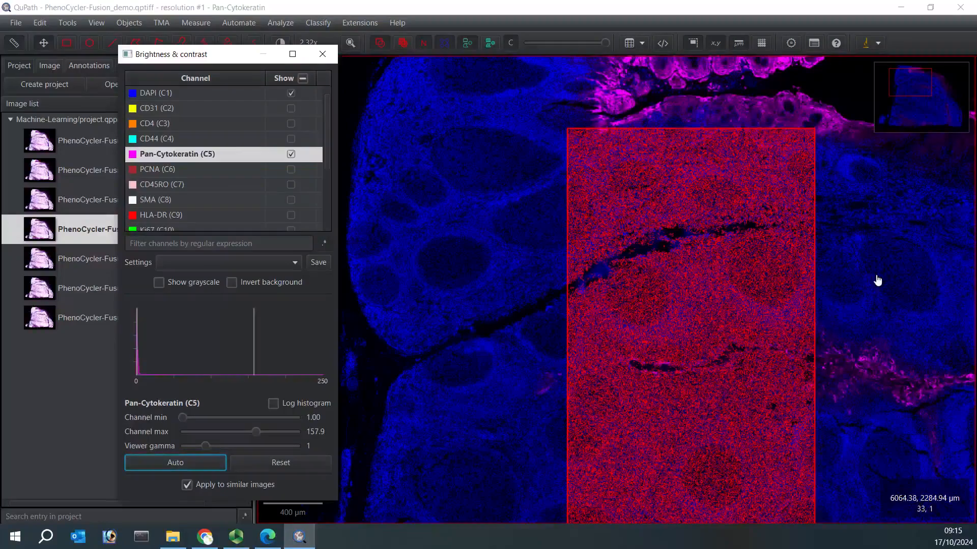
- Hide the cell detections to expose the Pan-Cytokeratin staining along the tissue cleft in the annotated region
{"action": "left_click", "coordinate": [467, 44]}
{"action": "mouse_move", "coordinate": [743, 357]}
{"action": "left_mouse_down"}
{"action": "mouse_move", "coordinate": [750, 336]}
{"action": "mouse_move", "coordinate": [664, 200]}
{"action": "left_mouse_up"}
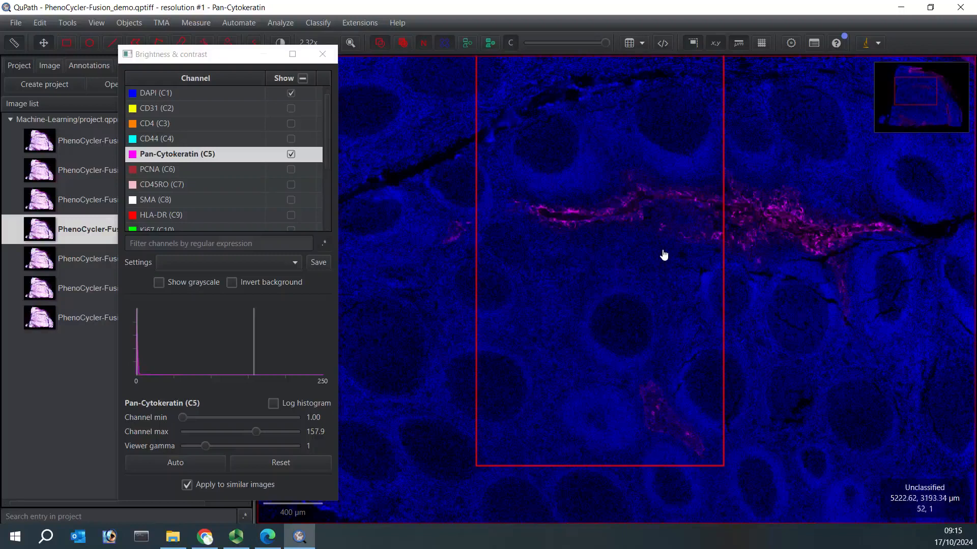
{"action": "scroll", "coordinate": [664, 250], "scroll_direction": "up", "scroll_amount": 4}
{"action": "scroll", "coordinate": [664, 250], "scroll_direction": "up", "scroll_amount": 3}
{"action": "left_click_drag", "start_coordinate": [653, 192], "coordinate": [735, 395]}
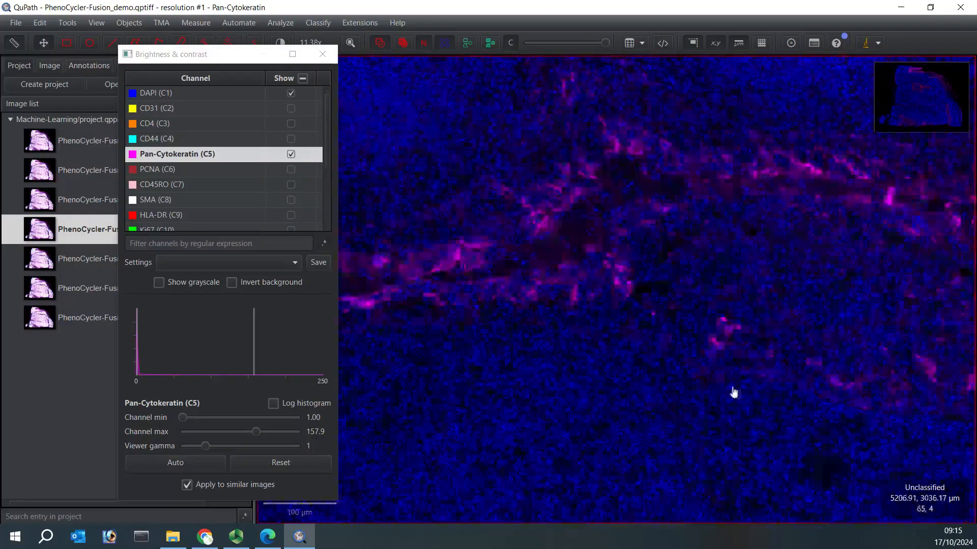
{"action": "left_click_drag", "start_coordinate": [509, 188], "coordinate": [574, 340]}
{"action": "mouse_move", "coordinate": [629, 379]}
{"action": "left_mouse_down"}
{"action": "mouse_move", "coordinate": [601, 316]}
{"action": "mouse_move", "coordinate": [617, 211]}
{"action": "left_mouse_up"}
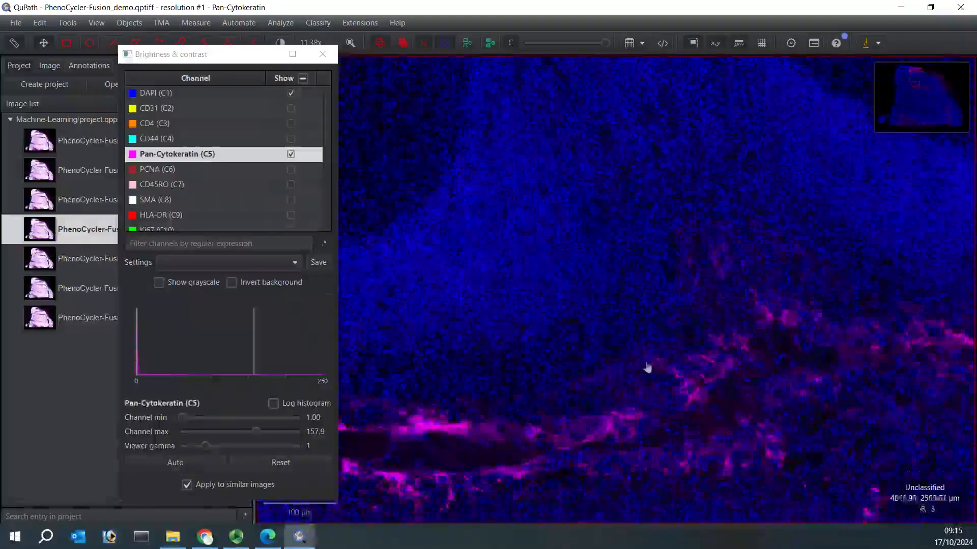
{"action": "scroll", "coordinate": [701, 432], "scroll_direction": "up", "scroll_amount": 7}
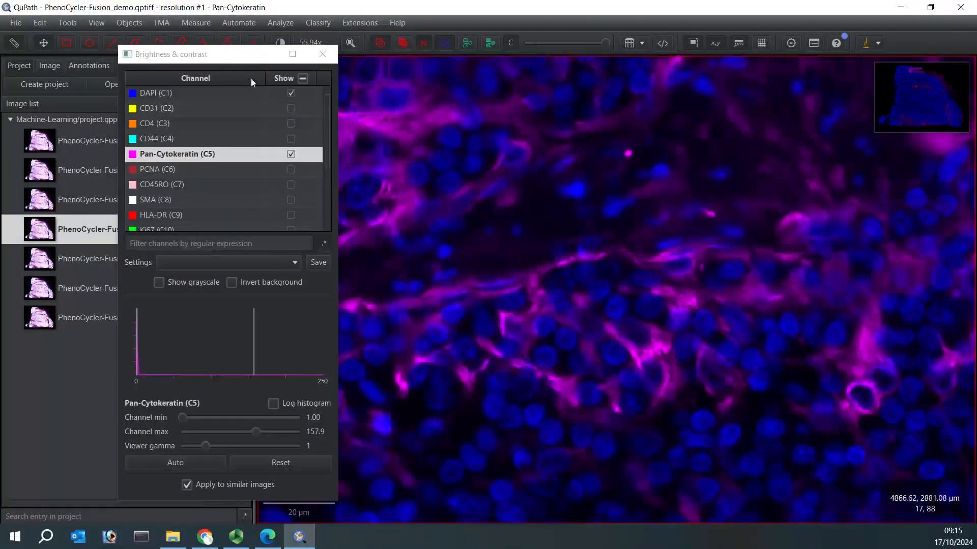
- Create a new points annotation and mark the first Pan-Cytokeratin-positive cell, the one ringed by bright magenta staining
{"action": "left_click_drag", "start_coordinate": [247, 58], "coordinate": [233, 104]}
{"action": "left_click", "coordinate": [229, 44]}
{"action": "left_click", "coordinate": [229, 44]}
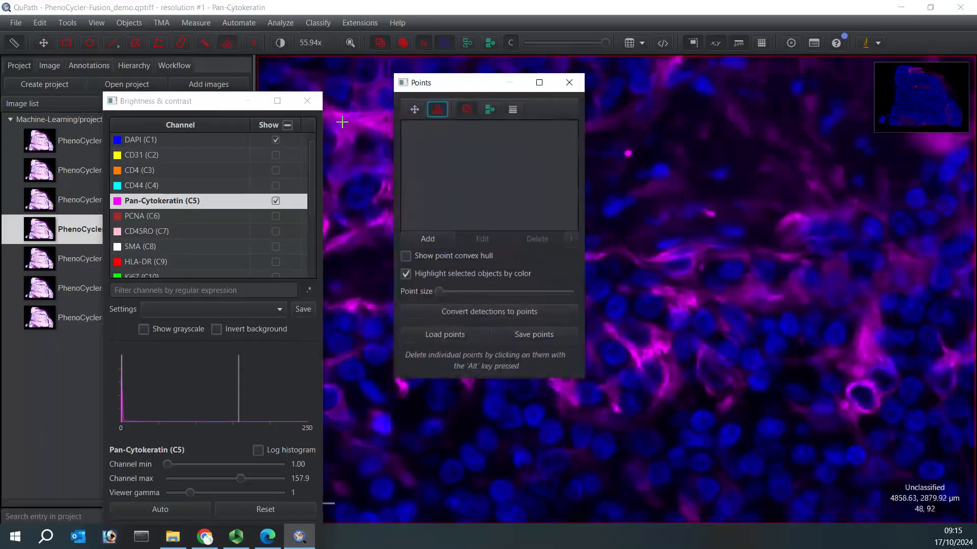
{"action": "left_click", "coordinate": [440, 241]}
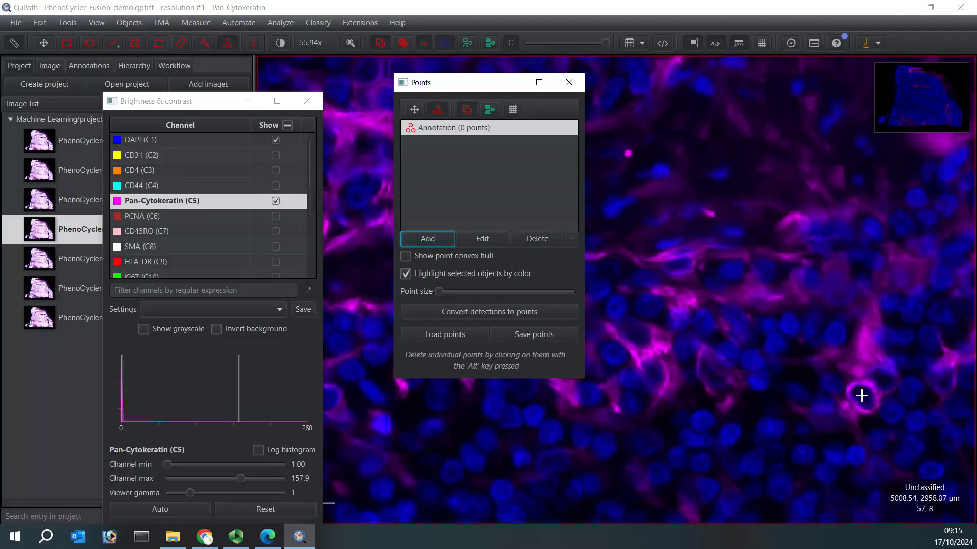
{"action": "left_click", "coordinate": [861, 396]}
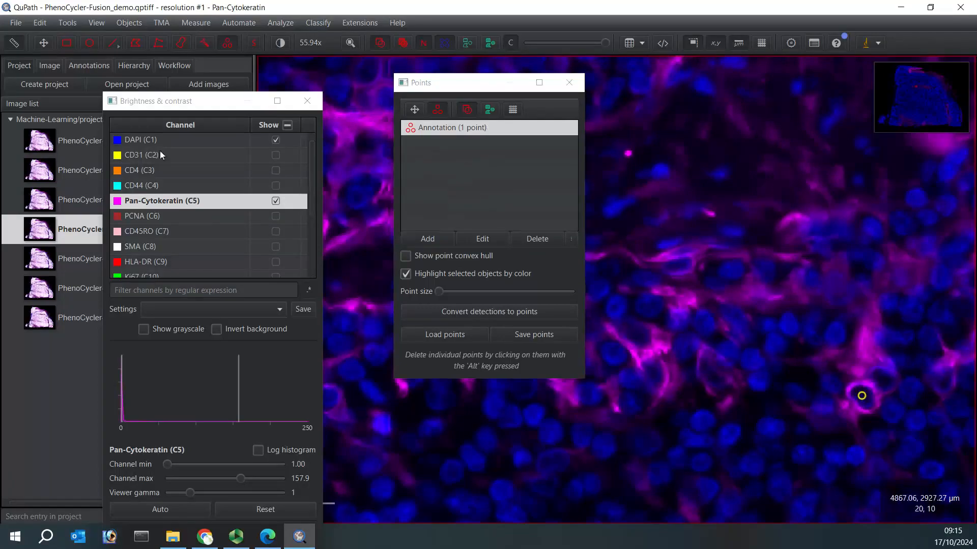
- Assign the Pan-Cytokeratin class to the new points annotation
{"action": "left_click_drag", "start_coordinate": [201, 107], "coordinate": [167, 338]}
{"action": "left_click", "coordinate": [96, 67]}
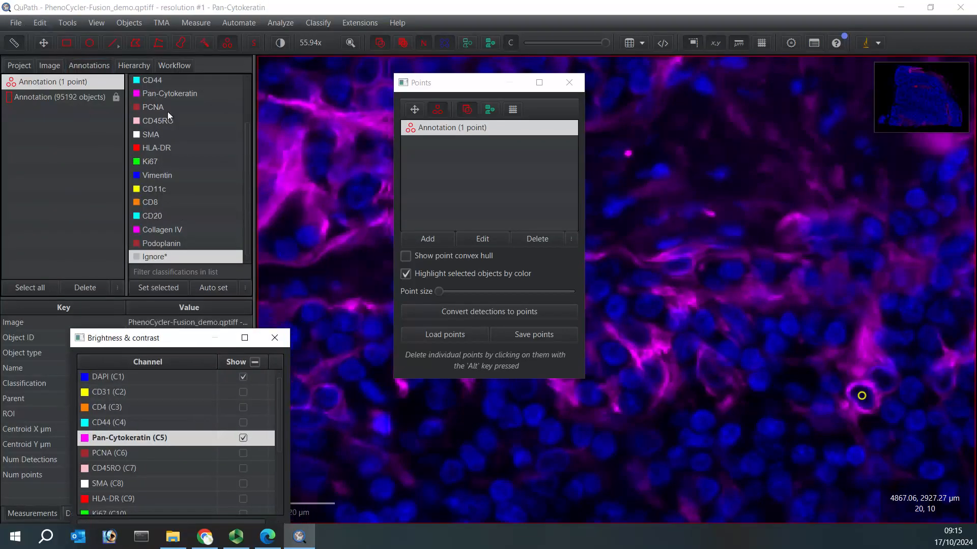
{"action": "left_click", "coordinate": [173, 93]}
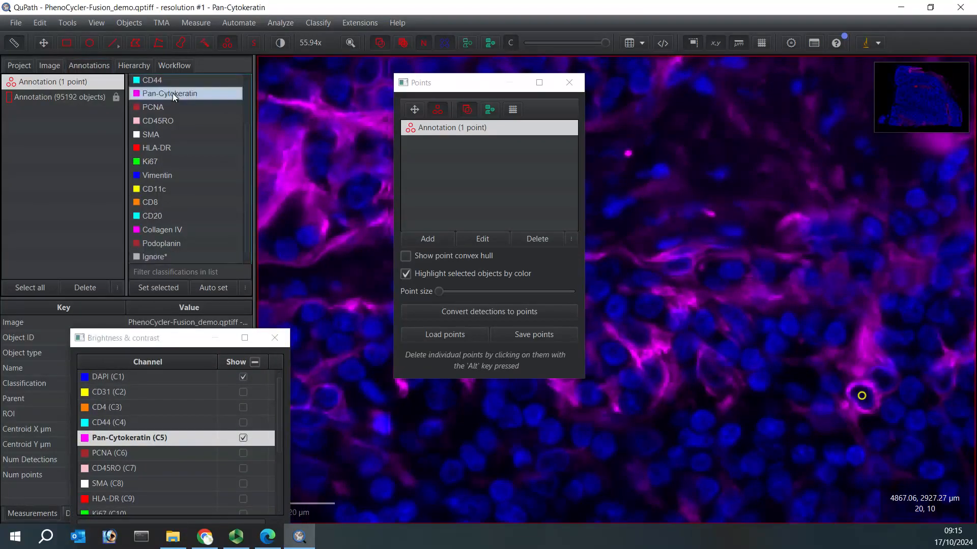
{"action": "left_click", "coordinate": [161, 288]}
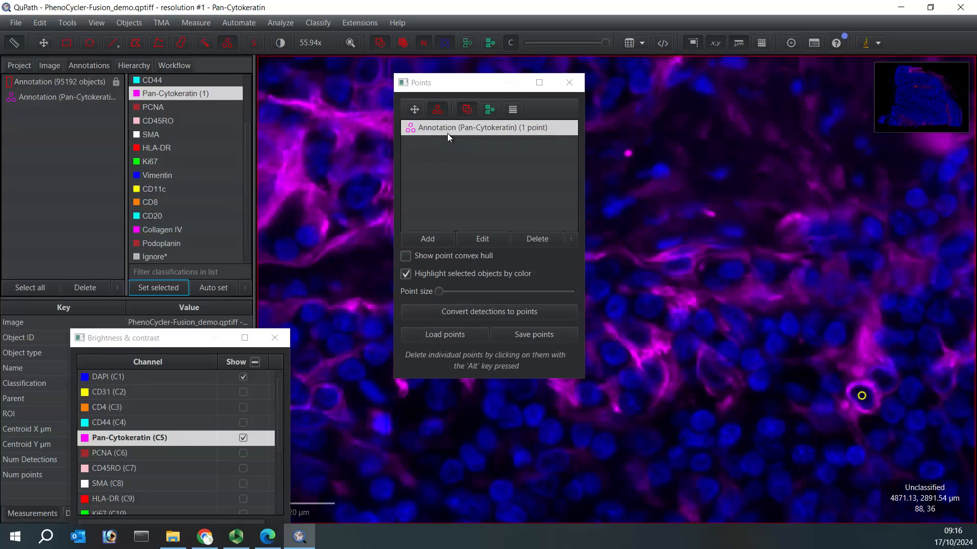
- Add four more points on Pan-Cytokeratin-positive cells in the area around the first marked cell
{"action": "left_click", "coordinate": [717, 377]}
{"action": "left_click", "coordinate": [833, 293]}
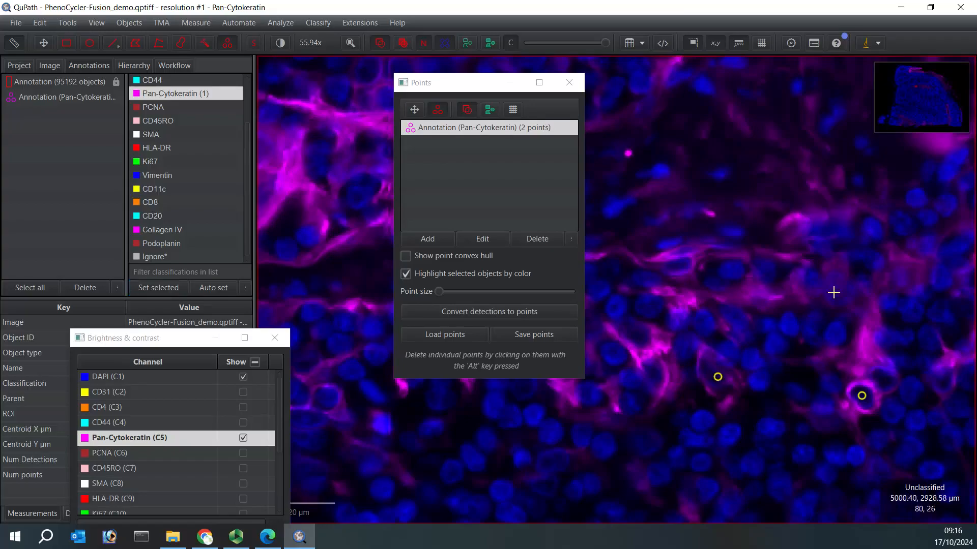
{"action": "left_click", "coordinate": [808, 280]}
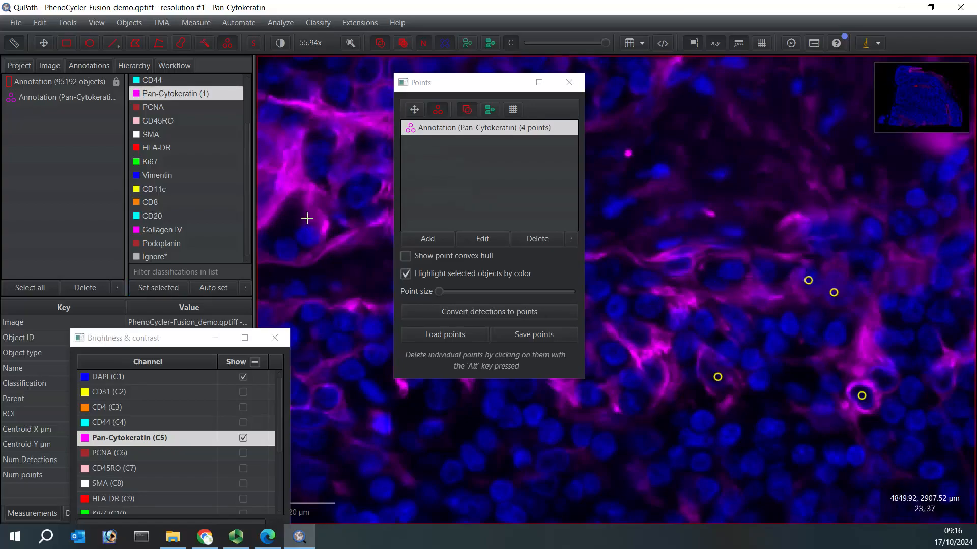
{"action": "left_click", "coordinate": [322, 395]}
- Add nine points to the Pan-Cytokeratin annotation on positive cells in the neighbouring brightly stained cluster
{"action": "left_click", "coordinate": [415, 109]}
{"action": "left_click_drag", "start_coordinate": [709, 202], "coordinate": [556, 456]}
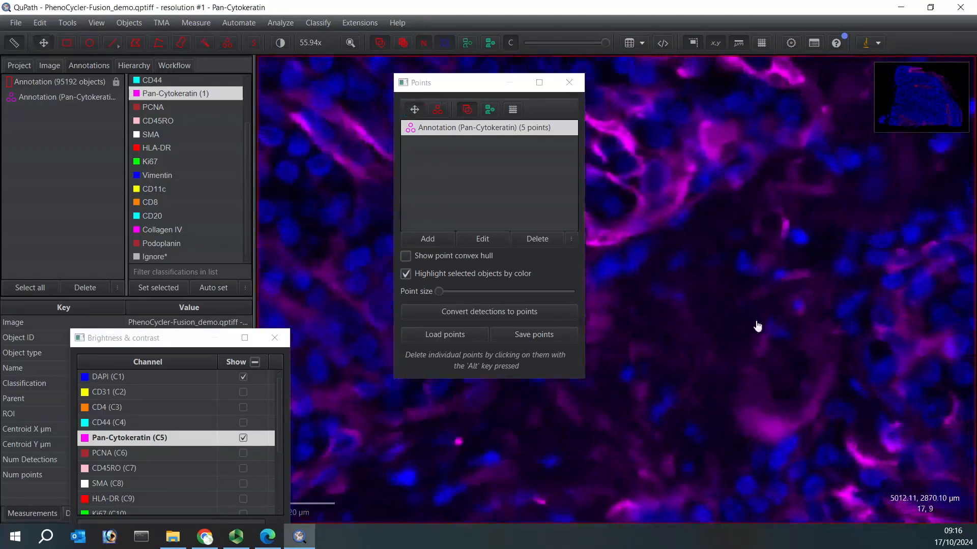
{"action": "left_click_drag", "start_coordinate": [772, 272], "coordinate": [792, 406]}
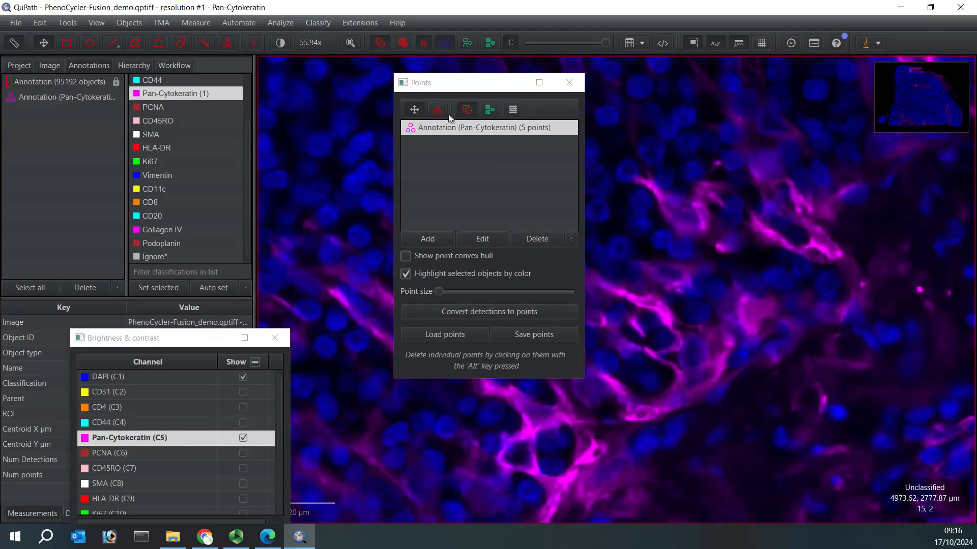
{"action": "left_click", "coordinate": [437, 110]}
{"action": "left_click", "coordinate": [687, 353]}
{"action": "left_click", "coordinate": [679, 214]}
{"action": "left_click", "coordinate": [778, 221]}
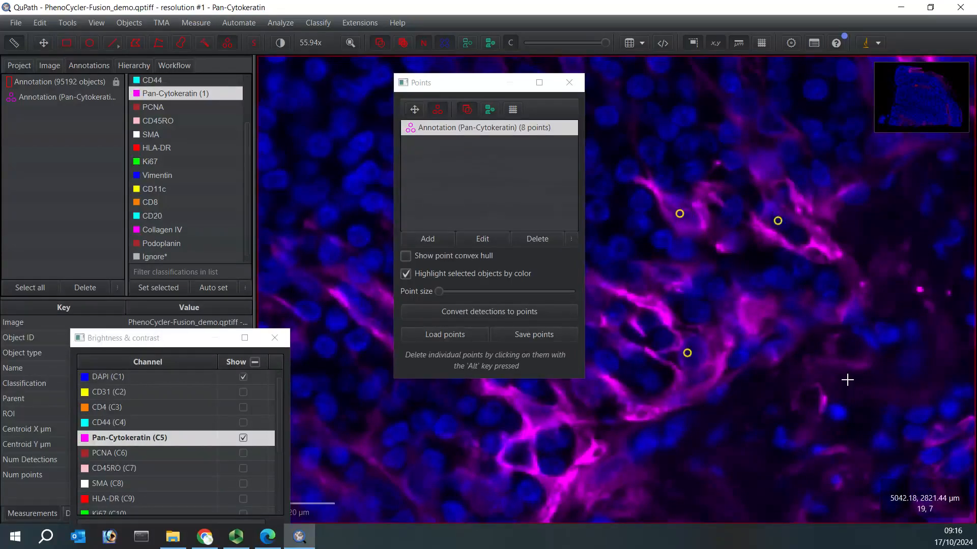
{"action": "left_click", "coordinate": [697, 379]}
{"action": "left_click", "coordinate": [679, 402]}
{"action": "left_click", "coordinate": [629, 405]}
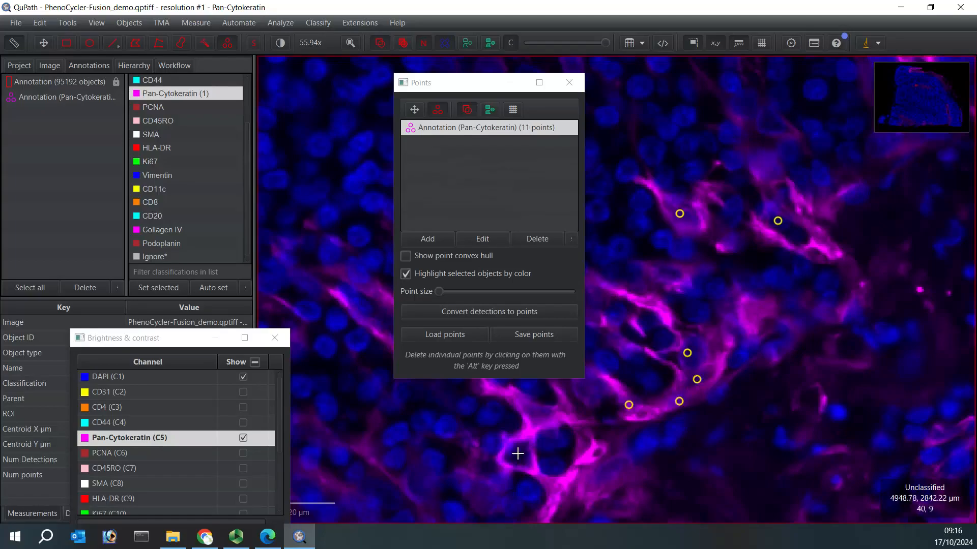
{"action": "left_click", "coordinate": [540, 412]}
{"action": "left_click", "coordinate": [481, 497]}
{"action": "left_click", "coordinate": [422, 484]}
- Add eight points to the Pan-Cytokeratin annotation on positive cells among the thin magenta strands of the adjacent area
{"action": "left_click", "coordinate": [415, 111]}
{"action": "left_click_drag", "start_coordinate": [715, 159], "coordinate": [694, 466]}
{"action": "left_click_drag", "start_coordinate": [748, 335], "coordinate": [699, 450]}
{"action": "left_click_drag", "start_coordinate": [771, 432], "coordinate": [639, 349]}
{"action": "left_click", "coordinate": [437, 110]}
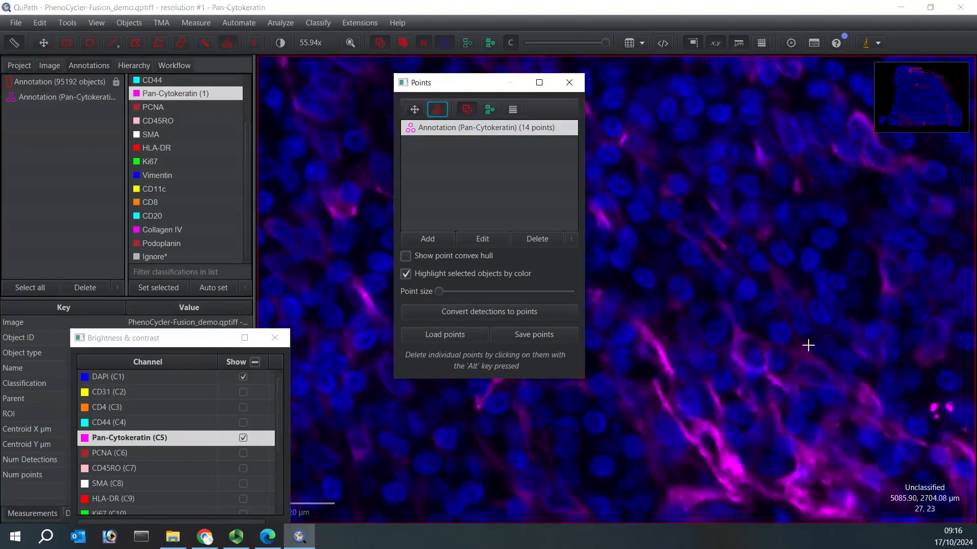
{"action": "left_click", "coordinate": [804, 366]}
{"action": "left_click", "coordinate": [777, 360]}
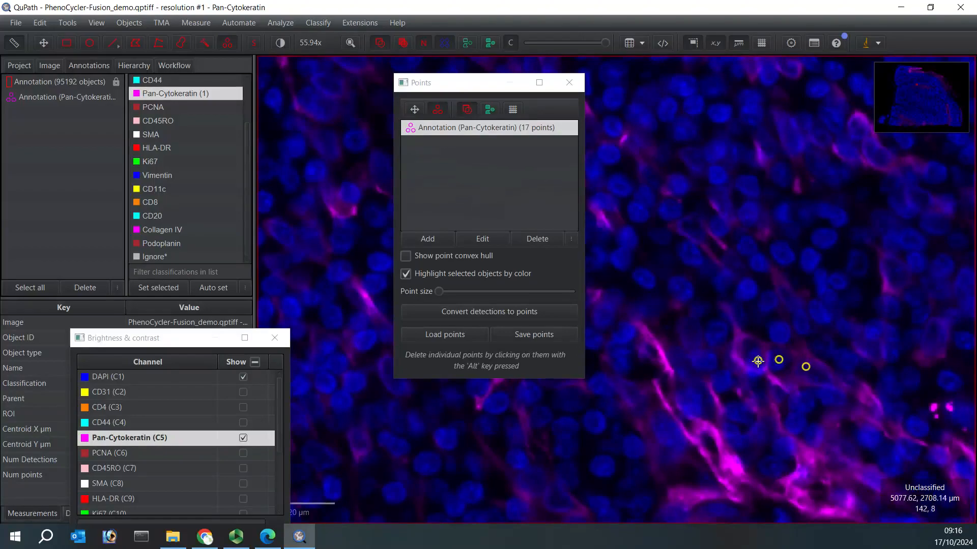
{"action": "left_click", "coordinate": [835, 461]}
{"action": "left_click", "coordinate": [802, 472]}
{"action": "left_click", "coordinate": [877, 159]}
{"action": "left_click", "coordinate": [863, 129]}
{"action": "left_click", "coordinate": [786, 66]}
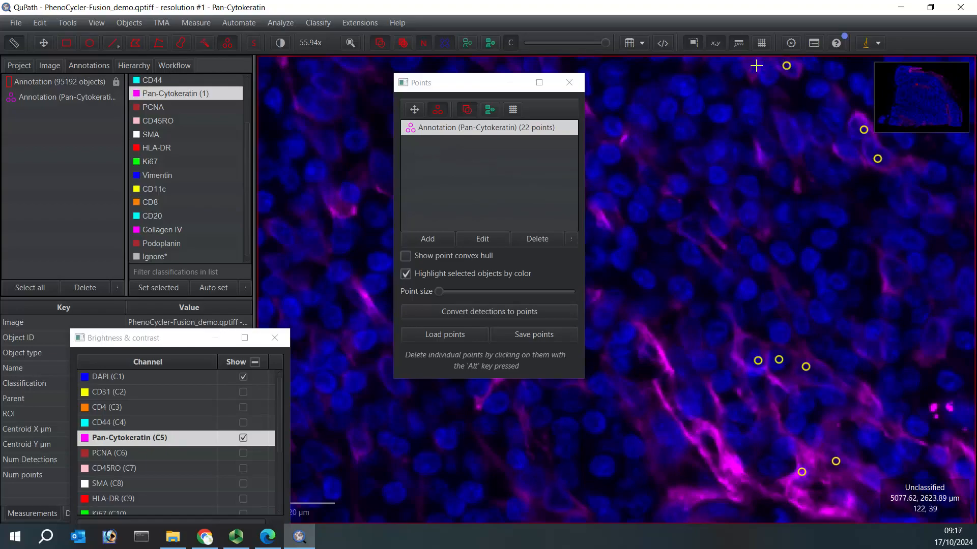
- Add ten points to the Pan-Cytokeratin annotation on bright positive cells along the epithelial edge near the region's upper border
{"action": "left_click_drag", "start_coordinate": [709, 157], "coordinate": [757, 396]}
{"action": "scroll", "coordinate": [758, 356], "scroll_direction": "down", "scroll_amount": 5}
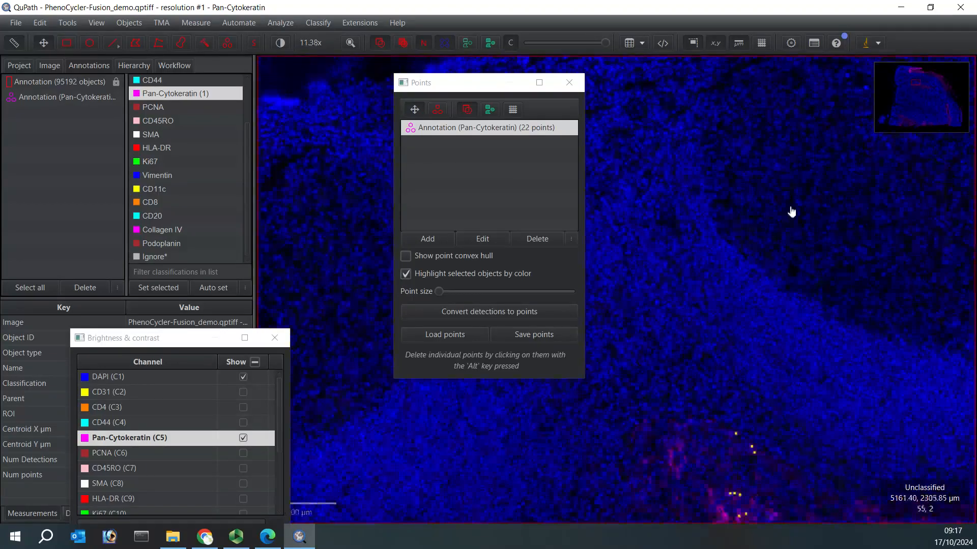
{"action": "scroll", "coordinate": [759, 387], "scroll_direction": "down", "scroll_amount": 3}
{"action": "left_click_drag", "start_coordinate": [758, 384], "coordinate": [774, 313]}
{"action": "scroll", "coordinate": [776, 360], "scroll_direction": "up", "scroll_amount": 5}
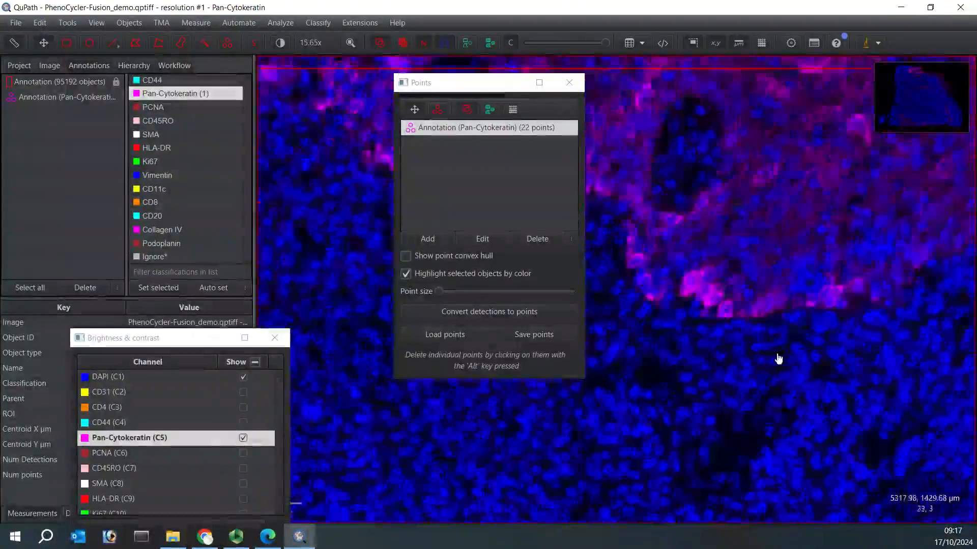
{"action": "left_click", "coordinate": [438, 110]}
{"action": "left_click", "coordinate": [636, 234]}
{"action": "left_click", "coordinate": [642, 204]}
{"action": "left_click", "coordinate": [655, 253]}
{"action": "left_click", "coordinate": [680, 271]}
{"action": "left_click", "coordinate": [757, 263]}
{"action": "left_click", "coordinate": [870, 239]}
{"action": "left_click", "coordinate": [892, 236]}
{"action": "left_click", "coordinate": [928, 228]}
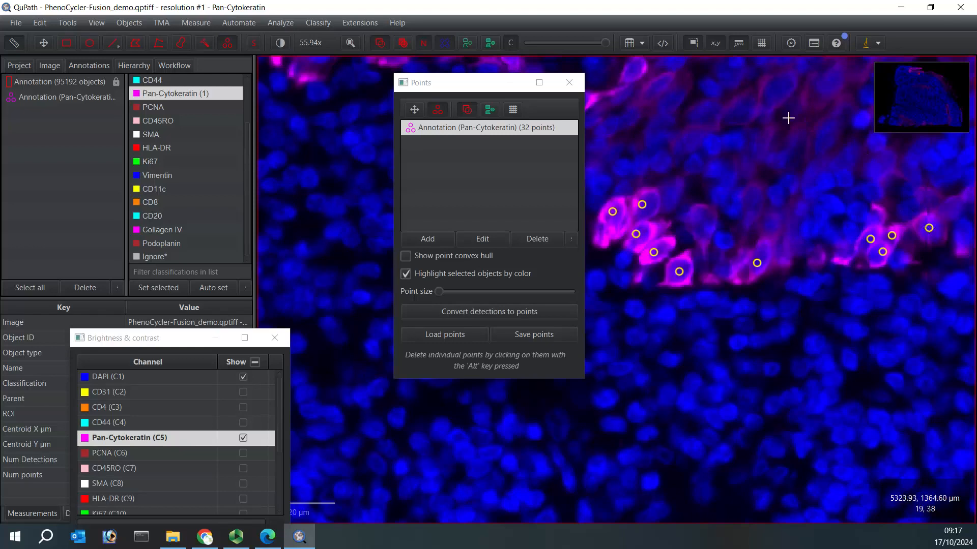
- Add three points to the Pan-Cytokeratin annotation on the dimmer positive cells above the bright epithelial edge
{"action": "left_click", "coordinate": [773, 90]}
{"action": "left_click", "coordinate": [745, 104]}
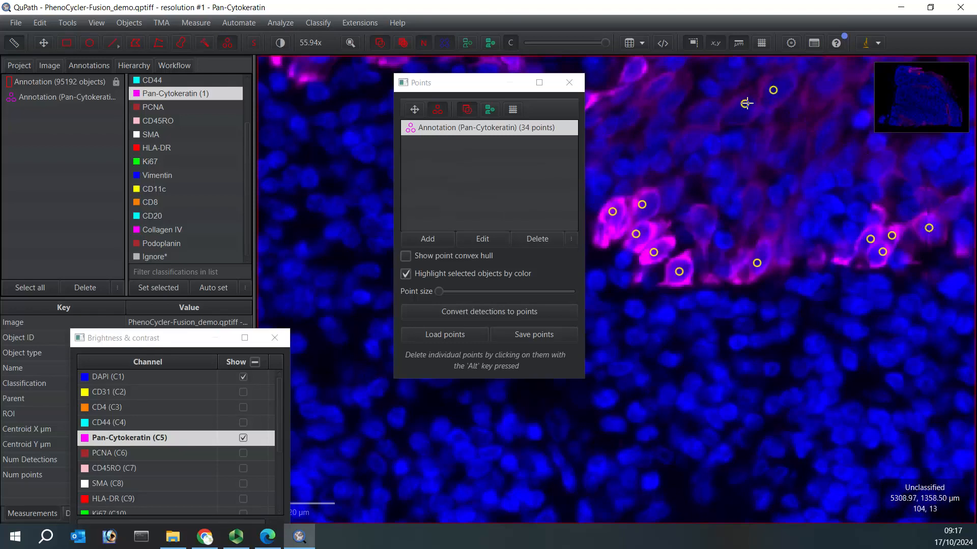
{"action": "left_click", "coordinate": [822, 89]}
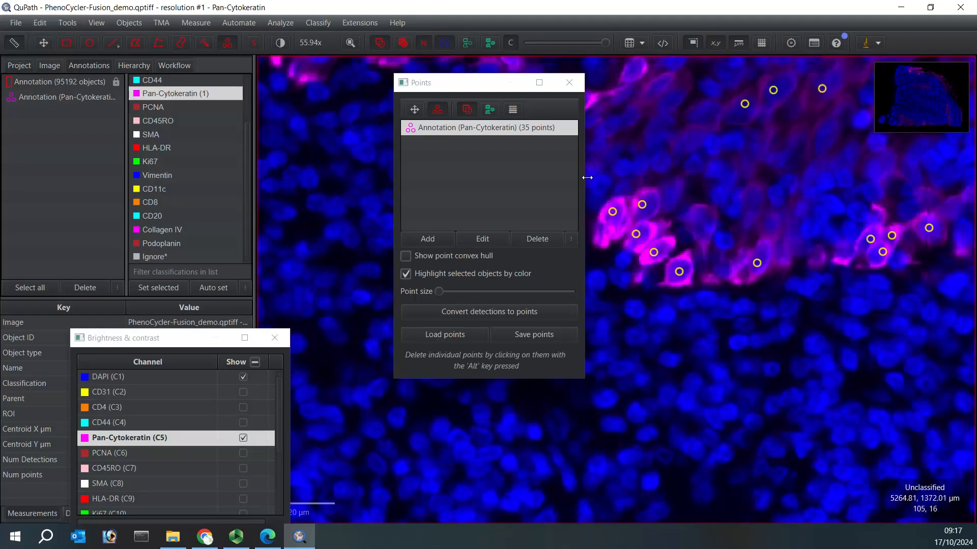
- Create a second points annotation with one point on a negative cell below the epithelial edge and assign it the Ignore* class
{"action": "left_click", "coordinate": [436, 239]}
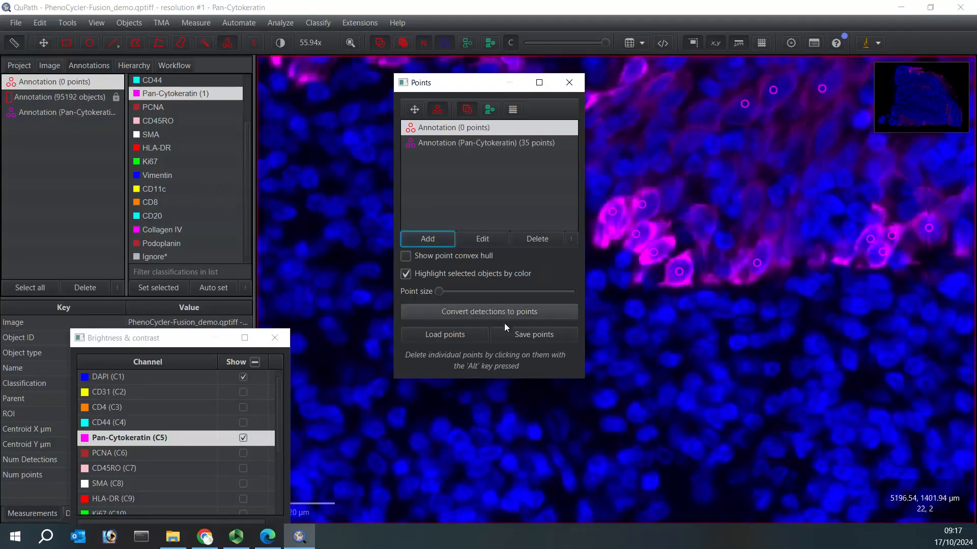
{"action": "left_click", "coordinate": [671, 361]}
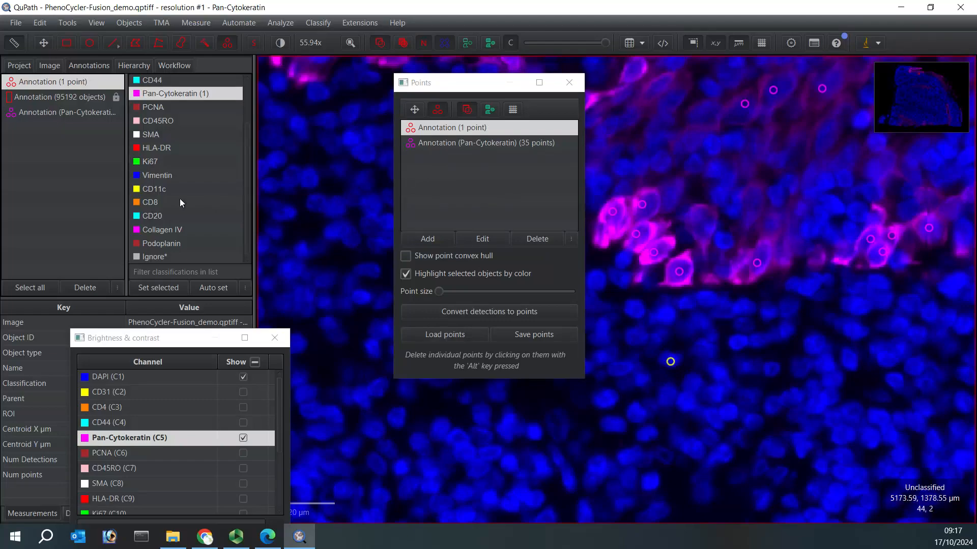
{"action": "left_click", "coordinate": [156, 257]}
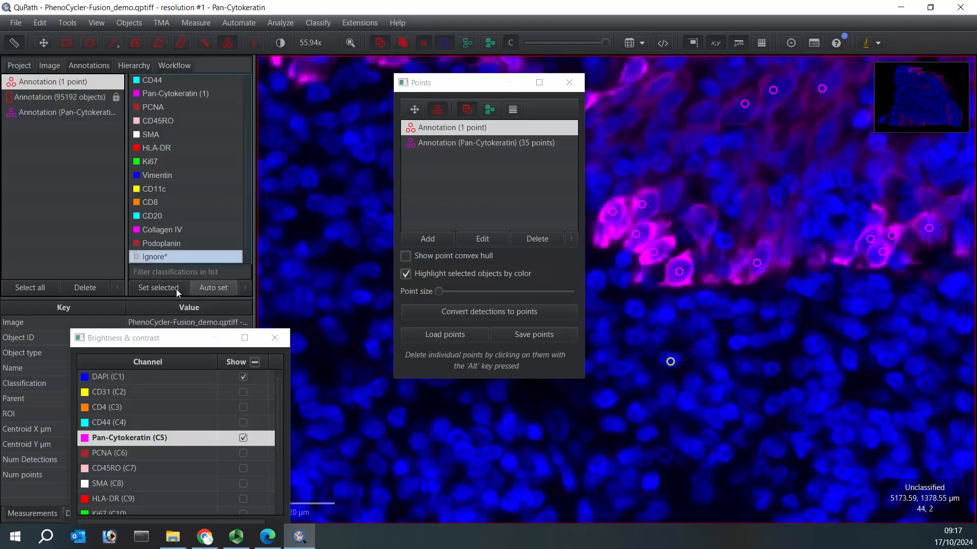
{"action": "left_click", "coordinate": [151, 288]}
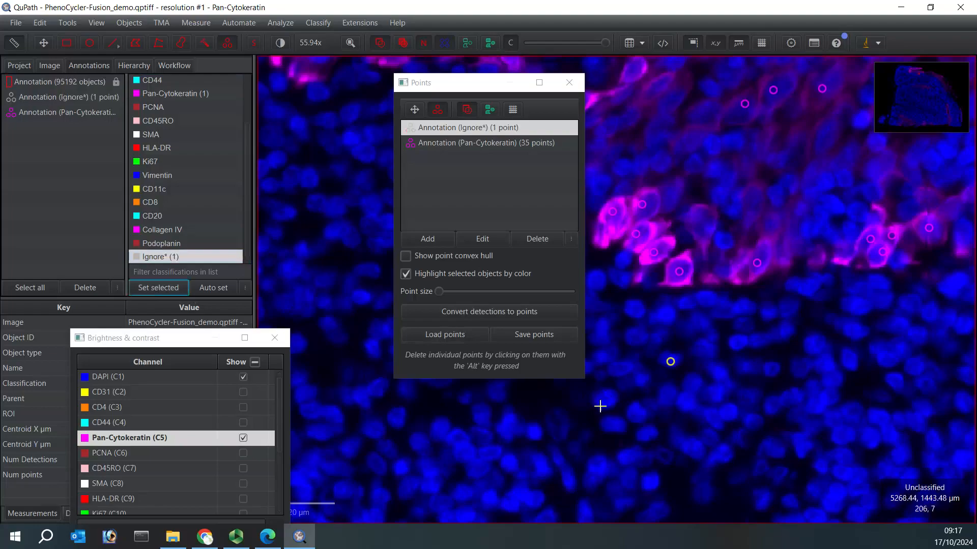
- Add five points to the Ignore* annotation on negative cells in the blue-only tissue below the magenta strands
{"action": "left_click", "coordinate": [636, 416]}
{"action": "left_click", "coordinate": [611, 426]}
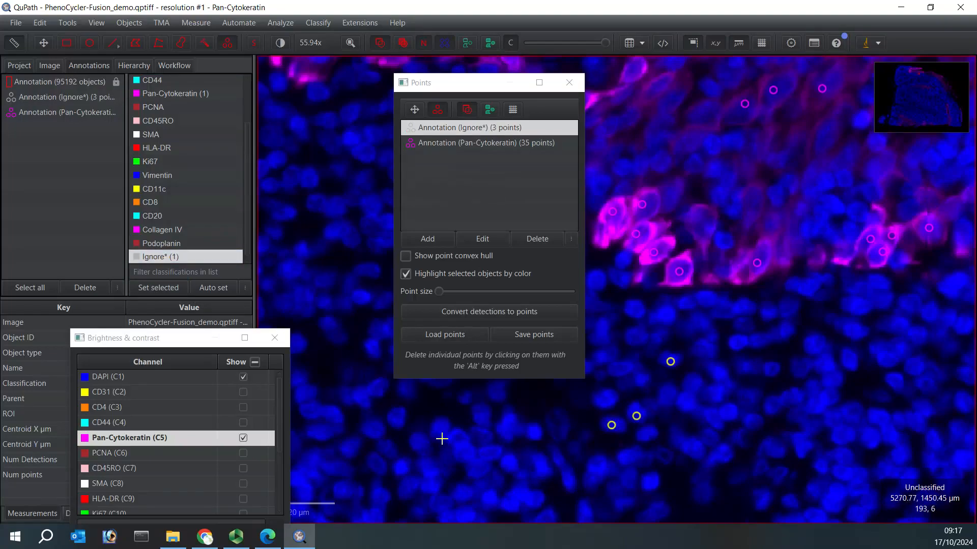
{"action": "left_click", "coordinate": [456, 439]}
{"action": "left_click", "coordinate": [351, 449]}
{"action": "left_click", "coordinate": [323, 434]}
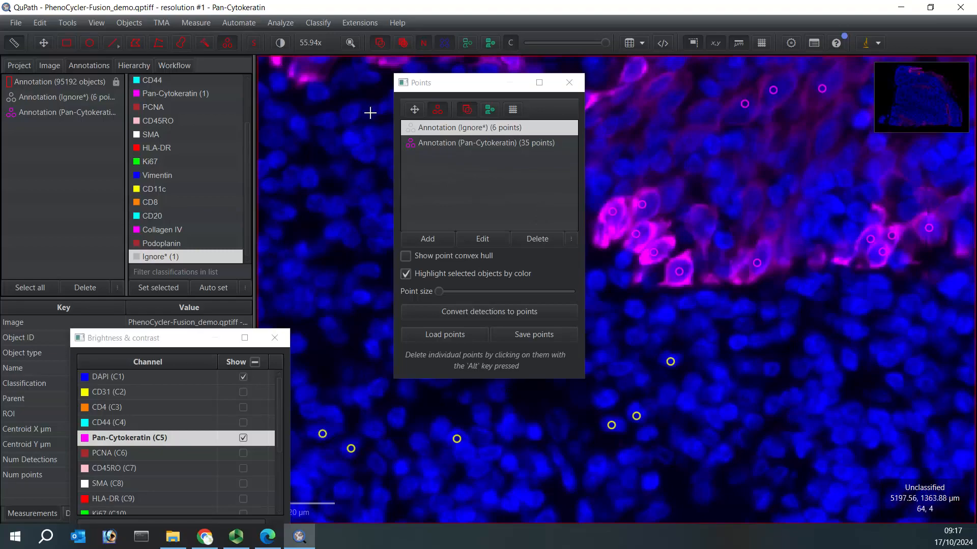
- Add seven points to the Ignore* annotation on negative cells in the blue-only area further below the epithelium
{"action": "left_click", "coordinate": [415, 109]}
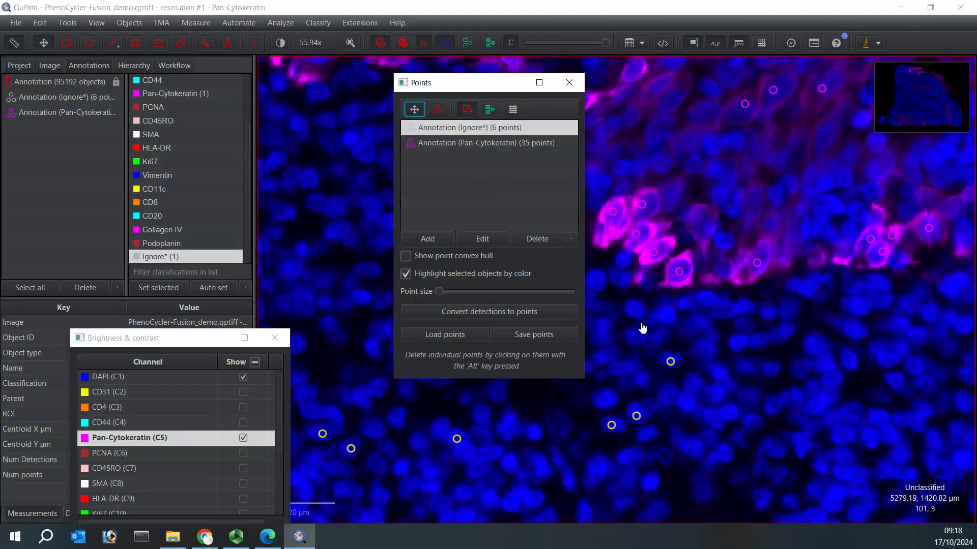
{"action": "left_click_drag", "start_coordinate": [639, 323], "coordinate": [667, 148]}
{"action": "left_click_drag", "start_coordinate": [725, 294], "coordinate": [733, 238]}
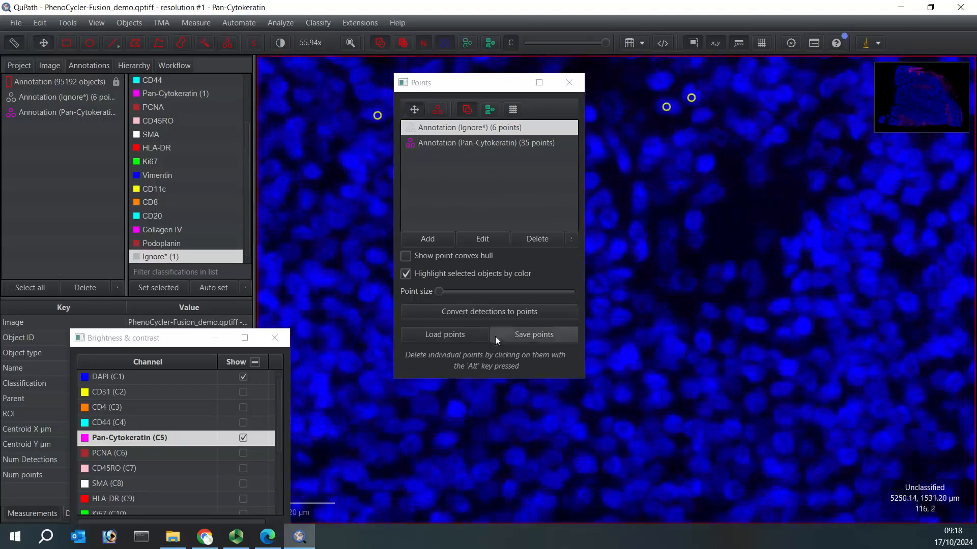
{"action": "left_click", "coordinate": [437, 109]}
{"action": "left_click", "coordinate": [412, 444]}
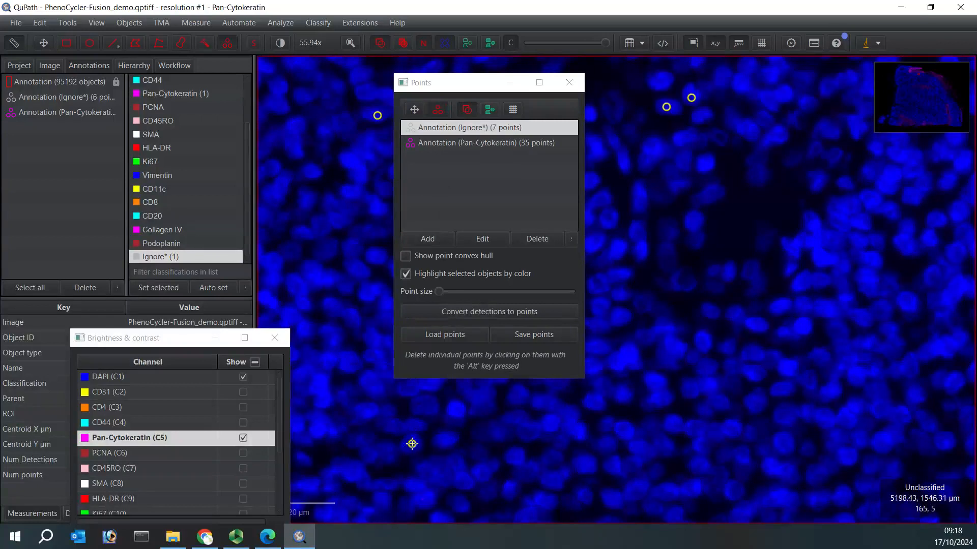
{"action": "left_click", "coordinate": [449, 439]}
{"action": "left_click", "coordinate": [461, 482]}
{"action": "left_click", "coordinate": [424, 500]}
{"action": "left_click", "coordinate": [462, 508]}
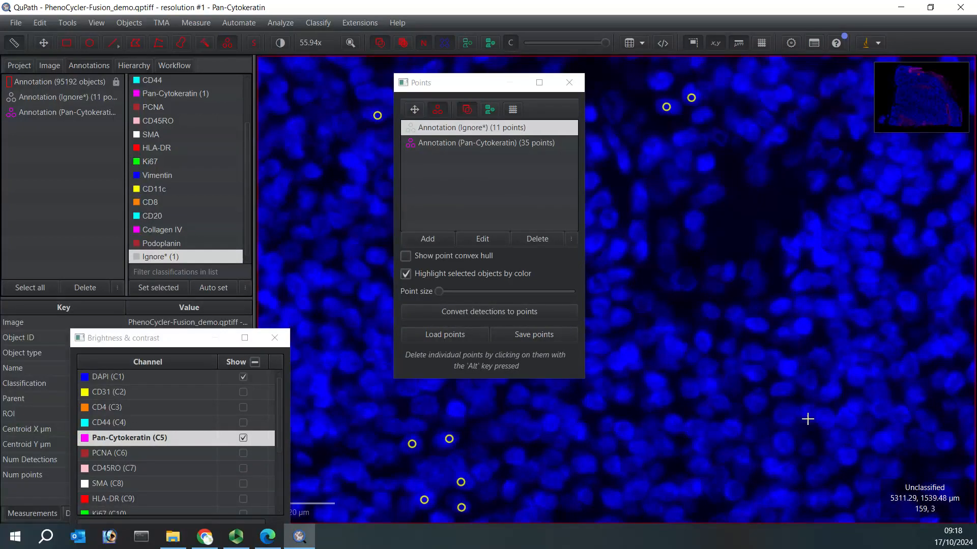
{"action": "left_click", "coordinate": [783, 416]}
{"action": "left_click", "coordinate": [850, 419]}
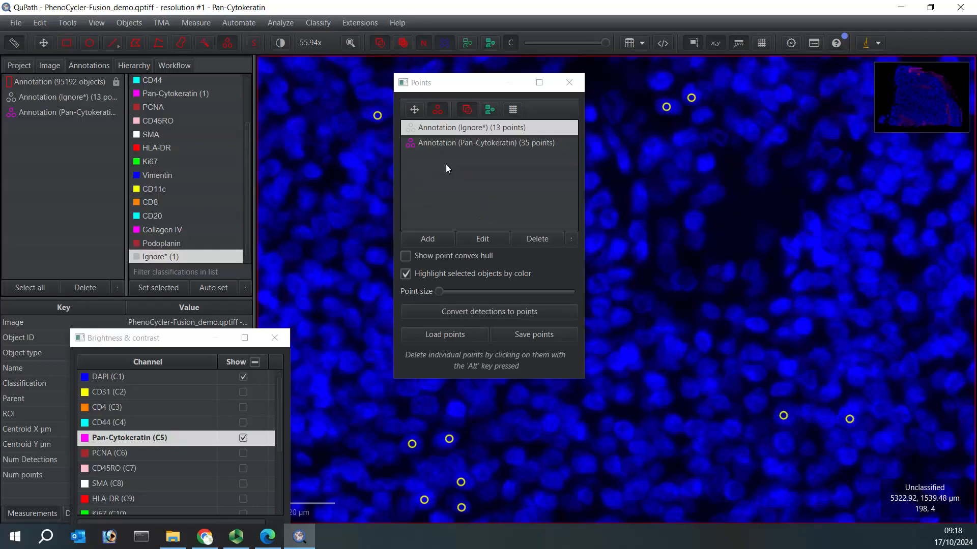
- Add thirteen points to the Ignore* annotation on negative cells across the next blue-only area down, finishing point placement
{"action": "left_click", "coordinate": [415, 109]}
{"action": "left_click_drag", "start_coordinate": [678, 353], "coordinate": [713, 287]}
{"action": "left_click", "coordinate": [437, 110]}
{"action": "left_click", "coordinate": [709, 397]}
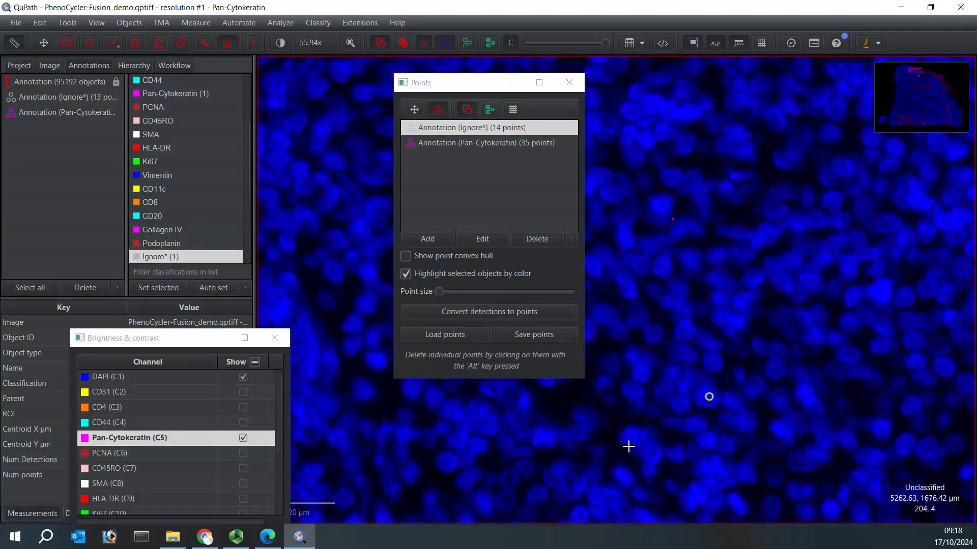
{"action": "left_click", "coordinate": [547, 439]}
{"action": "left_click", "coordinate": [475, 447]}
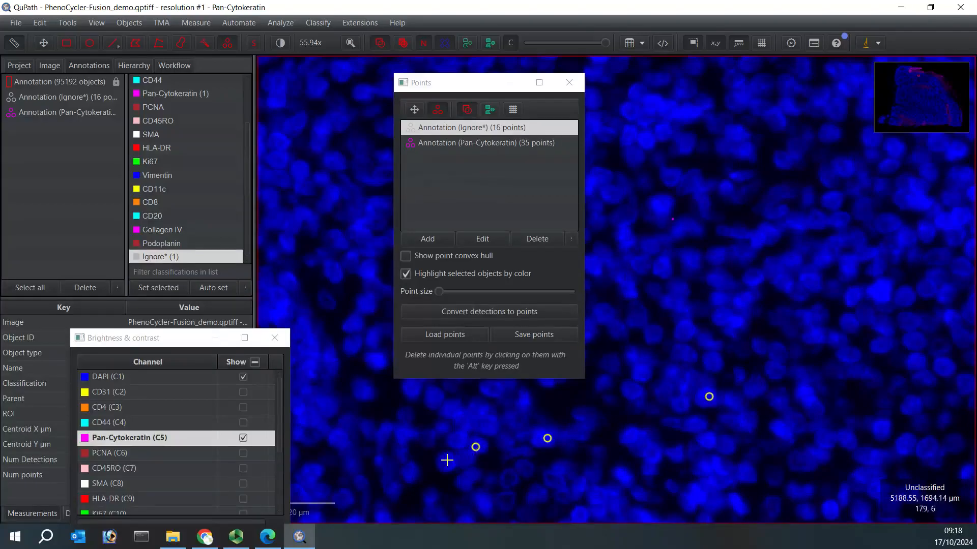
{"action": "left_click", "coordinate": [444, 461]}
{"action": "left_click", "coordinate": [483, 426]}
{"action": "left_click", "coordinate": [753, 387]}
{"action": "left_click", "coordinate": [748, 419]}
{"action": "left_click", "coordinate": [745, 472]}
{"action": "left_click", "coordinate": [690, 493]}
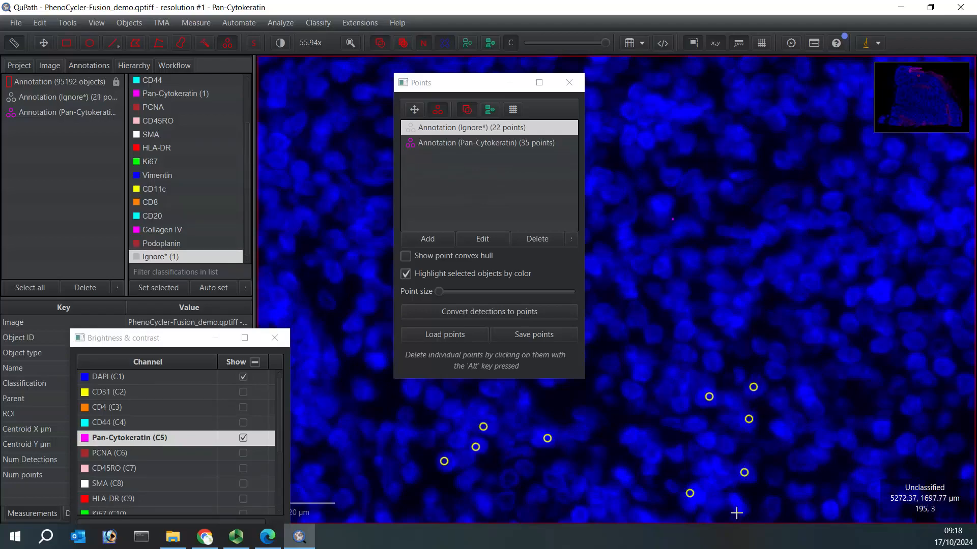
{"action": "left_click", "coordinate": [735, 506]}
{"action": "left_click", "coordinate": [881, 344]}
{"action": "left_click", "coordinate": [881, 288]}
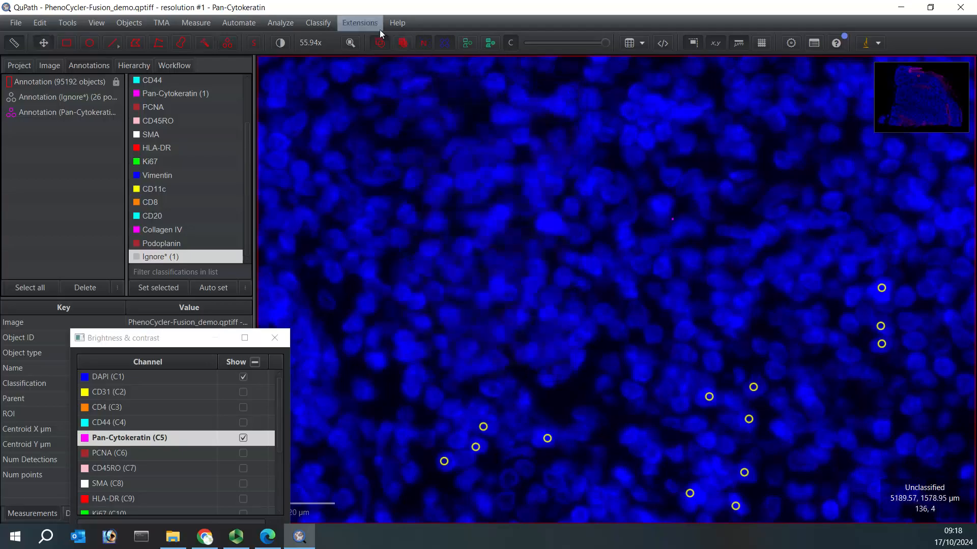
- Start training an object classifier with Cells as the object filter and Artificial neural network (ANN_MLP) as the classifier type
{"action": "left_click", "coordinate": [324, 23]}
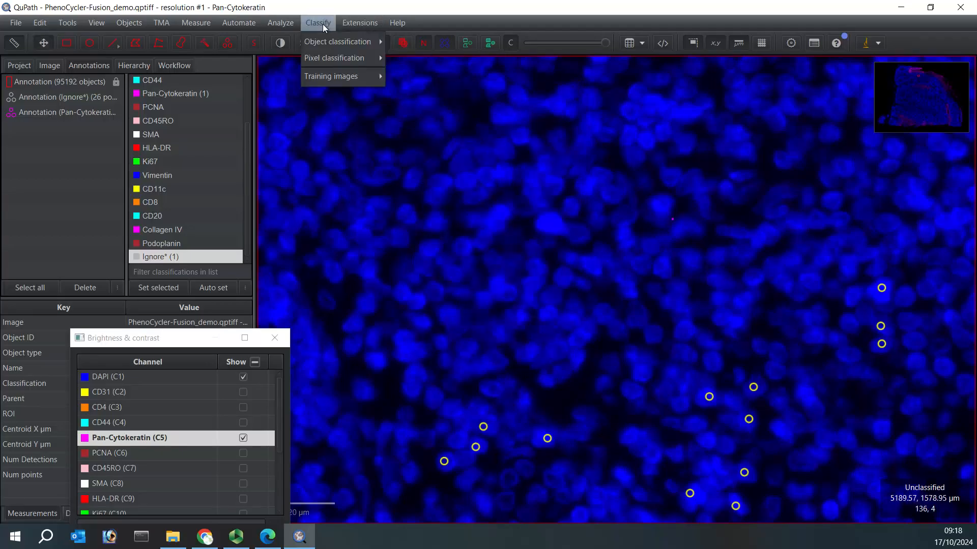
{"action": "mouse_move", "coordinate": [328, 40]}
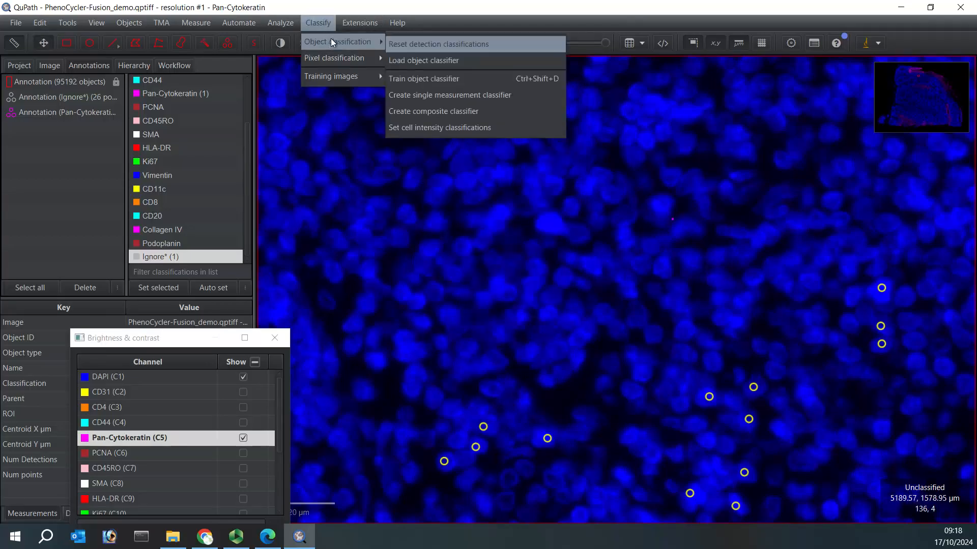
{"action": "left_click", "coordinate": [440, 80]}
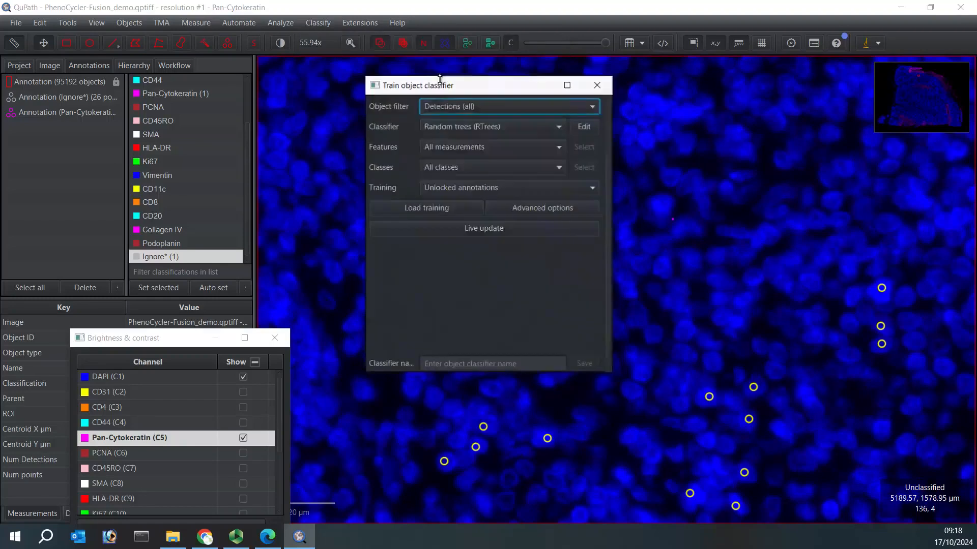
{"action": "left_click", "coordinate": [593, 107]}
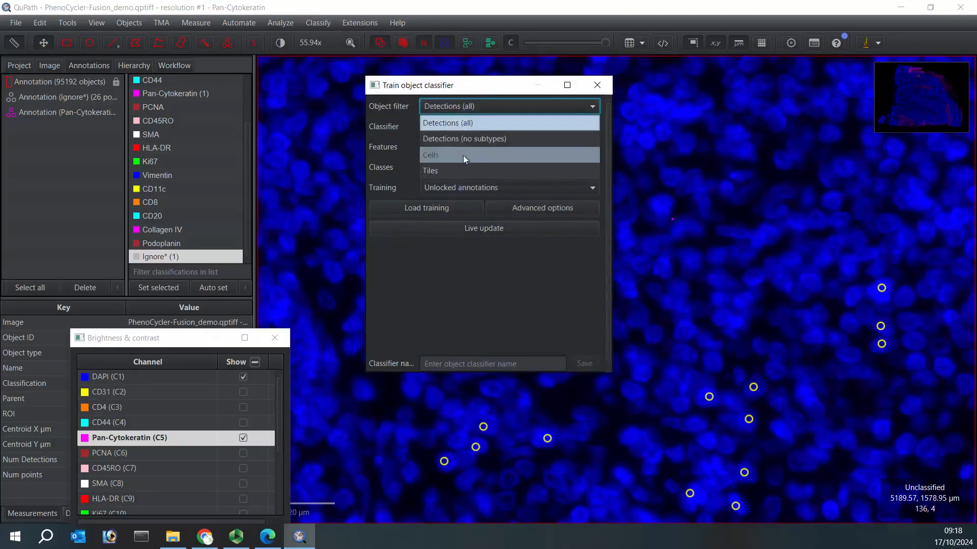
{"action": "left_click", "coordinate": [463, 155]}
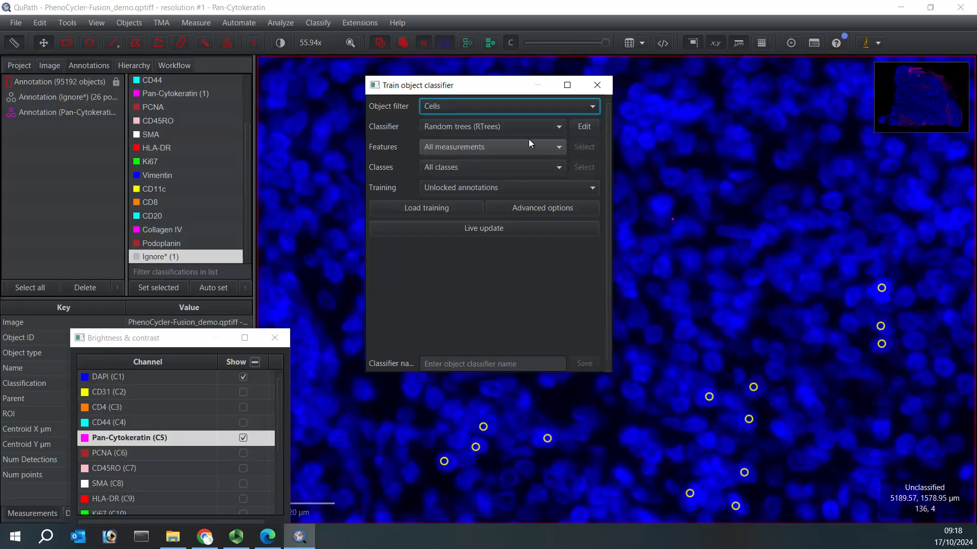
{"action": "left_click", "coordinate": [557, 128]}
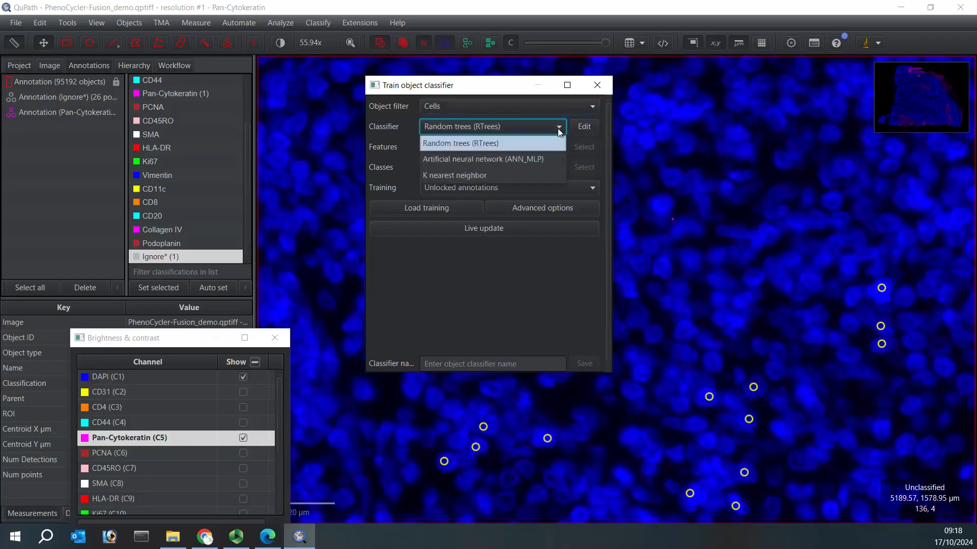
{"action": "left_click", "coordinate": [496, 164]}
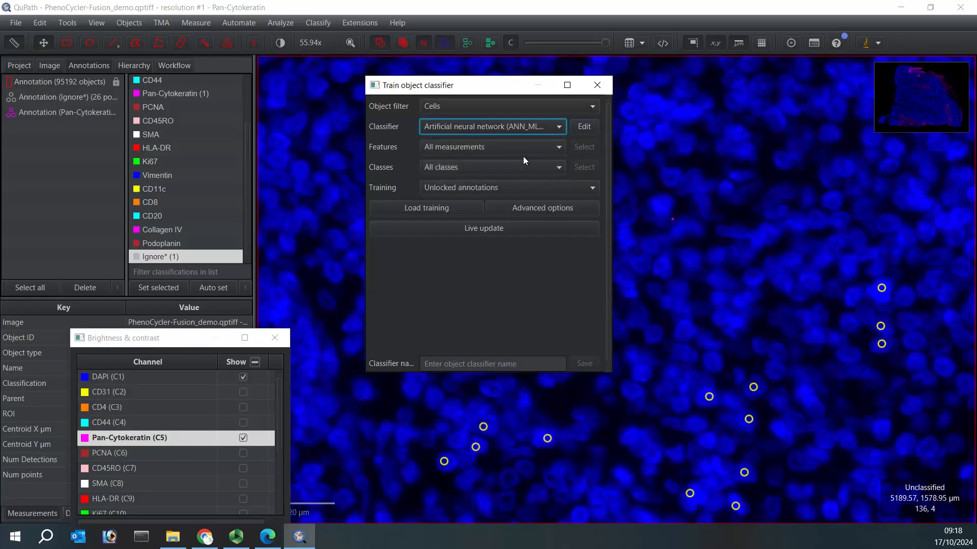
- Limit the classifier's features to all Pan-Cytokeratin measurements, filtering the feature list by "pan"
{"action": "left_click", "coordinate": [557, 148]}
{"action": "left_click", "coordinate": [491, 179]}
{"action": "left_click", "coordinate": [589, 151]}
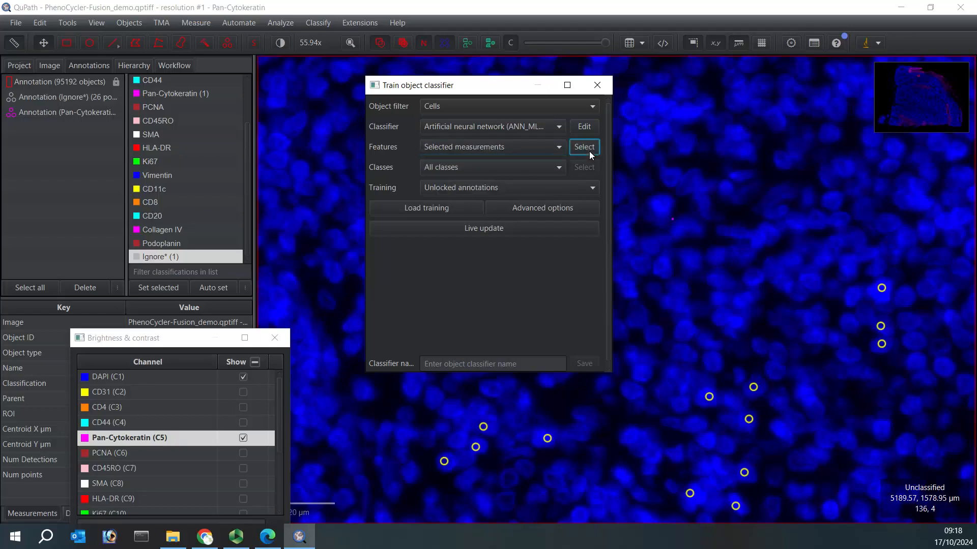
{"action": "left_click", "coordinate": [442, 365]}
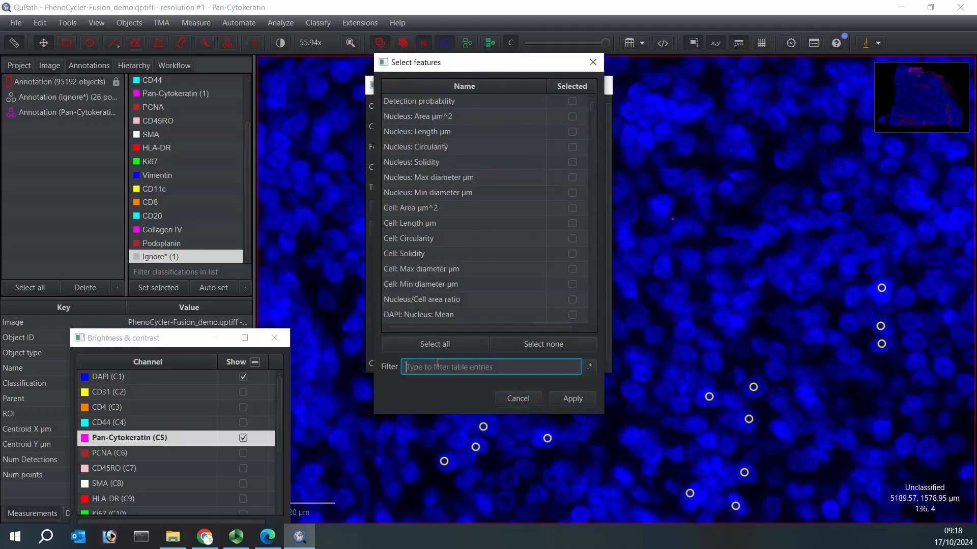
{"action": "type", "text": "pan"}
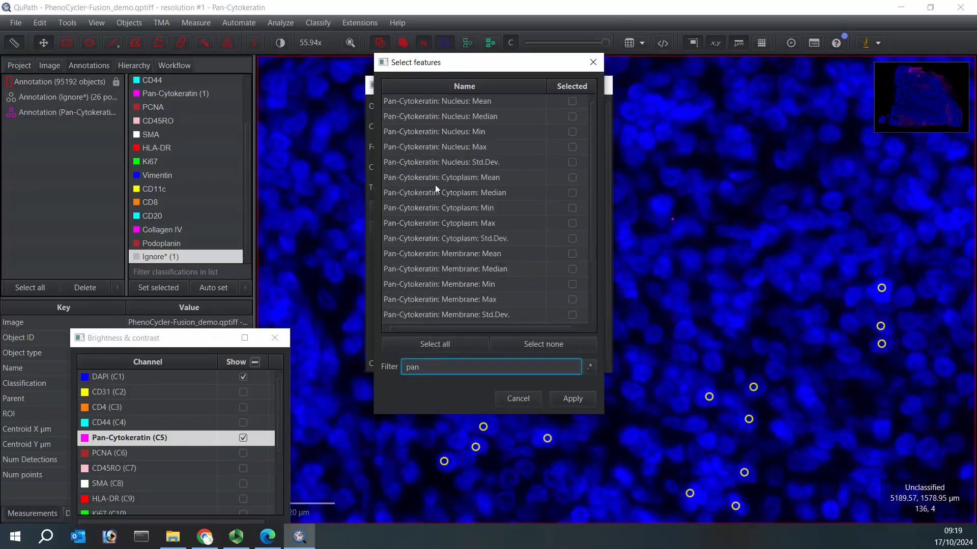
{"action": "left_click", "coordinate": [440, 344]}
{"action": "left_click", "coordinate": [555, 401]}
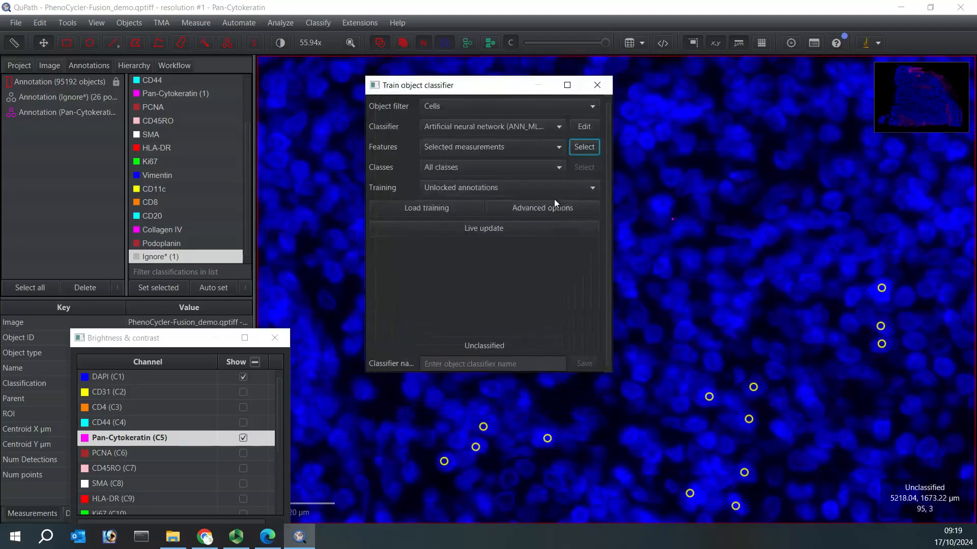
- Restrict the classifier to the selected classes Ignore* and Pan-Cytokeratin, and set its training source to Points only
{"action": "left_click", "coordinate": [560, 168]}
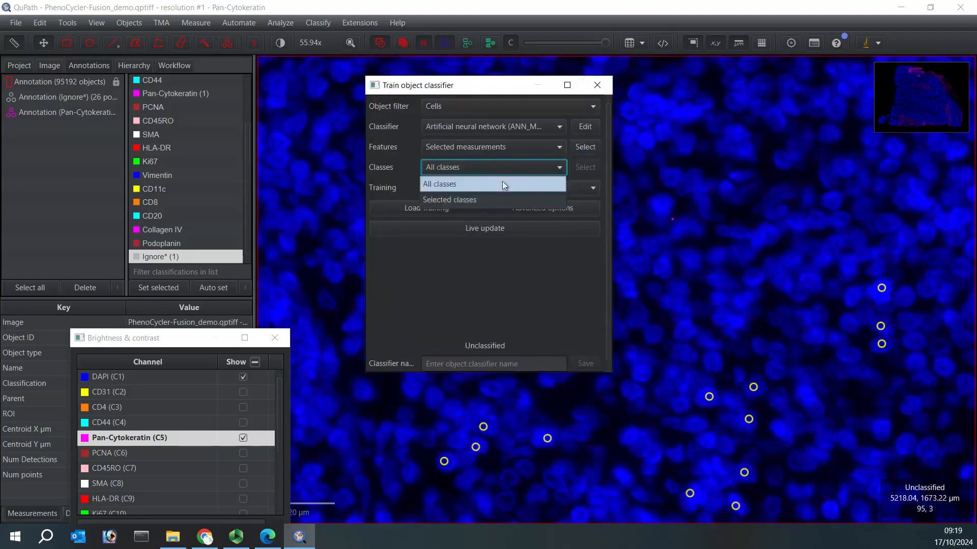
{"action": "left_click", "coordinate": [464, 200]}
{"action": "left_click", "coordinate": [581, 170]}
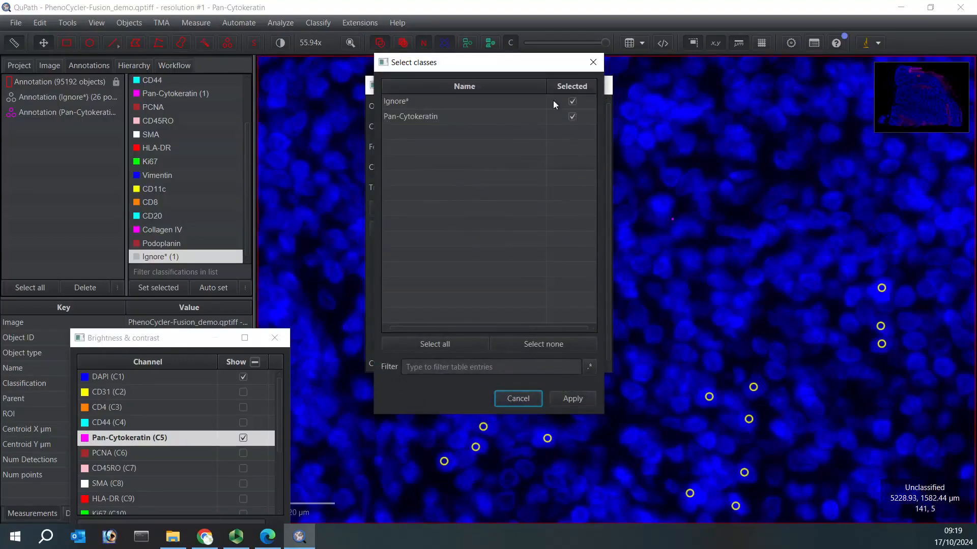
{"action": "left_click", "coordinate": [569, 398]}
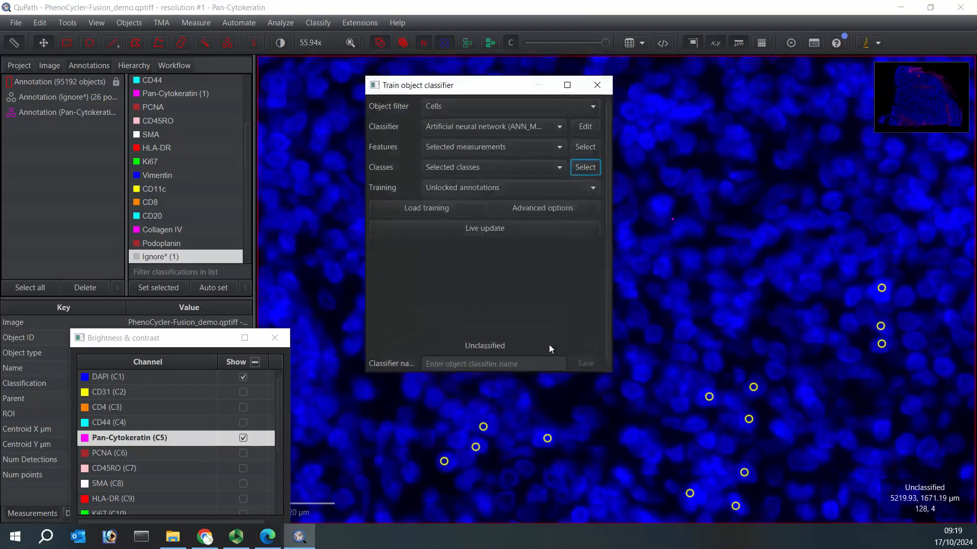
{"action": "left_click", "coordinate": [591, 191]}
{"action": "left_click", "coordinate": [476, 238]}
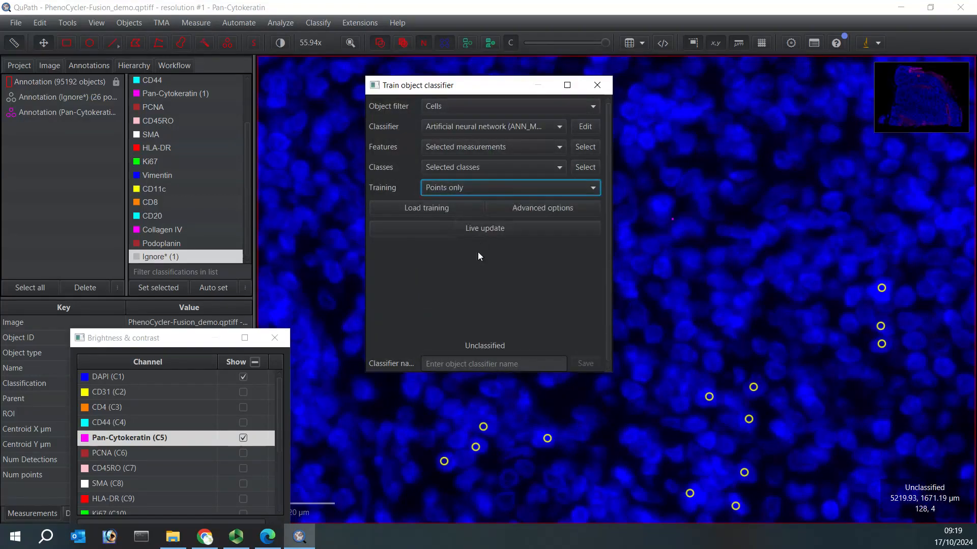
- Run the classifier with live update and display the cell detections to check the Pan-Cytokeratin classification over the whole region
{"action": "left_click", "coordinate": [476, 230]}
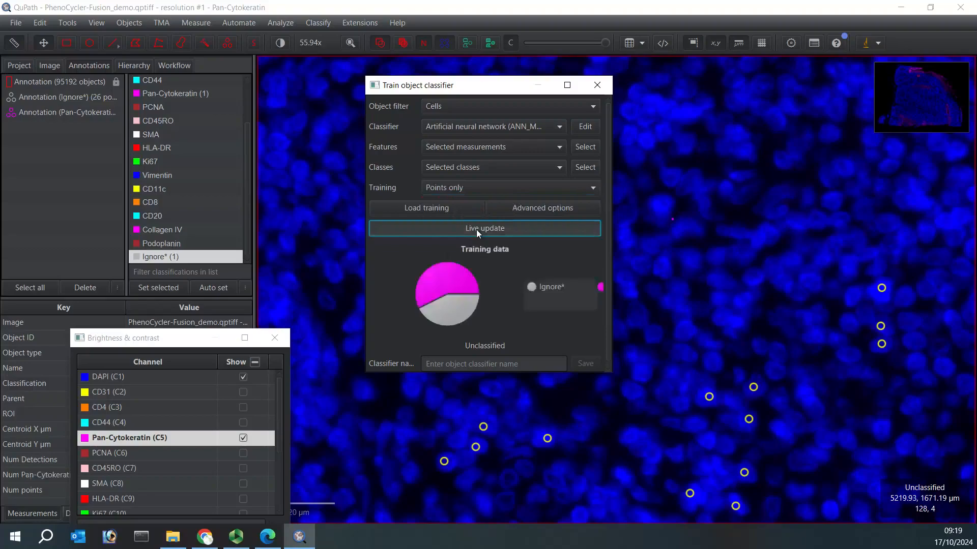
{"action": "left_click_drag", "start_coordinate": [514, 85], "coordinate": [285, 134]}
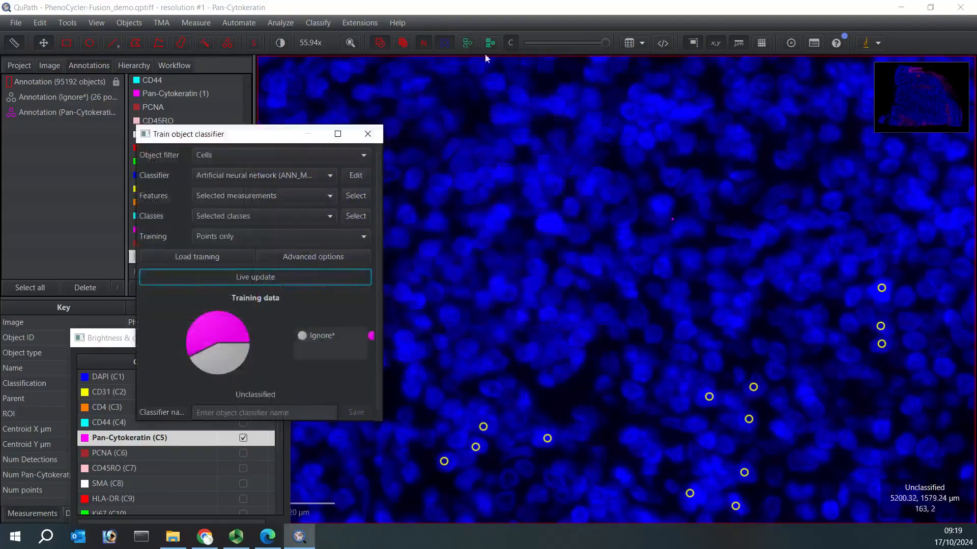
{"action": "left_click", "coordinate": [467, 46]}
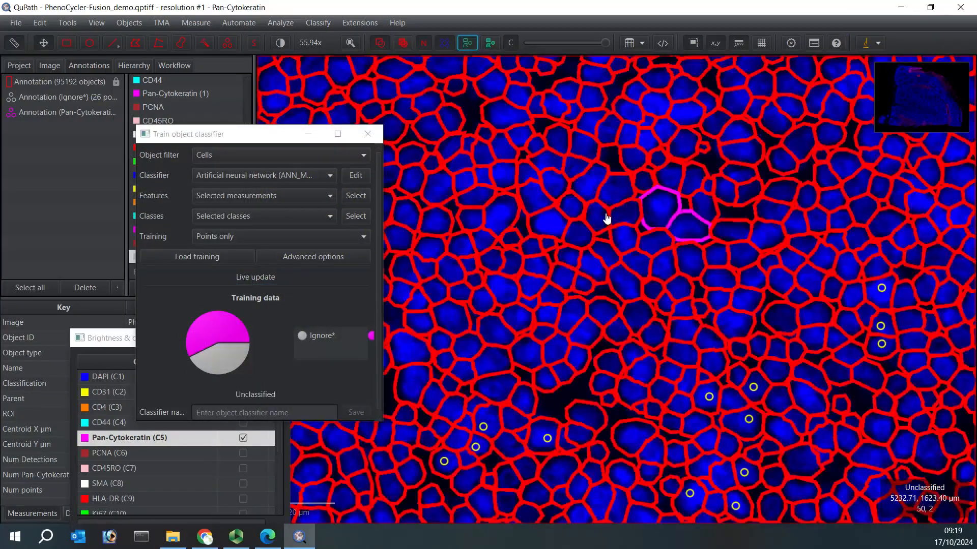
{"action": "scroll", "coordinate": [607, 219], "scroll_direction": "down", "scroll_amount": 10}
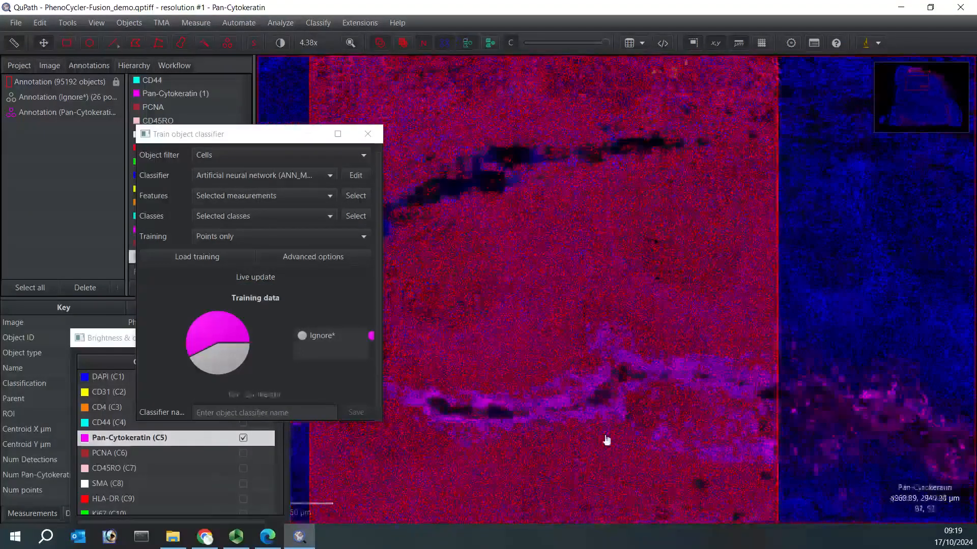
- Save the trained object classifier as Pan-Cytoeratin and close the training dialog
{"action": "left_click", "coordinate": [238, 415]}
{"action": "type", "text": "Pan-Cytoeratin"}
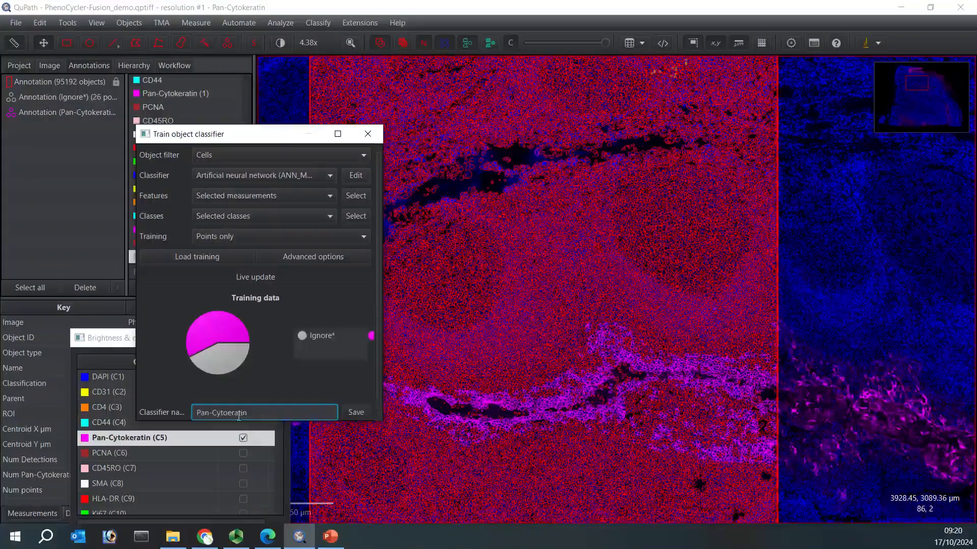
{"action": "left_click", "coordinate": [356, 414]}
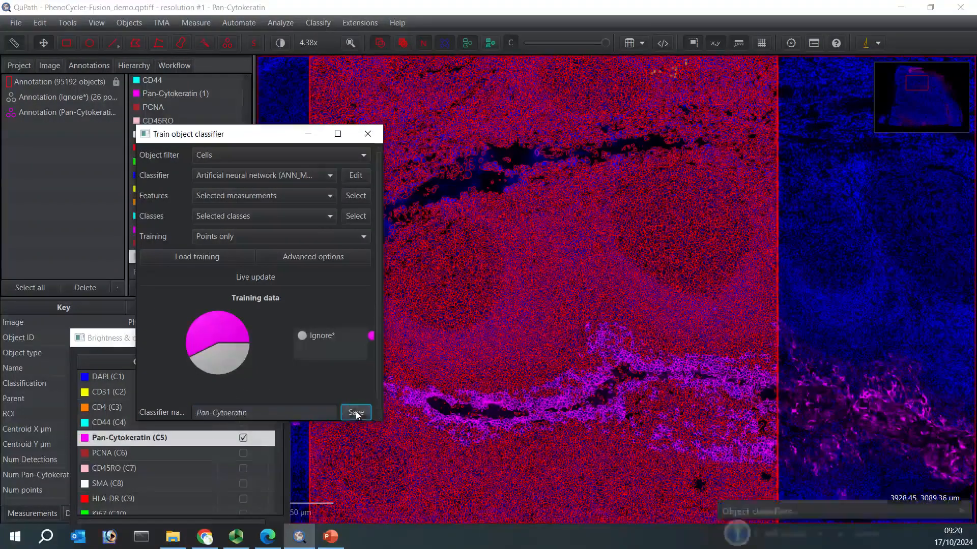
{"action": "left_click", "coordinate": [370, 134]}
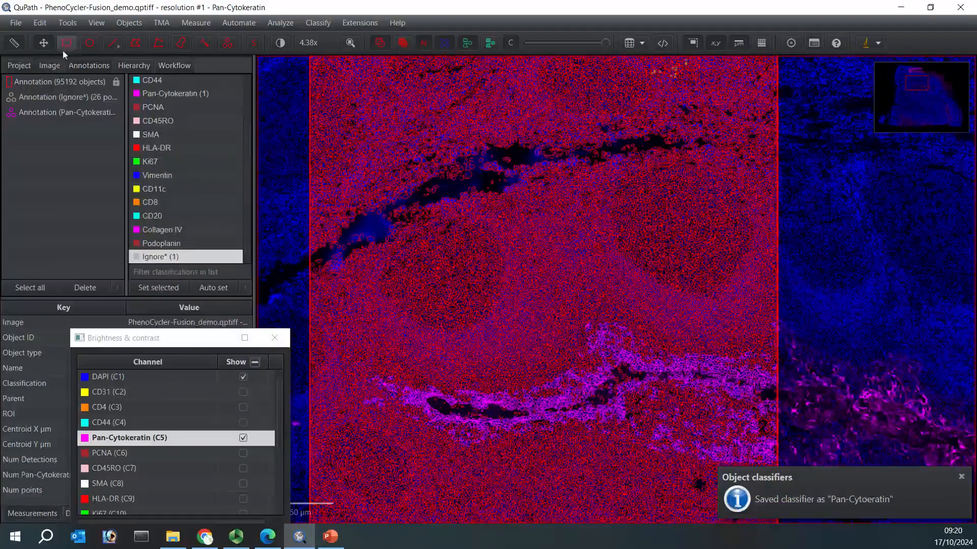
- Open the PCNA training image from the project's image list
{"action": "left_click", "coordinate": [10, 64]}
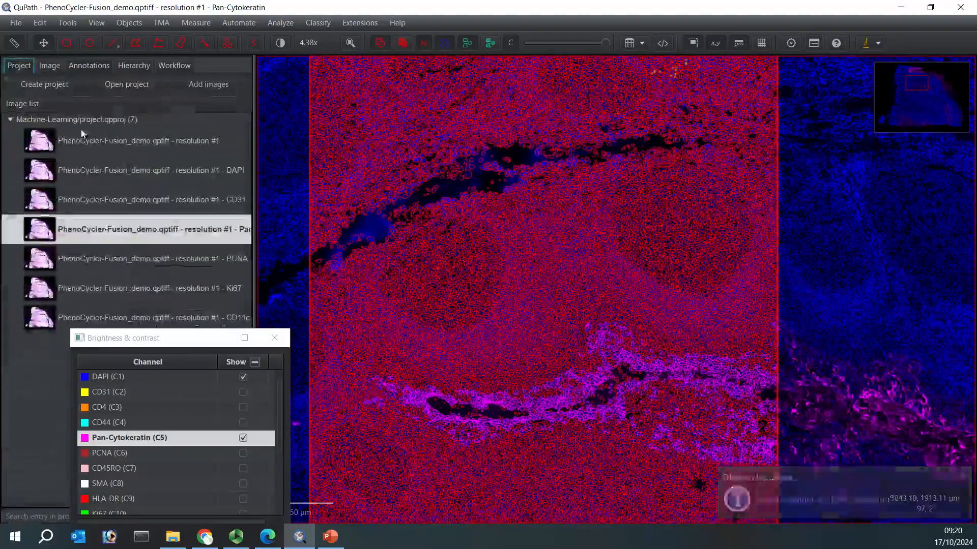
{"action": "left_click", "coordinate": [156, 261]}
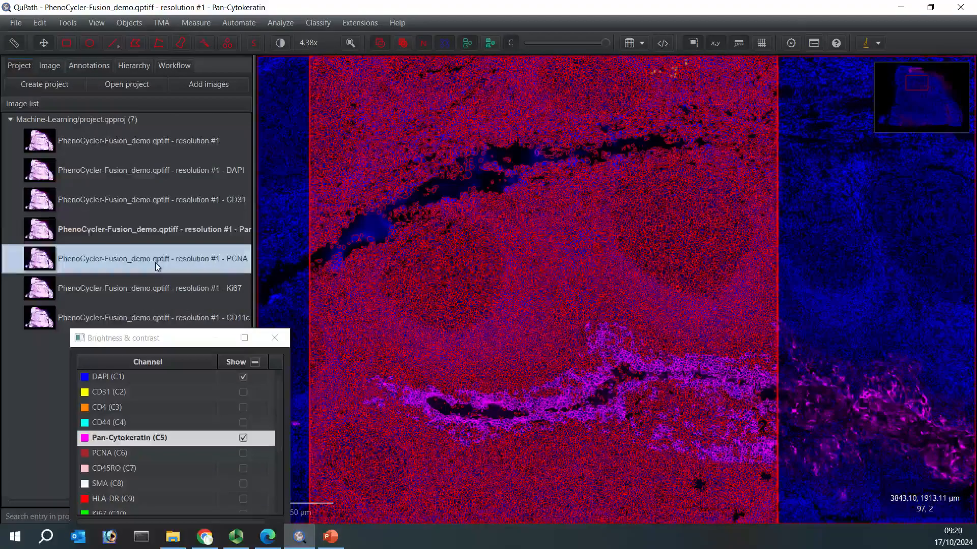
{"action": "double_click", "coordinate": [155, 263]}
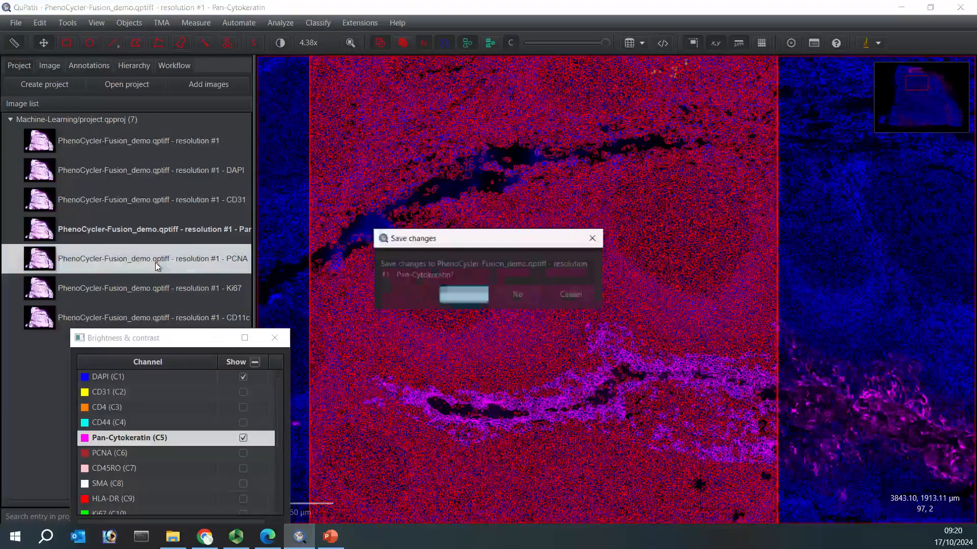
- Save the Pan-Cytokeratin image's changes and open the PCNA image, displaying PCNA instead of Pan-Cytokeratin alongside DAPI
{"action": "left_click", "coordinate": [469, 297]}
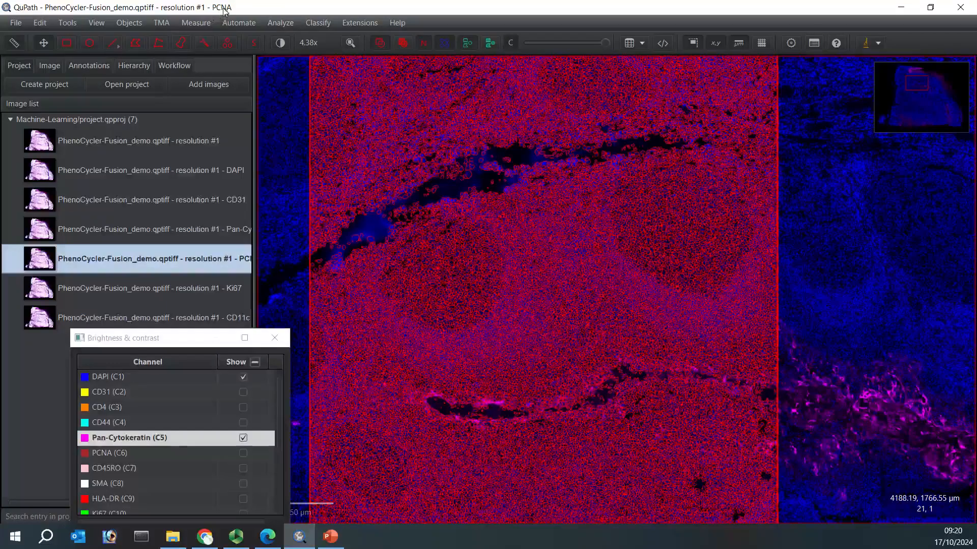
{"action": "left_click_drag", "start_coordinate": [199, 338], "coordinate": [205, 122]}
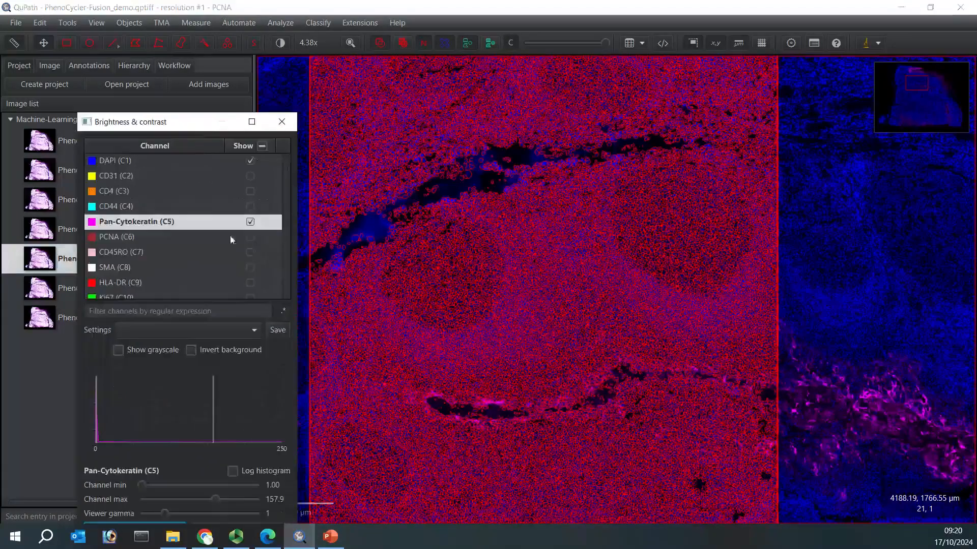
{"action": "left_click", "coordinate": [249, 223]}
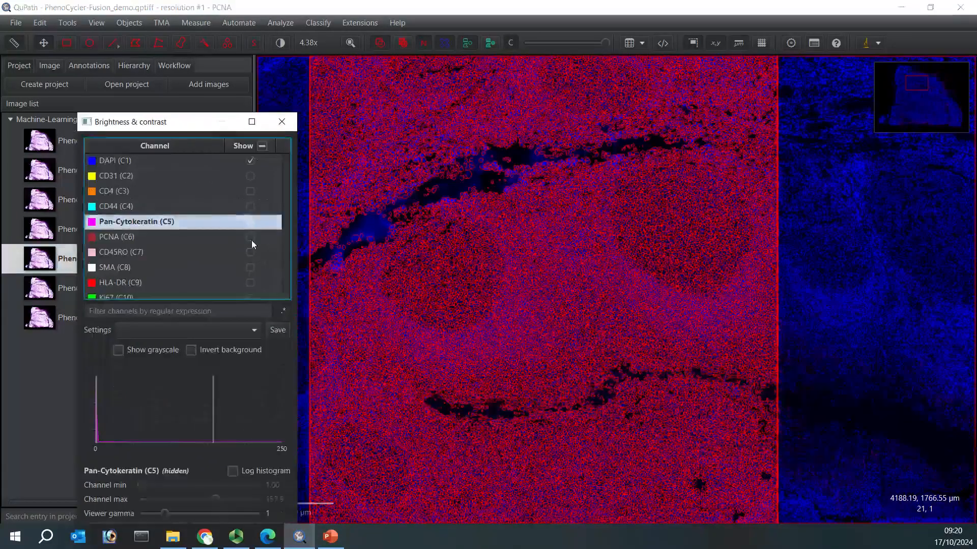
{"action": "left_click", "coordinate": [250, 238]}
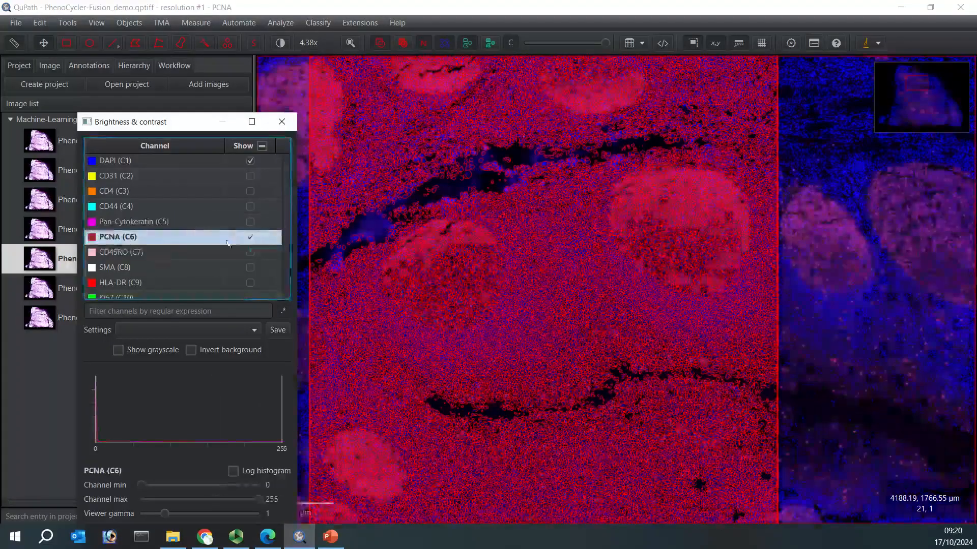
- Auto-adjust the PCNA channel's contrast and hide the cell detections overlay
{"action": "left_click_drag", "start_coordinate": [188, 122], "coordinate": [173, 56]}
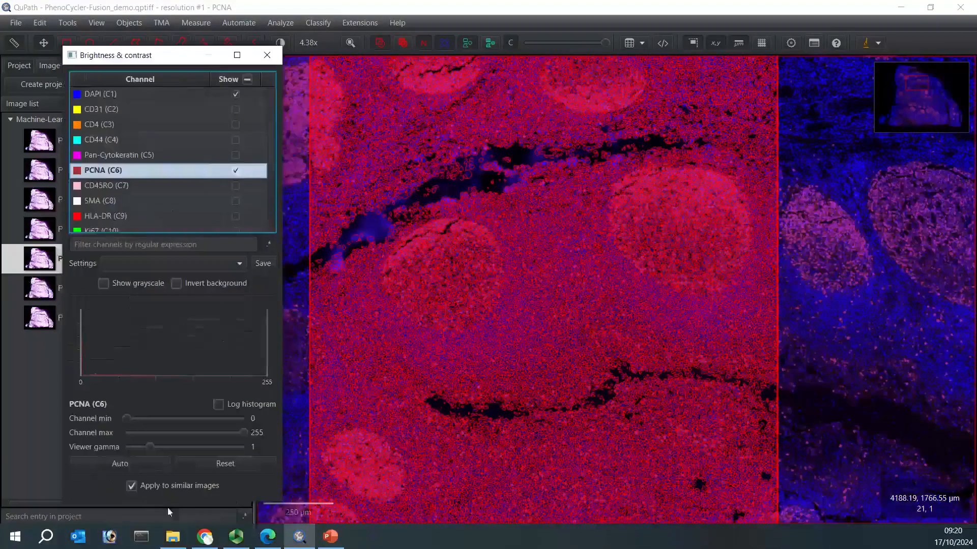
{"action": "left_click", "coordinate": [130, 470]}
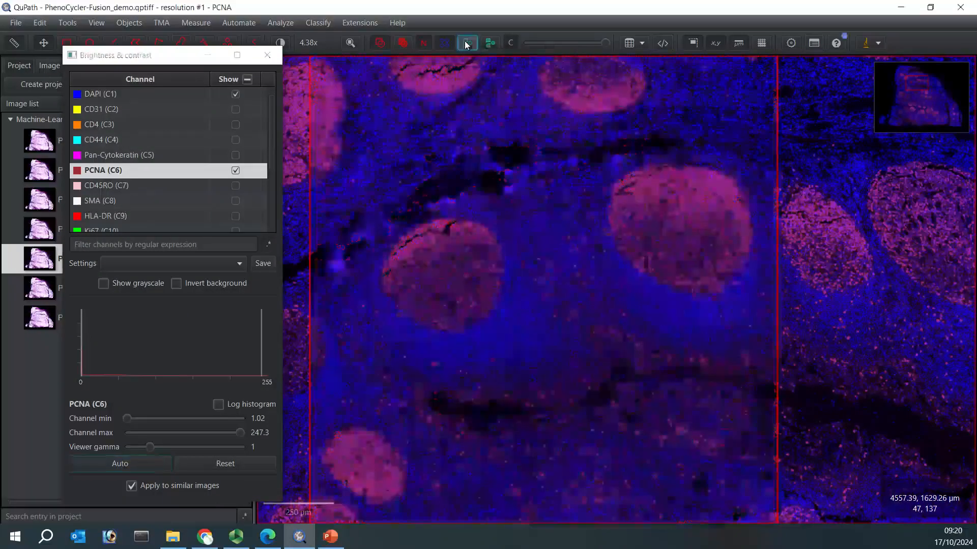
{"action": "left_click", "coordinate": [466, 43]}
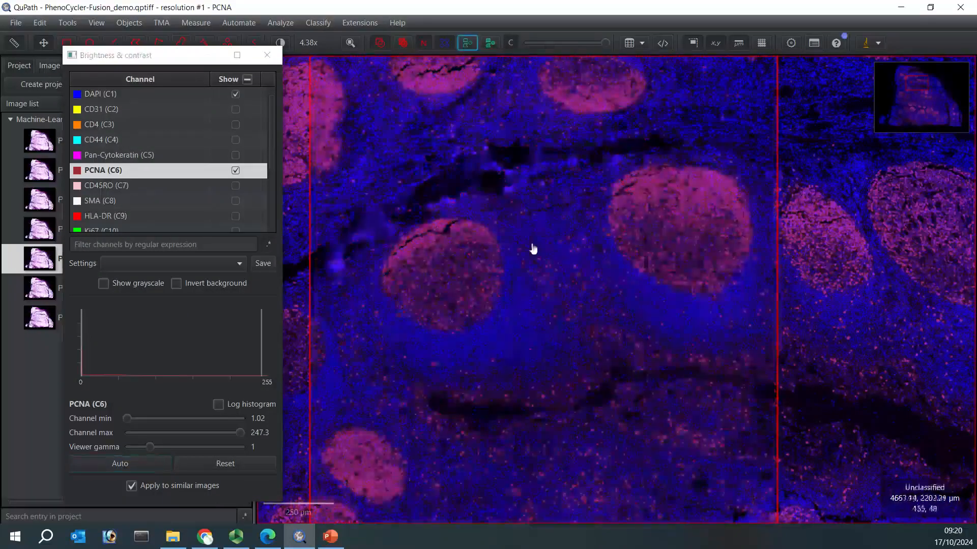
- Create a points annotation and place two points on PCNA-positive cells in the bright follicle
{"action": "scroll", "coordinate": [634, 265], "scroll_direction": "up", "scroll_amount": 10}
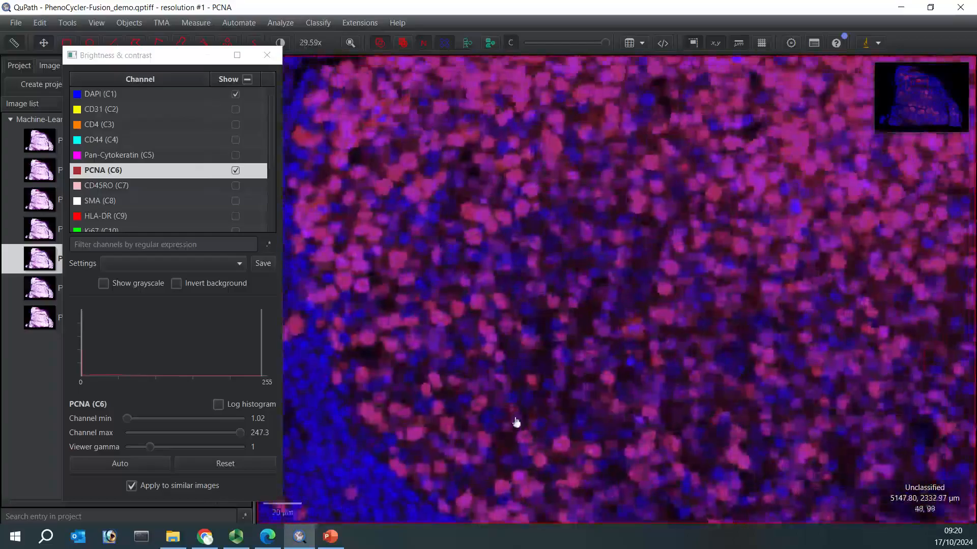
{"action": "left_click_drag", "start_coordinate": [512, 189], "coordinate": [589, 399]}
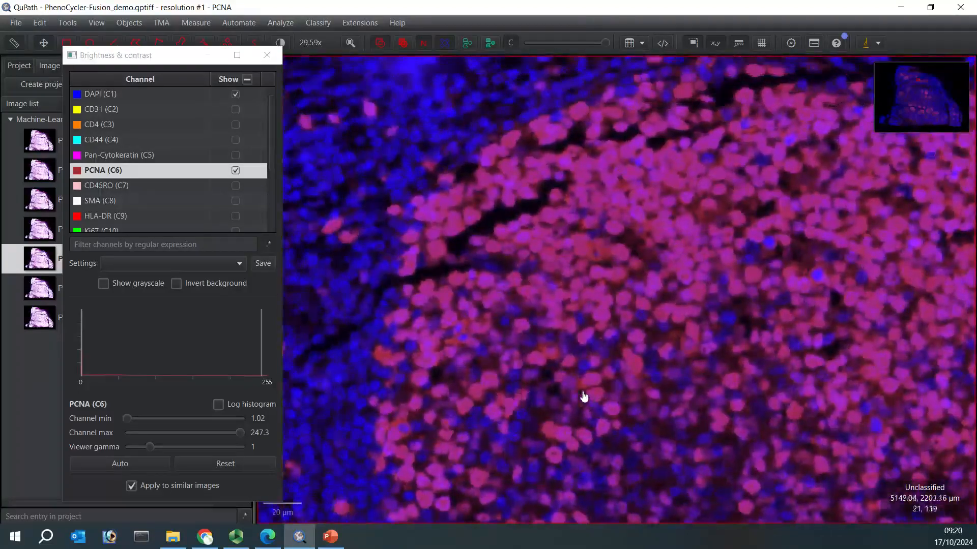
{"action": "left_click", "coordinate": [180, 61]}
{"action": "left_click_drag", "start_coordinate": [180, 62], "coordinate": [164, 225]}
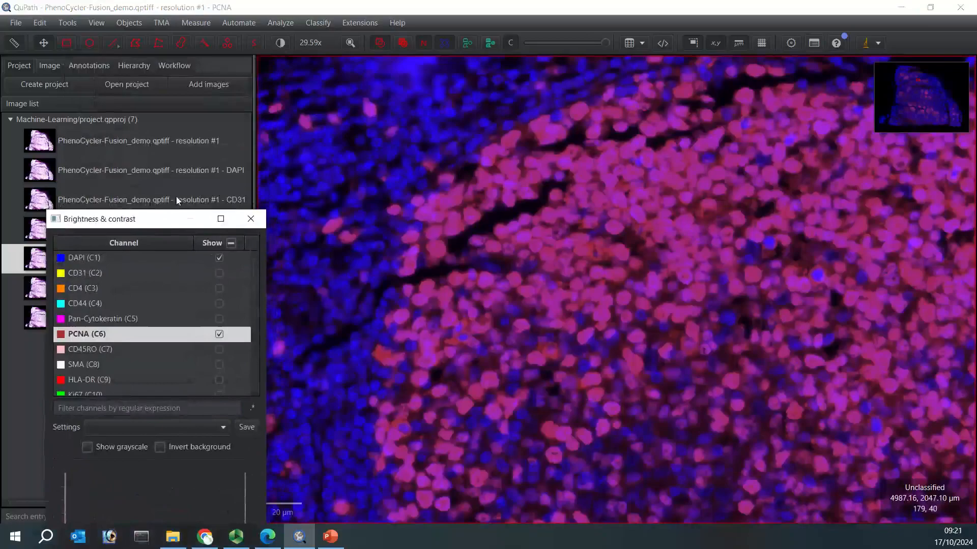
{"action": "left_click", "coordinate": [227, 44]}
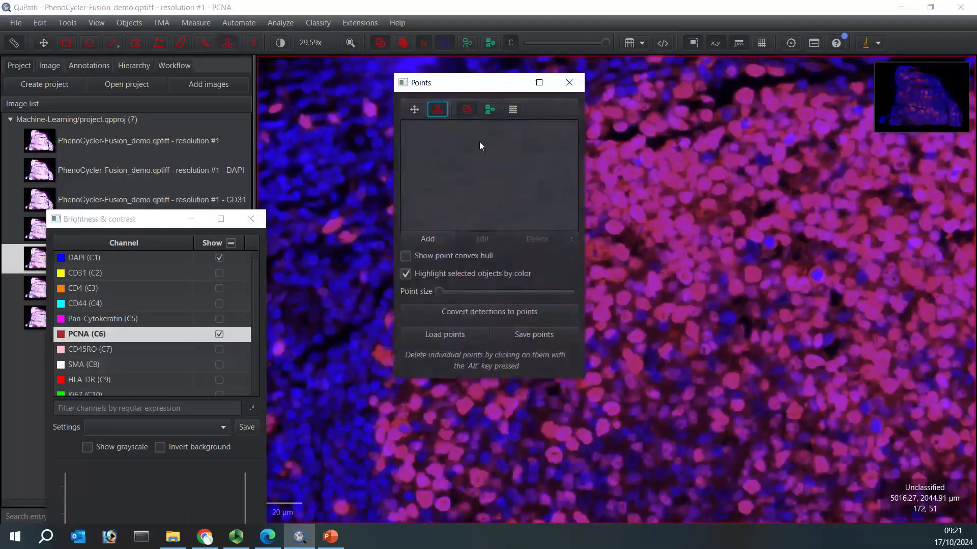
{"action": "left_click", "coordinate": [438, 239]}
{"action": "left_click", "coordinate": [703, 256]}
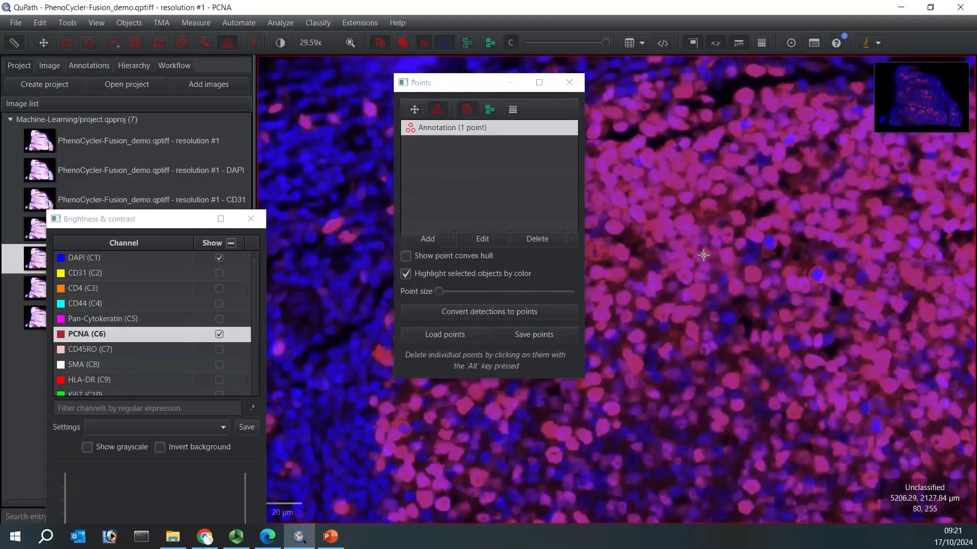
{"action": "left_click", "coordinate": [750, 274]}
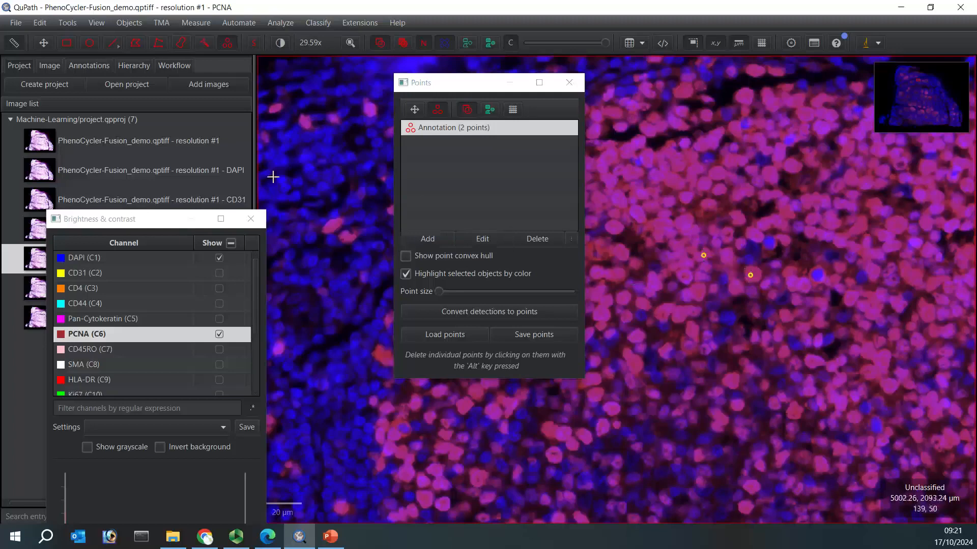
- Assign the PCNA class to the two-point annotation
{"action": "left_click", "coordinate": [78, 67]}
{"action": "left_click_drag", "start_coordinate": [152, 223], "coordinate": [105, 326]}
{"action": "left_click", "coordinate": [137, 109]}
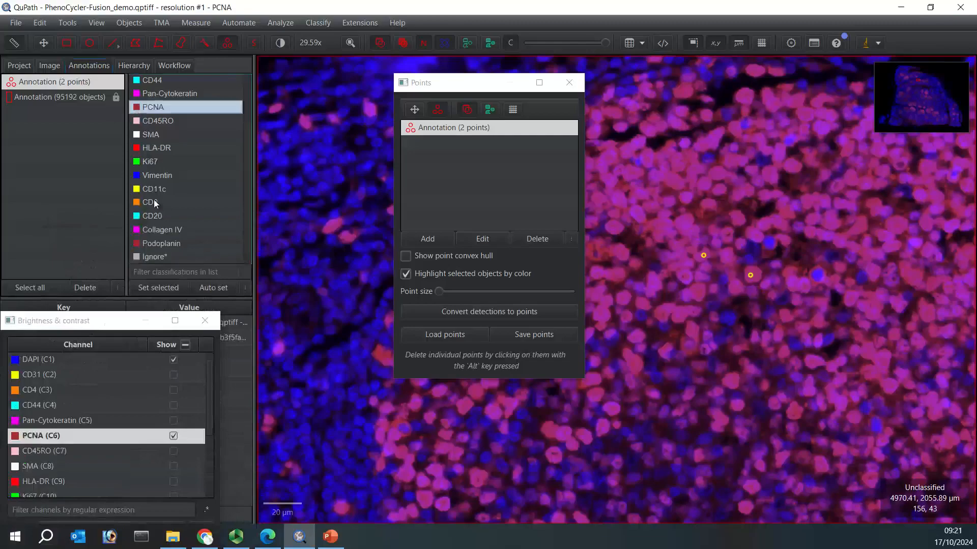
{"action": "left_click", "coordinate": [156, 289]}
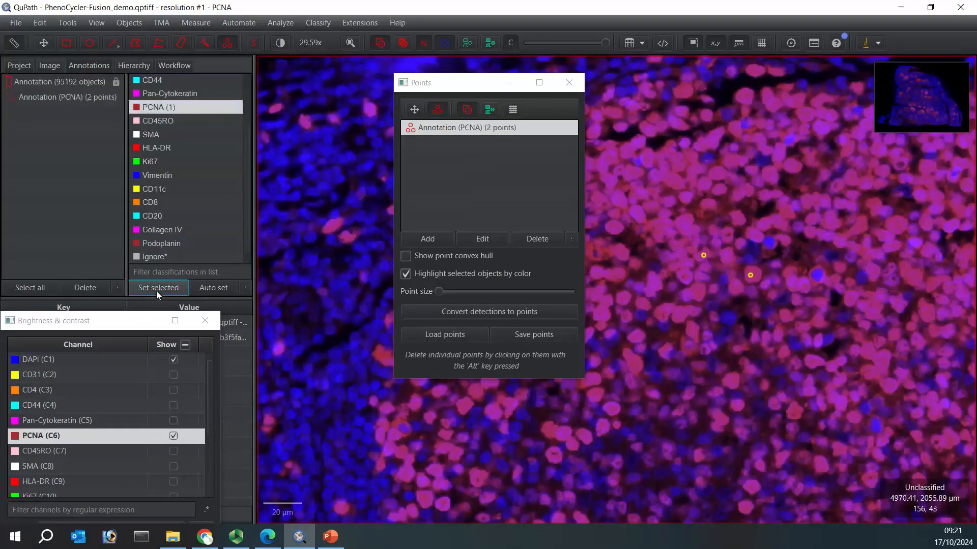
- Add eight more points to the PCNA annotation on positive cells across the bright follicle
{"action": "left_click", "coordinate": [794, 288]}
{"action": "left_click", "coordinate": [679, 313]}
{"action": "left_click", "coordinate": [662, 224]}
{"action": "left_click", "coordinate": [685, 199]}
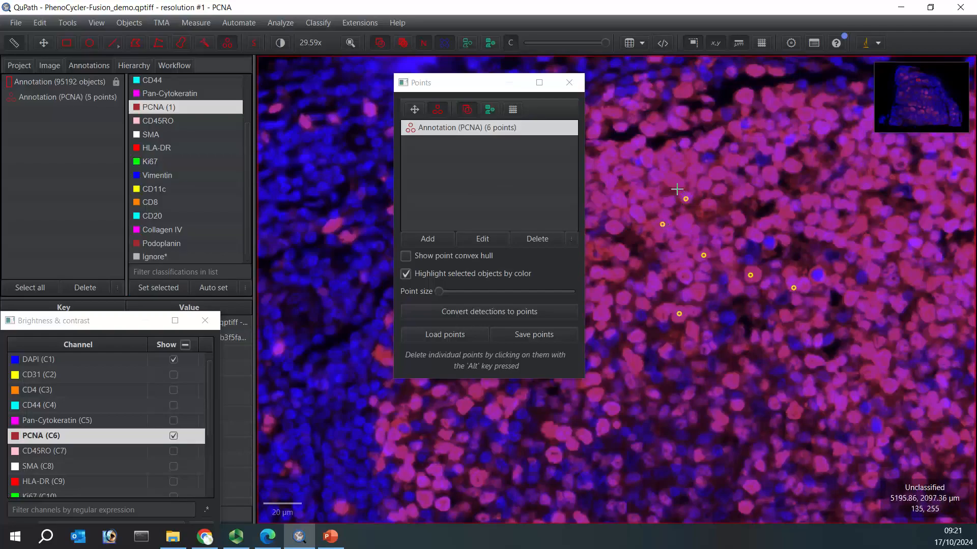
{"action": "left_click", "coordinate": [677, 182]}
{"action": "left_click", "coordinate": [677, 166]}
{"action": "left_click", "coordinate": [680, 123]}
{"action": "left_click", "coordinate": [680, 111]}
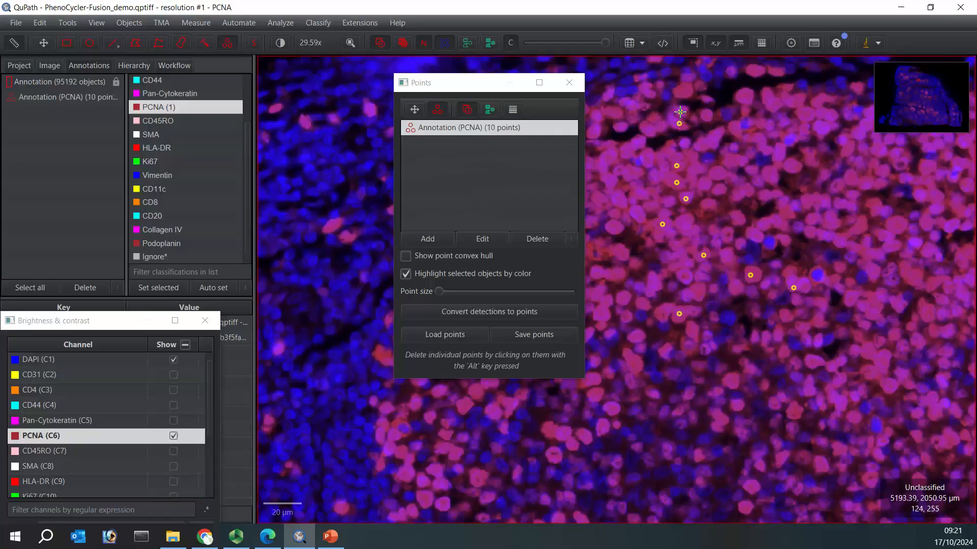
- Add 15 more PCNA points on scattered positive cells outside the follicle and a few along its edge
{"action": "left_click", "coordinate": [415, 109]}
{"action": "left_click_drag", "start_coordinate": [610, 162], "coordinate": [879, 204]}
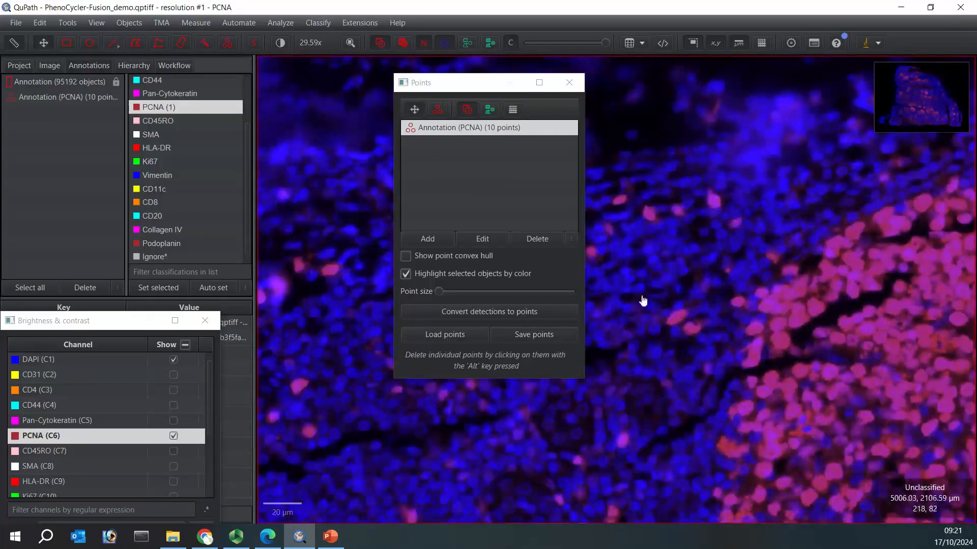
{"action": "left_click", "coordinate": [438, 109]}
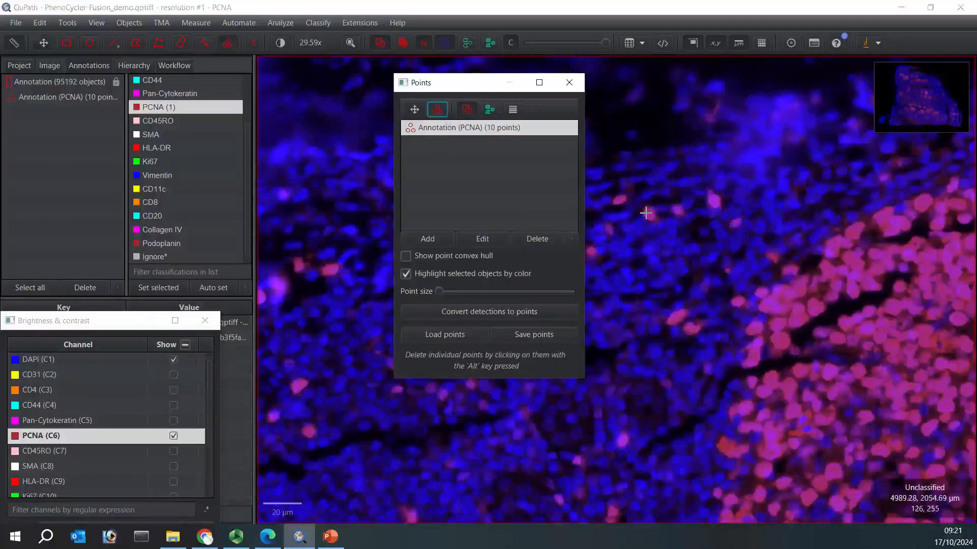
{"action": "left_click", "coordinate": [646, 212]}
{"action": "left_click", "coordinate": [621, 200]}
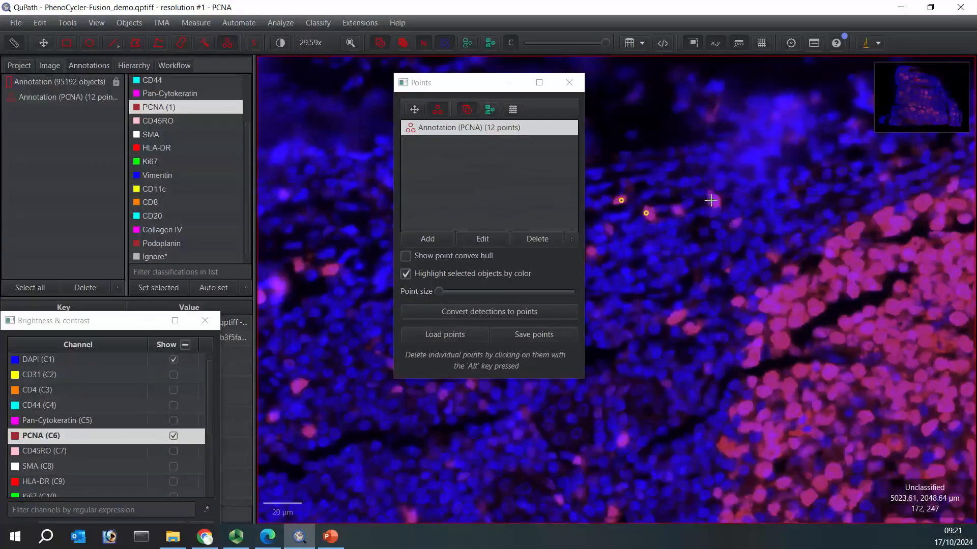
{"action": "left_click", "coordinate": [736, 223]}
{"action": "left_click", "coordinate": [676, 315]}
{"action": "left_click", "coordinate": [690, 330]}
{"action": "left_click", "coordinate": [613, 513]}
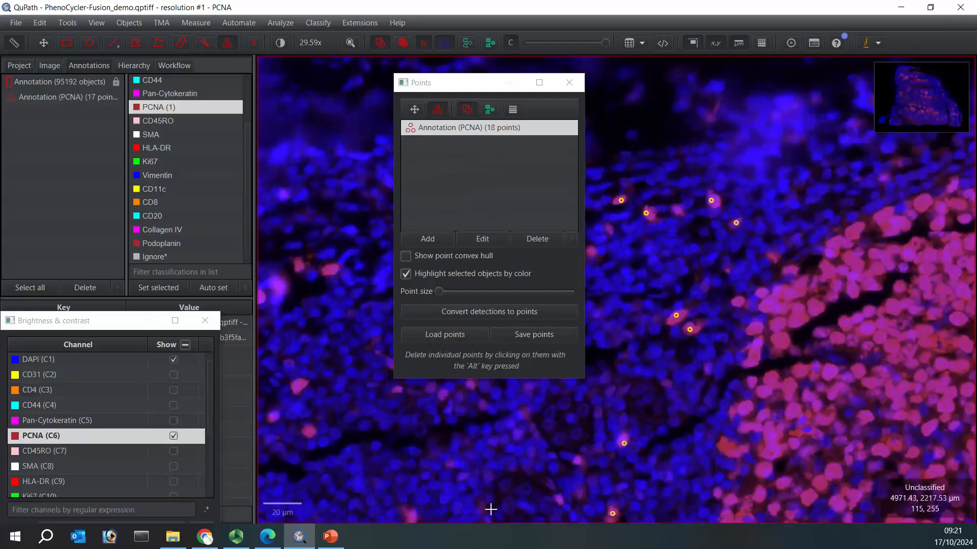
{"action": "left_click", "coordinate": [307, 433]}
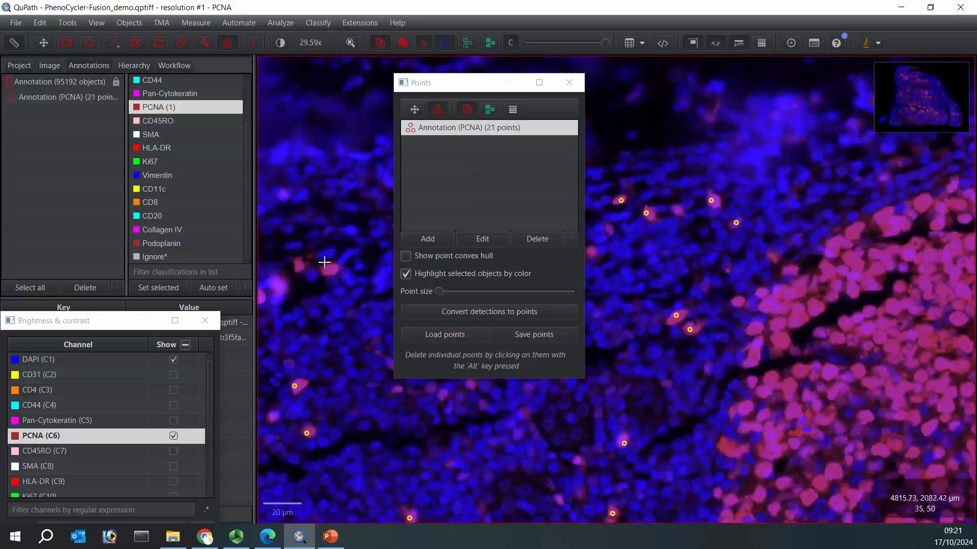
{"action": "left_click", "coordinate": [765, 468]}
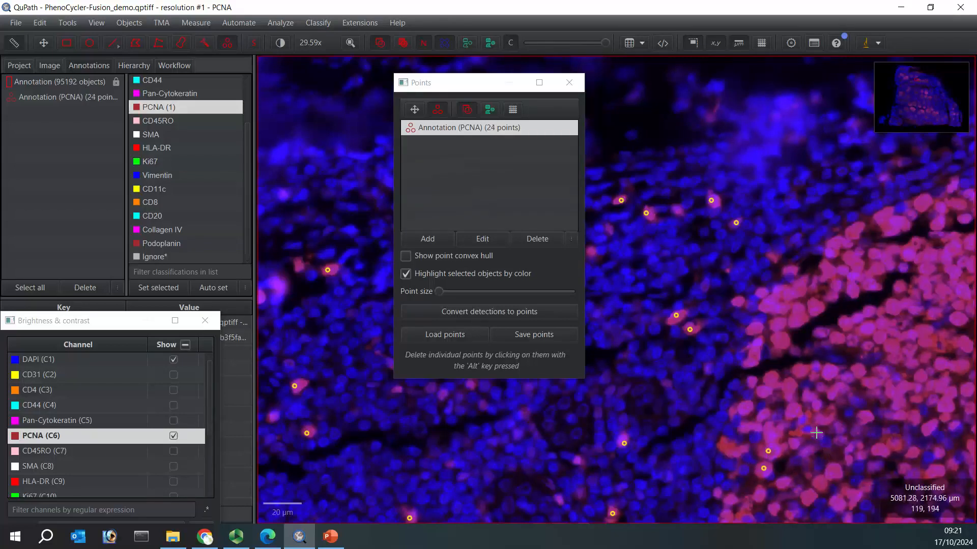
{"action": "left_click", "coordinate": [853, 261]}
- Create a second points annotation with one point on a PCNA-negative cell and assign it the Ignore* class
{"action": "left_click", "coordinate": [436, 241]}
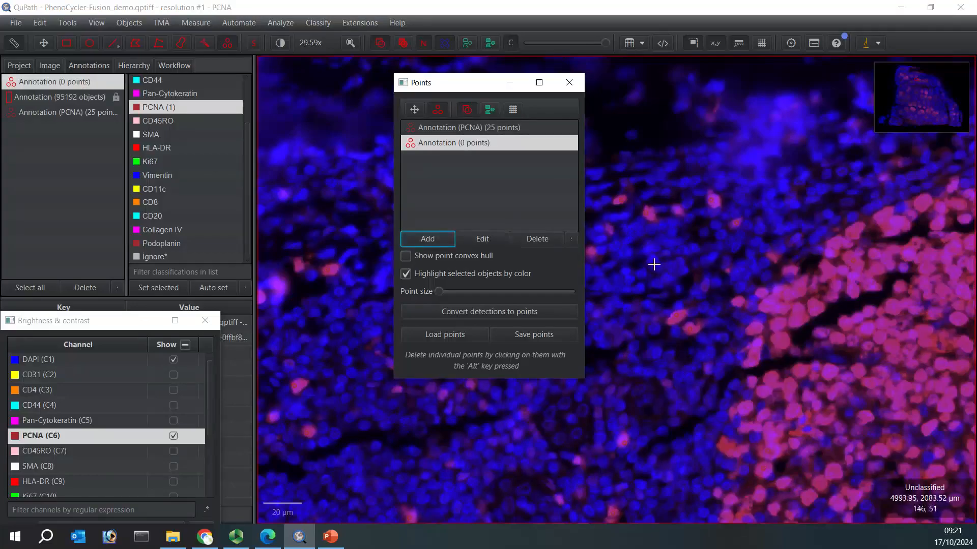
{"action": "left_click", "coordinate": [824, 190]}
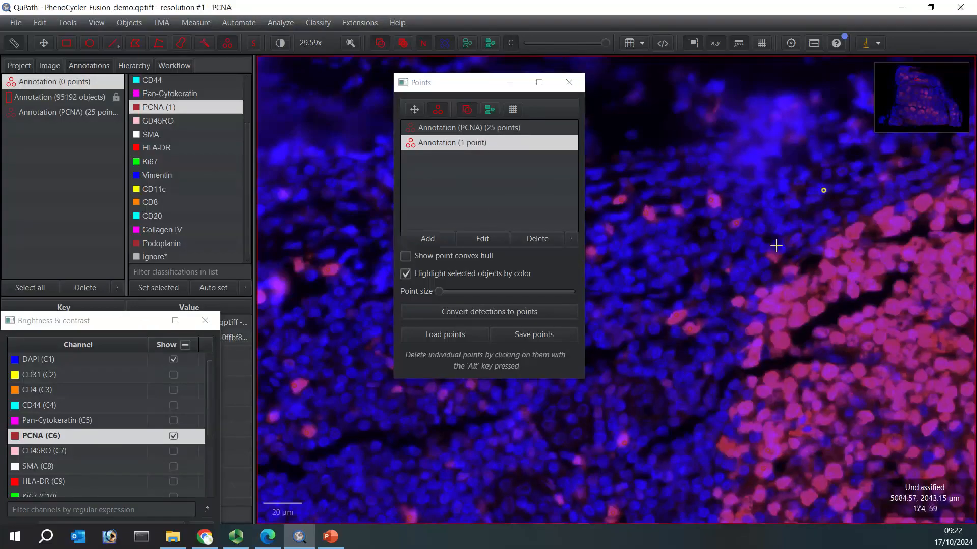
{"action": "left_click", "coordinate": [163, 257]}
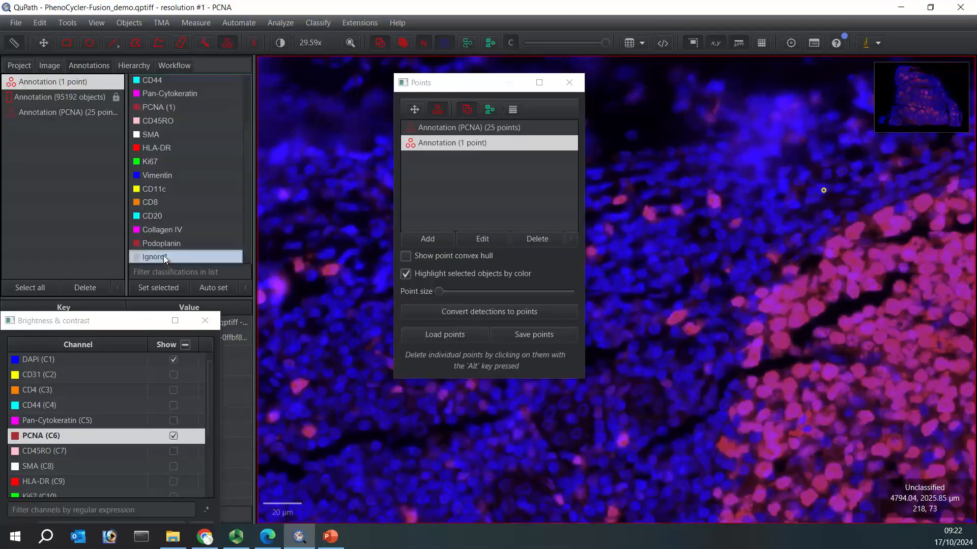
{"action": "left_click", "coordinate": [160, 289]}
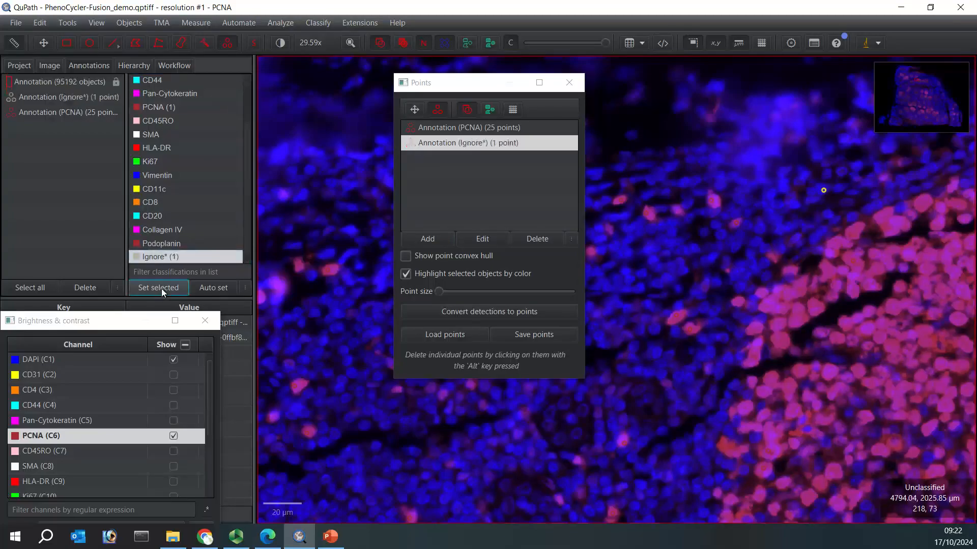
- Add three more Ignore* points on a cluster of PCNA-negative cells in the same area
{"action": "left_click", "coordinate": [447, 489]}
{"action": "left_click", "coordinate": [445, 502]}
{"action": "left_click", "coordinate": [422, 500]}
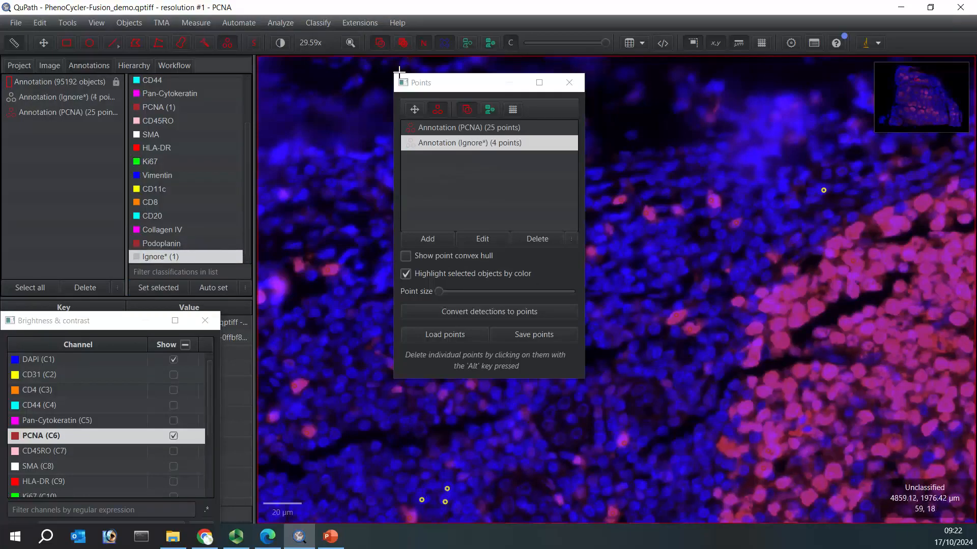
- Add eight Ignore* points on negative cells in a neighbouring tissue area, beside the PCNA-rich follicle edge
{"action": "left_click", "coordinate": [412, 113]}
{"action": "left_click_drag", "start_coordinate": [617, 405], "coordinate": [725, 208]}
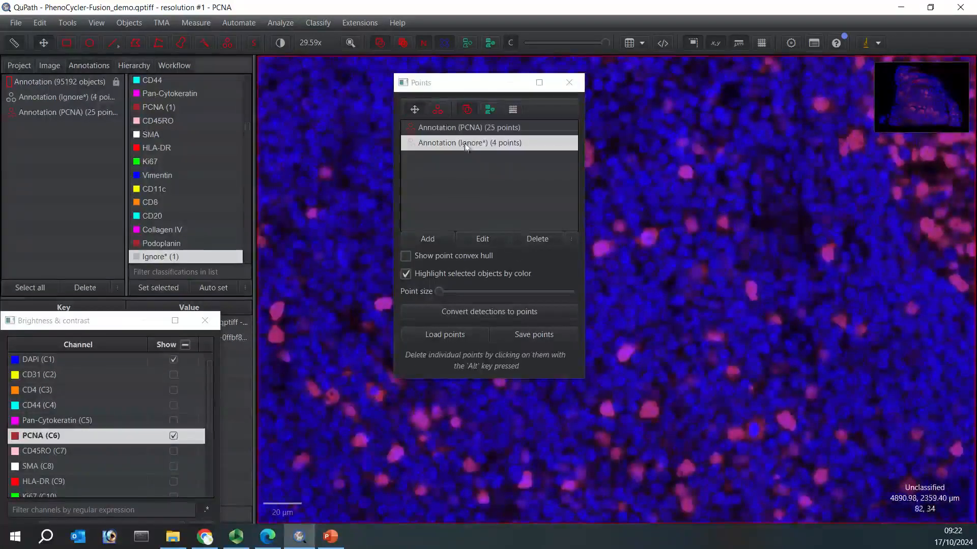
{"action": "left_click", "coordinate": [438, 110]}
{"action": "left_click", "coordinate": [860, 282]}
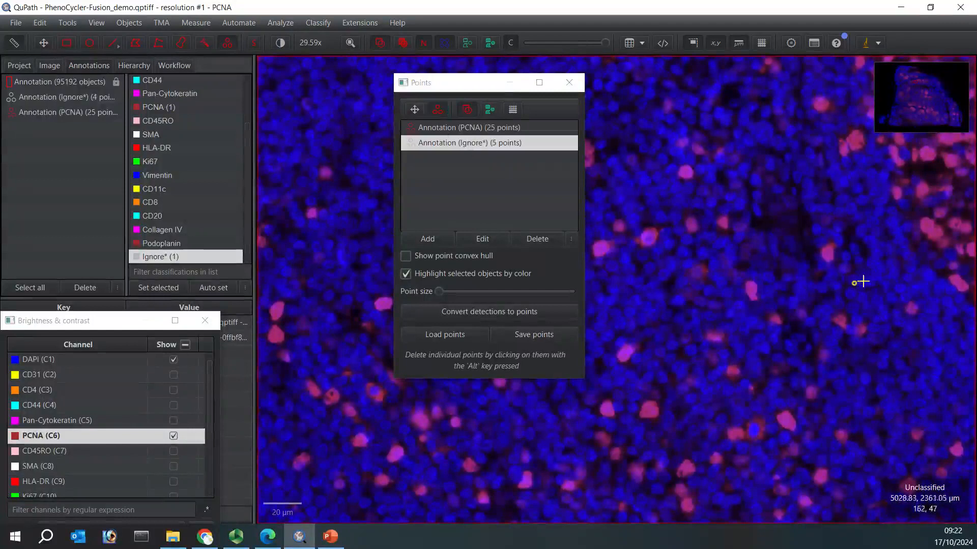
{"action": "left_click", "coordinate": [870, 284]}
{"action": "left_click", "coordinate": [873, 242]}
{"action": "left_click", "coordinate": [871, 222]}
{"action": "left_click", "coordinate": [864, 202]}
{"action": "left_click", "coordinate": [858, 188]}
{"action": "left_click", "coordinate": [855, 179]}
{"action": "left_click", "coordinate": [846, 180]}
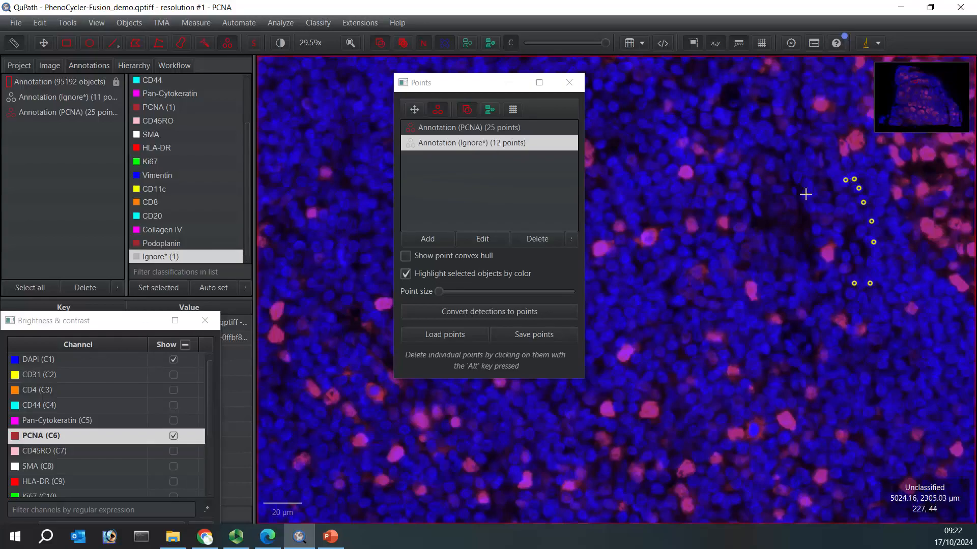
- Add eight more Ignore* points on blue-only cells spread among the scattered PCNA-positive cells
{"action": "left_click", "coordinate": [650, 182]}
{"action": "left_click", "coordinate": [634, 304]}
{"action": "left_click", "coordinate": [631, 312]}
{"action": "left_click", "coordinate": [548, 416]}
{"action": "left_click", "coordinate": [509, 414]}
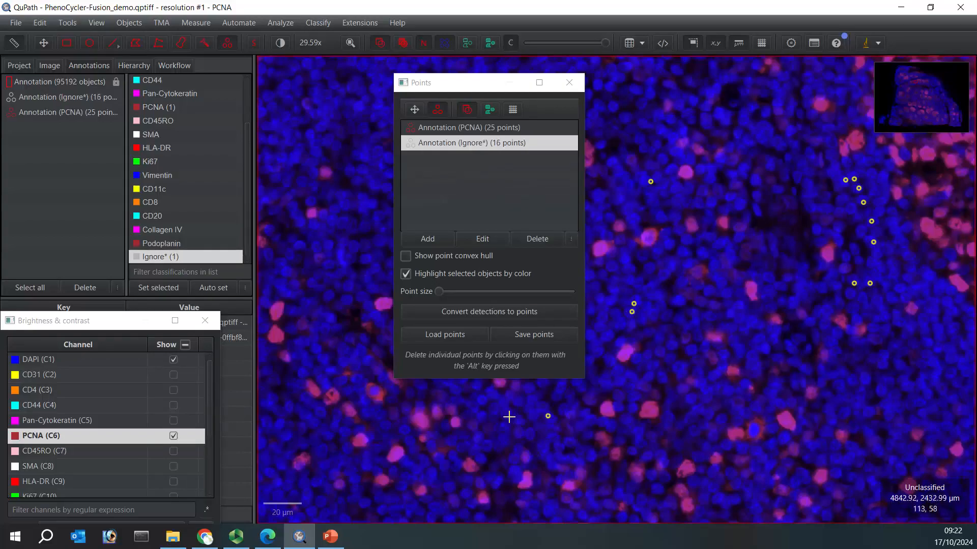
{"action": "left_click", "coordinate": [328, 296]}
{"action": "left_click", "coordinate": [350, 300]}
{"action": "left_click", "coordinate": [302, 183]}
- Add six Ignore* points on negative cells in another, mostly blue tissue area and finish the point annotations
{"action": "left_click", "coordinate": [414, 109]}
{"action": "mouse_move", "coordinate": [698, 447]}
{"action": "left_mouse_down"}
{"action": "mouse_move", "coordinate": [737, 196]}
{"action": "mouse_move", "coordinate": [748, 313]}
{"action": "mouse_move", "coordinate": [770, 224]}
{"action": "left_mouse_up"}
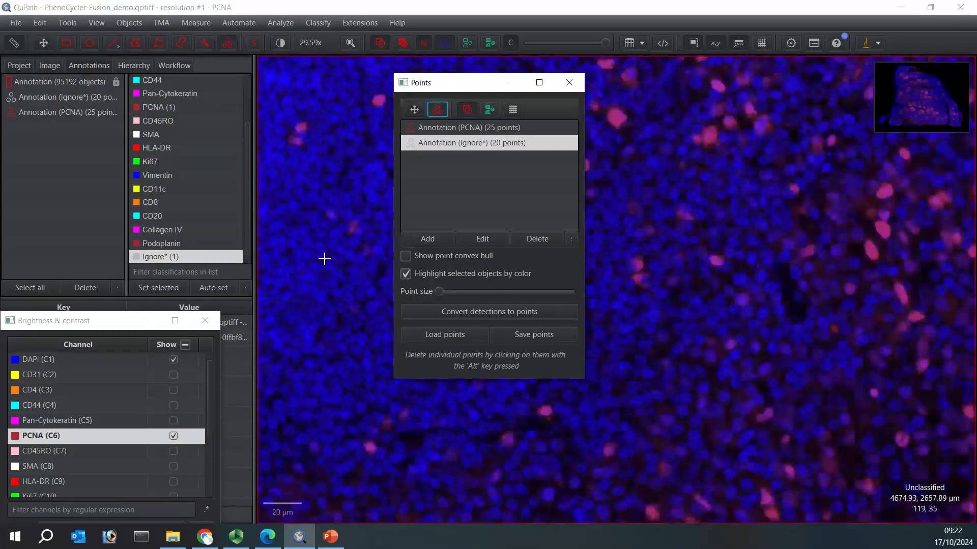
{"action": "left_click", "coordinate": [319, 243]}
{"action": "left_click", "coordinate": [319, 238]}
{"action": "left_click", "coordinate": [311, 253]}
{"action": "left_click", "coordinate": [315, 268]}
{"action": "left_click", "coordinate": [329, 265]}
{"action": "left_click", "coordinate": [331, 279]}
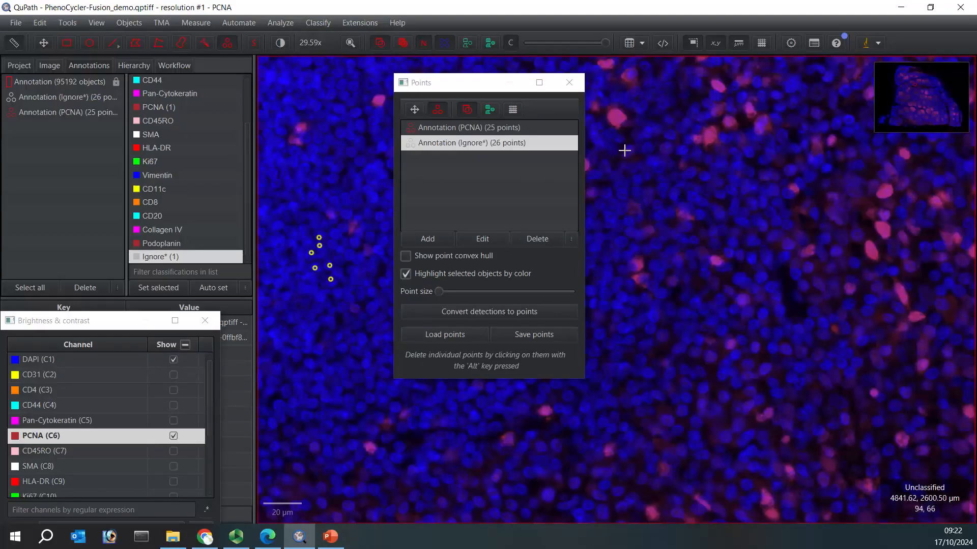
{"action": "left_click", "coordinate": [575, 83]}
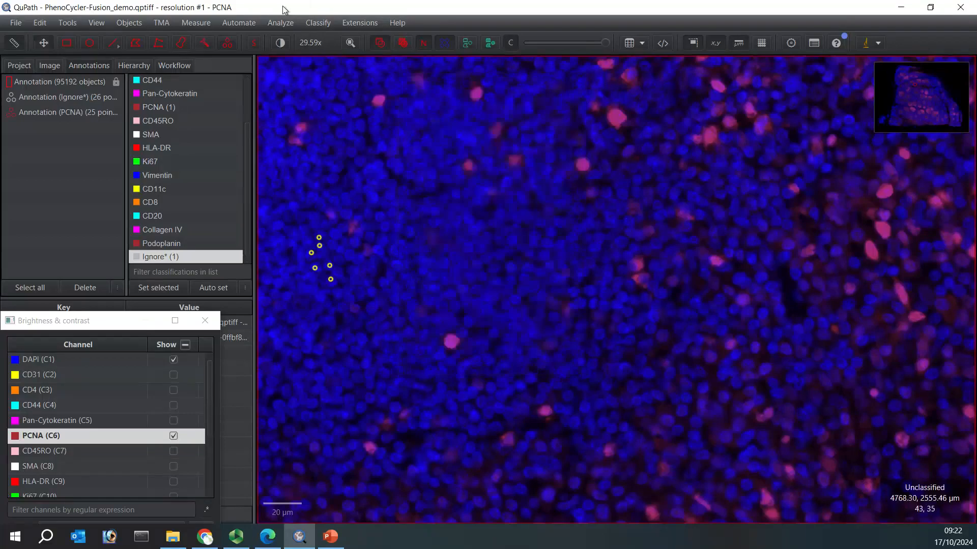
- Start training an object classifier with the object filter set to Cells and an artificial neural network as the classifier
{"action": "left_click", "coordinate": [315, 24]}
{"action": "mouse_move", "coordinate": [325, 43]}
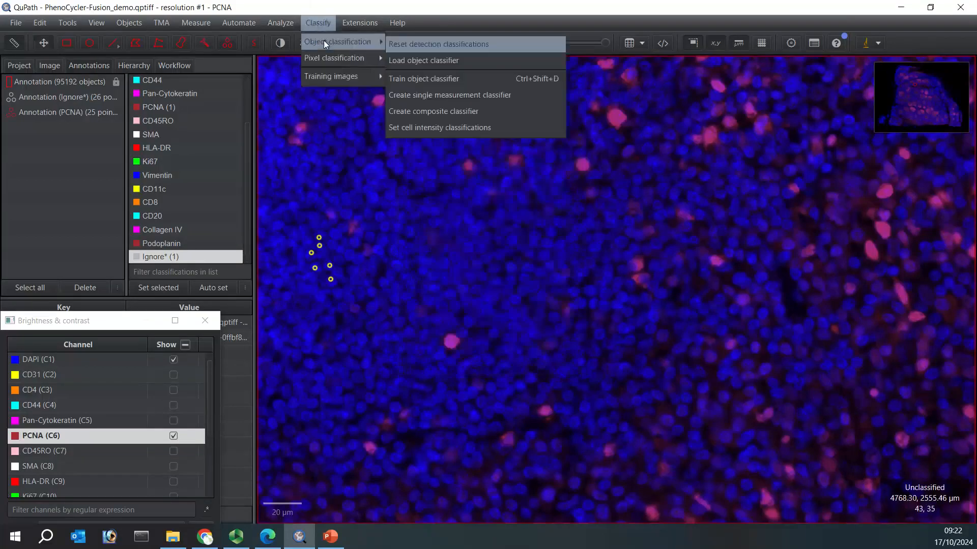
{"action": "left_click", "coordinate": [430, 79]}
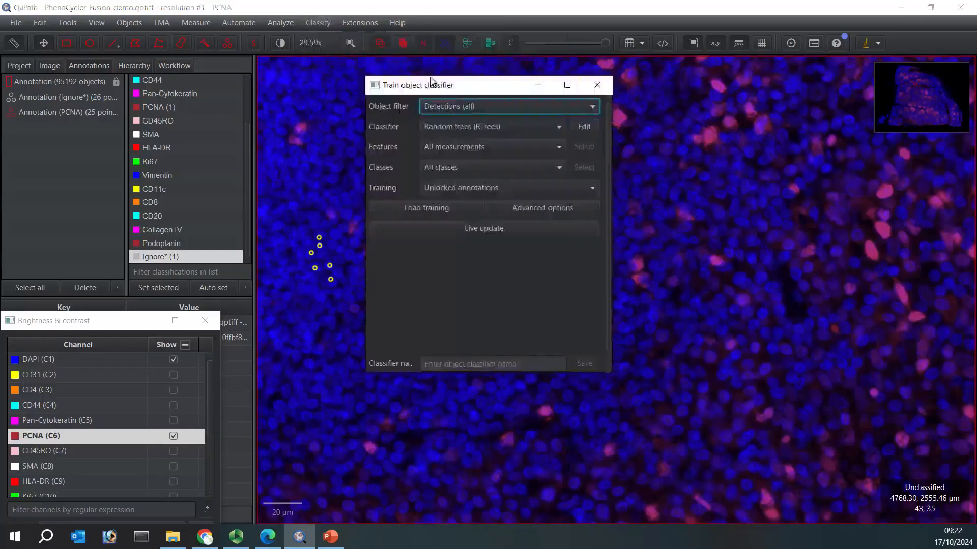
{"action": "left_click", "coordinate": [596, 107]}
{"action": "left_click", "coordinate": [479, 150]}
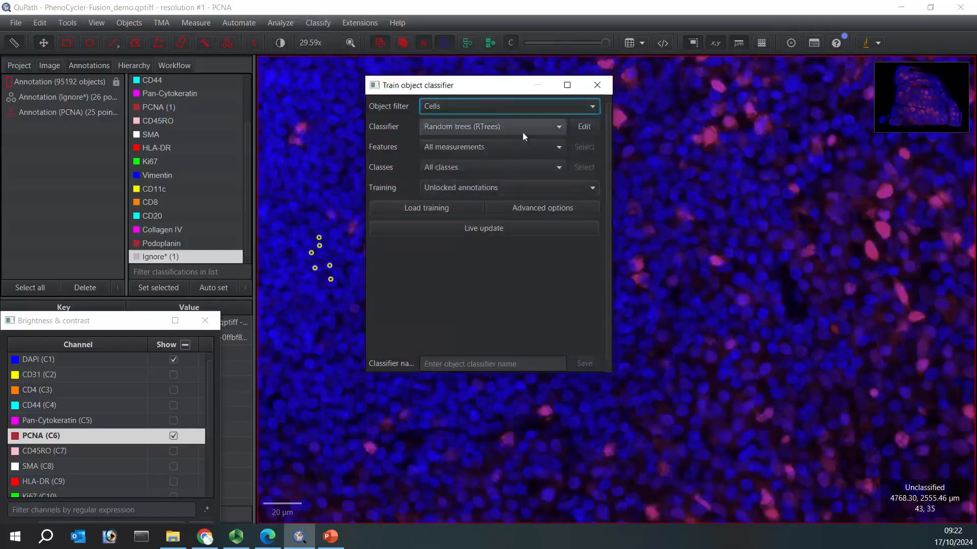
{"action": "left_click", "coordinate": [554, 129]}
{"action": "left_click", "coordinate": [484, 164]}
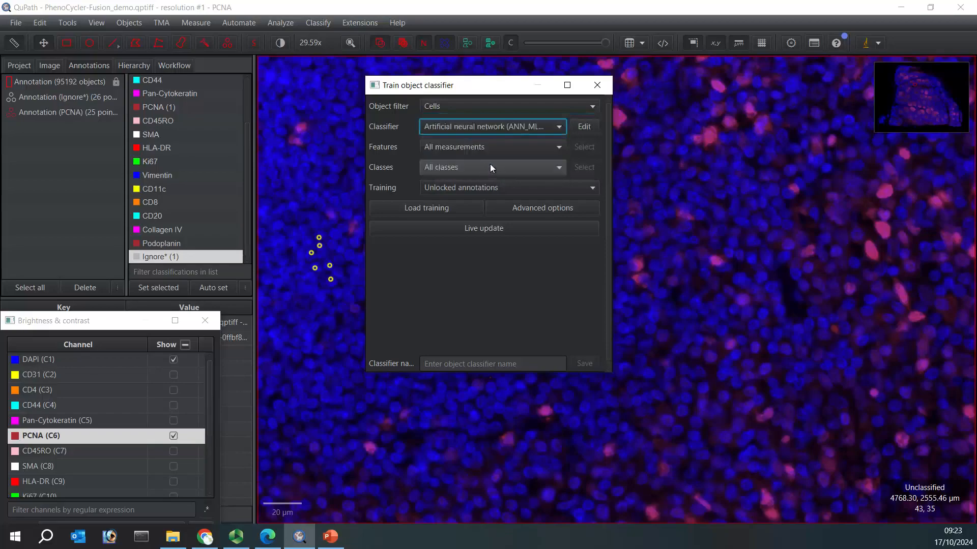
- Restrict the classifier features to selected measurements, filtering by "pcna" and applying all of the PCNA measurements
{"action": "left_click", "coordinate": [560, 146]}
{"action": "left_click", "coordinate": [456, 178]}
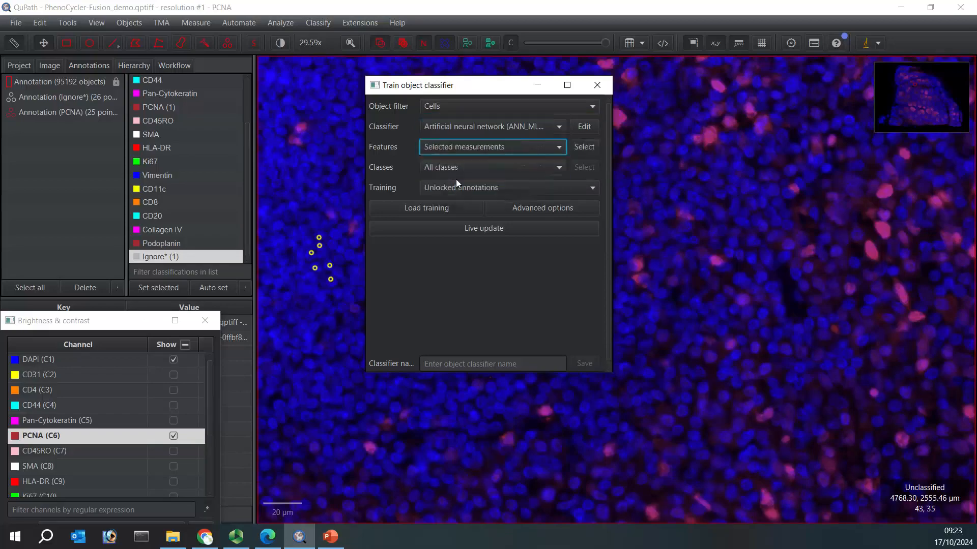
{"action": "left_click", "coordinate": [583, 150]}
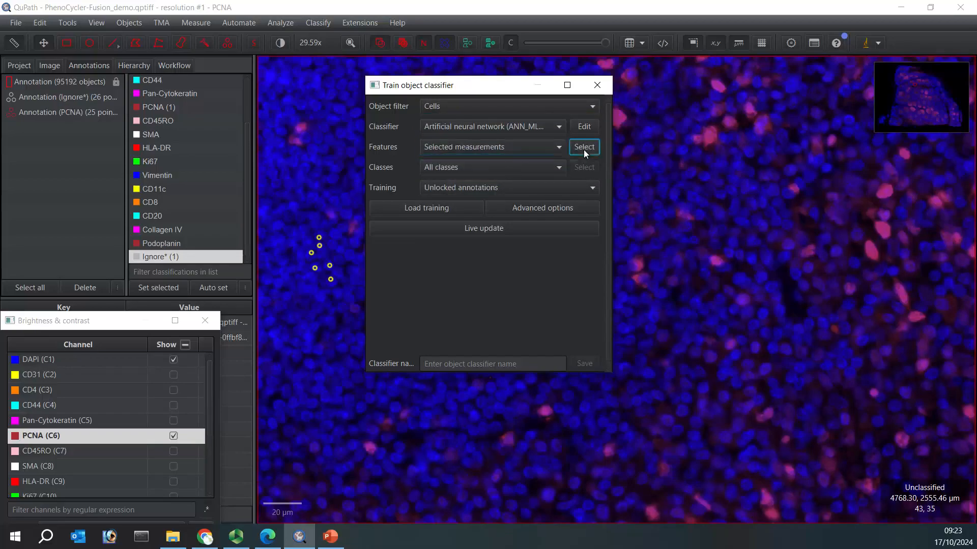
{"action": "left_click", "coordinate": [419, 368]}
{"action": "type", "text": "pcna"}
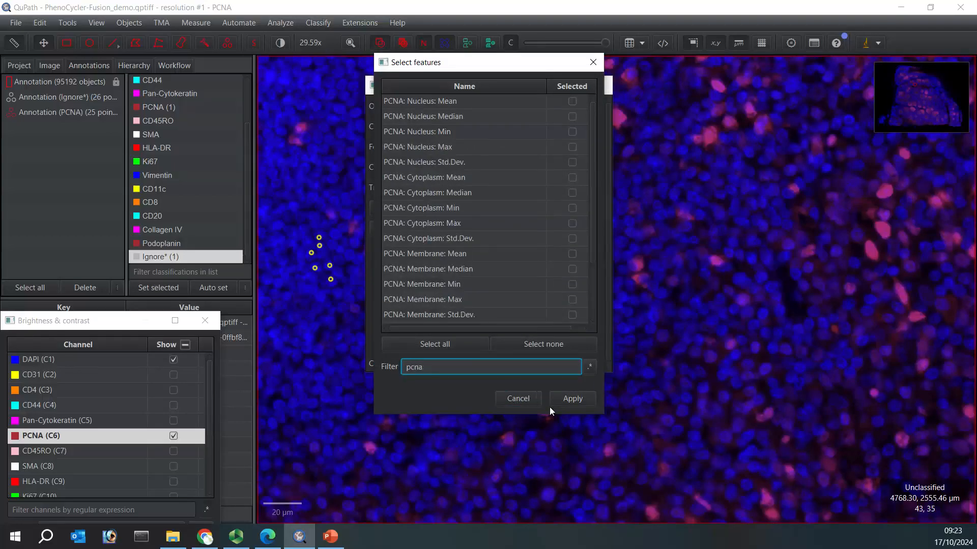
{"action": "left_click", "coordinate": [437, 346]}
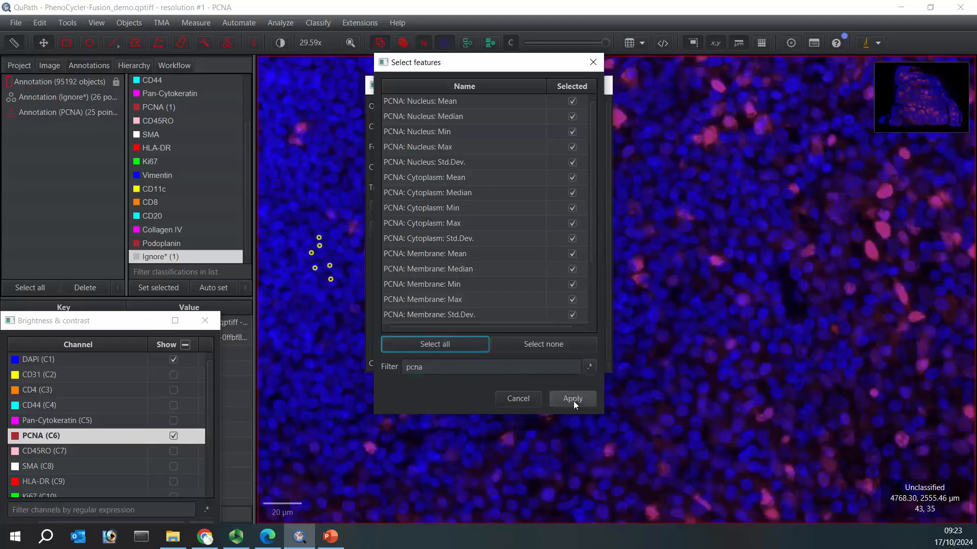
{"action": "left_click", "coordinate": [573, 400]}
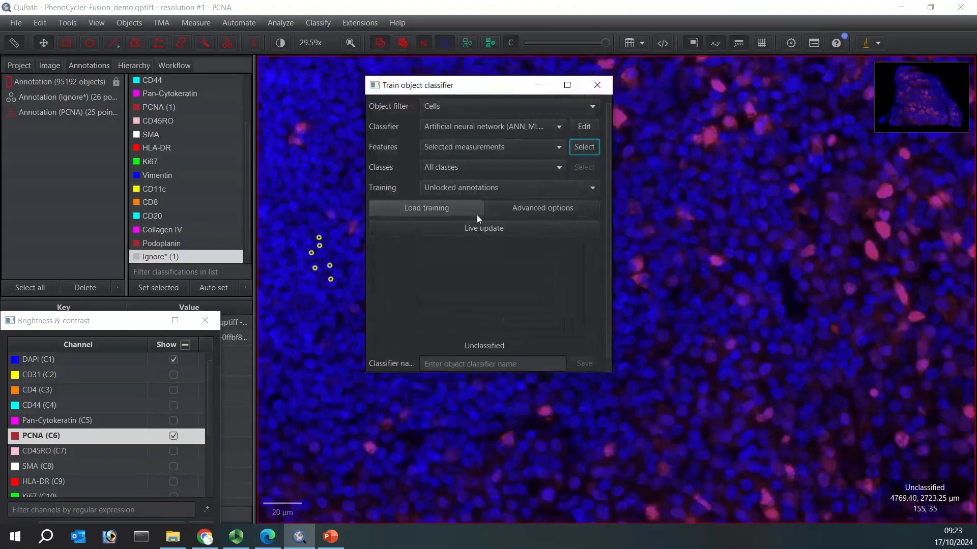
- Set the training data to Points only and turn on live update of the classifier
{"action": "left_click", "coordinate": [590, 188]}
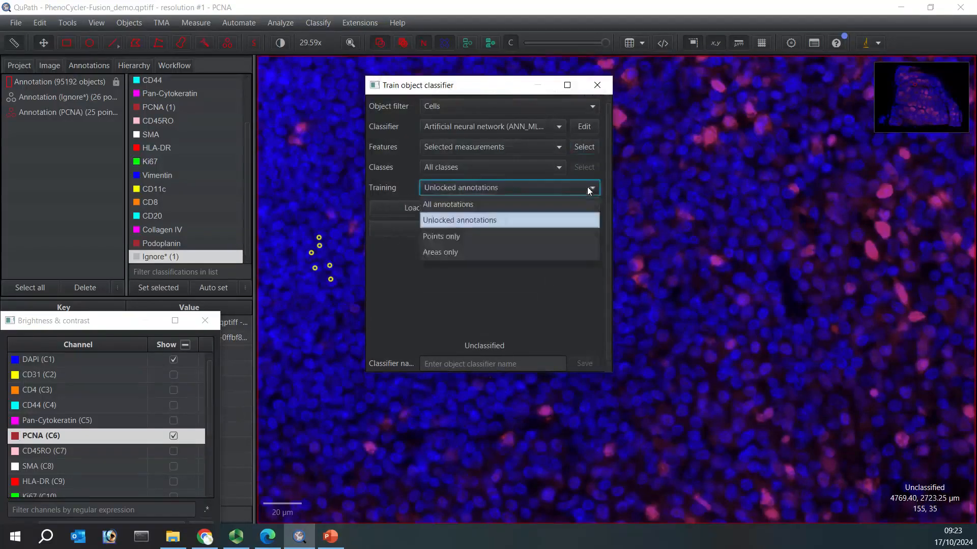
{"action": "left_click", "coordinate": [480, 236]}
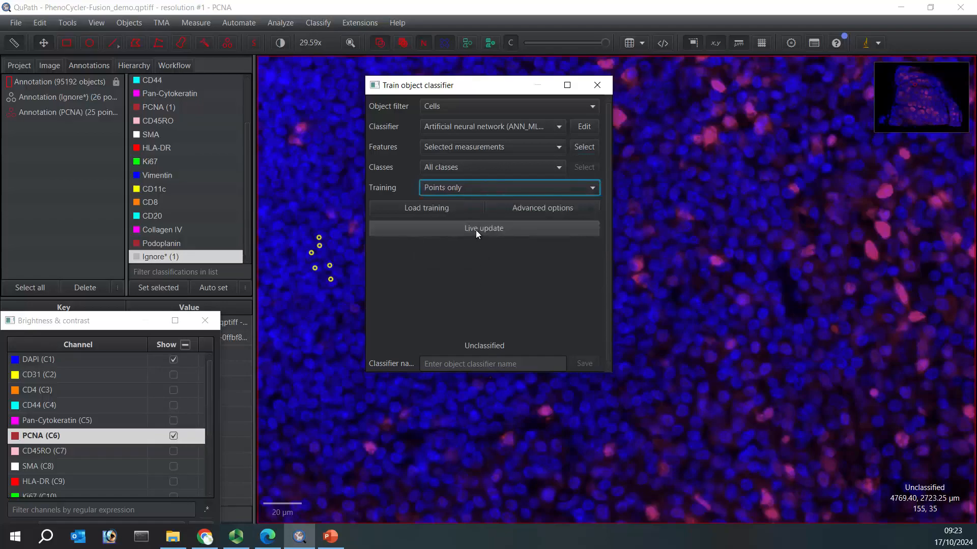
{"action": "left_click", "coordinate": [477, 233]}
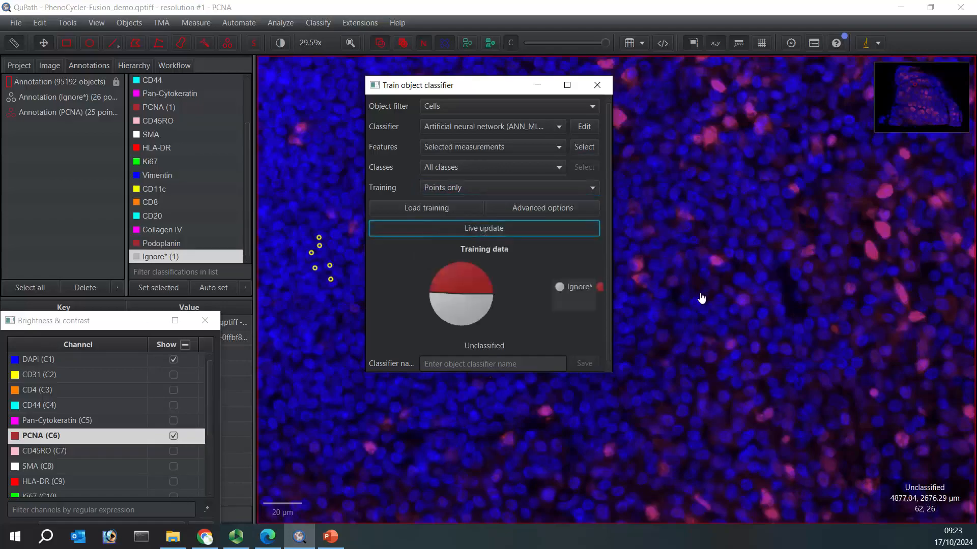
- Display the cell detections over the image and check the live classification across the tissue
{"action": "left_click", "coordinate": [465, 45]}
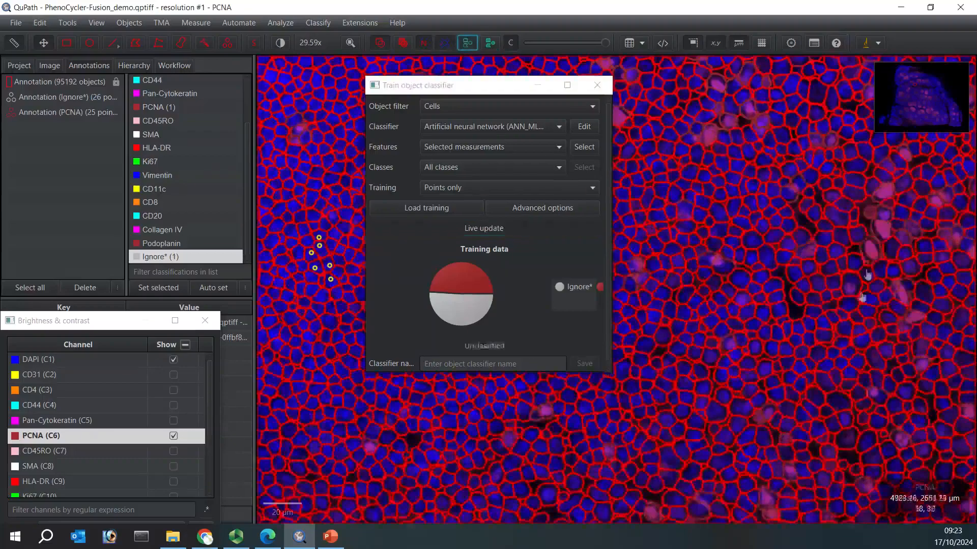
{"action": "scroll", "coordinate": [875, 204], "scroll_direction": "up", "scroll_amount": 5}
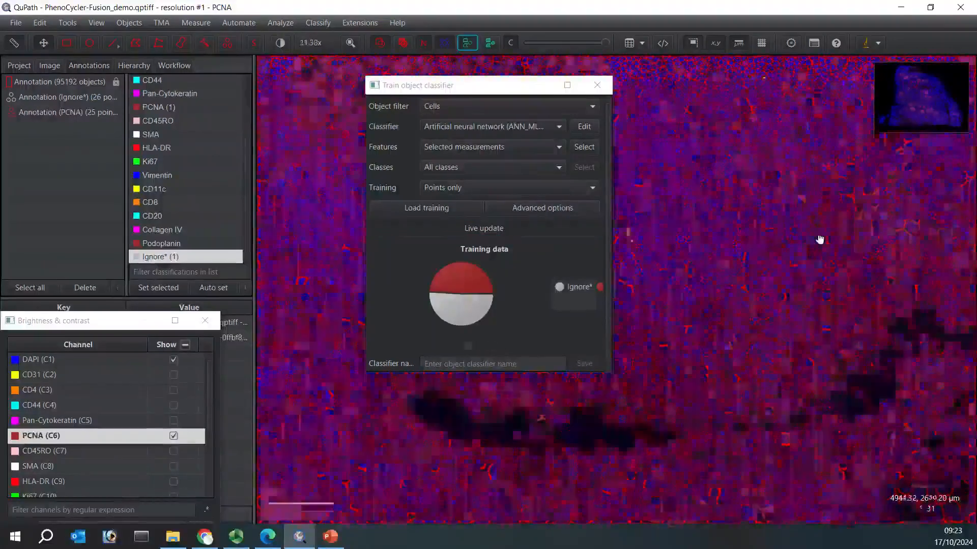
{"action": "scroll", "coordinate": [814, 255], "scroll_direction": "up", "scroll_amount": 3}
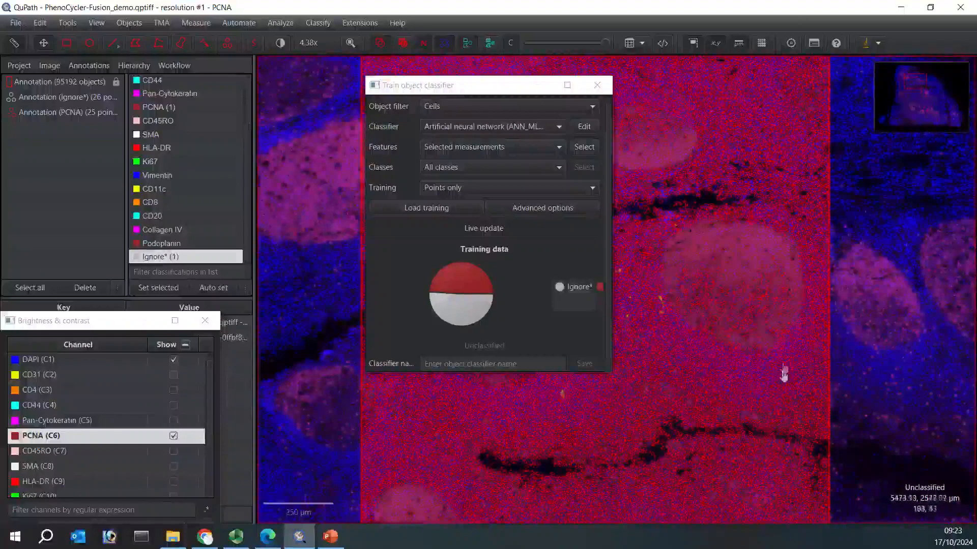
- Save the object classifier under the name PCNA and close the training dialog
{"action": "left_click", "coordinate": [439, 366]}
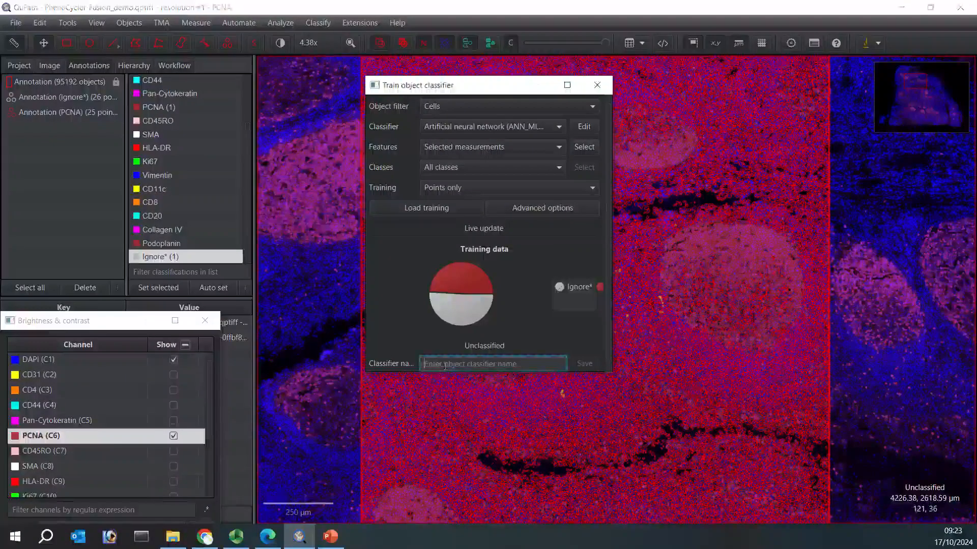
{"action": "type", "text": "PCN"}
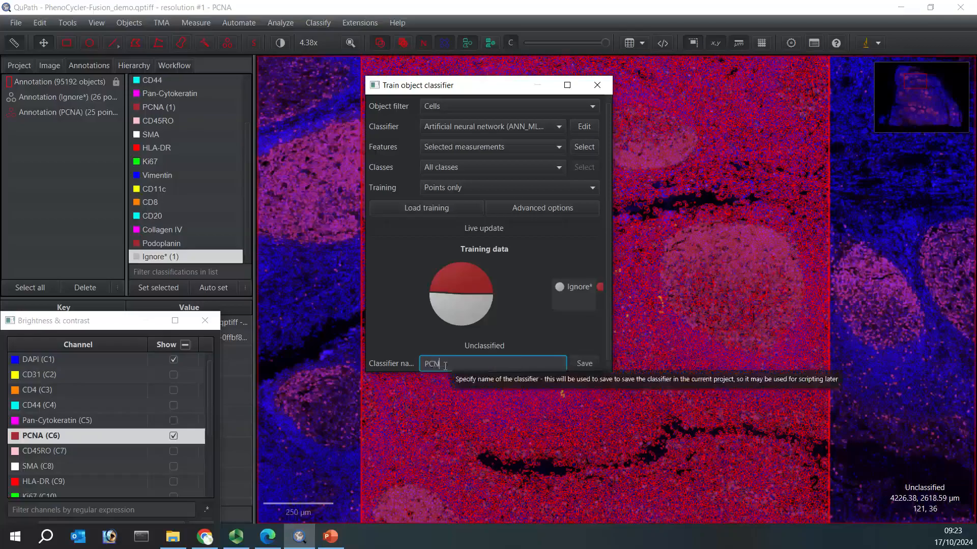
{"action": "left_click", "coordinate": [583, 364]}
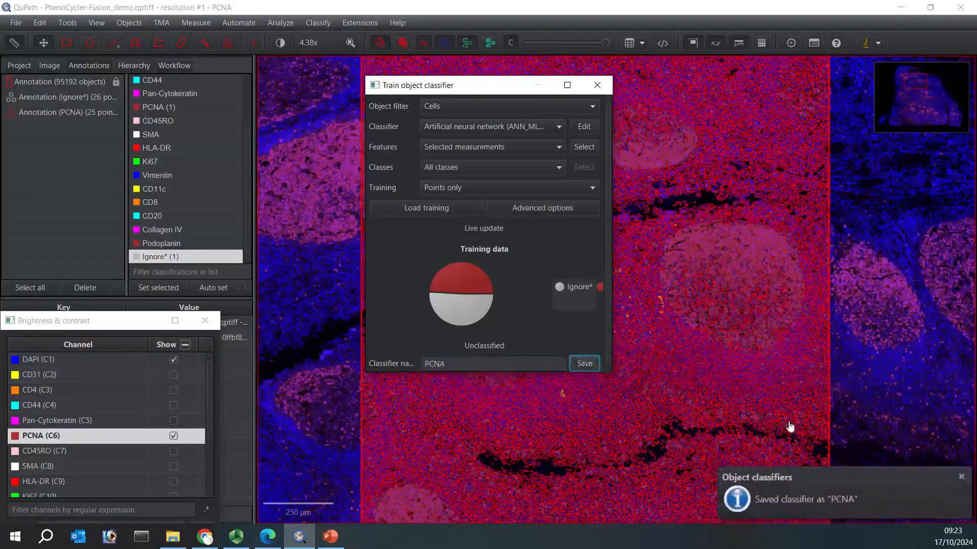
{"action": "left_click", "coordinate": [596, 87]}
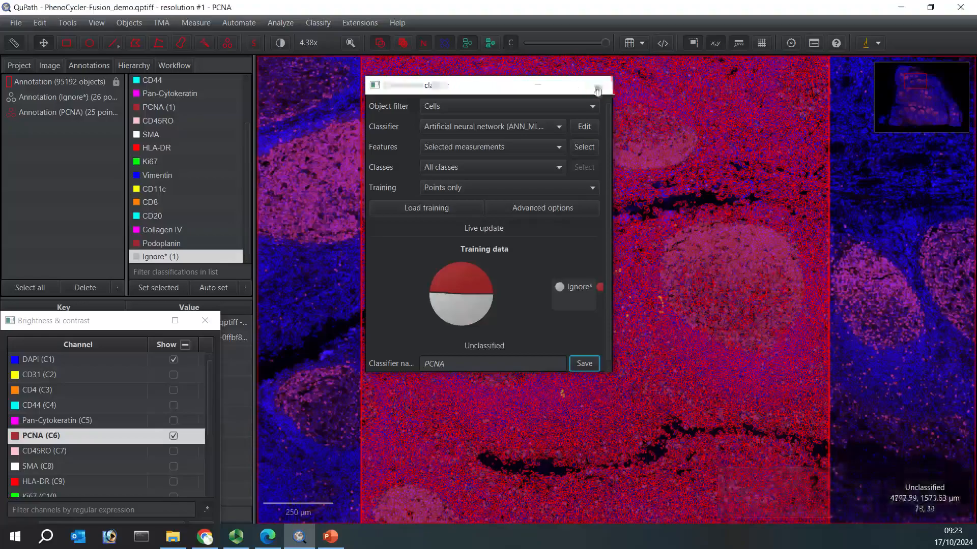
- Review the list of saved object classifiers and highlight the Ki67 image entry in the project
{"action": "left_click", "coordinate": [320, 23]}
{"action": "mouse_move", "coordinate": [348, 43]}
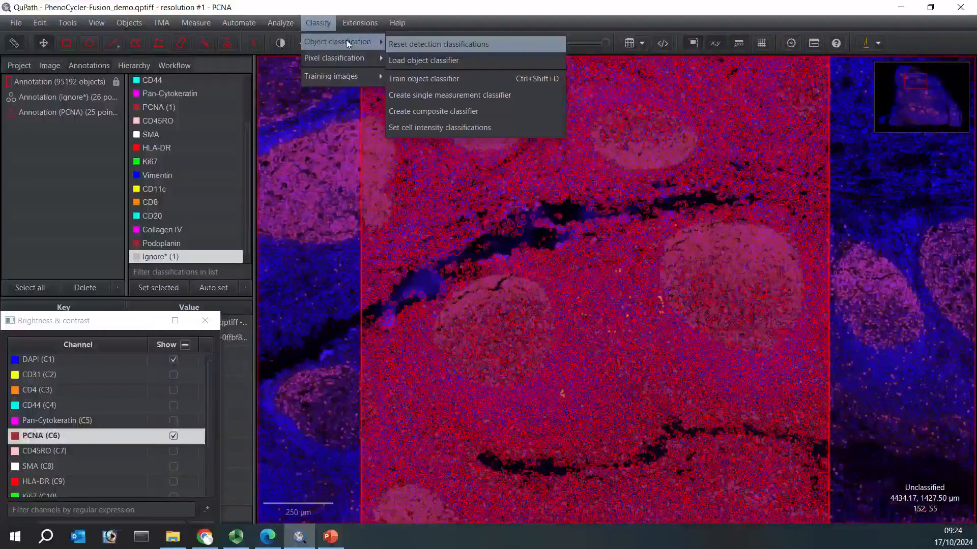
{"action": "left_click", "coordinate": [417, 59]}
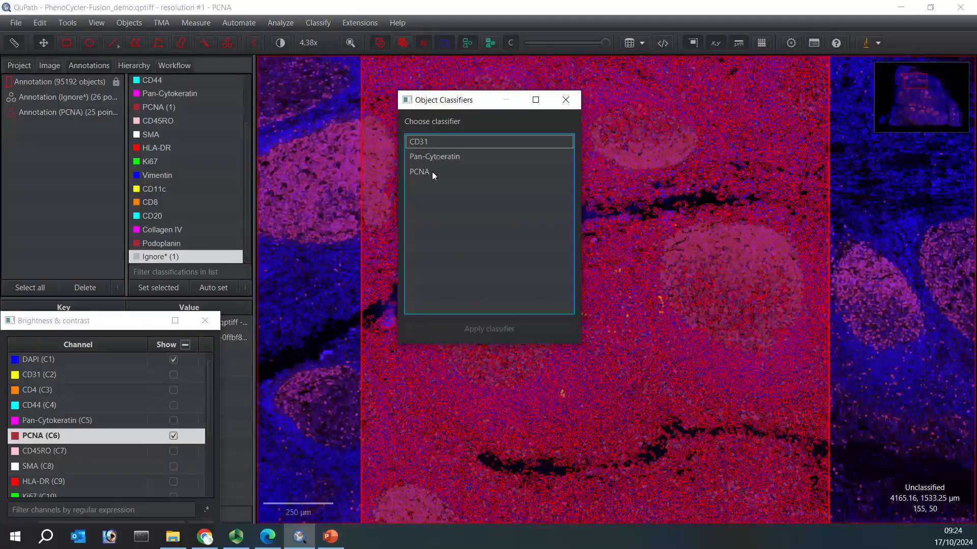
{"action": "left_click", "coordinate": [81, 64]}
{"action": "left_click", "coordinate": [19, 65]}
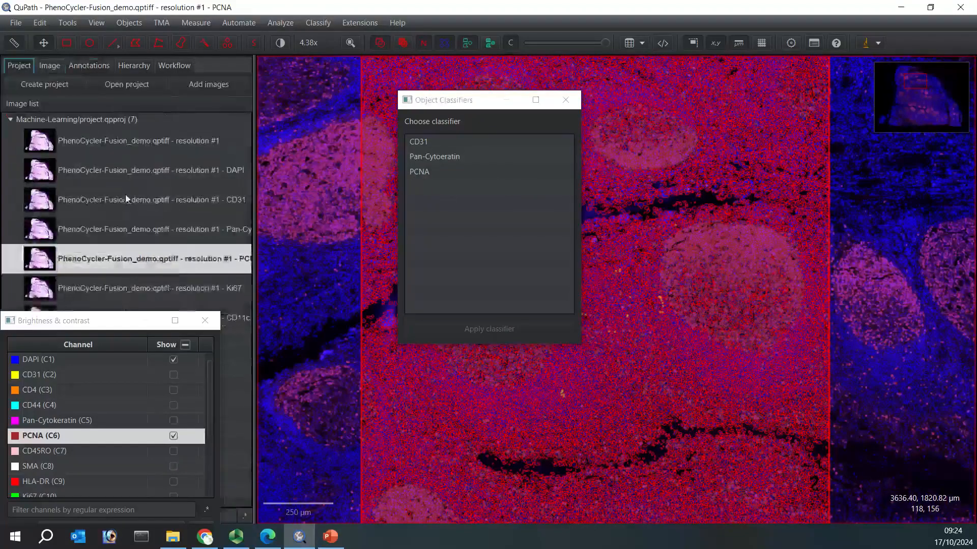
{"action": "left_click", "coordinate": [202, 291]}
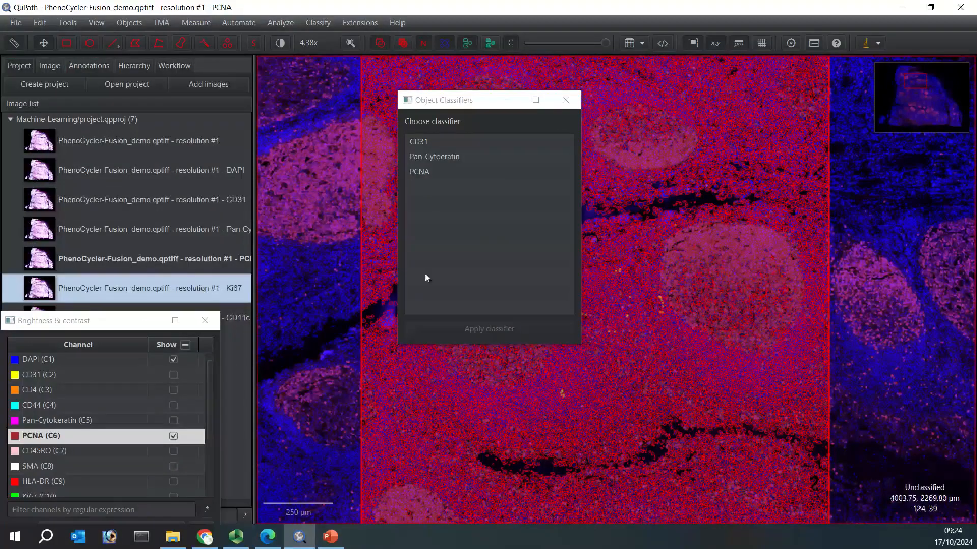
{"action": "left_click", "coordinate": [565, 100]}
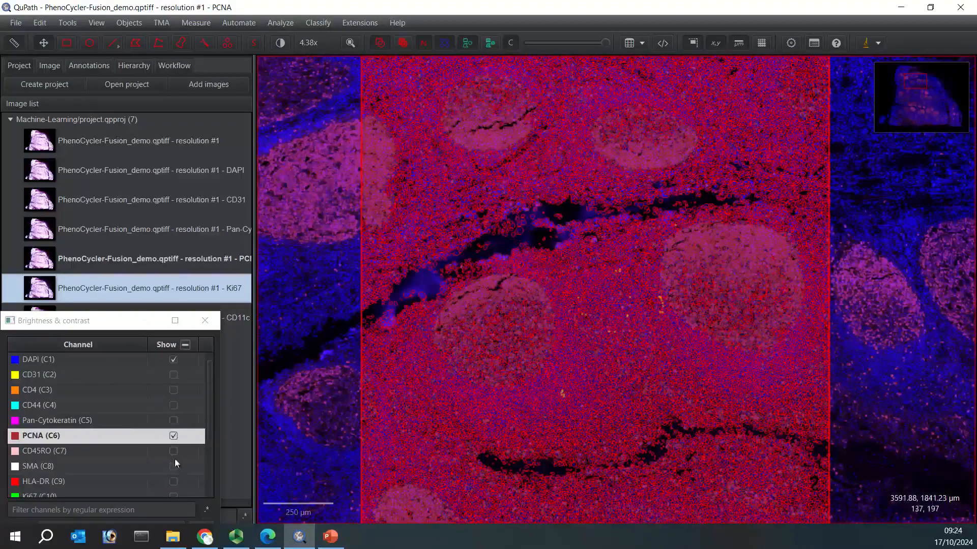
- Show the Ki67 channel instead of PCNA and auto-adjust the Ki67 contrast
{"action": "left_click", "coordinate": [173, 495]}
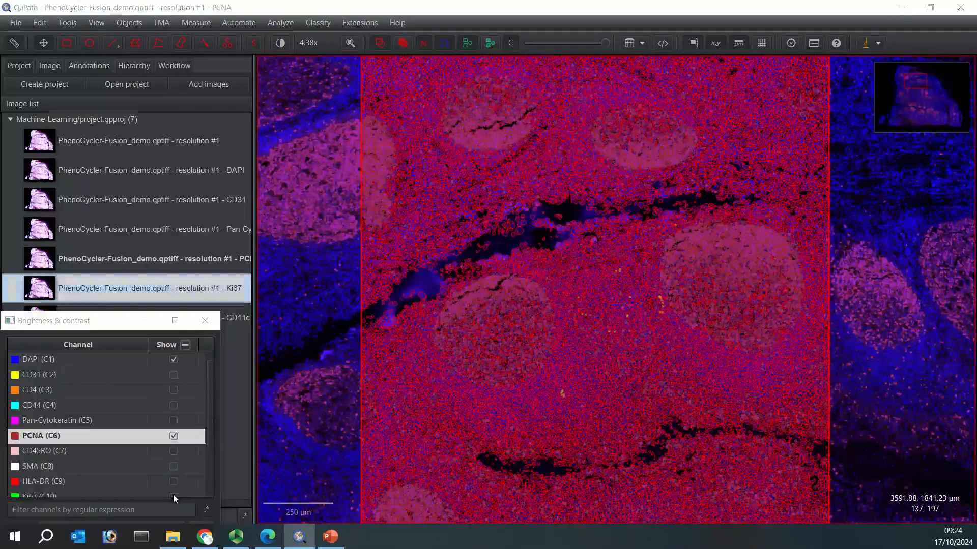
{"action": "left_click", "coordinate": [173, 436]}
{"action": "left_click_drag", "start_coordinate": [127, 324], "coordinate": [185, 100]}
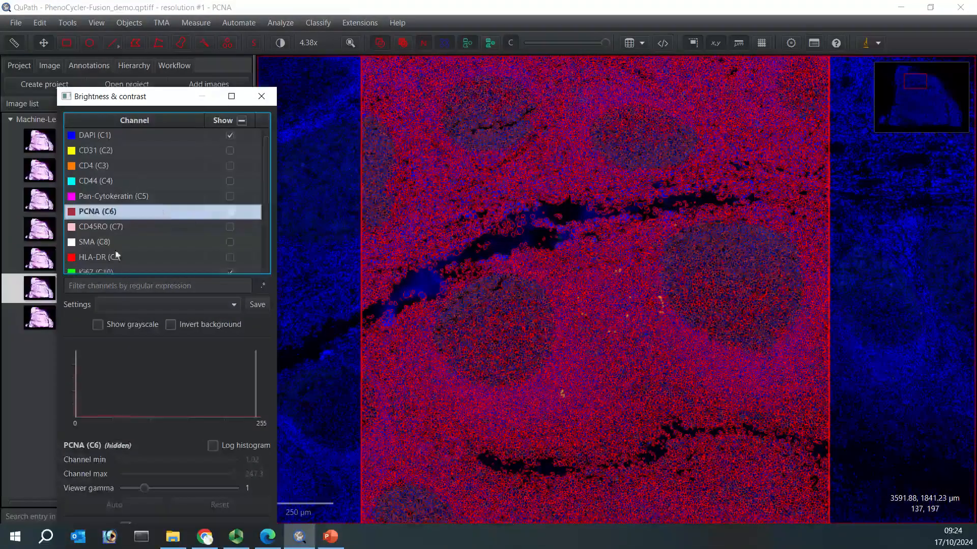
{"action": "left_click", "coordinate": [100, 271]}
{"action": "left_click", "coordinate": [113, 505]}
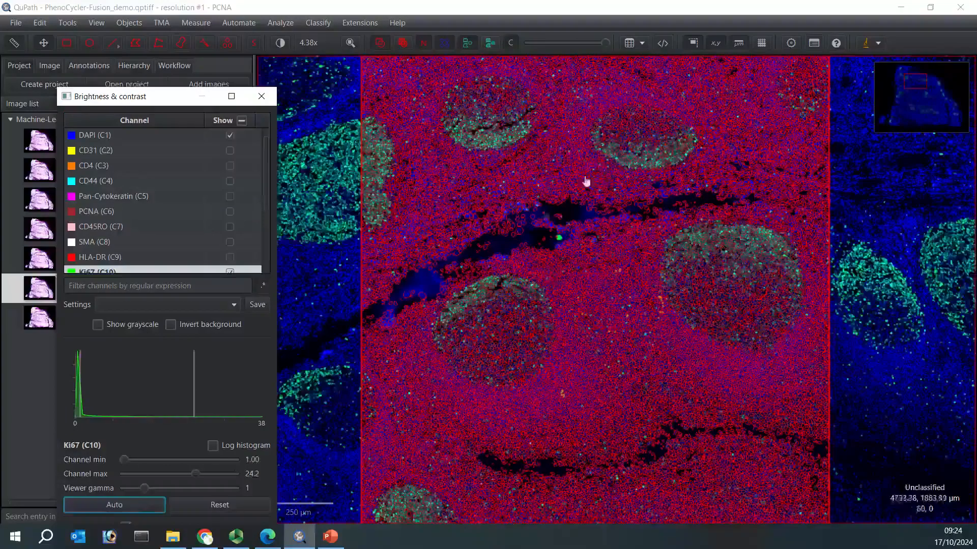
- Open the Ki67 image from the project and auto-adjust its Ki67 channel contrast
{"action": "scroll", "coordinate": [545, 215], "scroll_direction": "up", "scroll_amount": 5}
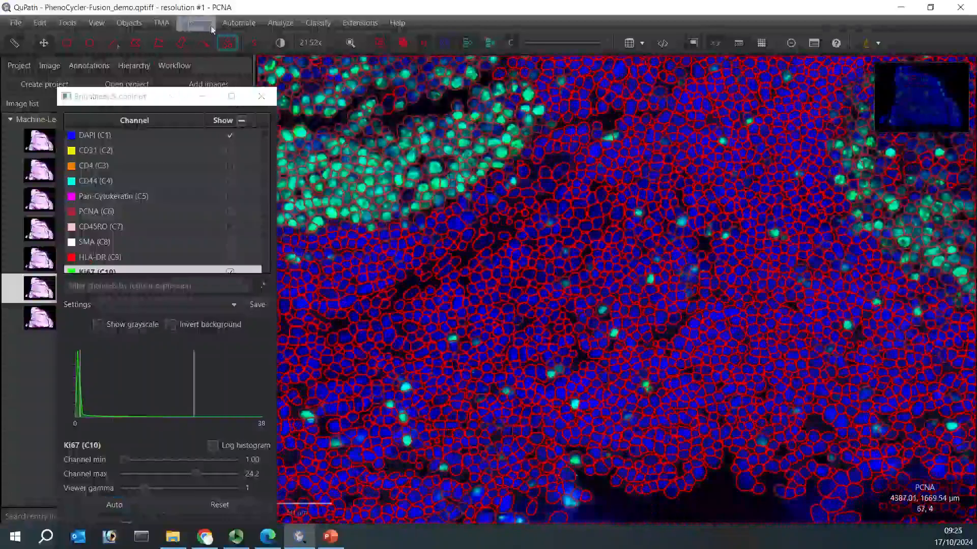
{"action": "left_click_drag", "start_coordinate": [186, 100], "coordinate": [526, 154]}
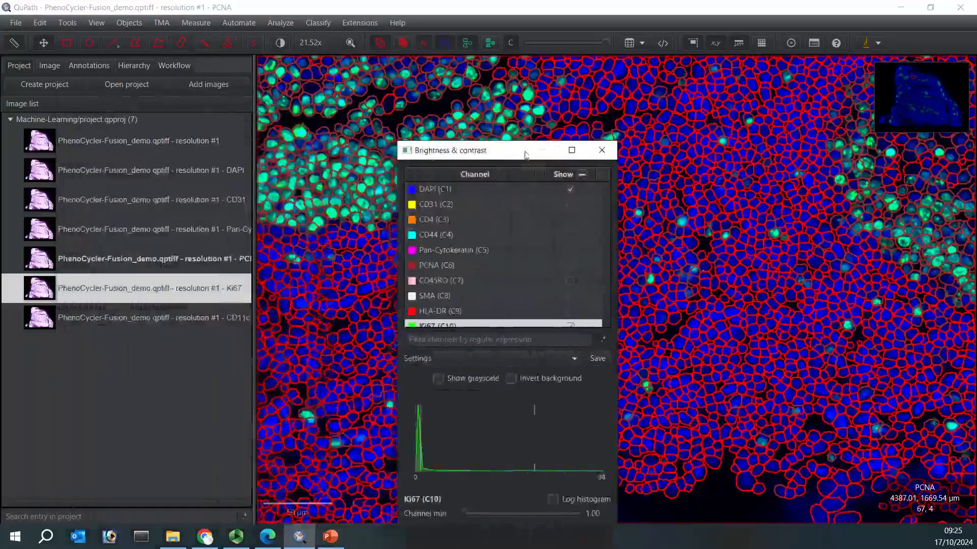
{"action": "left_click", "coordinate": [114, 289]}
{"action": "double_click", "coordinate": [114, 288]}
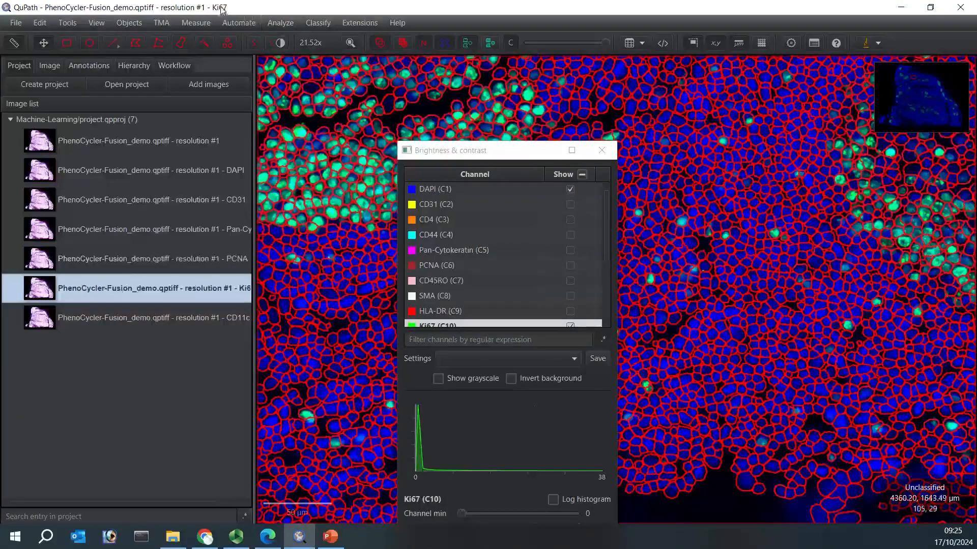
{"action": "left_click_drag", "start_coordinate": [510, 151], "coordinate": [134, 100]}
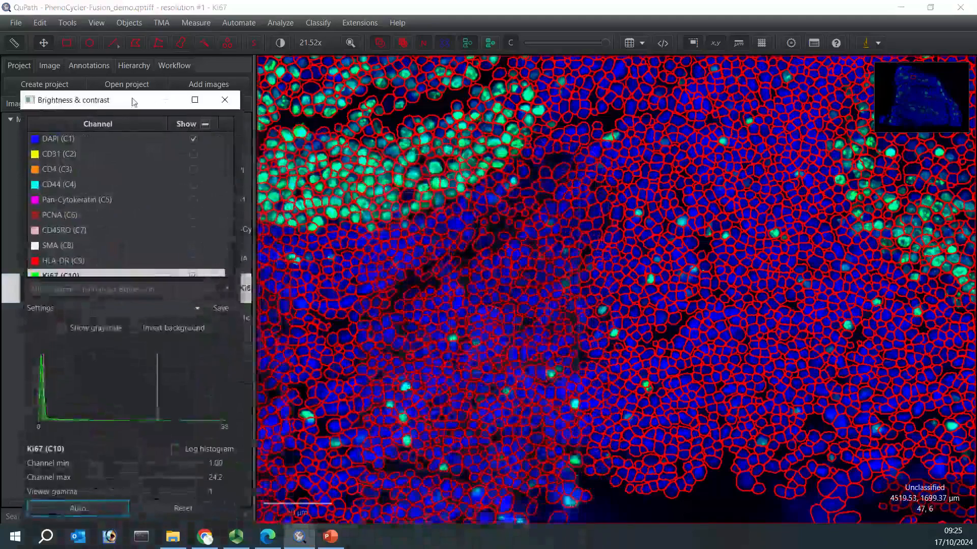
- Create a new points annotation and mark two brightly Ki67-positive cells in the dense green cluster
{"action": "left_click", "coordinate": [226, 43]}
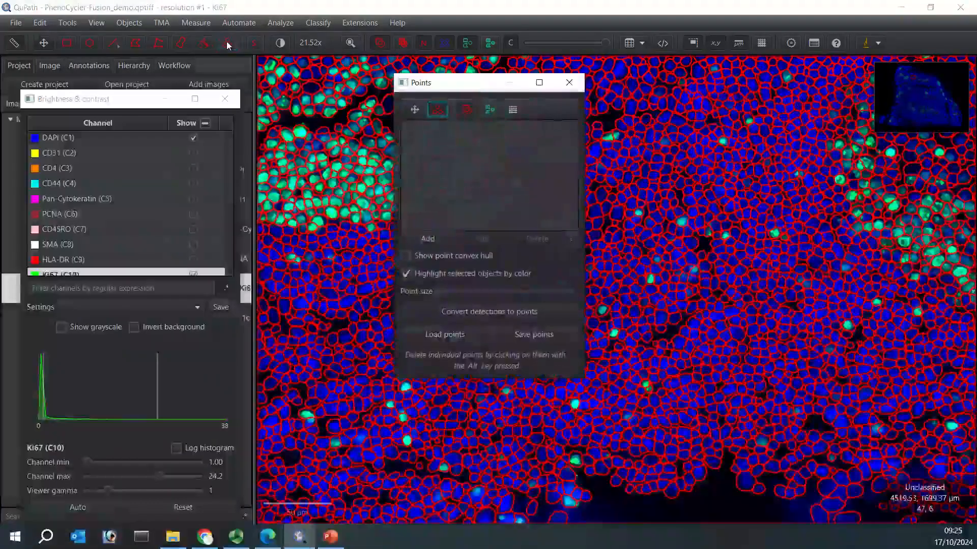
{"action": "left_click", "coordinate": [428, 238]}
{"action": "left_click", "coordinate": [352, 209]}
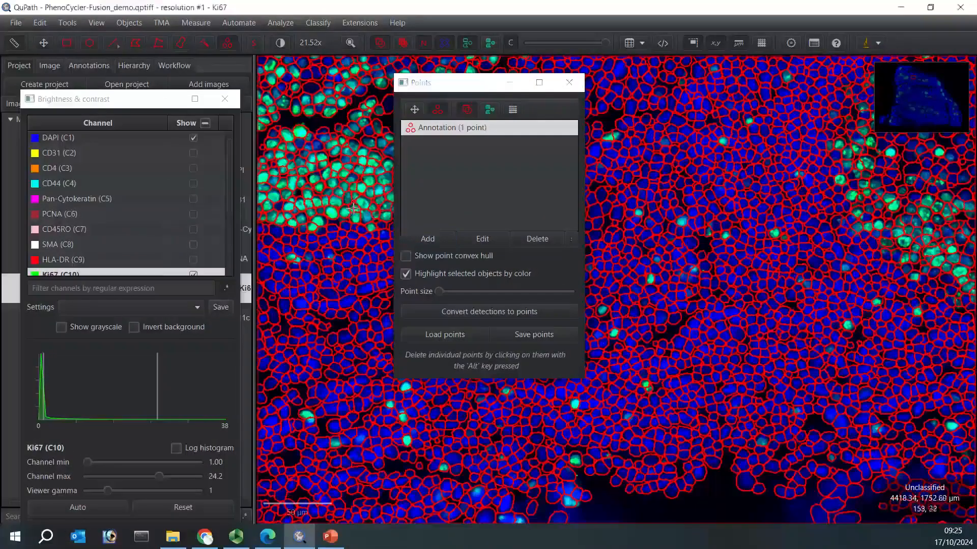
{"action": "left_click", "coordinate": [342, 209]}
- Assign the Ki67 class to the new two-point annotation
{"action": "left_click_drag", "start_coordinate": [142, 97], "coordinate": [122, 212]}
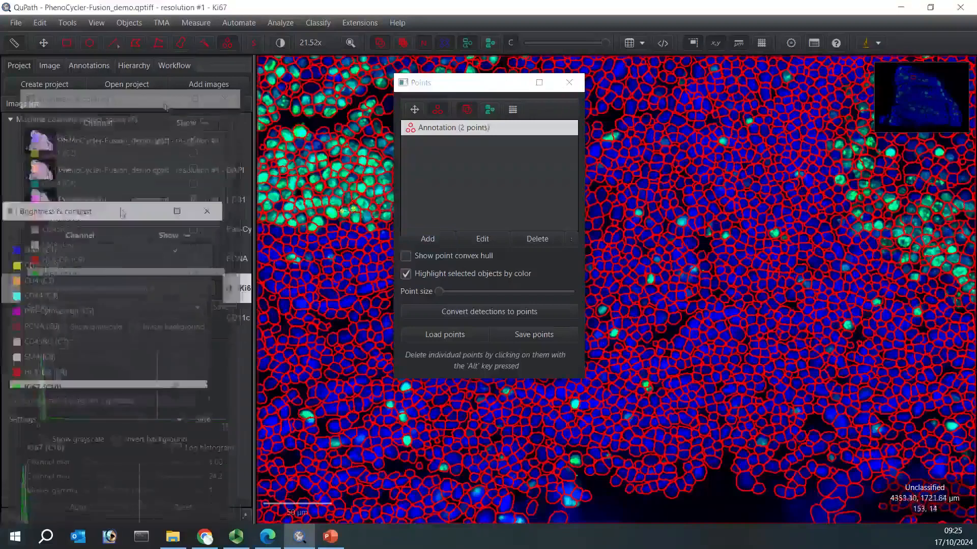
{"action": "left_click", "coordinate": [89, 66]}
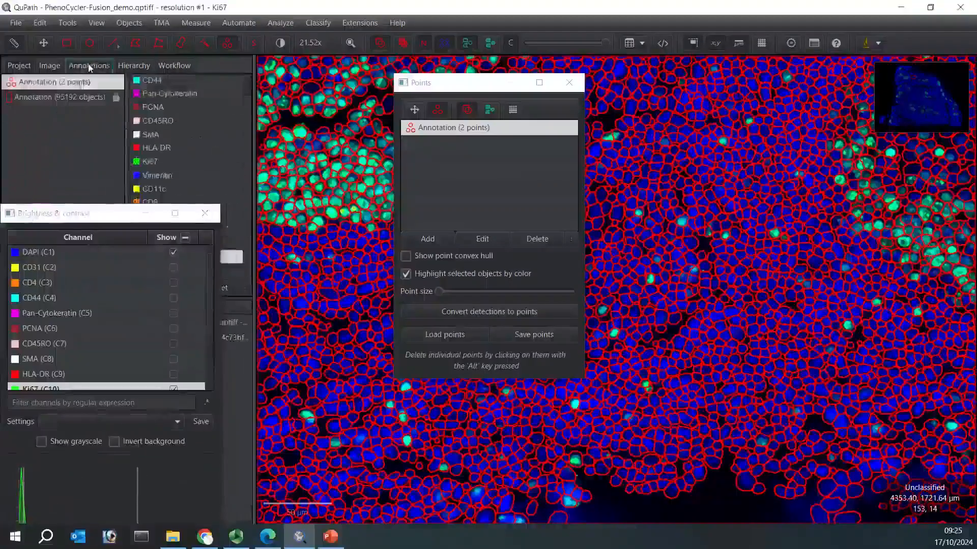
{"action": "left_click", "coordinate": [145, 166]}
{"action": "left_click_drag", "start_coordinate": [128, 216], "coordinate": [114, 325]}
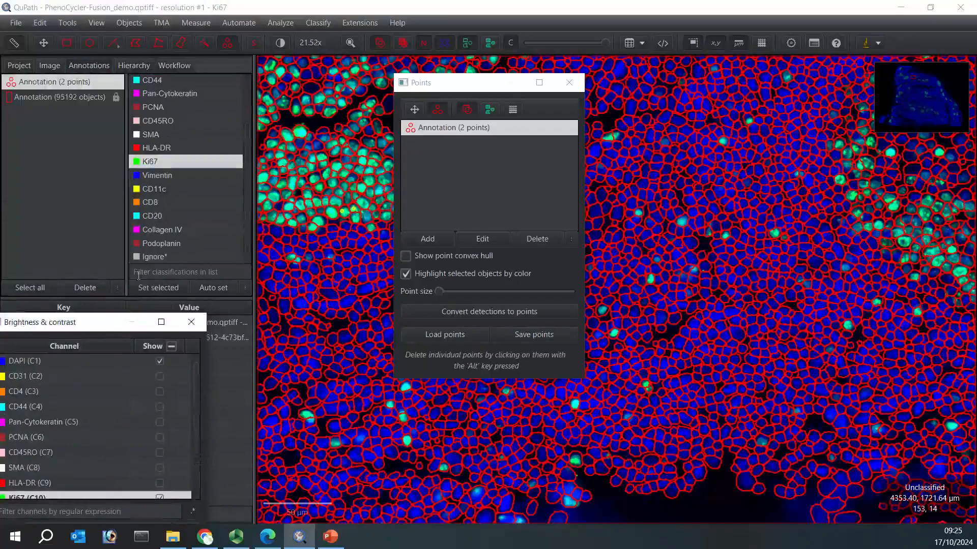
{"action": "left_click", "coordinate": [144, 289]}
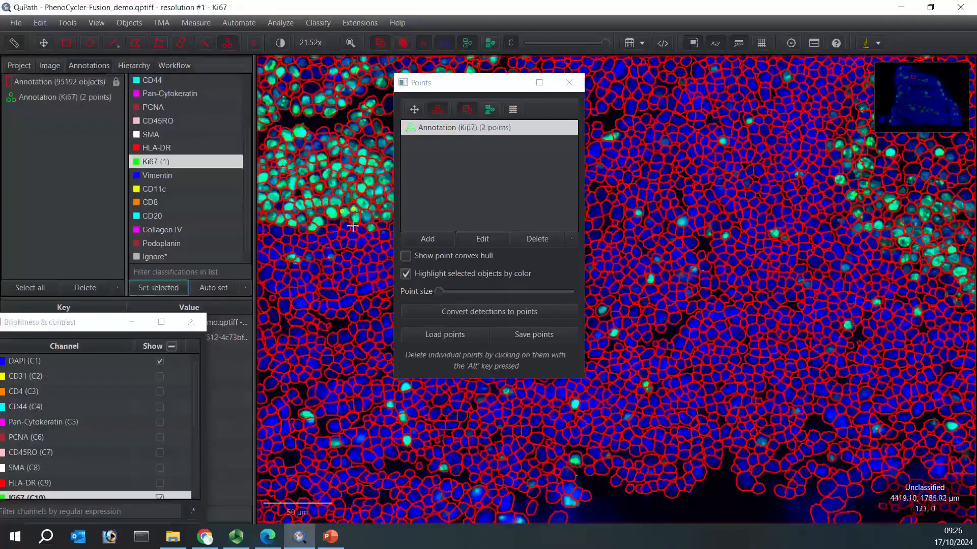
- Add points on further Ki67-positive green cells across the visible tissue until the Ki67 annotation holds 28 points
{"action": "left_click", "coordinate": [361, 189]}
{"action": "left_click", "coordinate": [649, 281]}
{"action": "left_click", "coordinate": [683, 220]}
{"action": "left_click", "coordinate": [724, 236]}
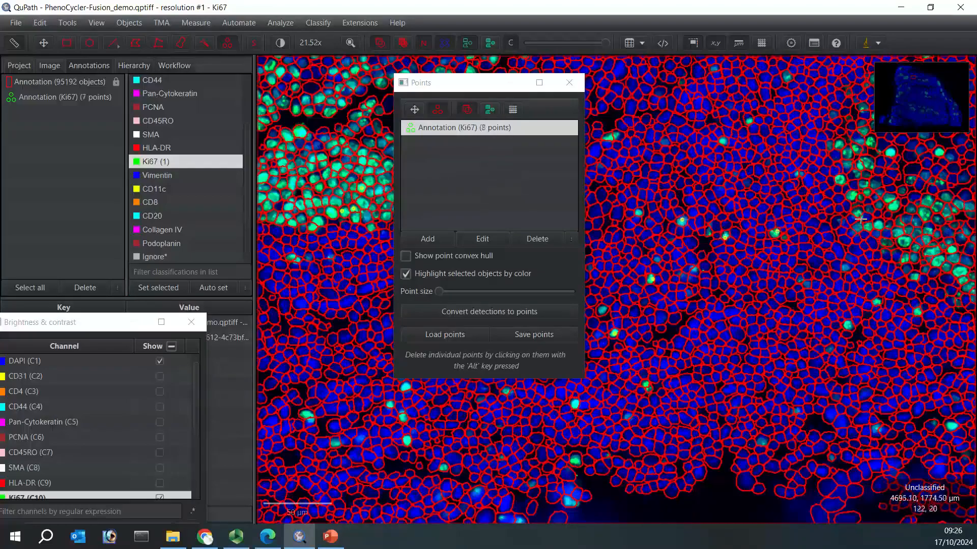
{"action": "left_click", "coordinate": [876, 227]}
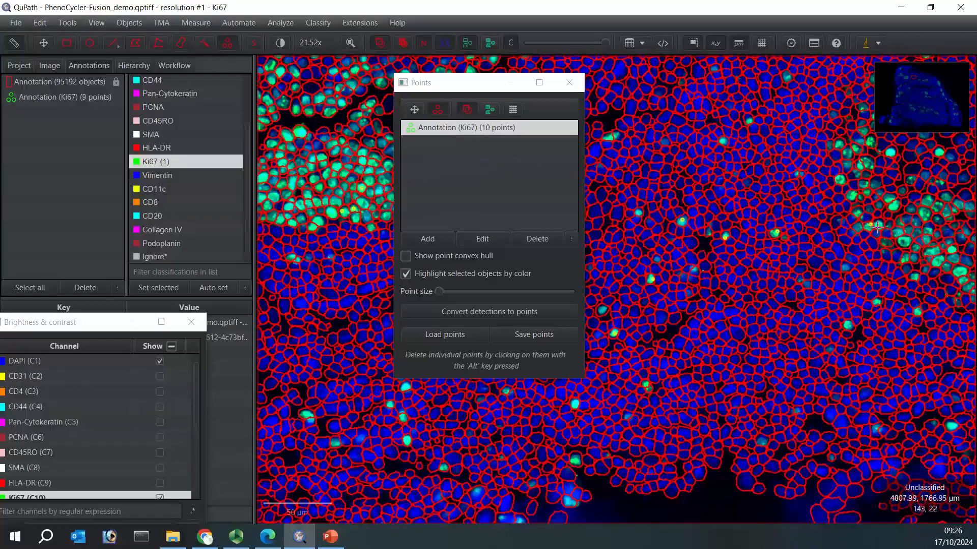
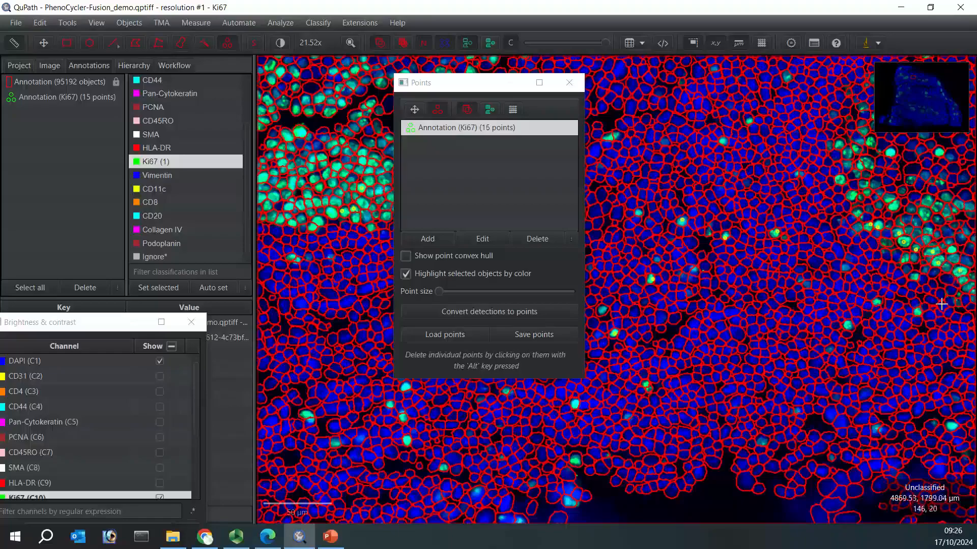
{"action": "left_click", "coordinate": [917, 310]}
{"action": "left_click", "coordinate": [877, 304]}
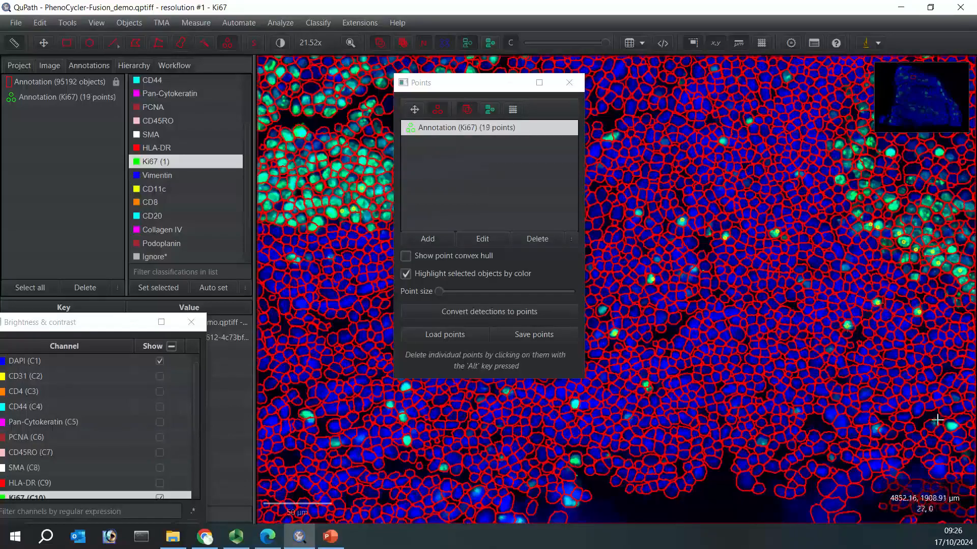
{"action": "left_click", "coordinate": [953, 426]}
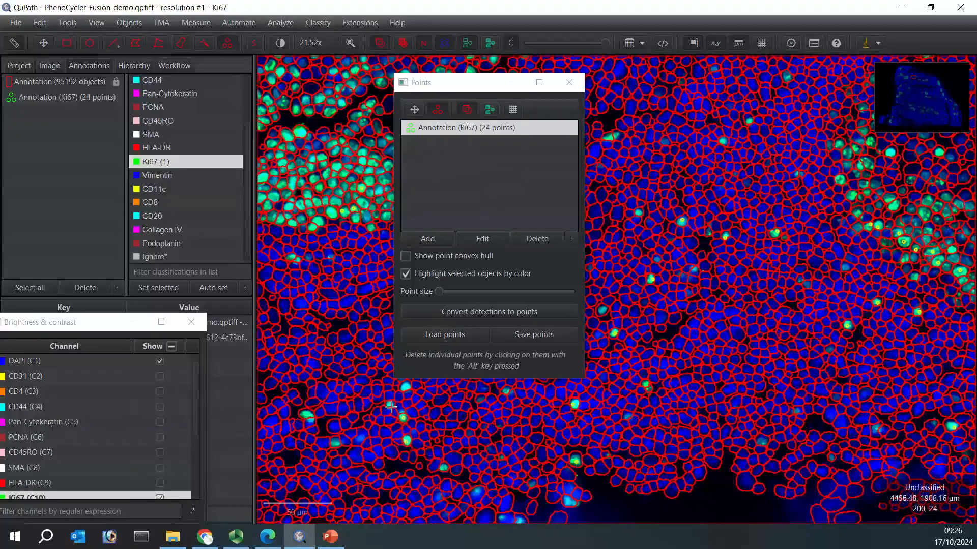
{"action": "left_click", "coordinate": [390, 404]}
{"action": "left_click", "coordinate": [304, 413]}
{"action": "left_click", "coordinate": [299, 133]}
- Create a second points annotation with one point on a Ki67-negative blue cell and assign it the Ignore* class
{"action": "left_click", "coordinate": [427, 237]}
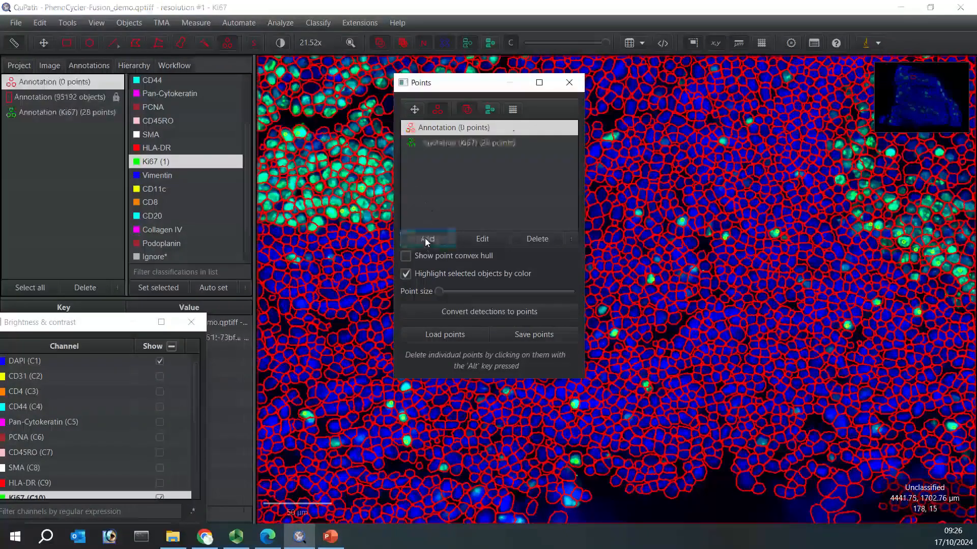
{"action": "left_click", "coordinate": [694, 323]}
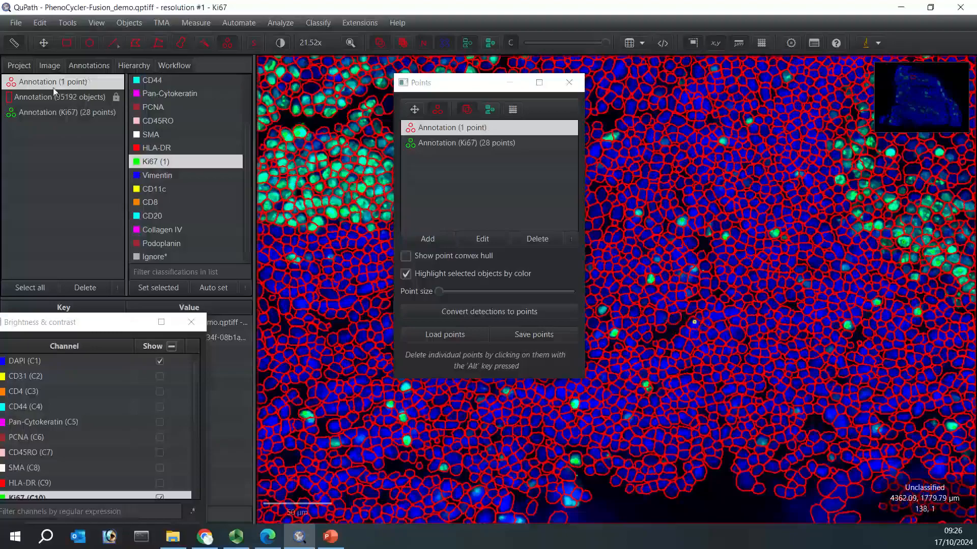
{"action": "left_click", "coordinate": [150, 255]}
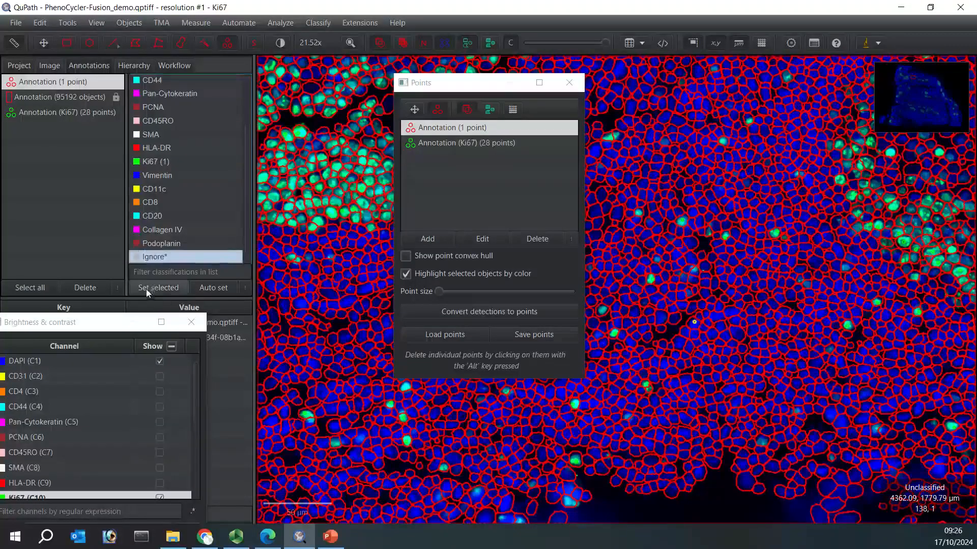
{"action": "left_click", "coordinate": [146, 289]}
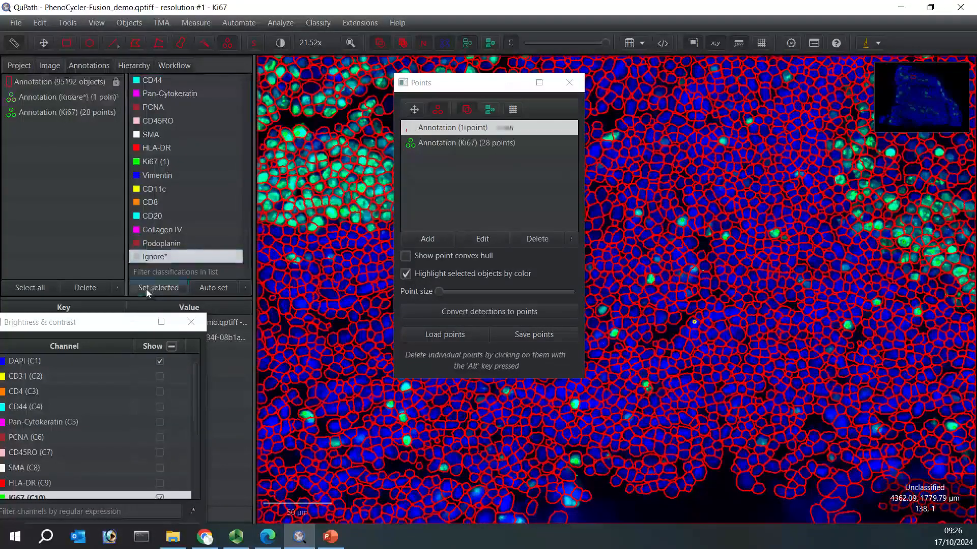
- Add points on further Ki67-negative blue cells across the visible tissue until the Ignore* annotation holds 28 points
{"action": "left_click", "coordinate": [731, 281]}
{"action": "left_click", "coordinate": [743, 239]}
{"action": "left_click", "coordinate": [733, 193]}
{"action": "left_click", "coordinate": [720, 192]}
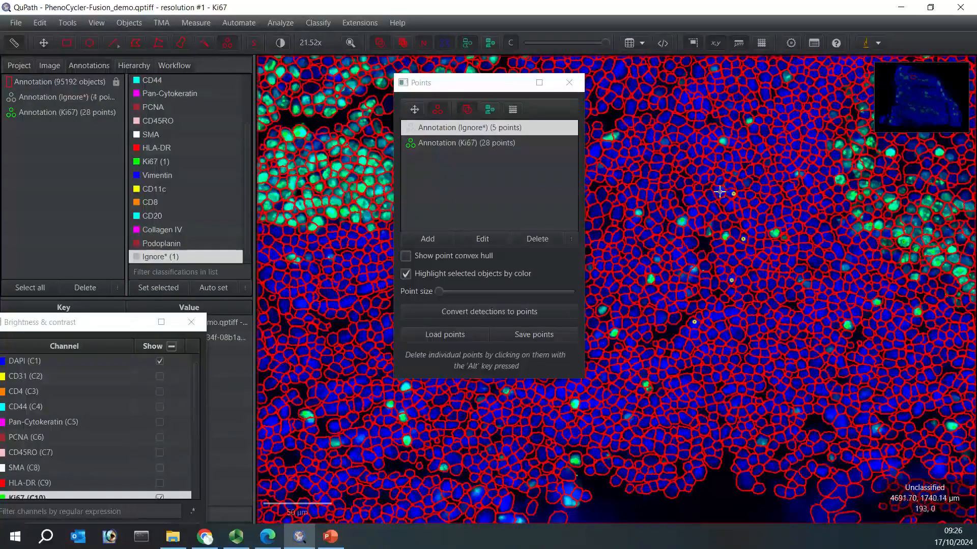
{"action": "left_click", "coordinate": [711, 156]}
{"action": "left_click", "coordinate": [700, 149]}
{"action": "left_click", "coordinate": [687, 130]}
{"action": "left_click", "coordinate": [701, 117]}
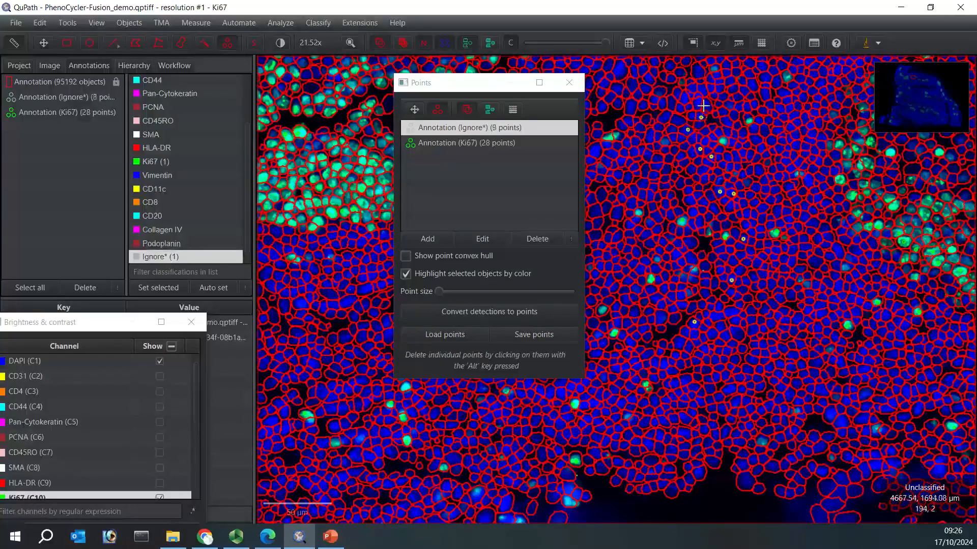
{"action": "left_click", "coordinate": [706, 104]}
{"action": "left_click", "coordinate": [698, 105]}
{"action": "left_click", "coordinate": [686, 100]}
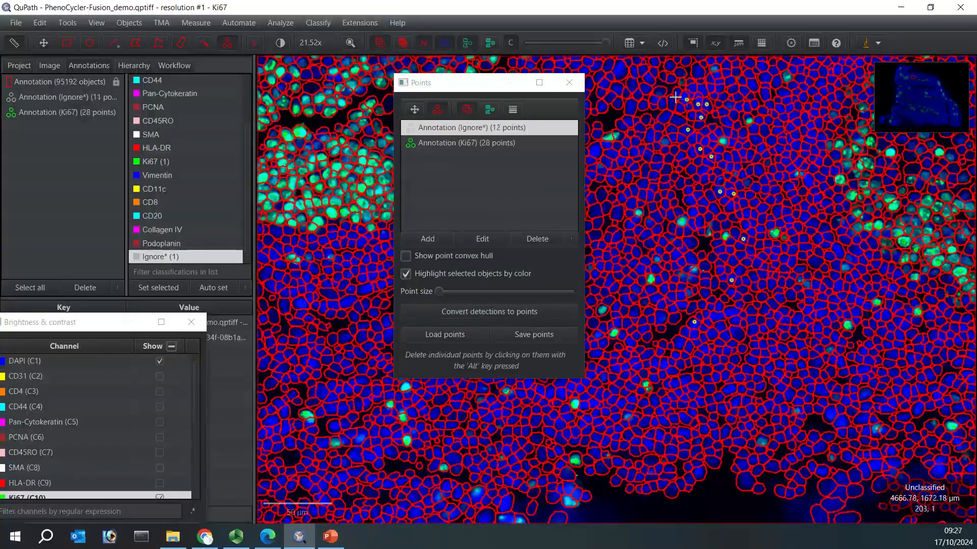
{"action": "left_click", "coordinate": [619, 72]}
{"action": "left_click", "coordinate": [619, 88]}
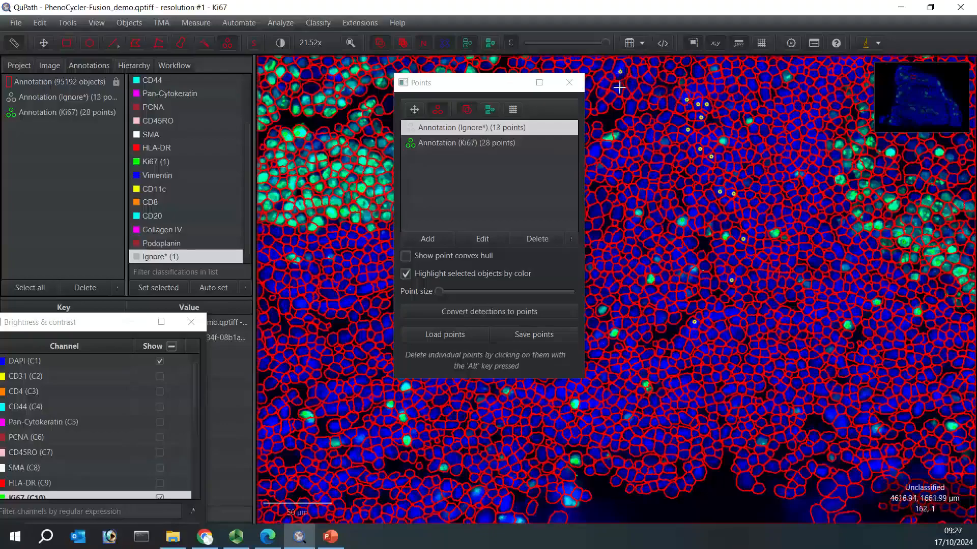
{"action": "left_click", "coordinate": [611, 97]}
{"action": "left_click", "coordinate": [604, 106]}
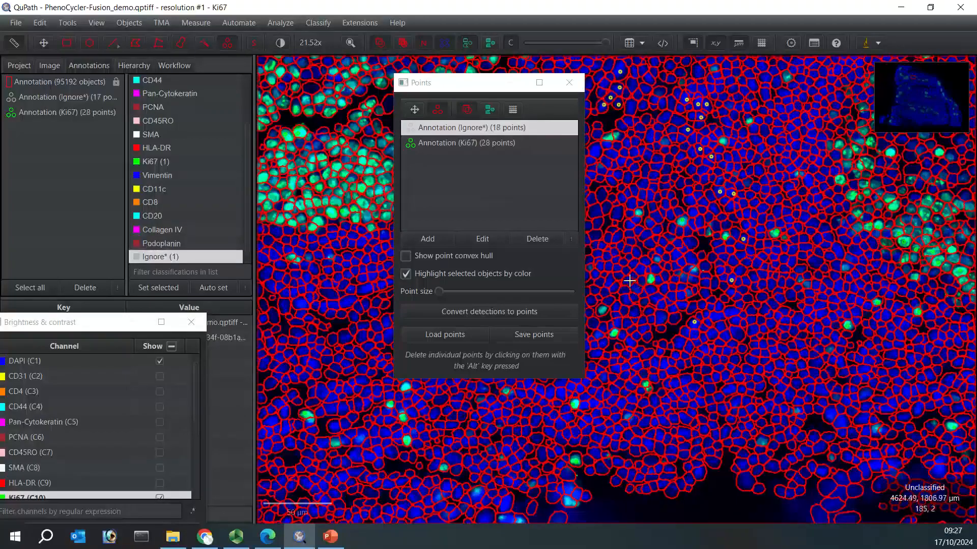
{"action": "left_click", "coordinate": [366, 288]}
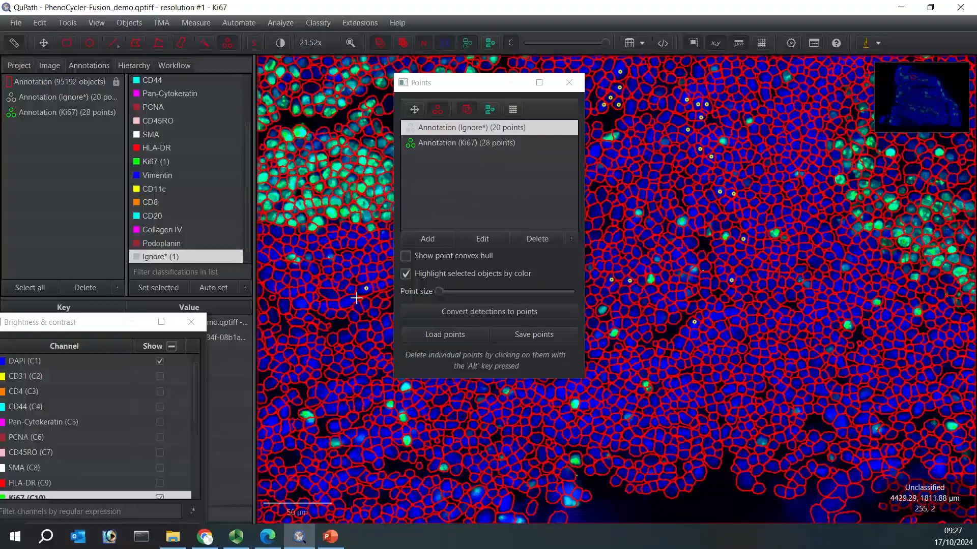
{"action": "left_click", "coordinate": [331, 317]}
{"action": "left_click", "coordinate": [295, 323]}
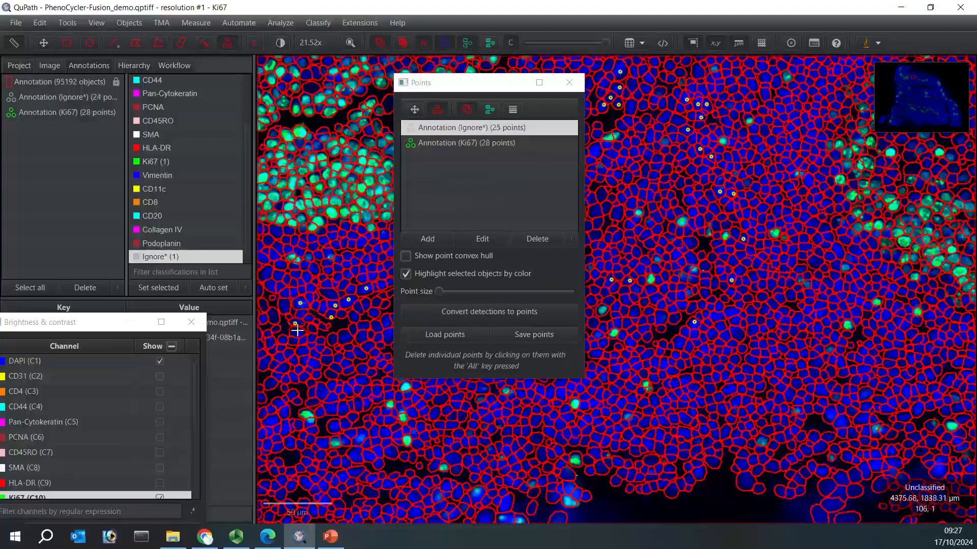
{"action": "left_click", "coordinate": [303, 351]}
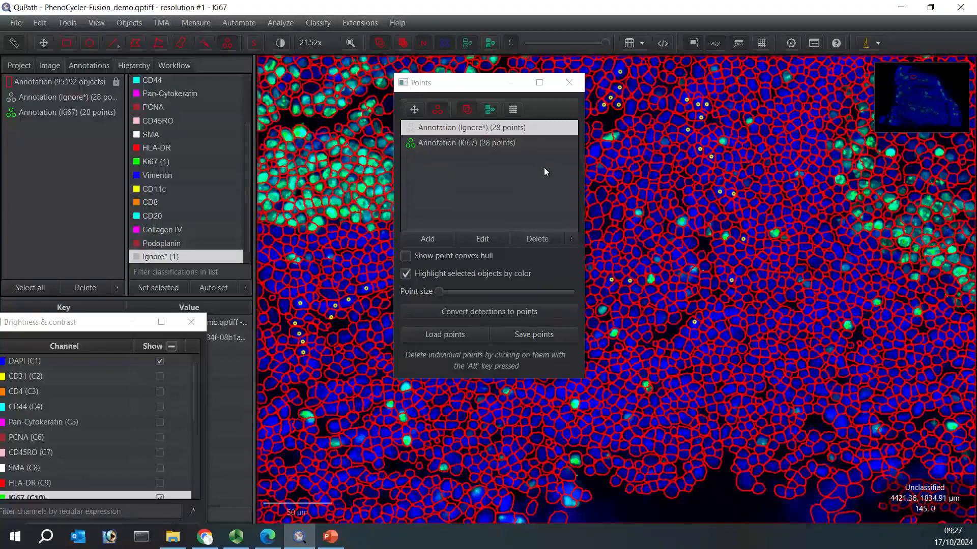
- Start training an object classifier with Cells as the object filter and Artificial neural network (ANN_MLP) as the classifier
{"action": "left_click", "coordinate": [574, 86]}
{"action": "left_click", "coordinate": [326, 24]}
{"action": "mouse_move", "coordinate": [327, 42]}
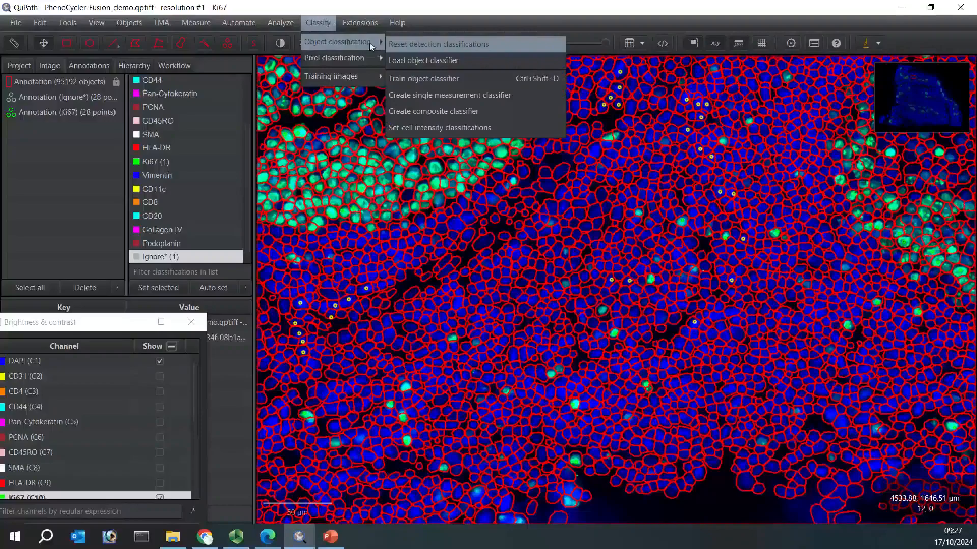
{"action": "left_click", "coordinate": [428, 82]}
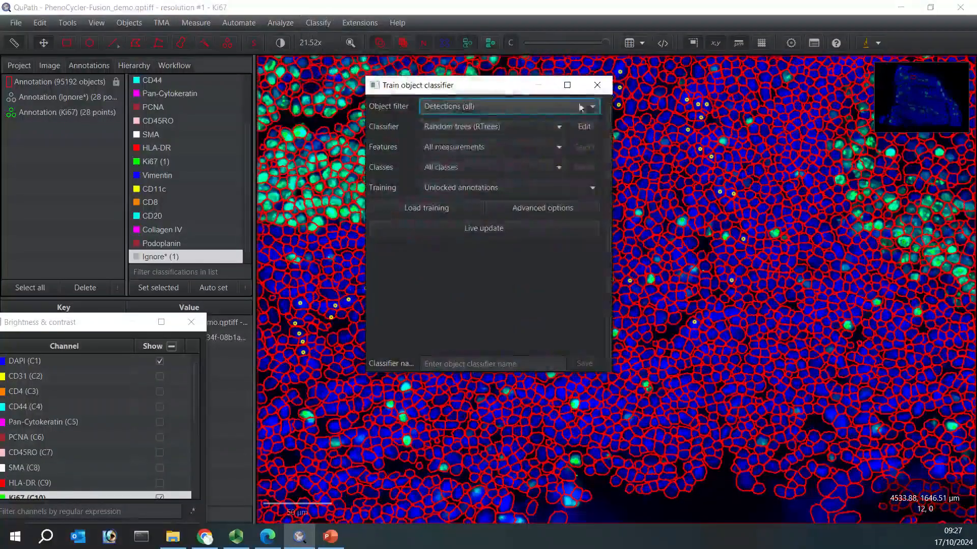
{"action": "left_click", "coordinate": [593, 110]}
{"action": "left_click", "coordinate": [469, 158]}
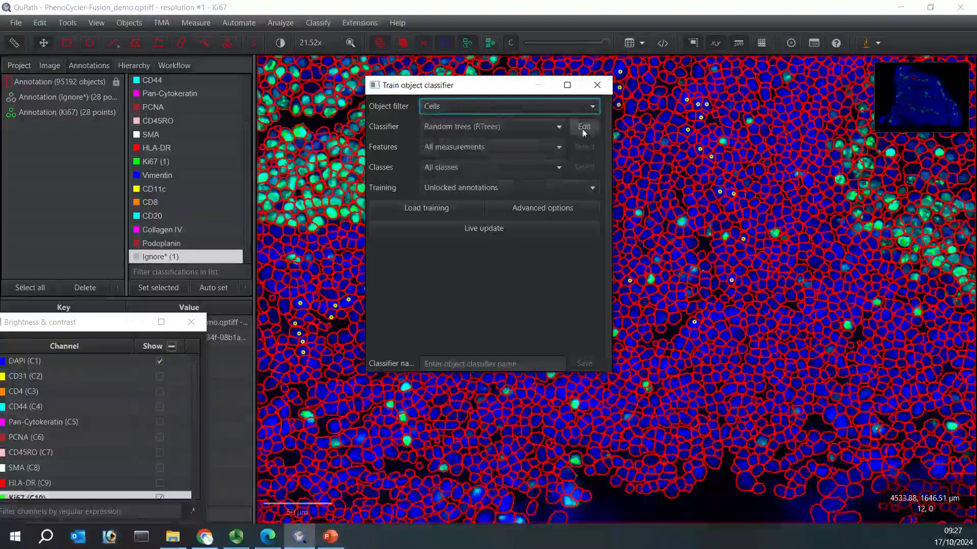
{"action": "left_click", "coordinate": [560, 125]}
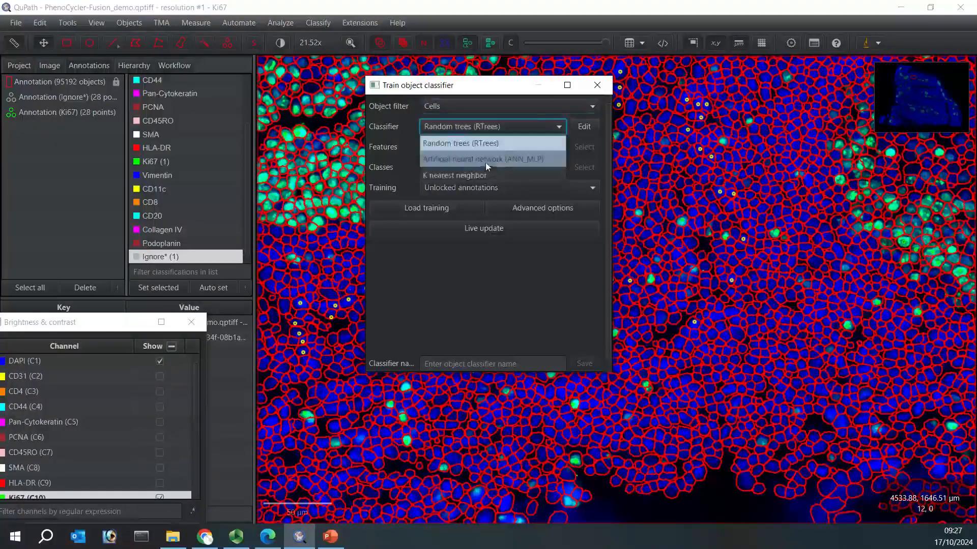
{"action": "left_click", "coordinate": [485, 163]}
- Restrict the classifier features to selected measurements, filtering the list by "ki" and including all Ki67 measurements
{"action": "left_click", "coordinate": [559, 147]}
{"action": "left_click", "coordinate": [493, 178]}
{"action": "left_click", "coordinate": [584, 149]}
{"action": "left_click", "coordinate": [411, 366]}
{"action": "type", "text": "ki"}
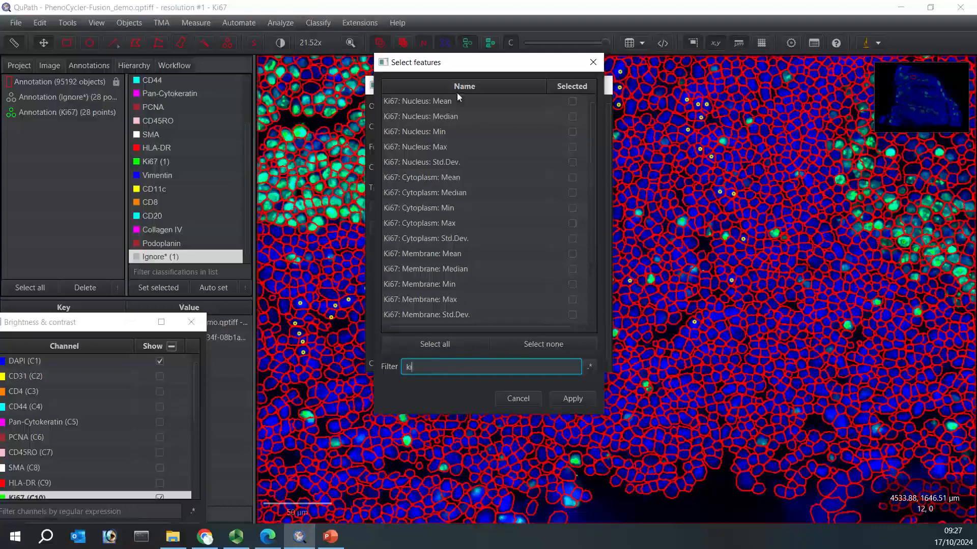
{"action": "left_click", "coordinate": [437, 344]}
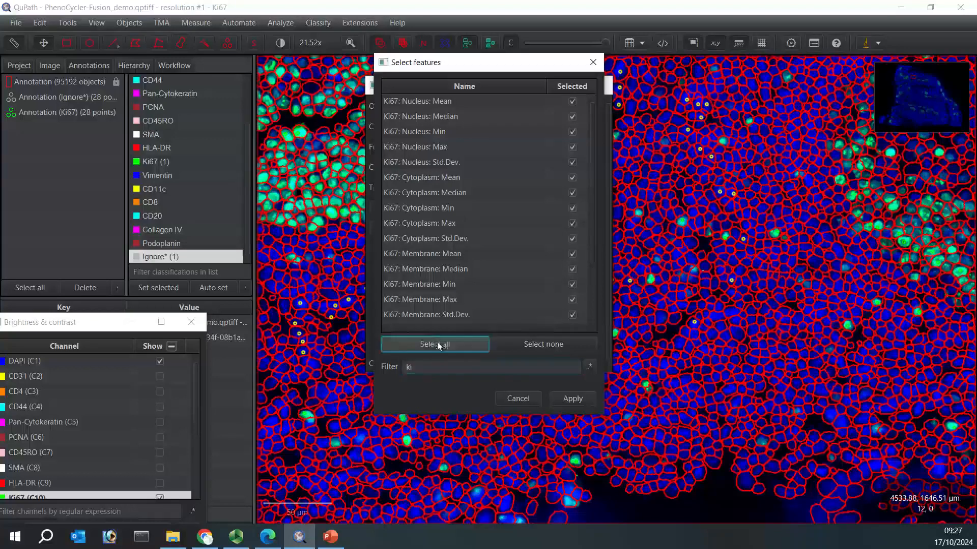
{"action": "left_click", "coordinate": [573, 399]}
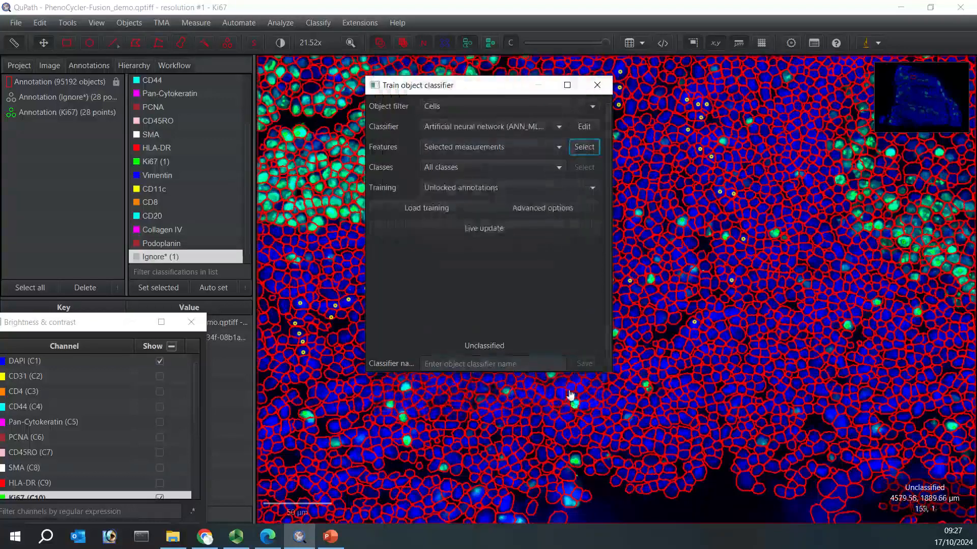
- Set the training to Points only and turn on live update for the classifier
{"action": "left_click", "coordinate": [590, 188]}
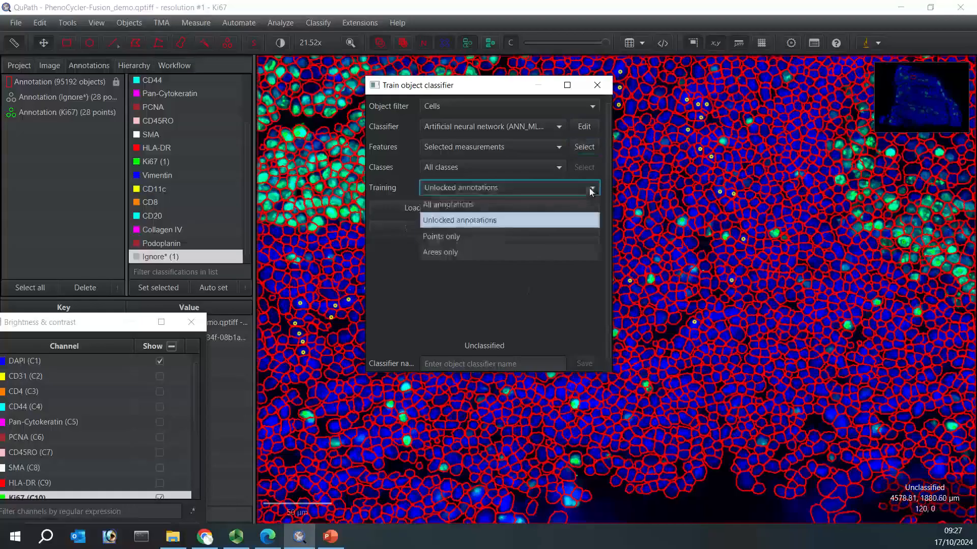
{"action": "left_click", "coordinate": [474, 234]}
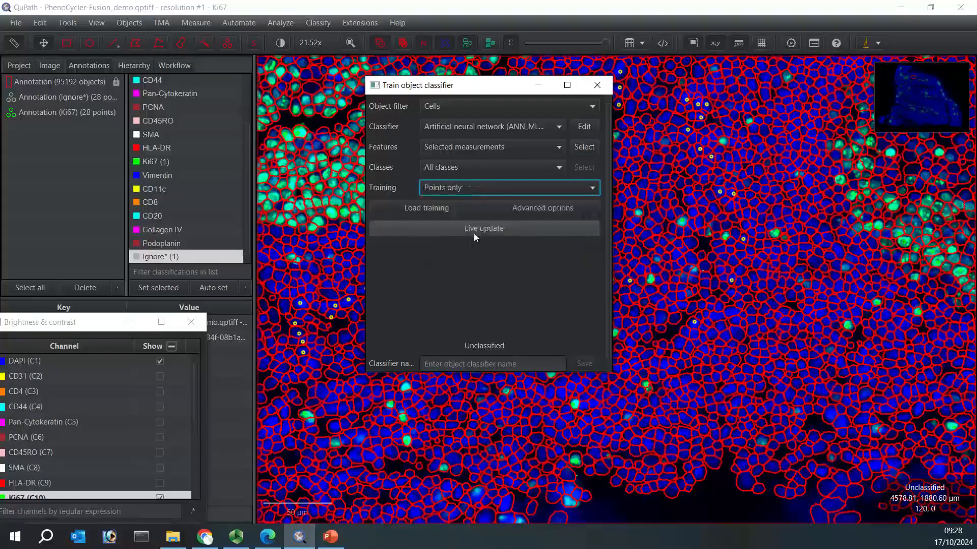
{"action": "left_click", "coordinate": [474, 230]}
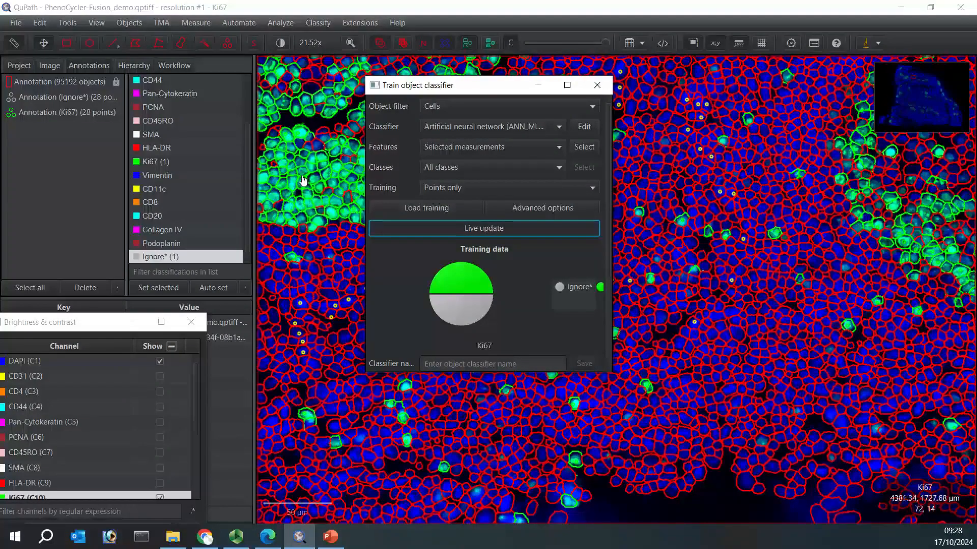
- Save the trained object classifier as "Ki67", save the image data, and close the classifier training window
{"action": "left_click", "coordinate": [436, 364]}
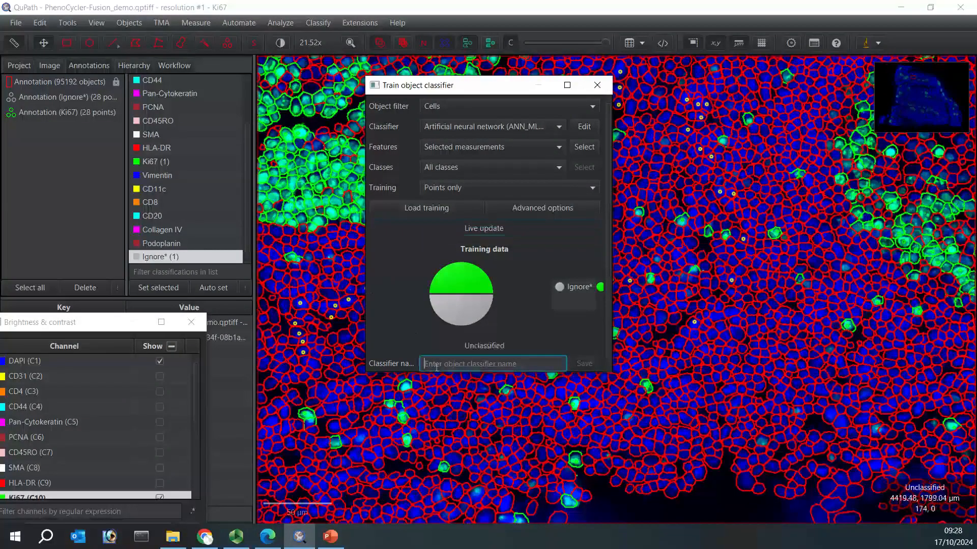
{"action": "type", "text": "Ki67"}
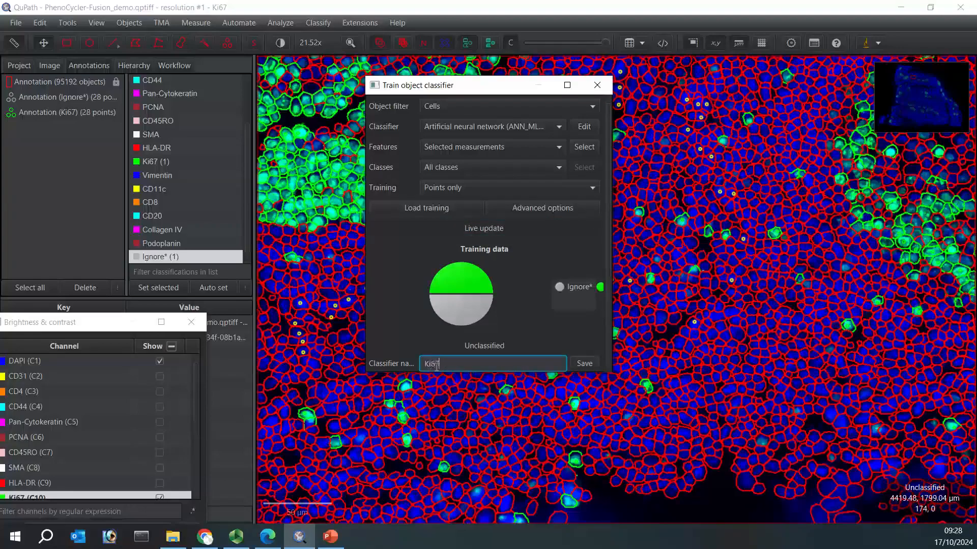
{"action": "left_click", "coordinate": [573, 364]}
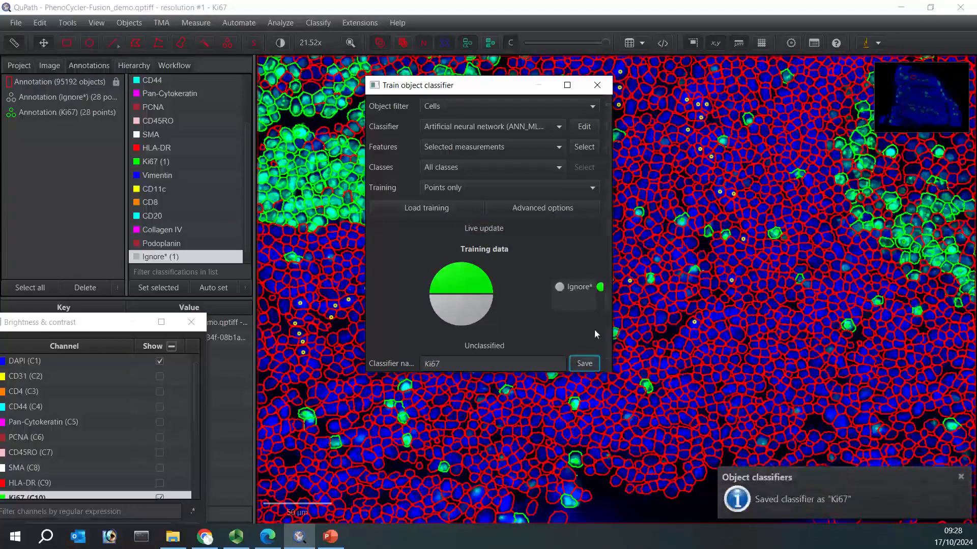
{"action": "left_click", "coordinate": [15, 22]}
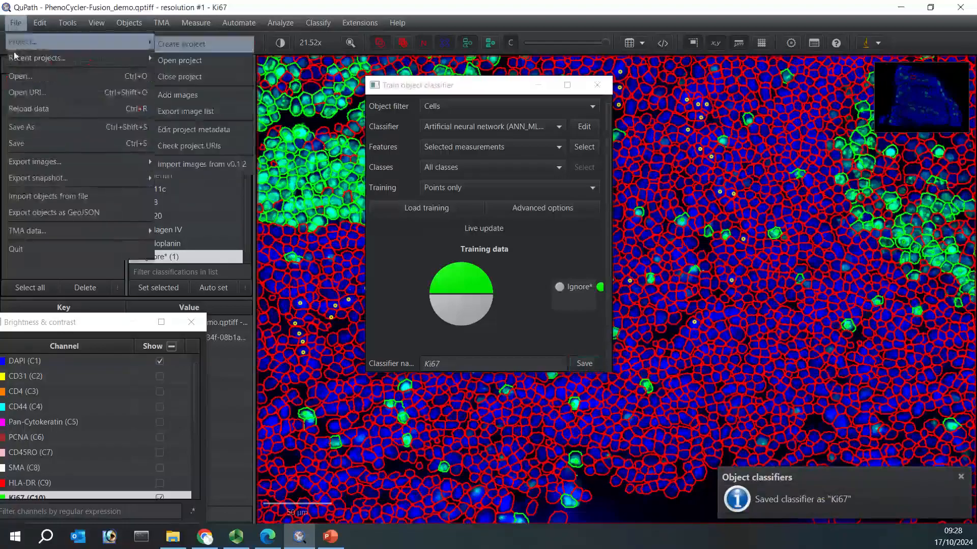
{"action": "left_click", "coordinate": [28, 145]}
{"action": "left_click", "coordinate": [594, 90]}
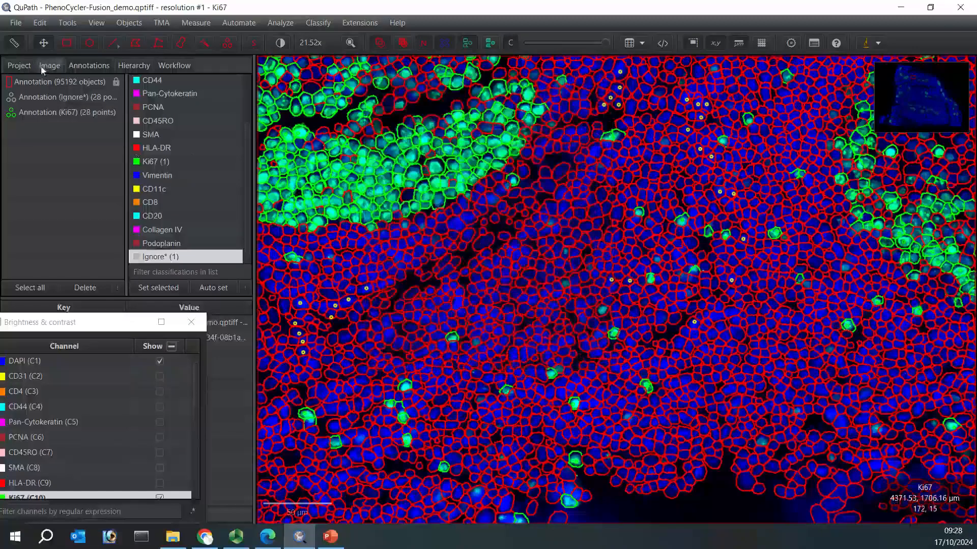
- Open the CD11c copy of the image from the project, saving the changes to the Ki67 image
{"action": "left_click", "coordinate": [19, 65]}
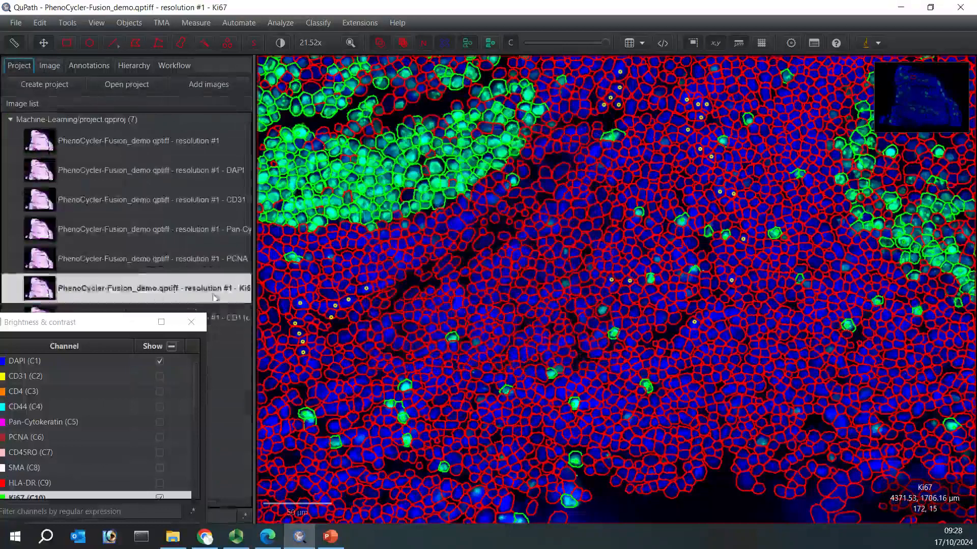
{"action": "left_click", "coordinate": [237, 323]}
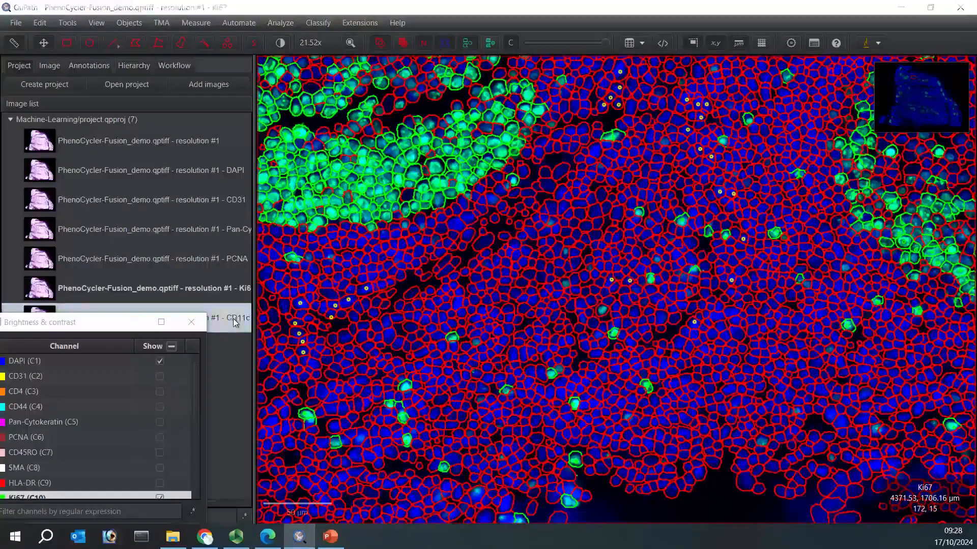
{"action": "double_click", "coordinate": [233, 318]}
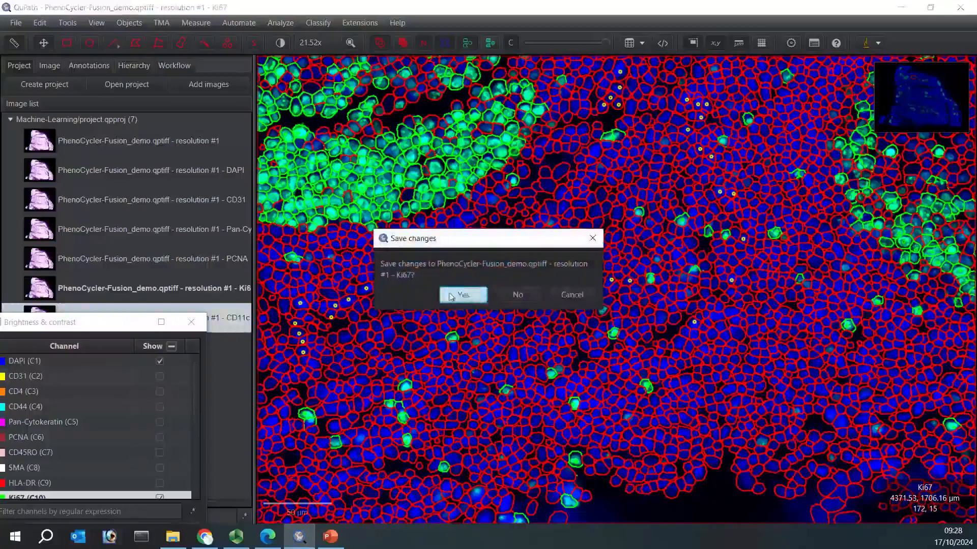
{"action": "left_click", "coordinate": [454, 297]}
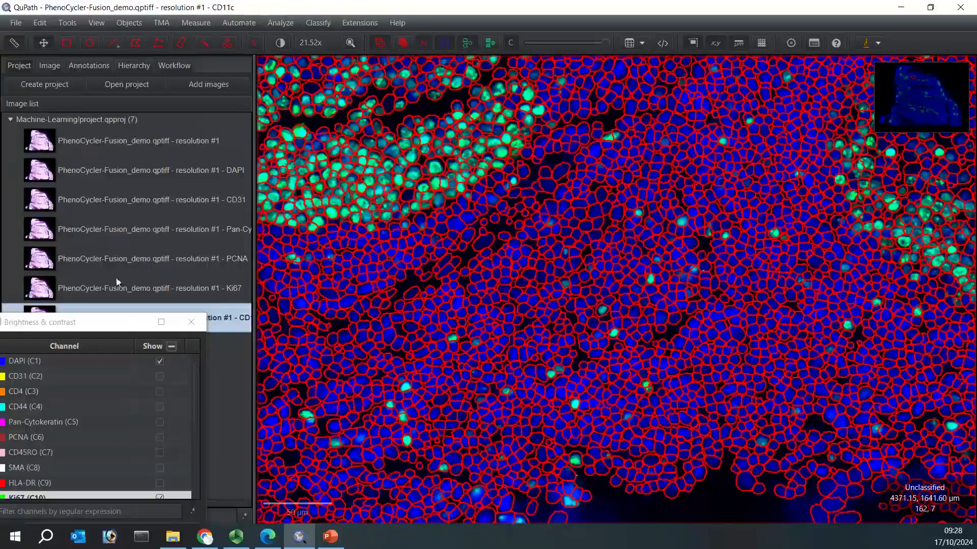
- Hide the Ki67 channel, show CD11c (C12) alongside DAPI, and apply automatic contrast to it
{"action": "left_click_drag", "start_coordinate": [109, 322], "coordinate": [626, 11]}
{"action": "scroll", "coordinate": [521, 132], "scroll_direction": "down", "scroll_amount": 2}
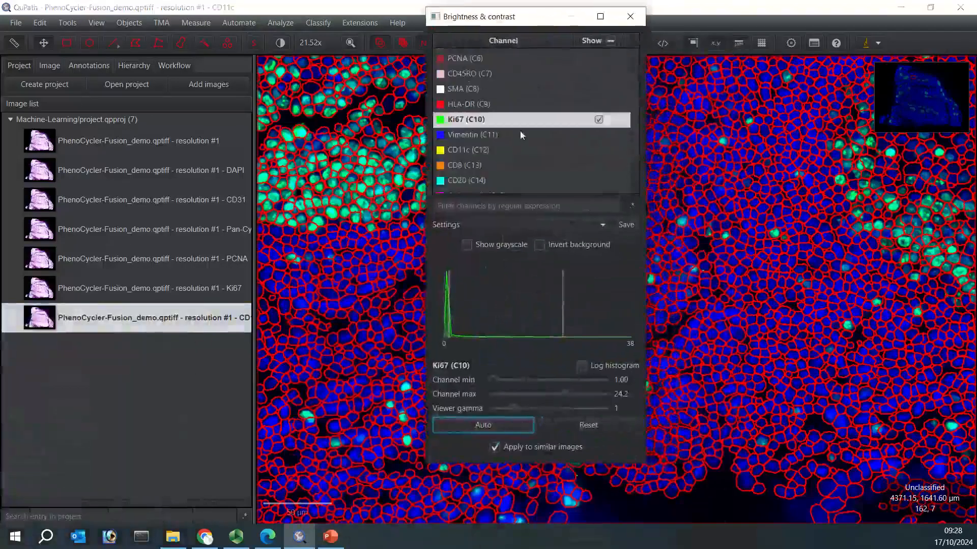
{"action": "left_click", "coordinate": [598, 119]}
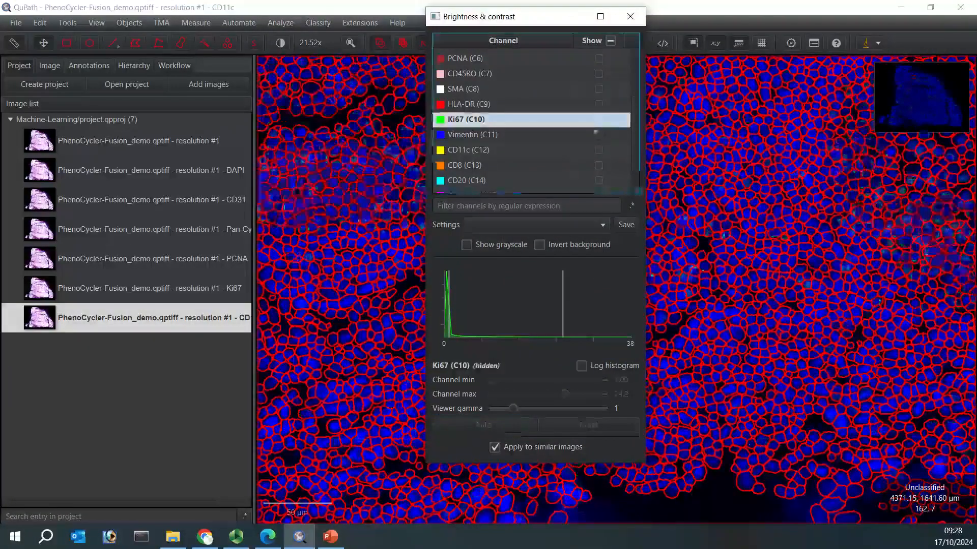
{"action": "scroll", "coordinate": [550, 160], "scroll_direction": "down", "scroll_amount": 2}
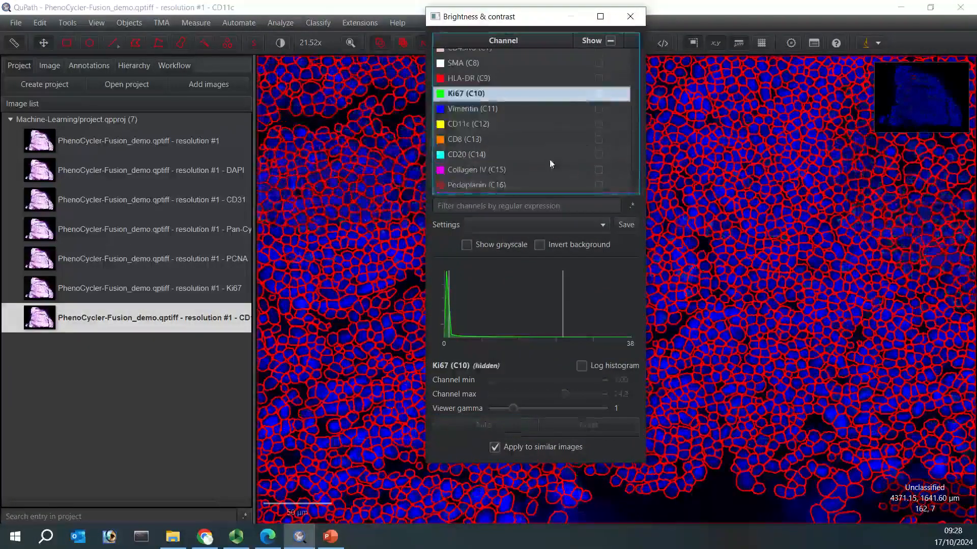
{"action": "left_click", "coordinate": [599, 124]}
{"action": "left_click", "coordinate": [483, 425]}
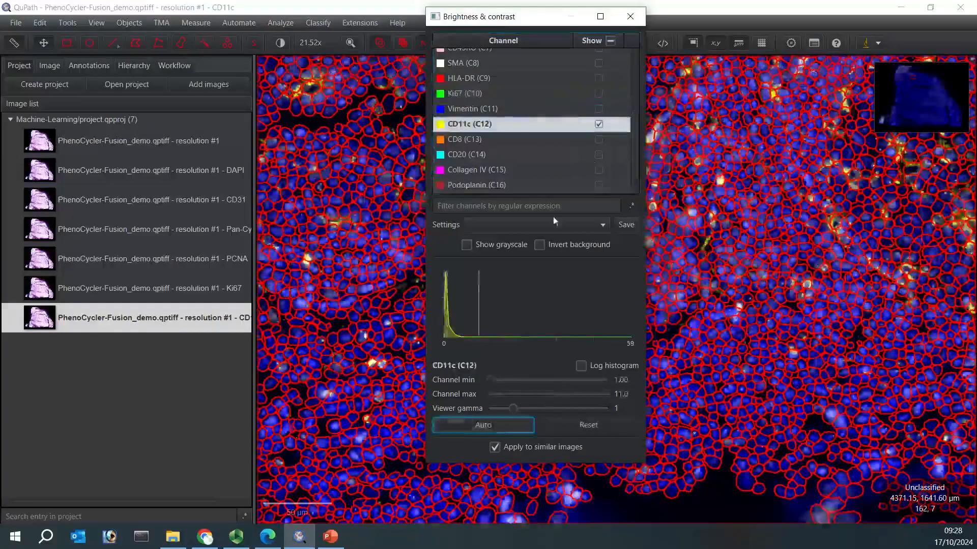
{"action": "left_click_drag", "start_coordinate": [539, 20], "coordinate": [113, 159]}
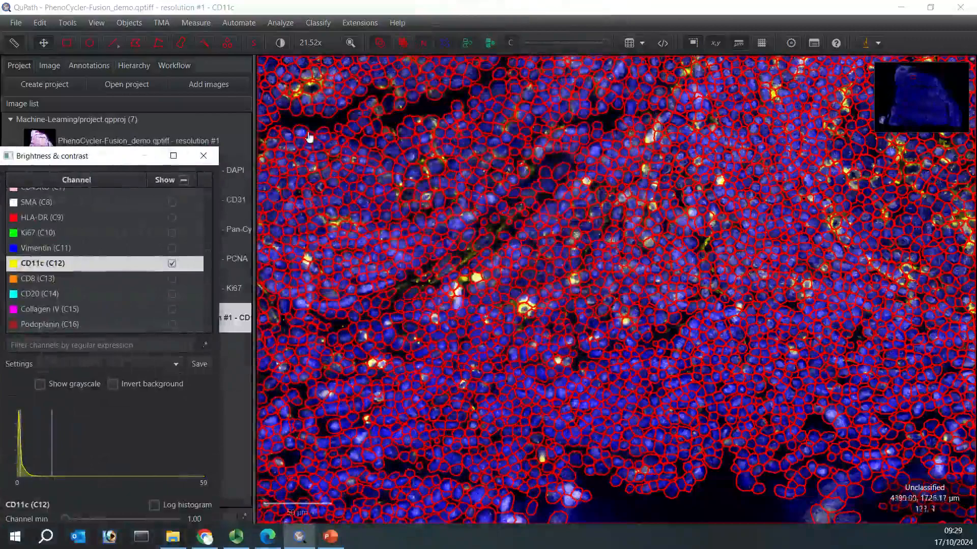
- Create a new points annotation and place its first four points on yellow CD11c-positive cells
{"action": "left_click", "coordinate": [227, 42]}
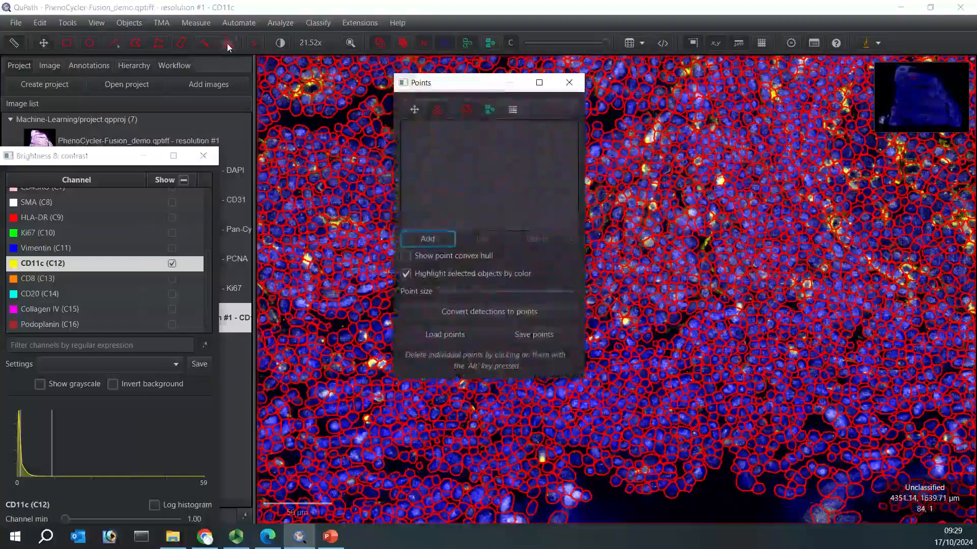
{"action": "left_click", "coordinate": [428, 238]}
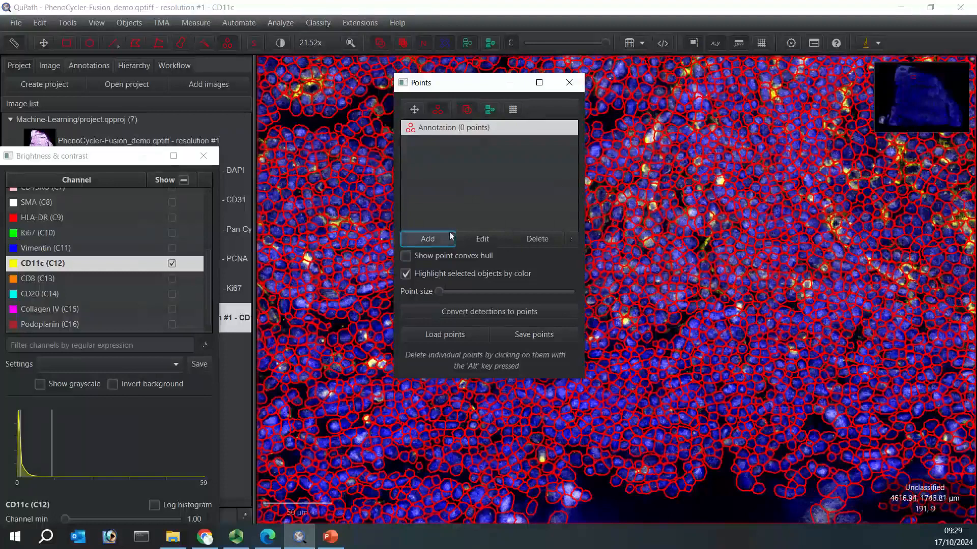
{"action": "left_click", "coordinate": [835, 223]}
{"action": "left_click", "coordinate": [944, 223]}
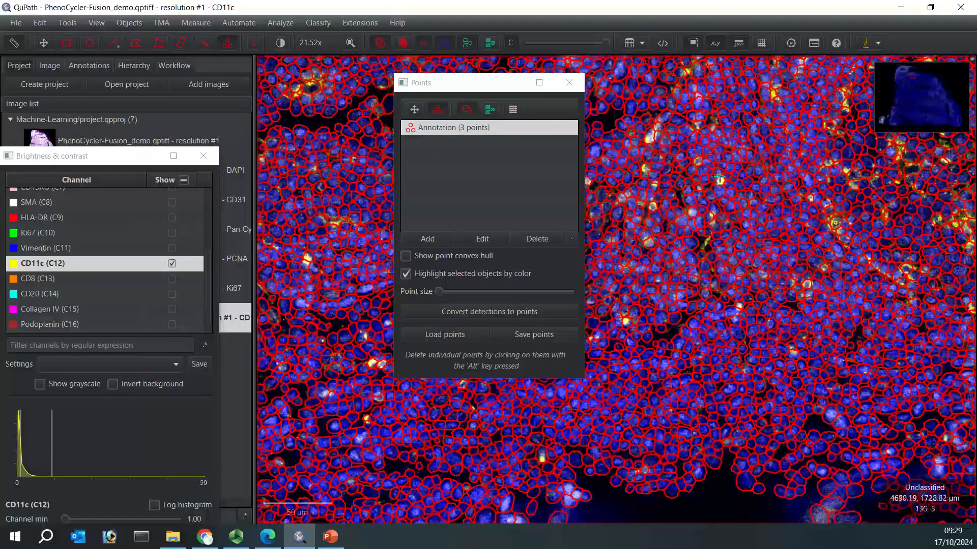
- Assign the CD11c class to the new four-point annotation
{"action": "left_click", "coordinate": [133, 159]}
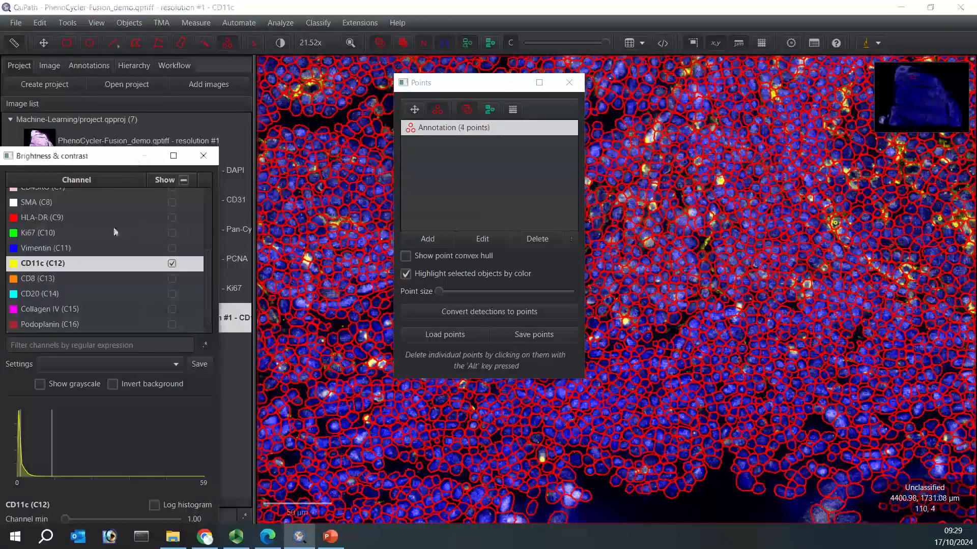
{"action": "left_click_drag", "start_coordinate": [106, 162], "coordinate": [95, 343]}
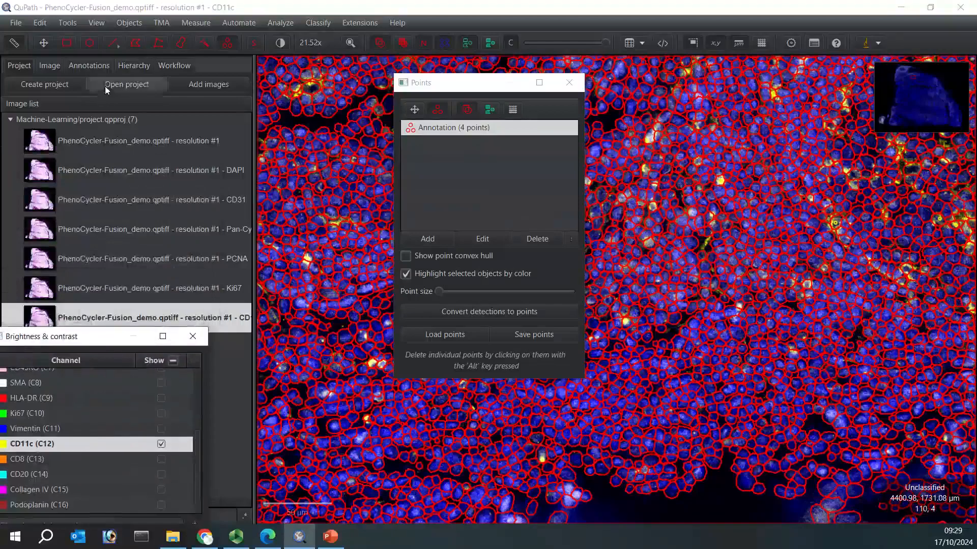
{"action": "left_click", "coordinate": [88, 66]}
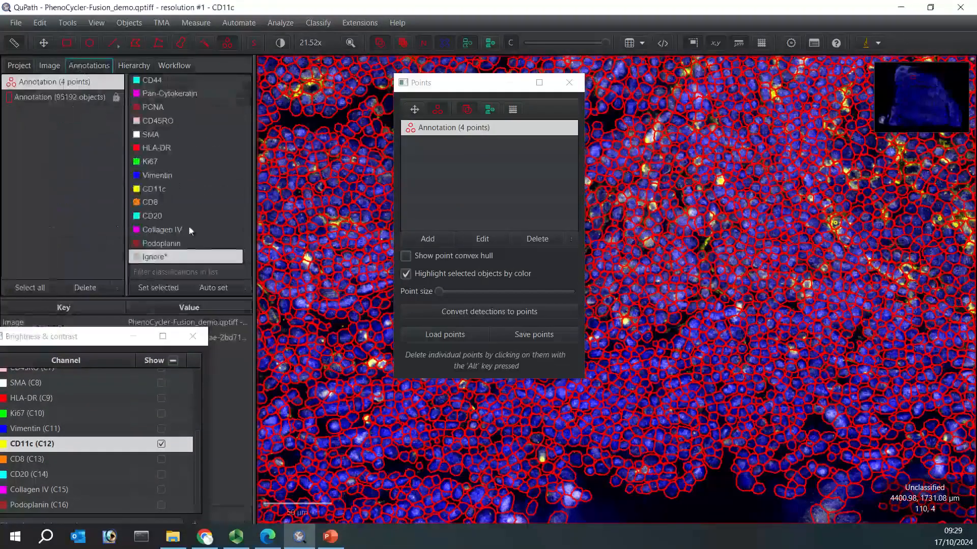
{"action": "left_click", "coordinate": [156, 190]}
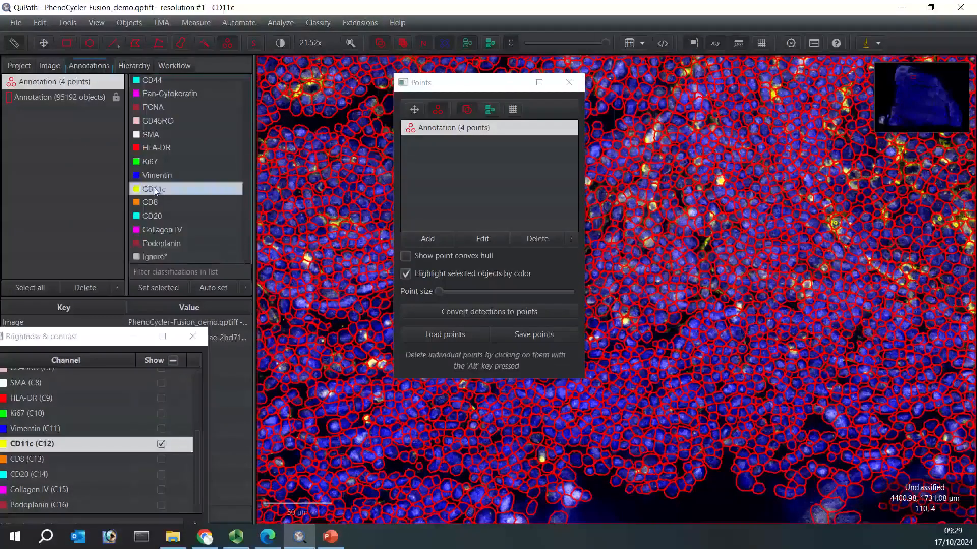
{"action": "left_click", "coordinate": [159, 288]}
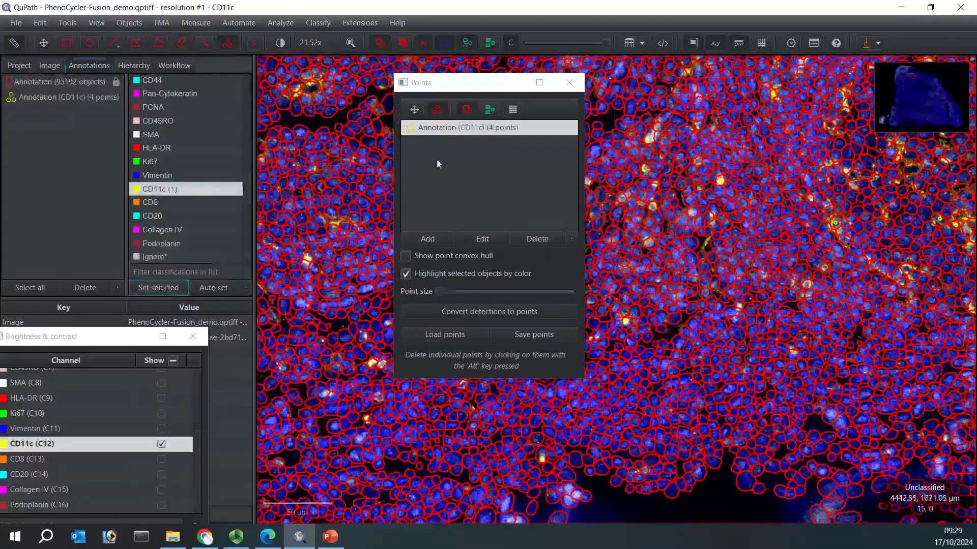
- Add points on further CD11c-positive cells across the visible tissue until the CD11c annotation holds 12 points
{"action": "left_click", "coordinate": [312, 89]}
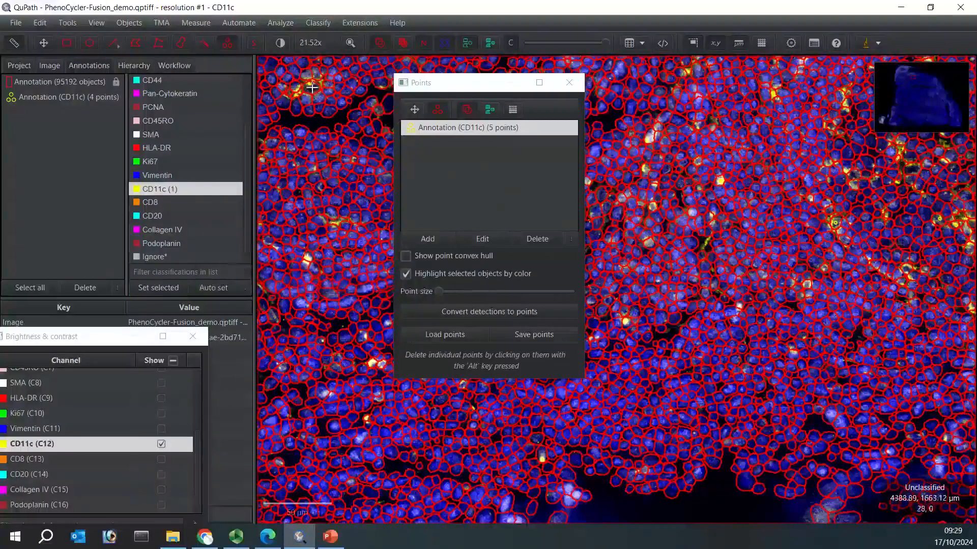
{"action": "left_click", "coordinate": [438, 108]}
{"action": "left_click", "coordinate": [298, 89]}
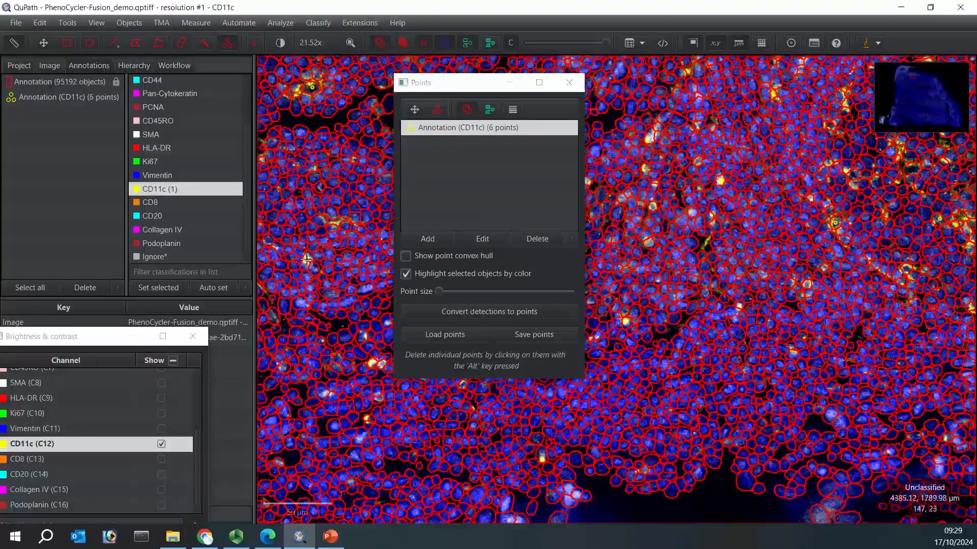
{"action": "left_click", "coordinate": [373, 363]}
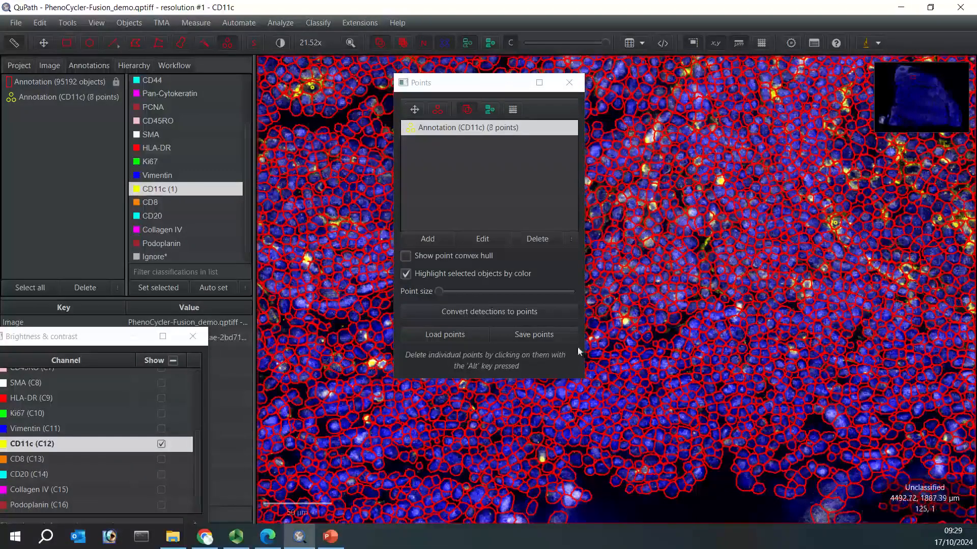
{"action": "left_click", "coordinate": [626, 322]}
{"action": "left_click", "coordinate": [654, 204]}
{"action": "left_click", "coordinate": [643, 168]}
{"action": "left_click", "coordinate": [650, 137]}
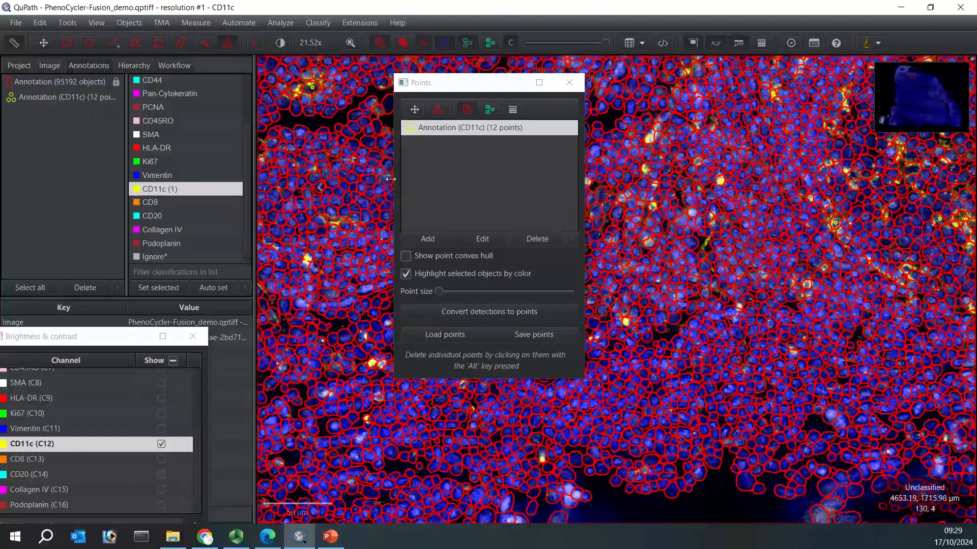
- Mark more CD11c-positive cells in a neighbouring tissue region until the CD11c annotation holds 29 points
{"action": "left_click", "coordinate": [414, 110]}
{"action": "left_click_drag", "start_coordinate": [699, 197], "coordinate": [837, 405]}
{"action": "left_click_drag", "start_coordinate": [692, 336], "coordinate": [938, 380]}
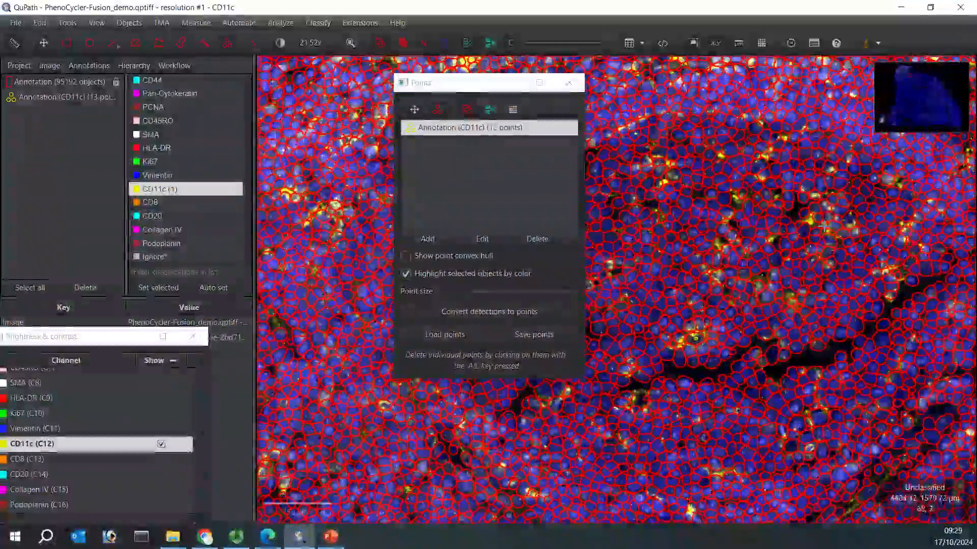
{"action": "left_click", "coordinate": [887, 271]}
{"action": "left_click", "coordinate": [792, 305]}
{"action": "left_click", "coordinate": [790, 294]}
{"action": "left_click", "coordinate": [694, 338]}
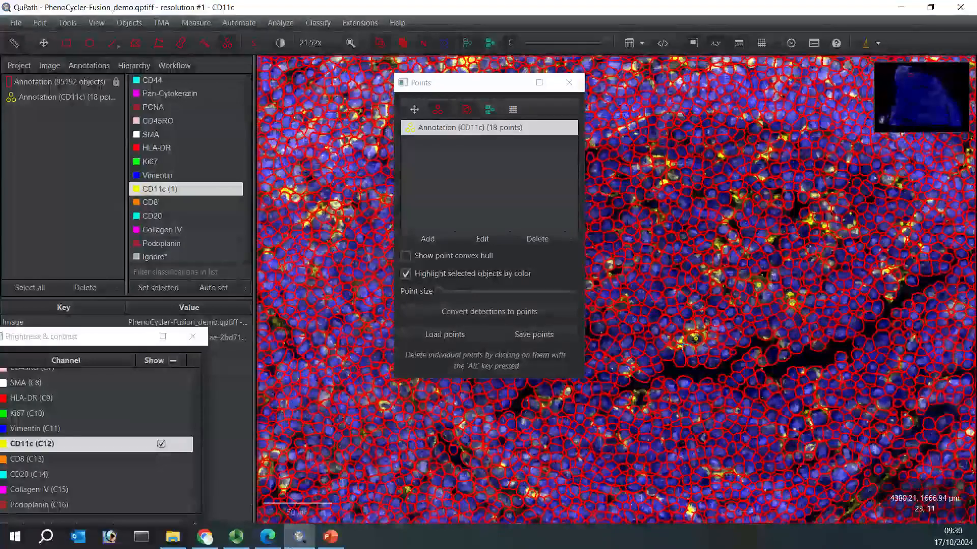
{"action": "left_click", "coordinate": [692, 327]}
{"action": "left_click", "coordinate": [687, 197]}
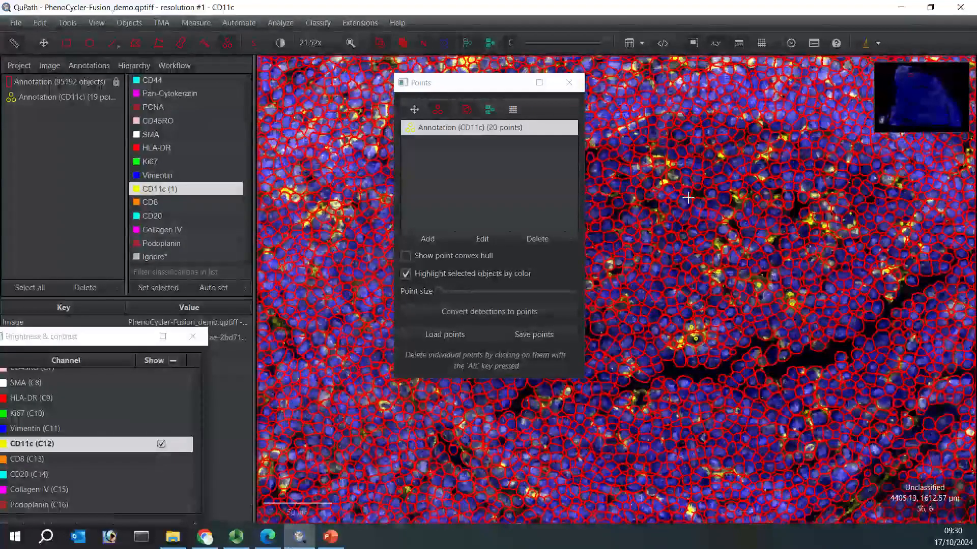
{"action": "left_click", "coordinate": [663, 181]}
{"action": "left_click", "coordinate": [668, 162]}
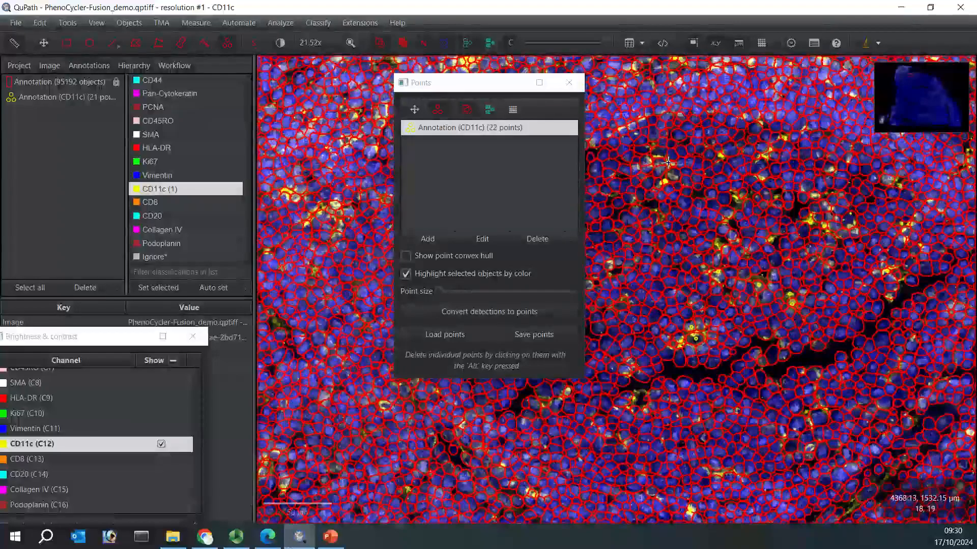
{"action": "left_click", "coordinate": [334, 204]}
{"action": "left_click", "coordinate": [329, 215]}
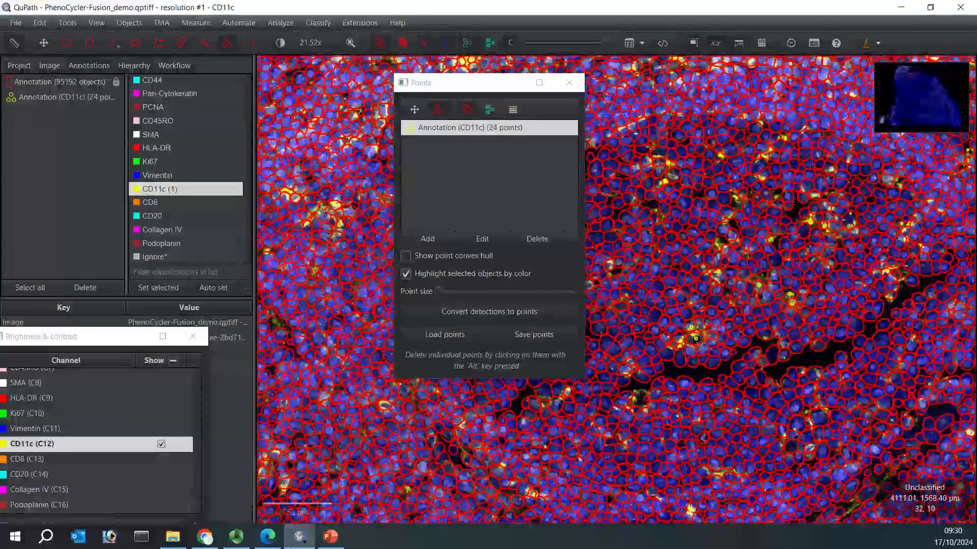
{"action": "left_click", "coordinate": [297, 199]}
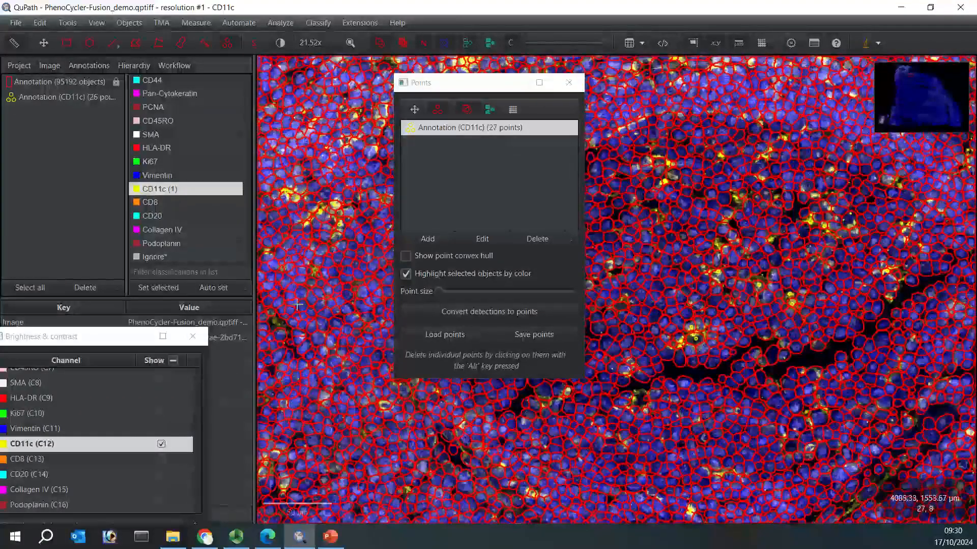
{"action": "left_click", "coordinate": [355, 411]}
{"action": "left_click", "coordinate": [381, 404]}
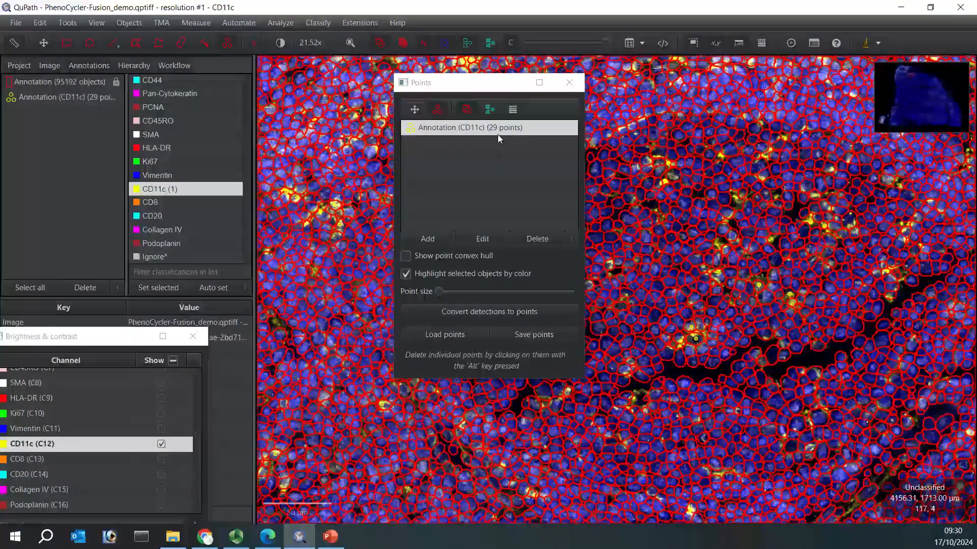
- Create a second points annotation, place one point on a CD11c-negative cell and assign the annotation the Ignore* class
{"action": "left_click", "coordinate": [442, 240]}
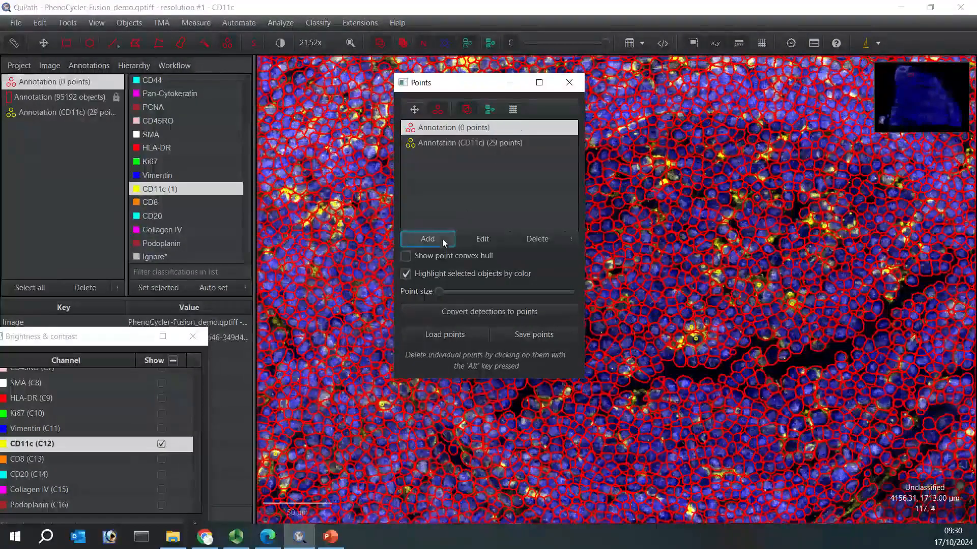
{"action": "left_click", "coordinate": [300, 294]}
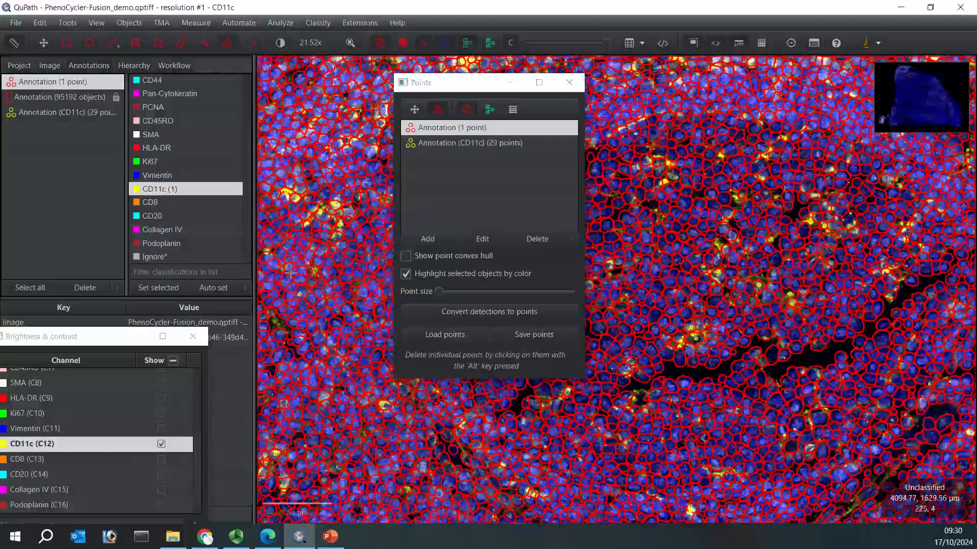
{"action": "left_click", "coordinate": [156, 256]}
{"action": "left_click", "coordinate": [157, 288]}
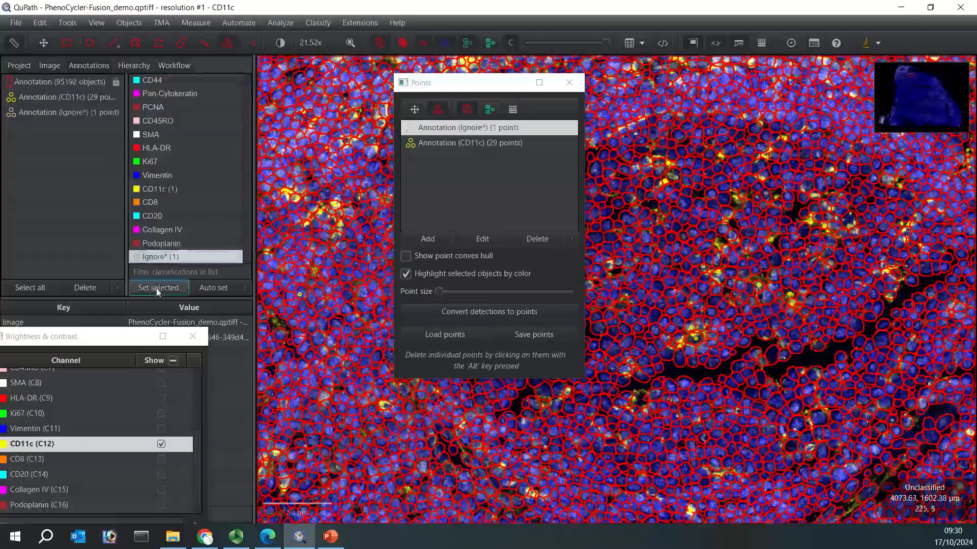
- Add points on neighbouring CD11c-negative cells until the Ignore* annotation holds 10 points
{"action": "left_click", "coordinate": [303, 325]}
{"action": "left_click", "coordinate": [298, 333]}
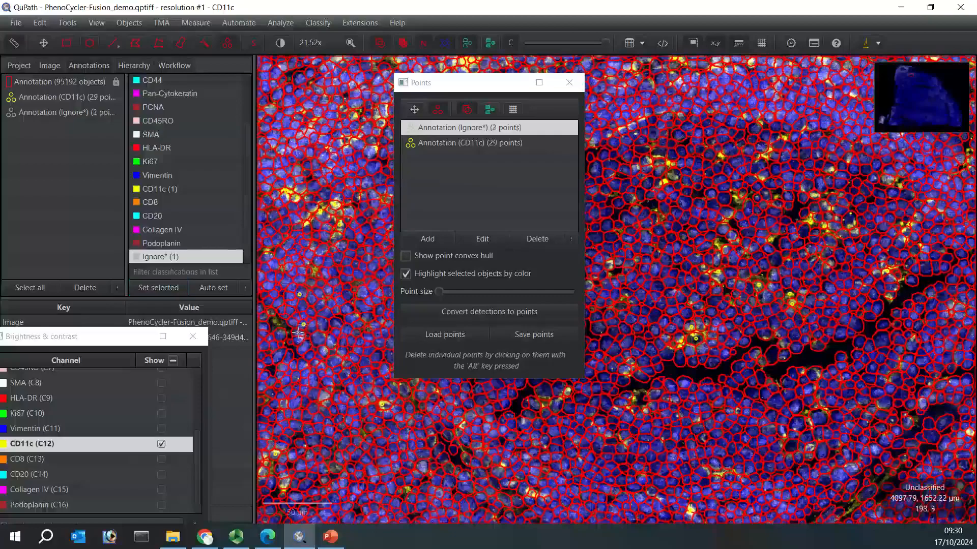
{"action": "left_click", "coordinate": [298, 340]}
{"action": "left_click", "coordinate": [304, 348]}
{"action": "left_click", "coordinate": [309, 356]}
{"action": "left_click", "coordinate": [302, 365]}
{"action": "left_click", "coordinate": [306, 374]}
{"action": "left_click", "coordinate": [310, 381]}
{"action": "left_click", "coordinate": [314, 382]}
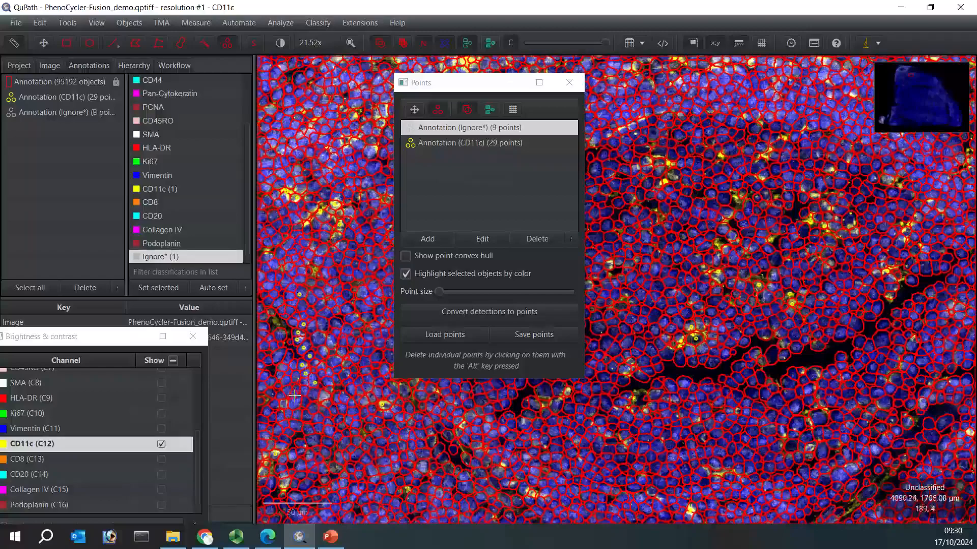
{"action": "left_click", "coordinate": [294, 399]}
- Mark CD11c-negative cells in the lower part of the visible tissue until the Ignore* annotation holds 20 points
{"action": "left_click", "coordinate": [555, 466]}
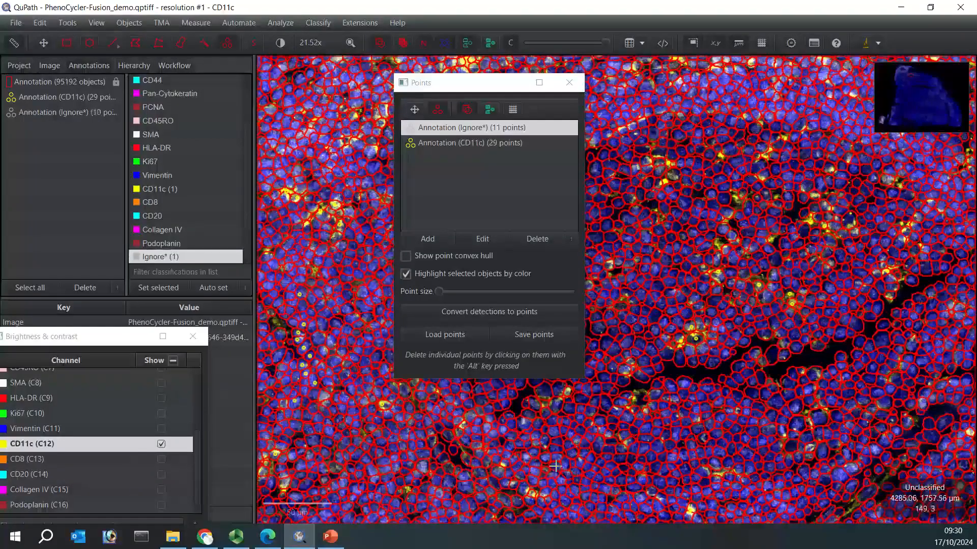
{"action": "left_click", "coordinate": [574, 489]}
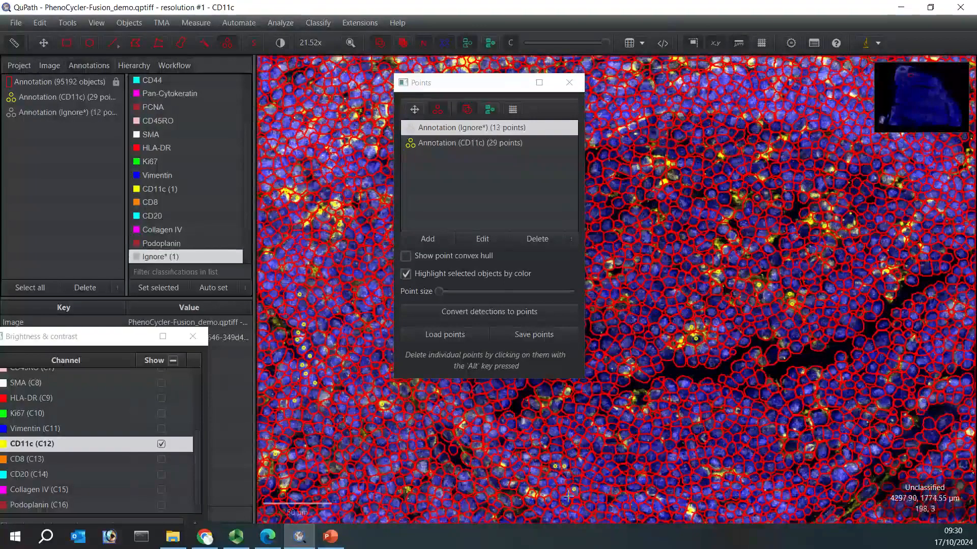
{"action": "left_click", "coordinate": [567, 502]}
{"action": "left_click", "coordinate": [602, 508]}
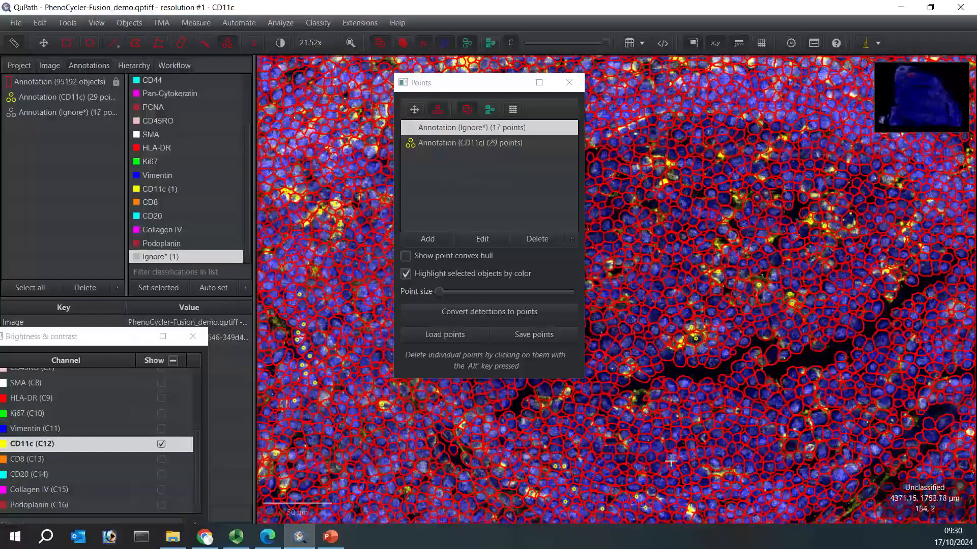
{"action": "left_click", "coordinate": [642, 447]}
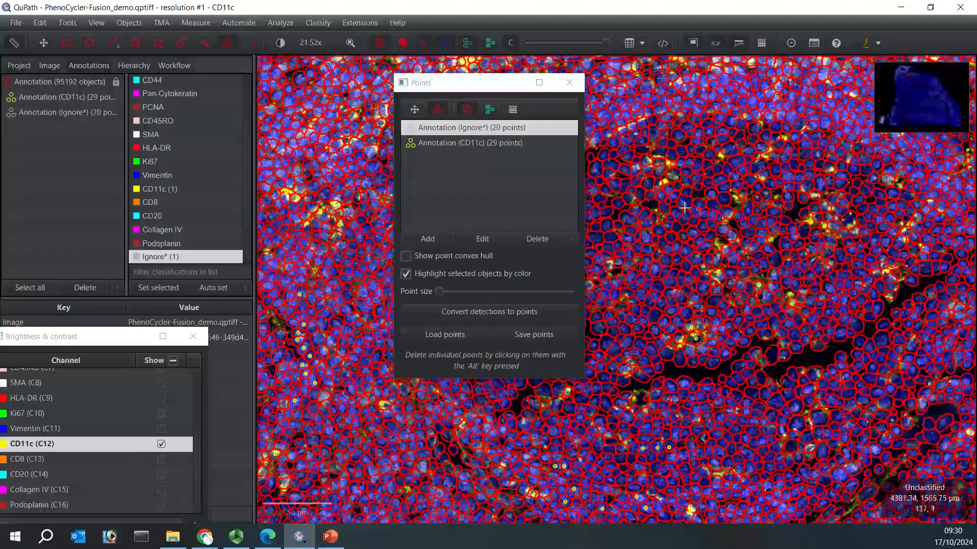
- Mark CD11c-negative cells in the upper tissue until the Ignore* annotation holds 29 points, and finish point placement
{"action": "left_click", "coordinate": [710, 156]}
{"action": "left_click", "coordinate": [720, 130]}
{"action": "left_click", "coordinate": [723, 116]}
{"action": "left_click", "coordinate": [724, 98]}
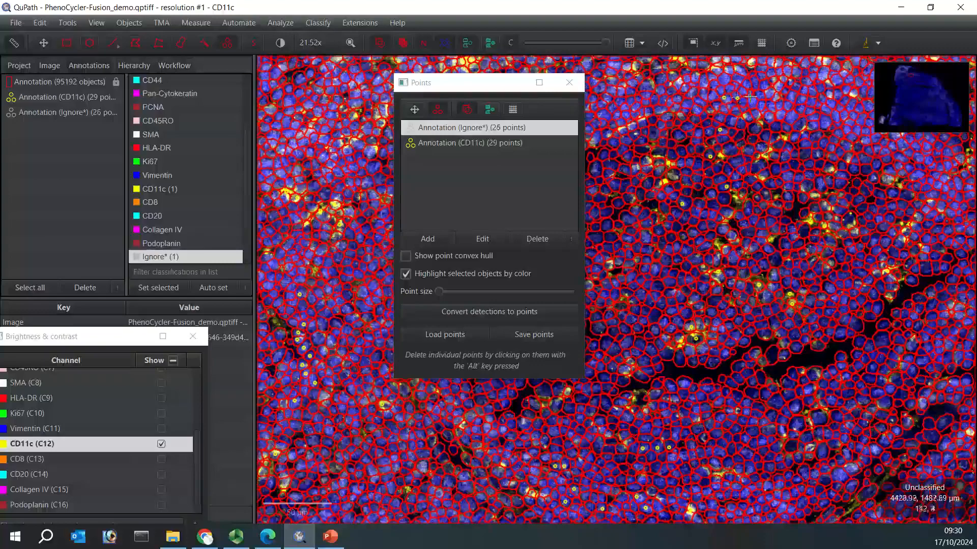
{"action": "left_click", "coordinate": [763, 107]}
{"action": "left_click", "coordinate": [786, 113]}
{"action": "left_click", "coordinate": [790, 118]}
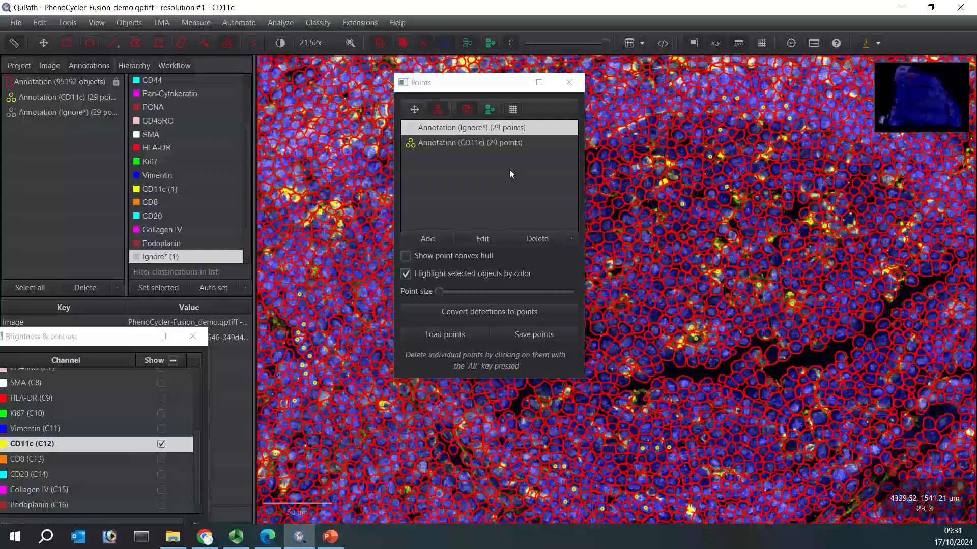
{"action": "left_click", "coordinate": [569, 83]}
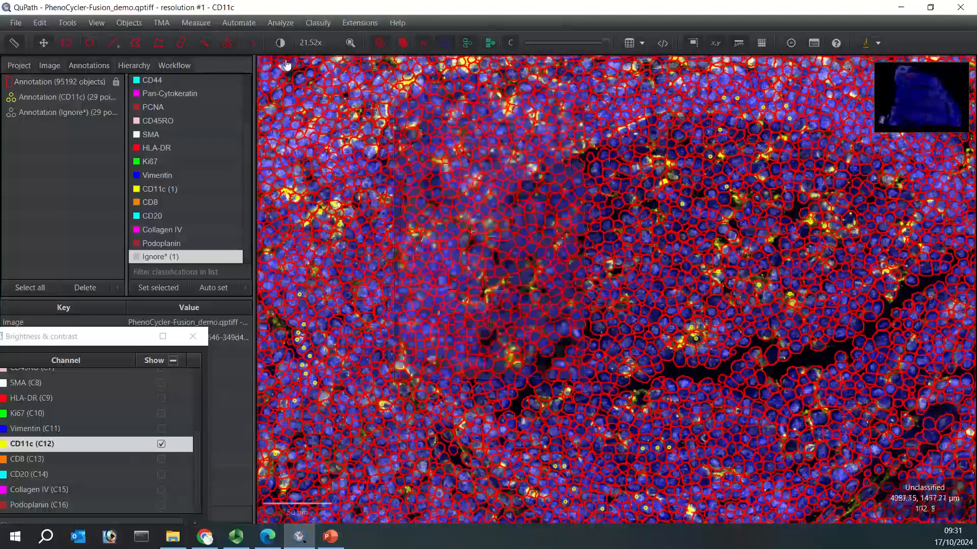
- Start training an object classifier on Cells with the Artificial neural network (ANN_MLP) method
{"action": "left_click", "coordinate": [318, 22]}
{"action": "mouse_move", "coordinate": [318, 42]}
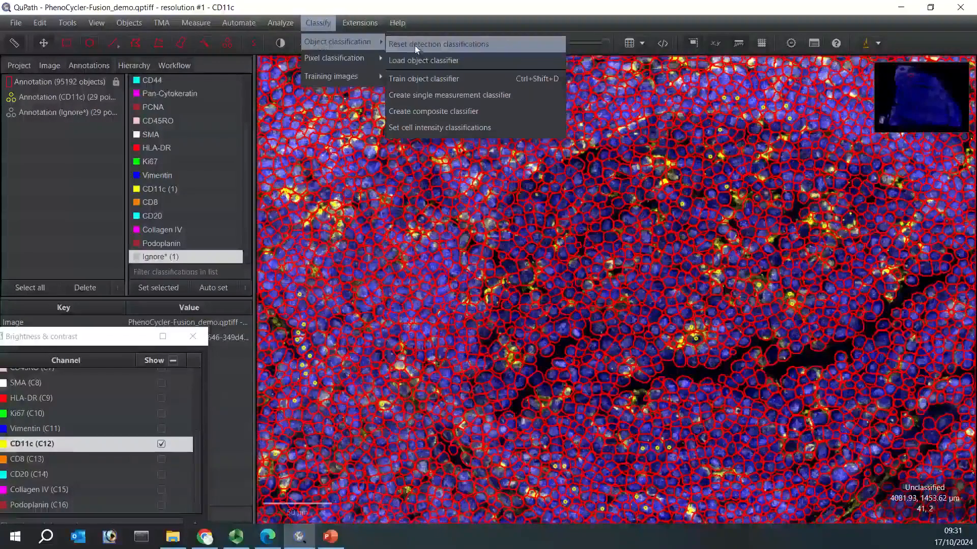
{"action": "left_click", "coordinate": [435, 79]}
{"action": "left_click", "coordinate": [585, 108]}
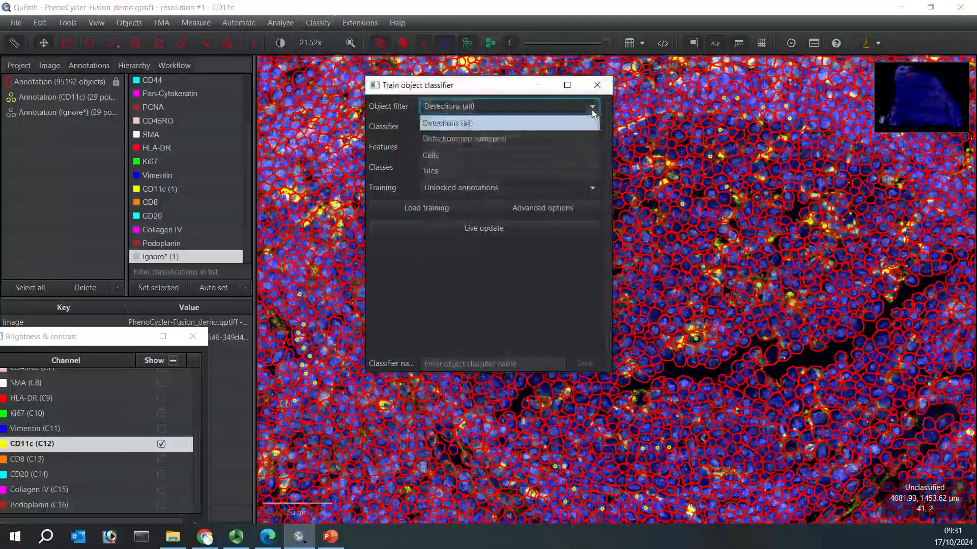
{"action": "left_click", "coordinate": [494, 151]}
{"action": "left_click", "coordinate": [562, 131]}
{"action": "left_click", "coordinate": [492, 157]}
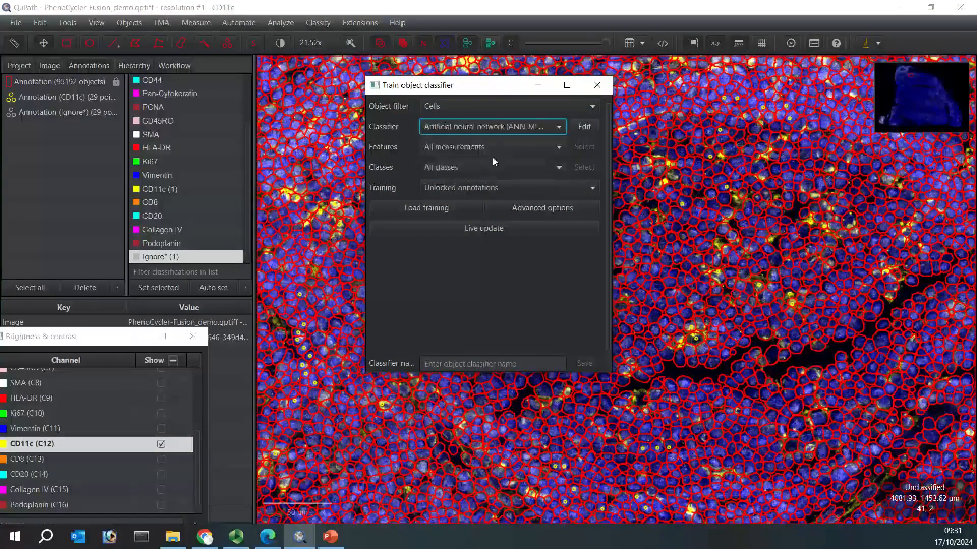
- Restrict the classifier features to selected measurements, choosing every measurement that matches the filter CD11
{"action": "left_click", "coordinate": [560, 148]}
{"action": "left_click", "coordinate": [477, 182]}
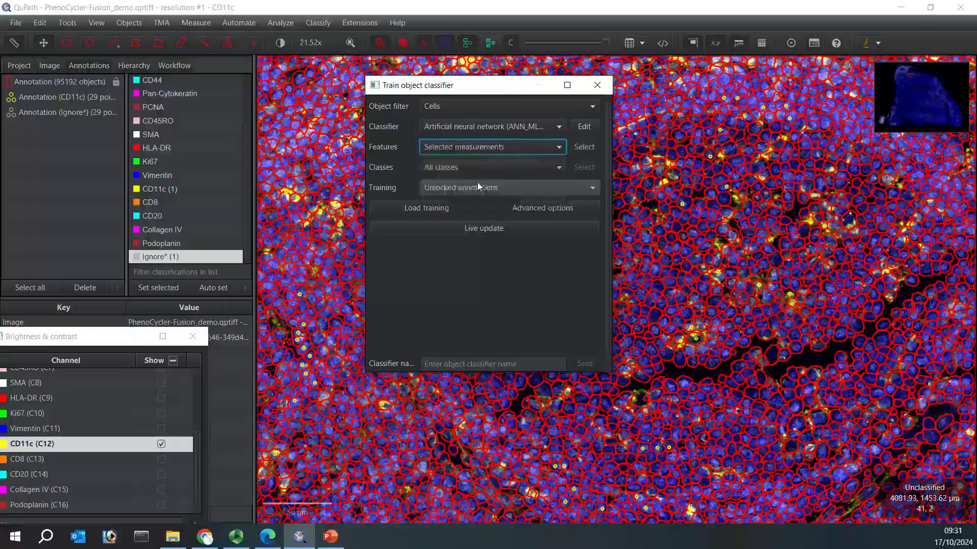
{"action": "left_click", "coordinate": [590, 148]}
{"action": "left_click", "coordinate": [417, 367]}
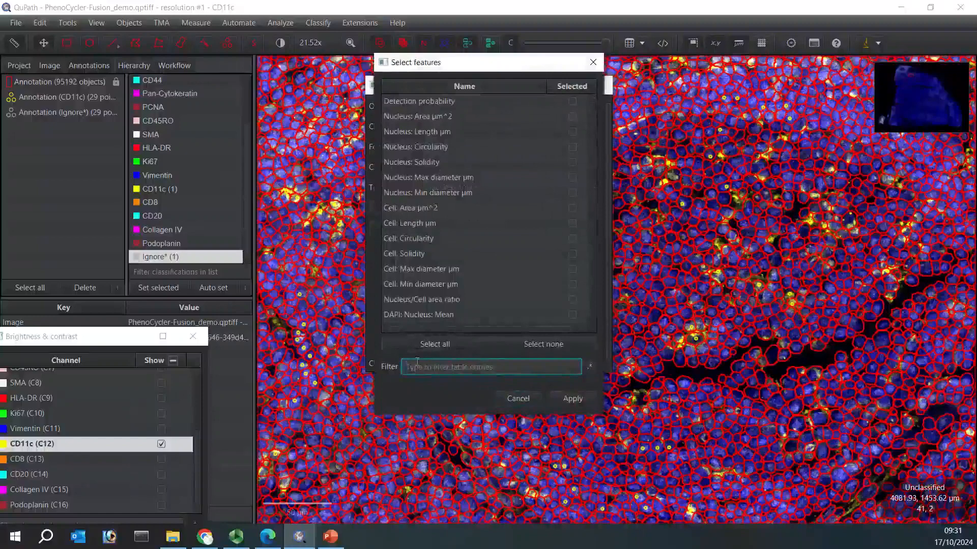
{"action": "type", "text": "CD11"}
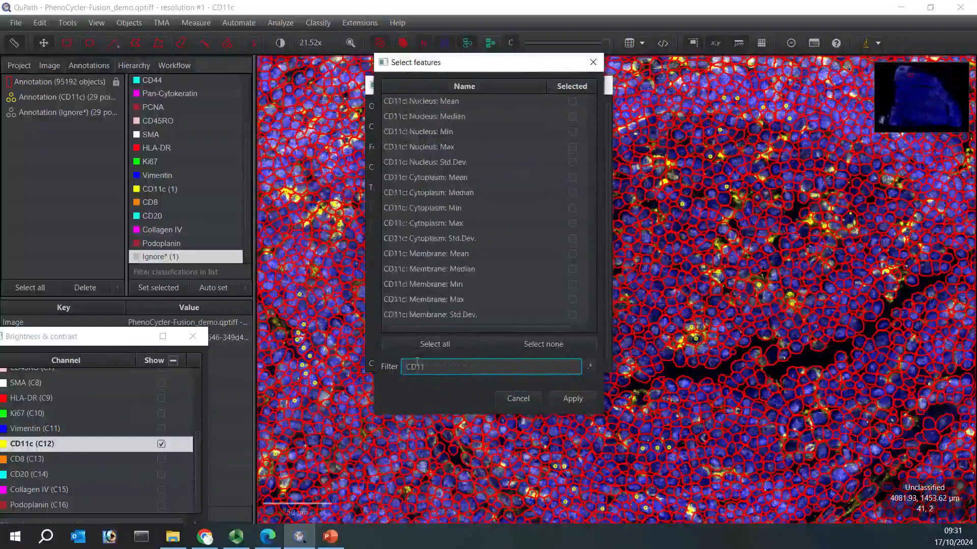
{"action": "left_click", "coordinate": [451, 343]}
{"action": "left_click", "coordinate": [557, 401]}
- Limit the classifier to selected classes, using CD11c and Ignore*
{"action": "left_click", "coordinate": [559, 188]}
{"action": "left_click", "coordinate": [558, 170]}
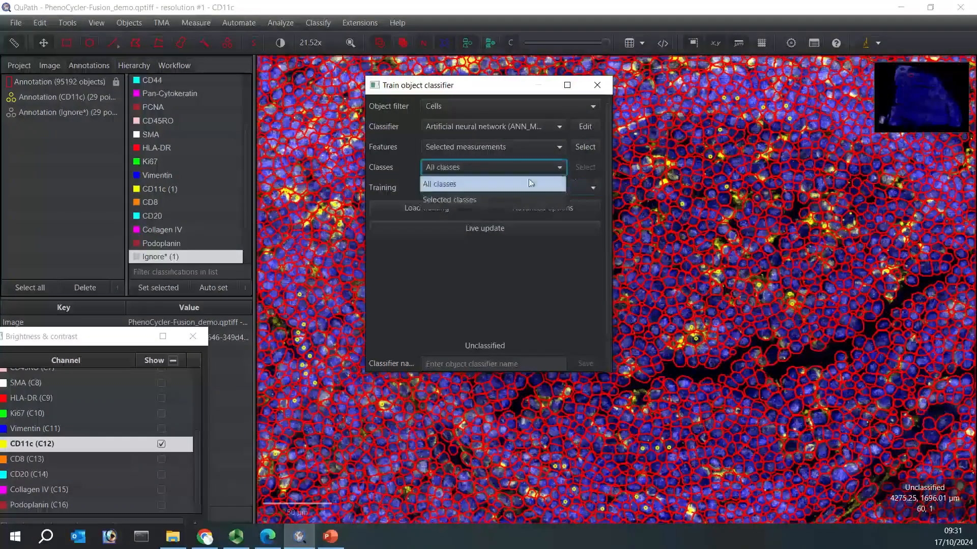
{"action": "left_click", "coordinate": [462, 198]}
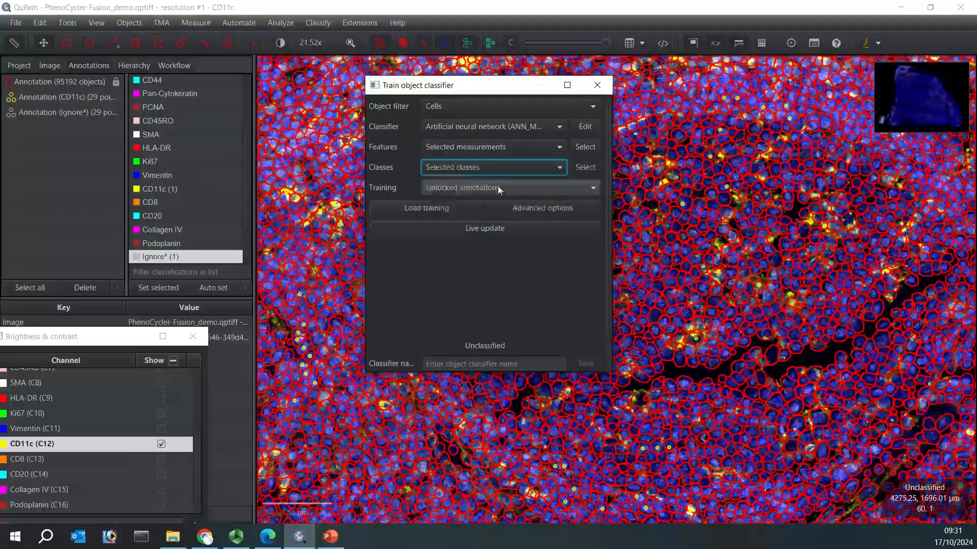
{"action": "left_click", "coordinate": [591, 173]}
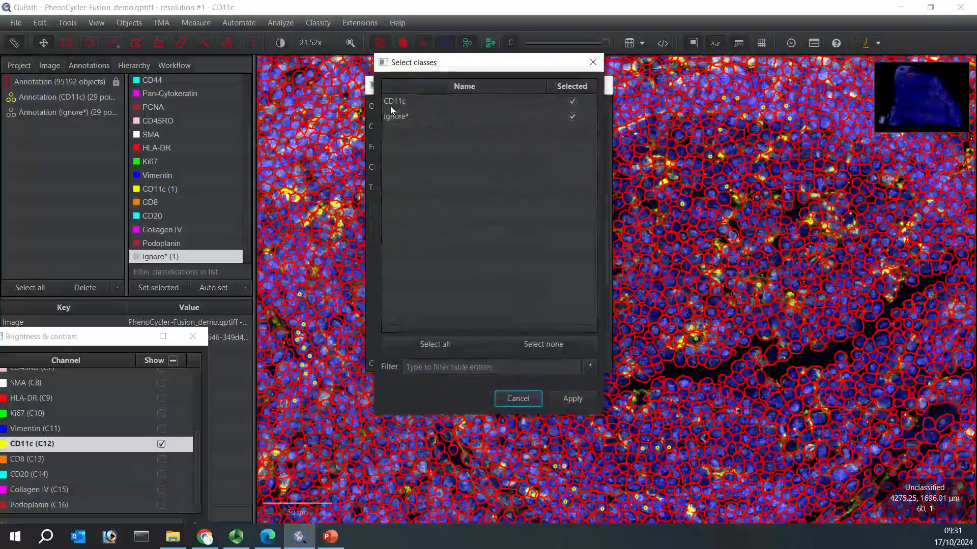
{"action": "left_click", "coordinate": [572, 398]}
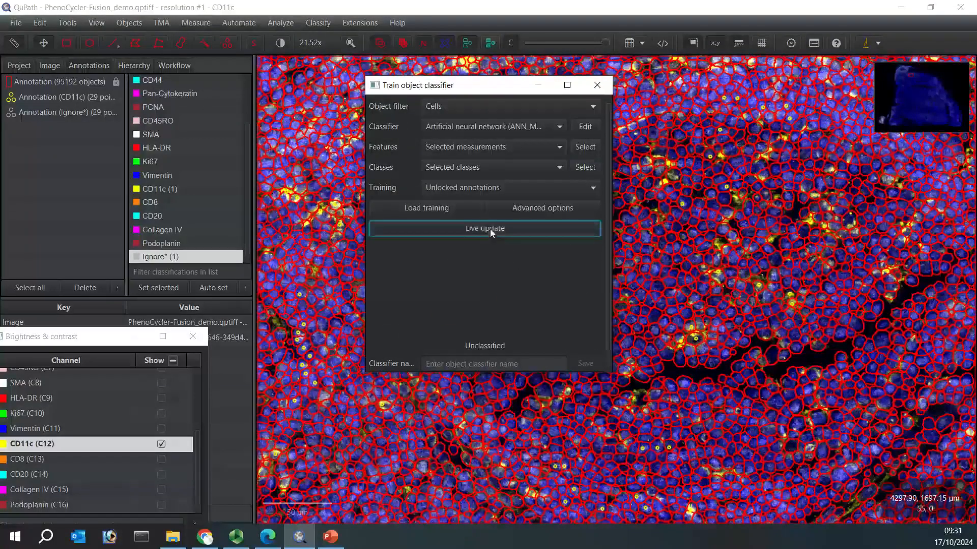
- Train the classifier with live update and save it under the name CD11c
{"action": "left_click", "coordinate": [490, 229]}
{"action": "left_click_drag", "start_coordinate": [757, 308], "coordinate": [733, 408]}
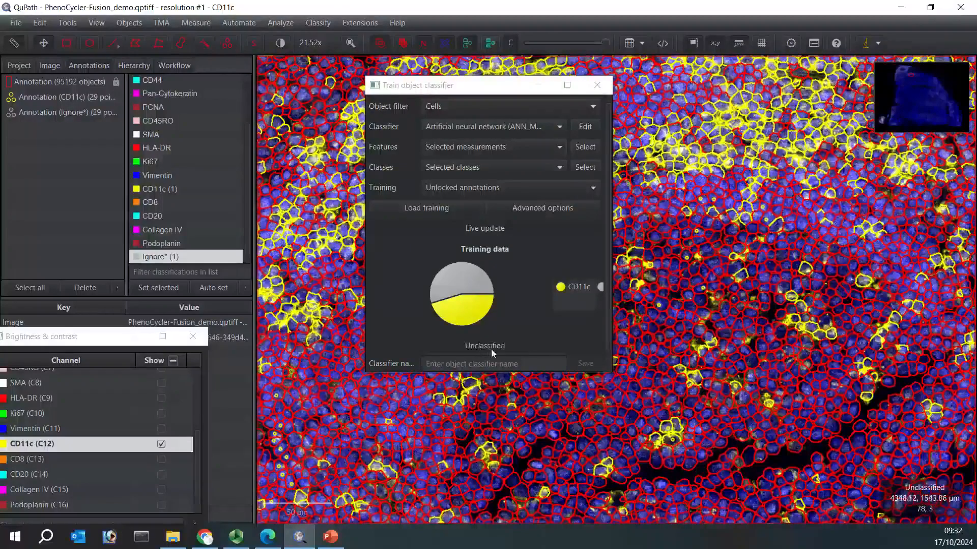
{"action": "left_click", "coordinate": [469, 365]}
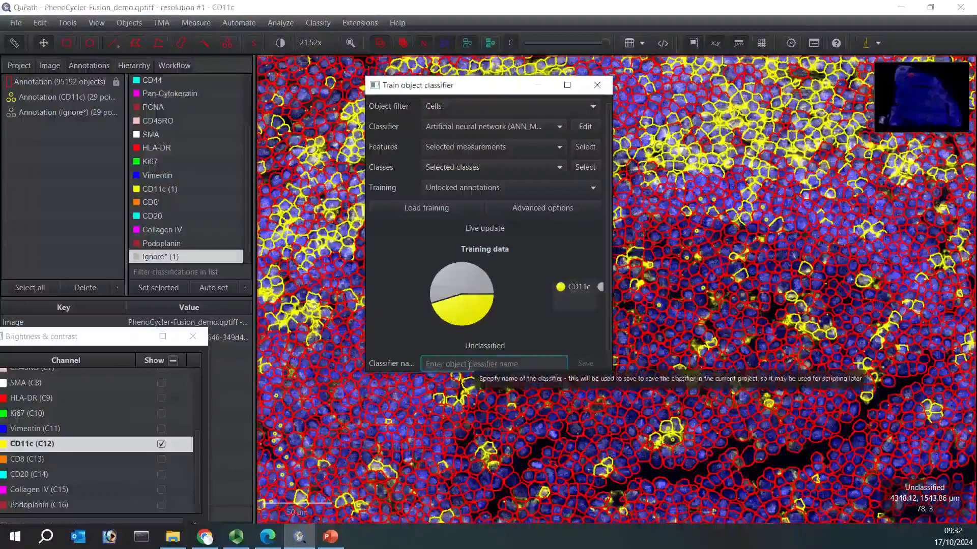
{"action": "type", "text": "CD11c"}
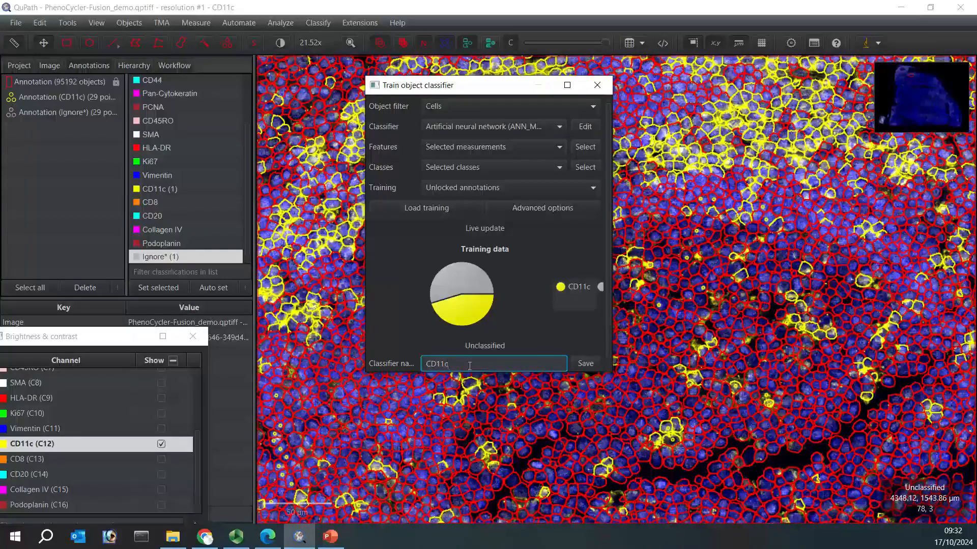
{"action": "left_click", "coordinate": [585, 363]}
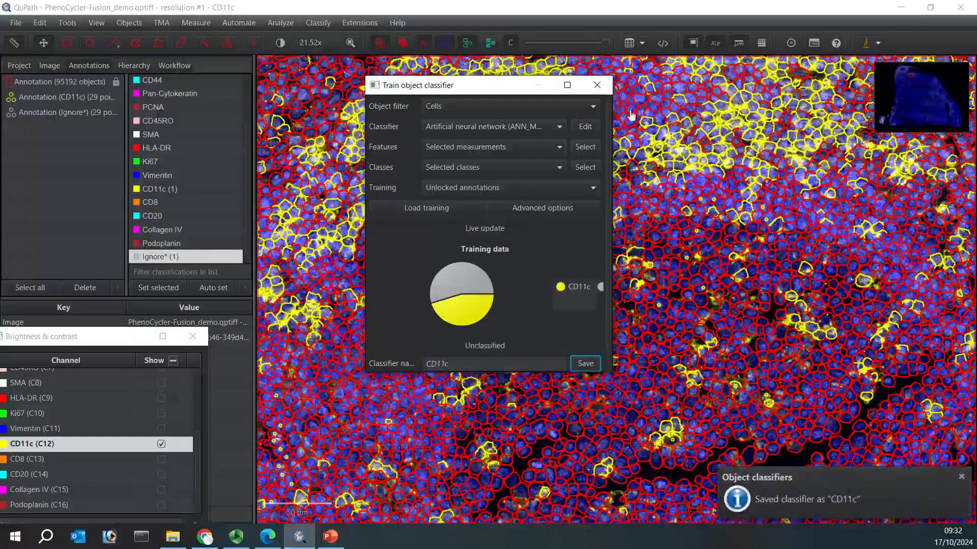
{"action": "left_click", "coordinate": [598, 85]}
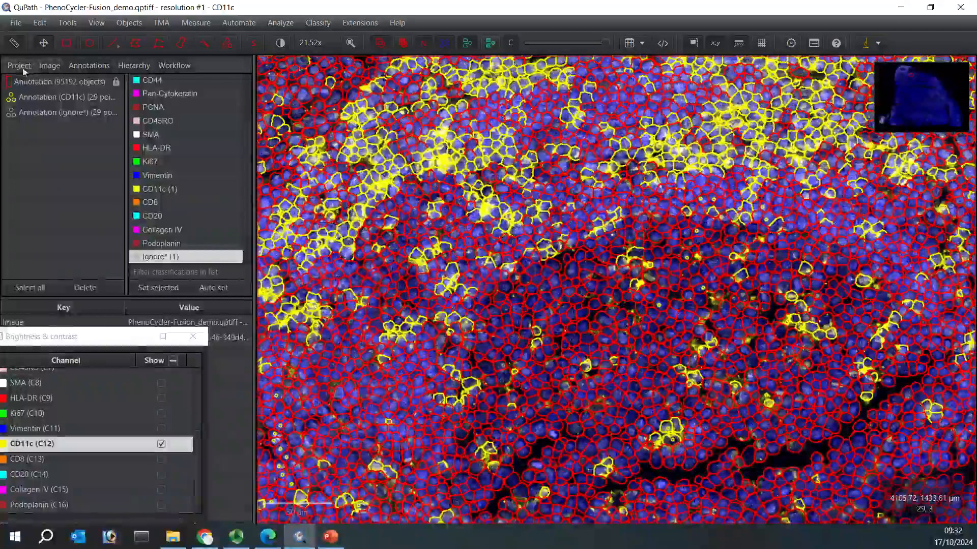
- Show the project's image list and save the data of the CD11c image
{"action": "left_click", "coordinate": [21, 66]}
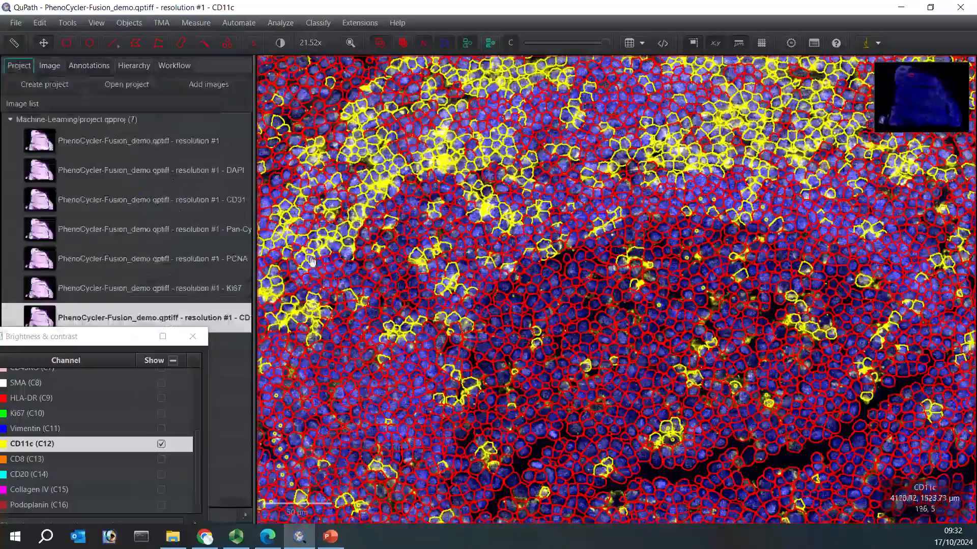
{"action": "left_click", "coordinate": [16, 22]}
{"action": "left_click", "coordinate": [27, 145]}
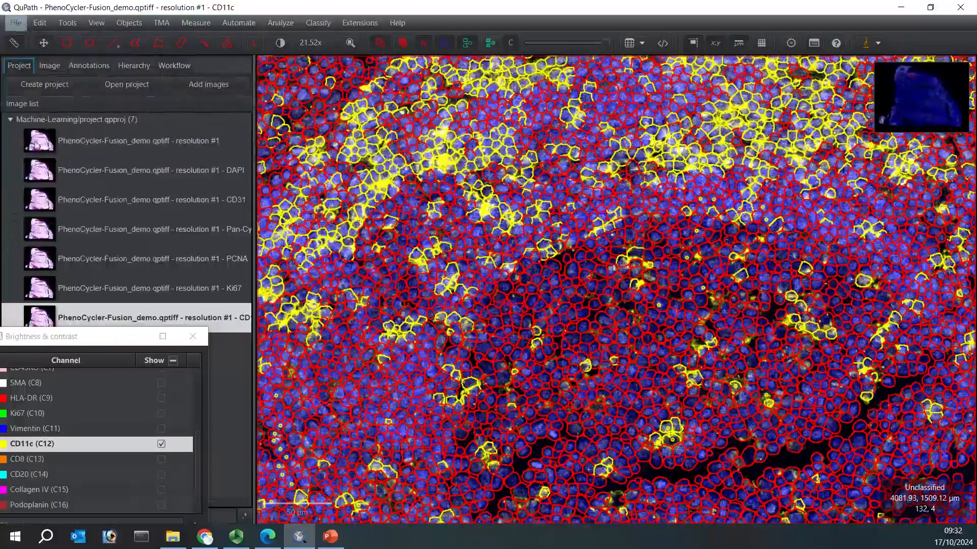
- Load the saved object classifiers CD31, Pan-Cytoeratin, PCNA, Ki67 and CD11c together and apply them sequentially to the CD11c image
{"action": "left_click", "coordinate": [318, 23]}
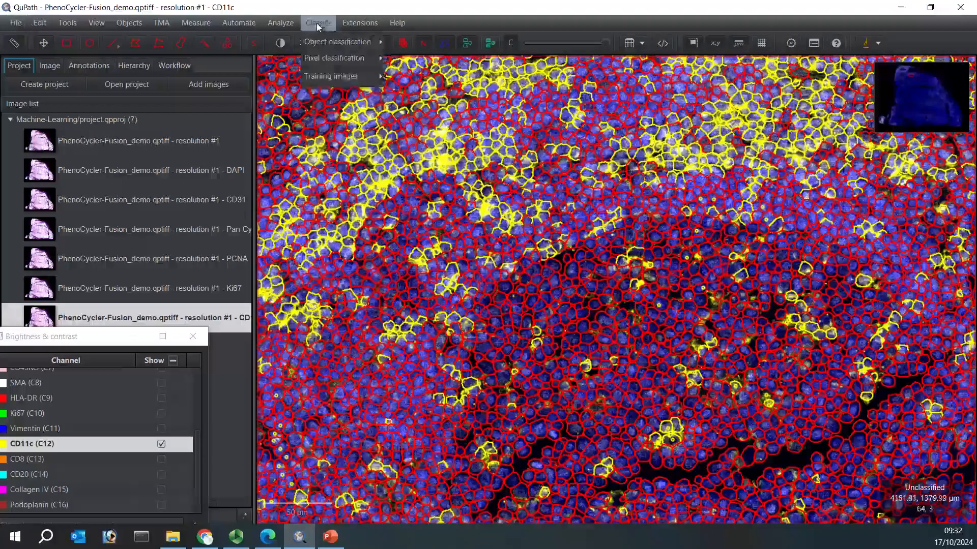
{"action": "mouse_move", "coordinate": [323, 46]}
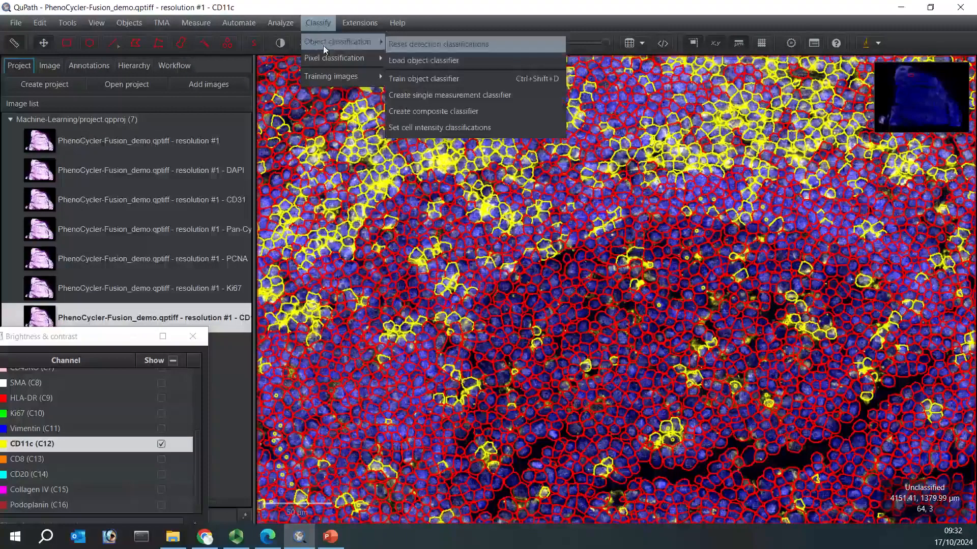
{"action": "left_click", "coordinate": [416, 60]}
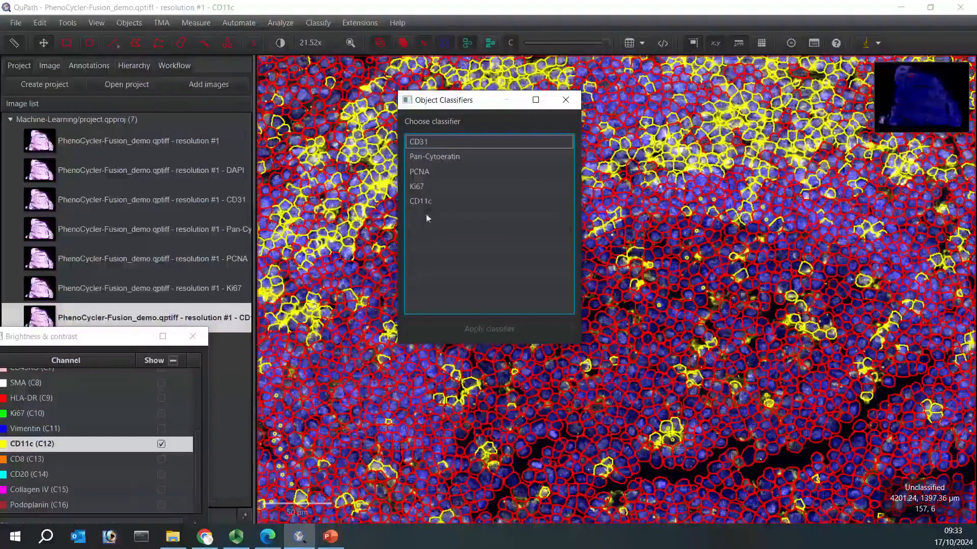
{"action": "left_click", "coordinate": [432, 142]}
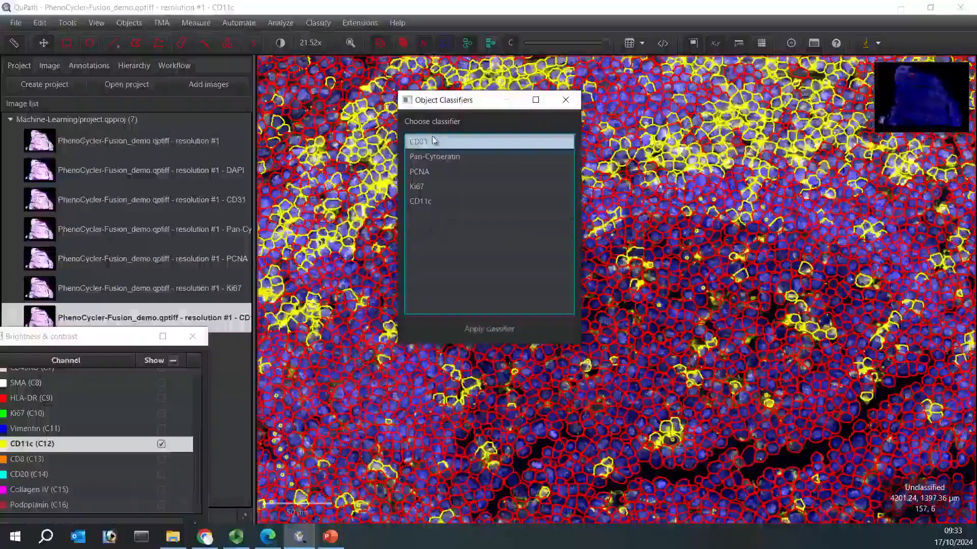
{"action": "left_click", "coordinate": [435, 157], "text": "ctrl"}
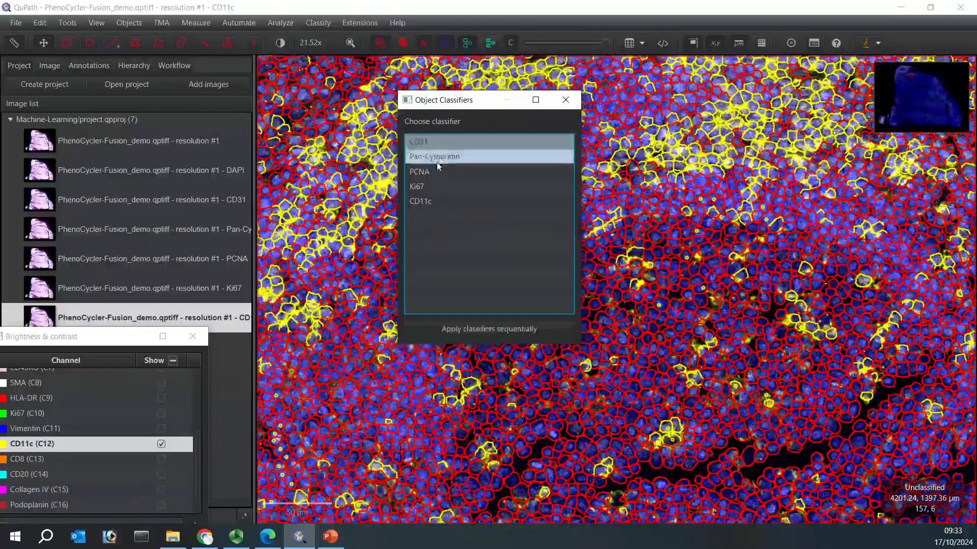
{"action": "left_click", "coordinate": [434, 173], "text": "ctrl"}
{"action": "left_click", "coordinate": [430, 187], "text": "ctrl"}
{"action": "left_click", "coordinate": [429, 202], "text": "ctrl"}
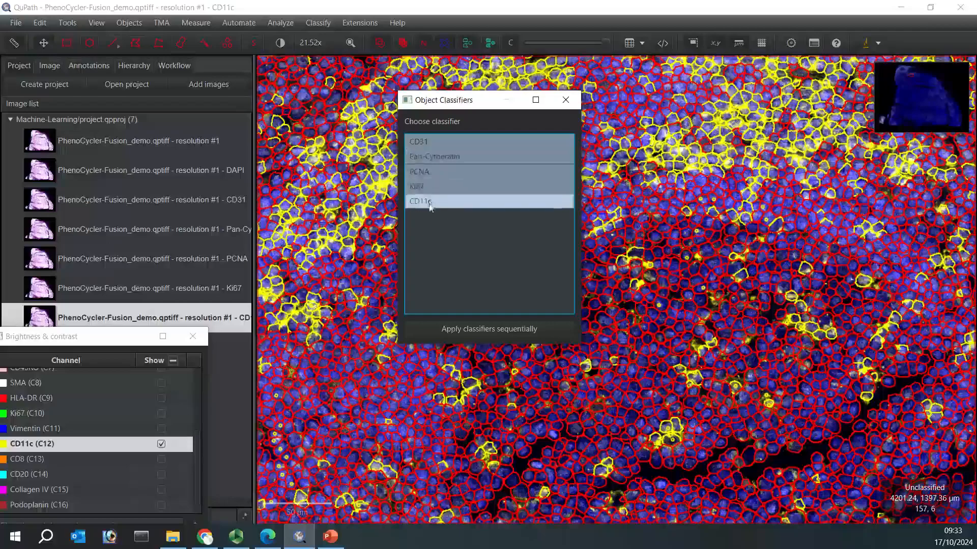
{"action": "left_click", "coordinate": [501, 329]}
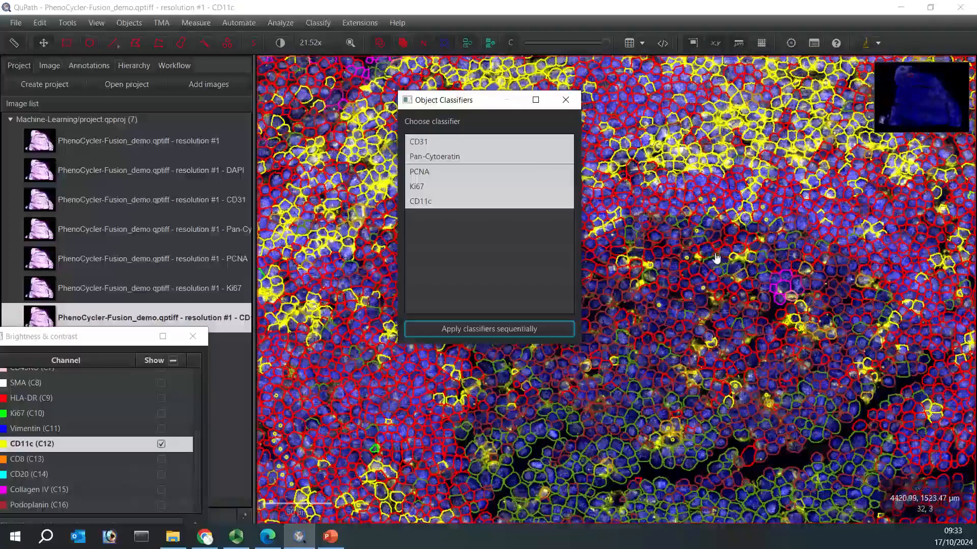
- Move the Object Classifiers dialog off the tissue view and display the cell detections as filled shapes
{"action": "scroll", "coordinate": [716, 259], "scroll_direction": "down", "scroll_amount": 10}
{"action": "left_click_drag", "start_coordinate": [489, 102], "coordinate": [195, 108]}
{"action": "left_click", "coordinate": [492, 46]}
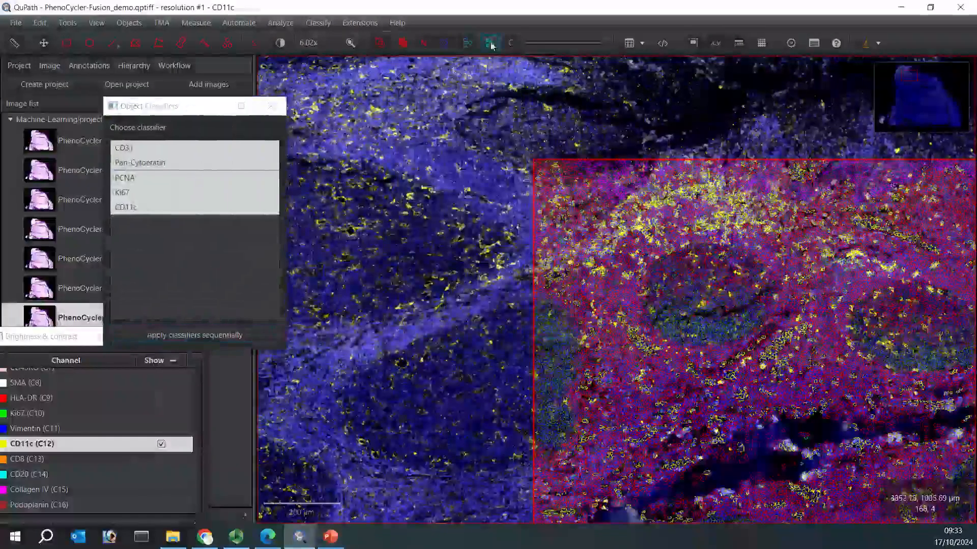
{"action": "left_click", "coordinate": [492, 45]}
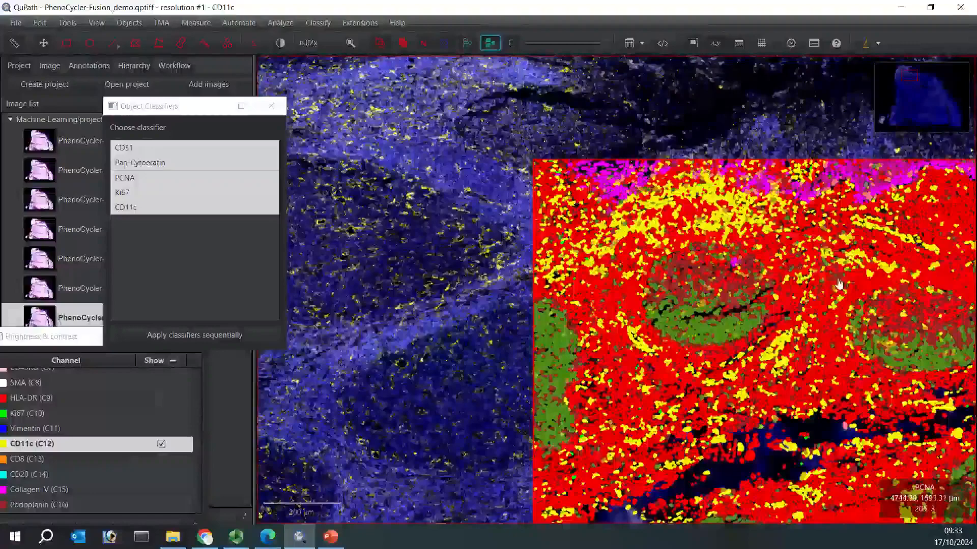
- Examine the distribution of the classified cells across the whole annotated rectangle and in relation to the full tissue section
{"action": "left_click_drag", "start_coordinate": [840, 284], "coordinate": [594, 188]}
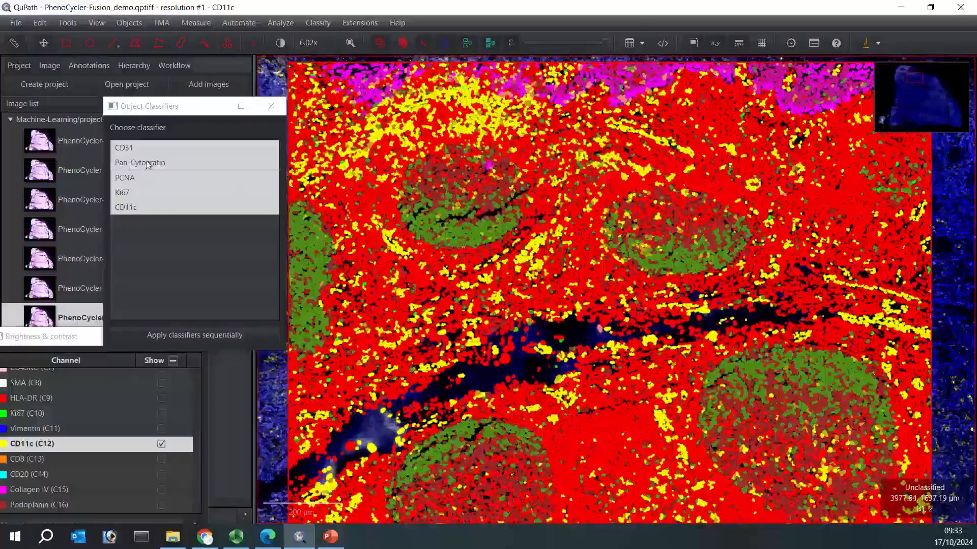
{"action": "left_click_drag", "start_coordinate": [697, 140], "coordinate": [697, 235]}
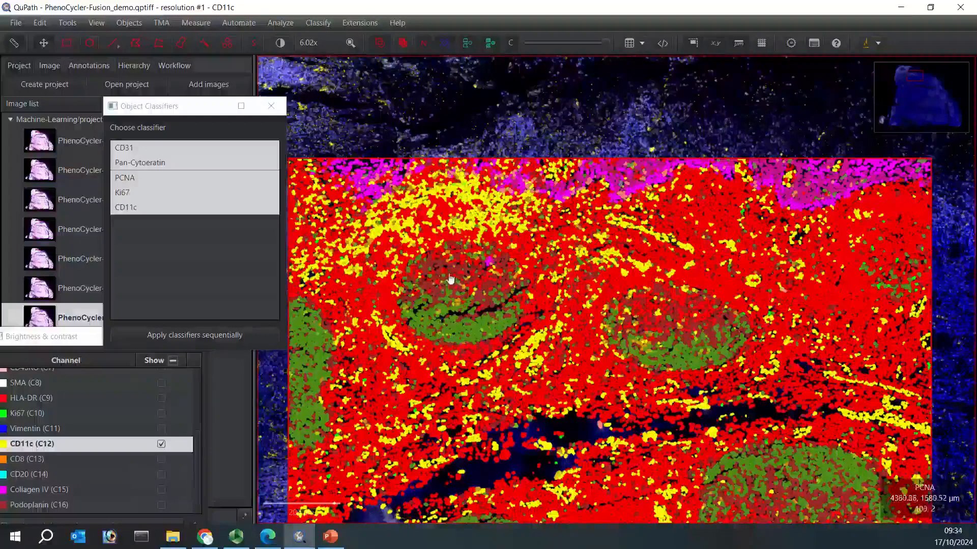
{"action": "left_click_drag", "start_coordinate": [534, 400], "coordinate": [553, 177]}
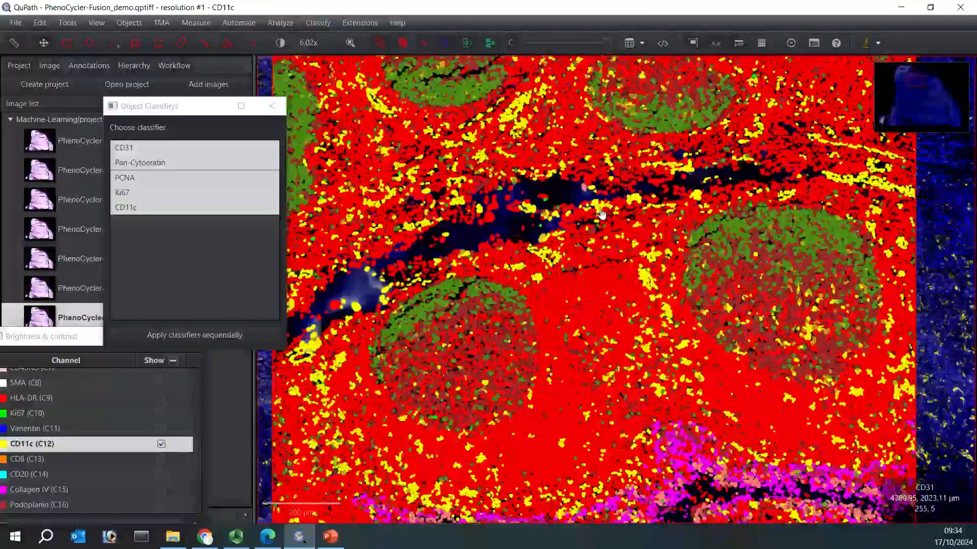
{"action": "left_click_drag", "start_coordinate": [612, 300], "coordinate": [618, 279]}
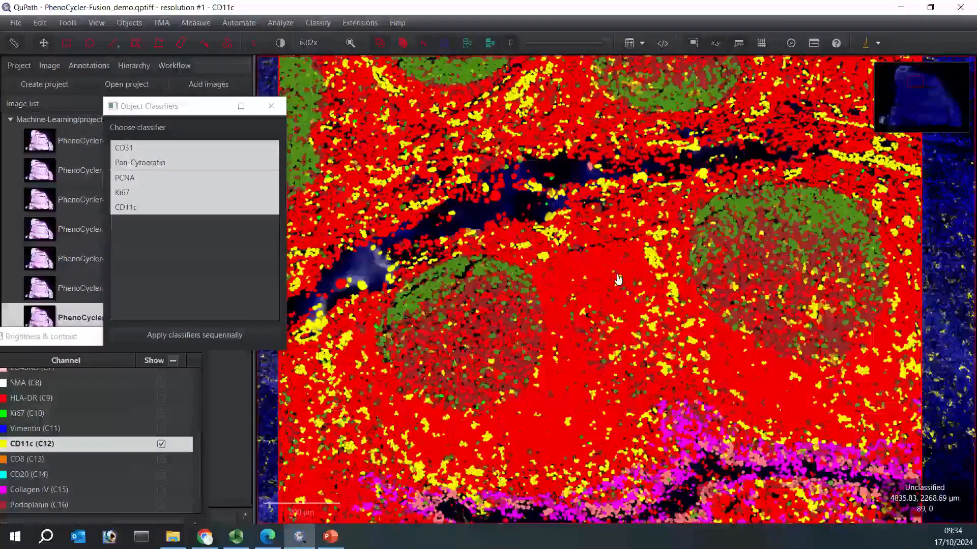
{"action": "scroll", "coordinate": [619, 279], "scroll_direction": "down", "scroll_amount": 4}
{"action": "left_click_drag", "start_coordinate": [634, 298], "coordinate": [567, 235]}
{"action": "scroll", "coordinate": [568, 237], "scroll_direction": "down", "scroll_amount": 1}
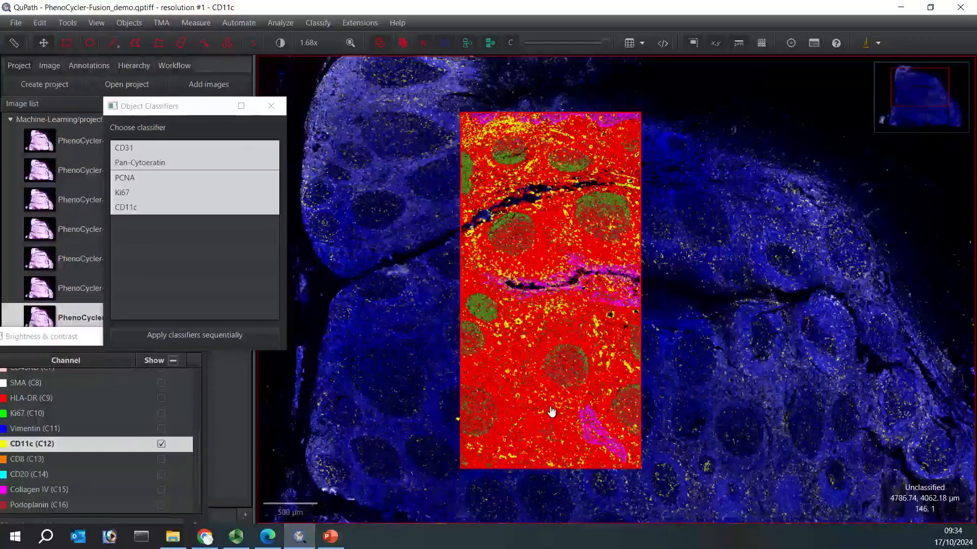
{"action": "scroll", "coordinate": [768, 346], "scroll_direction": "down", "scroll_amount": 3}
{"action": "left_click_drag", "start_coordinate": [750, 396], "coordinate": [654, 289]}
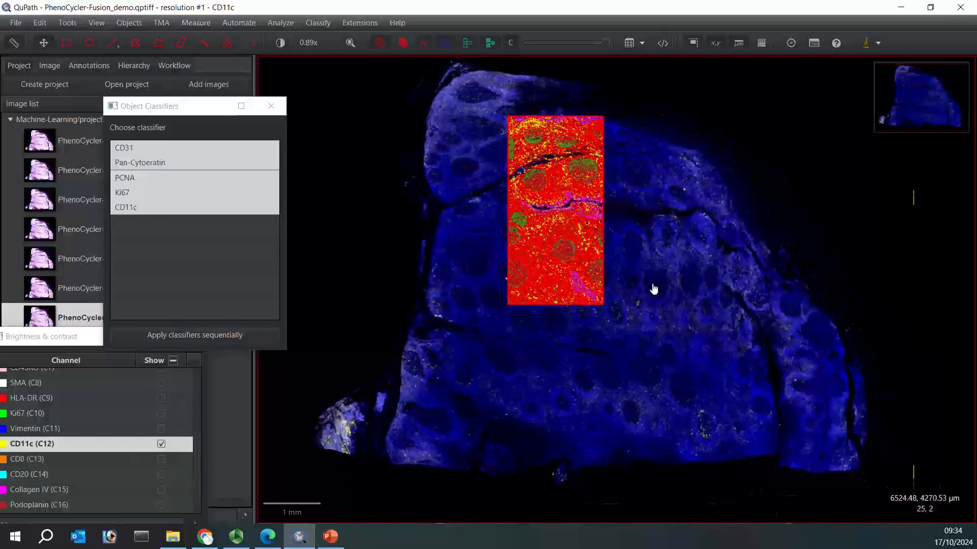
- Save the CD11c image's data and open the original PhenoCycler-Fusion_demo.qptiff - resolution #1 image from the project
{"action": "left_click", "coordinate": [16, 23]}
{"action": "left_click", "coordinate": [33, 151]}
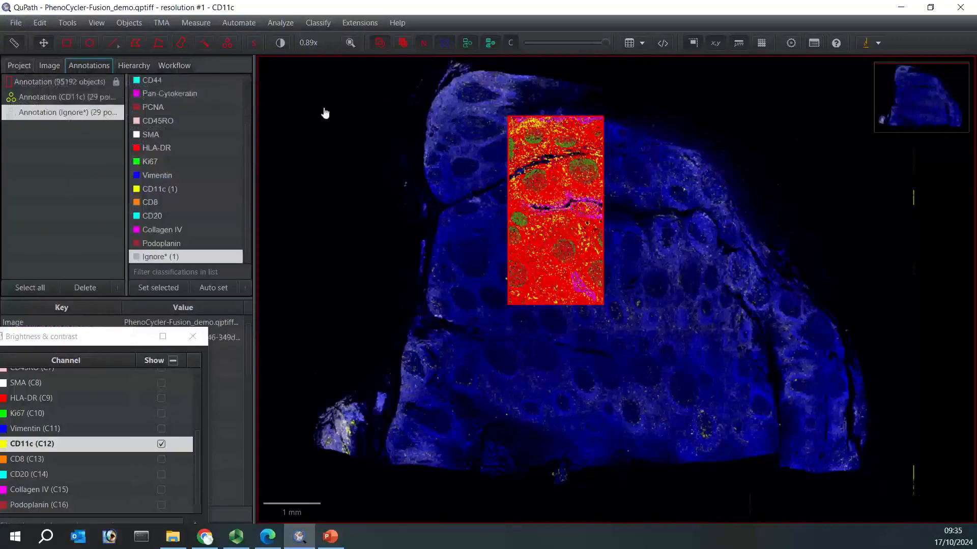
{"action": "left_click", "coordinate": [20, 66]}
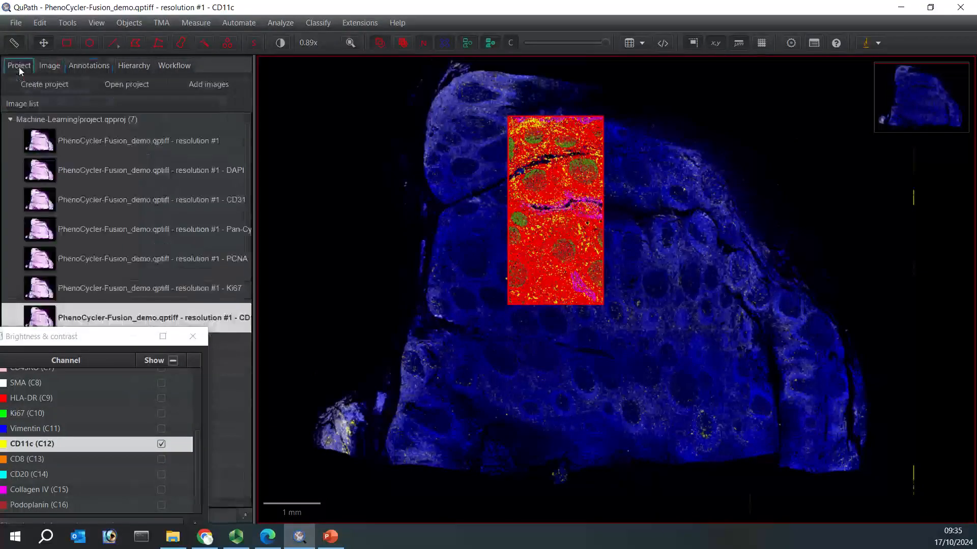
{"action": "left_click", "coordinate": [128, 141]}
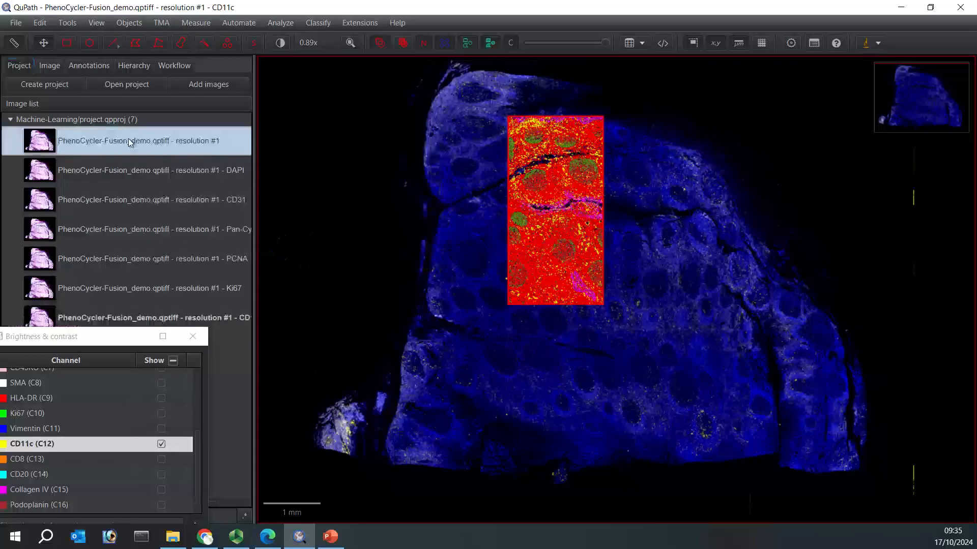
{"action": "double_click", "coordinate": [128, 141]}
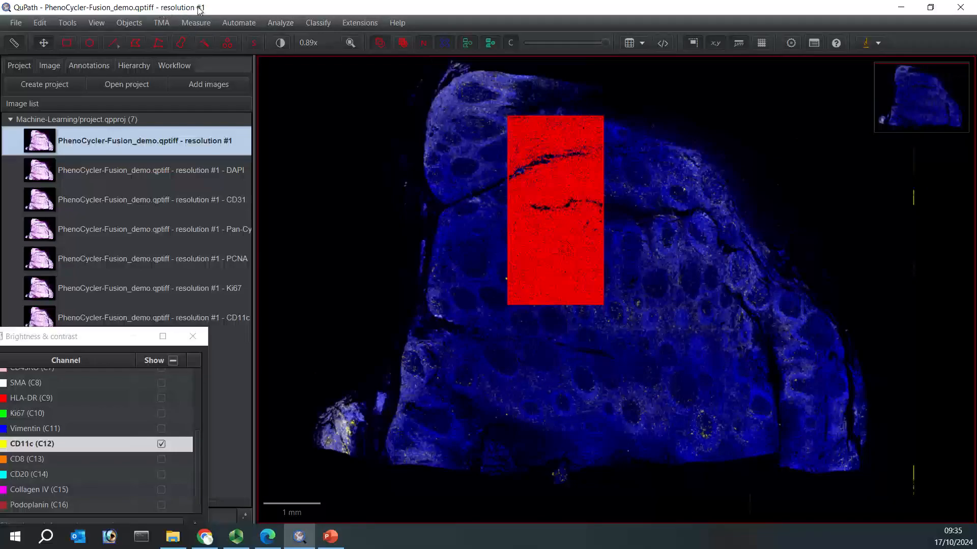
- Draw a polygon annotation around the outline of the entire tissue section in the original image
{"action": "left_click_drag", "start_coordinate": [440, 219], "coordinate": [436, 239]}
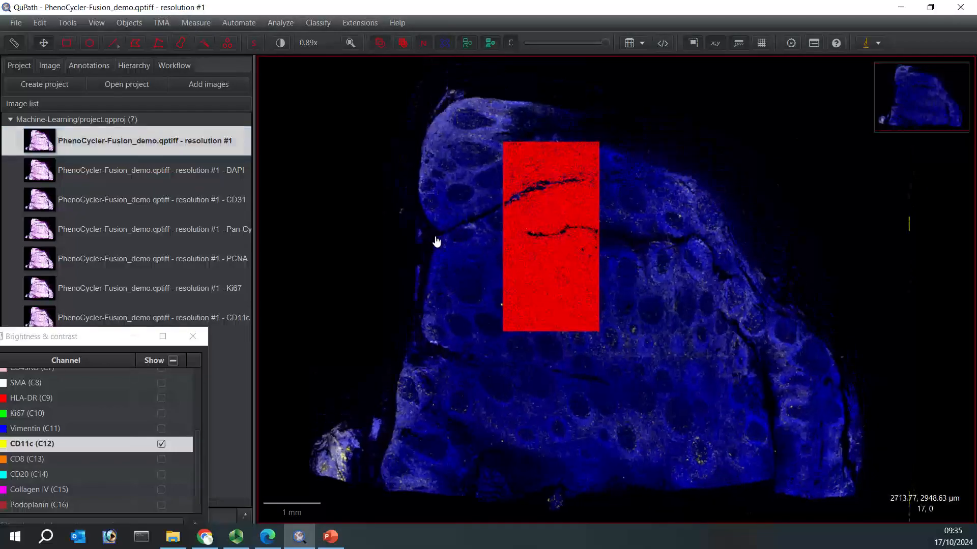
{"action": "left_click", "coordinate": [82, 66]}
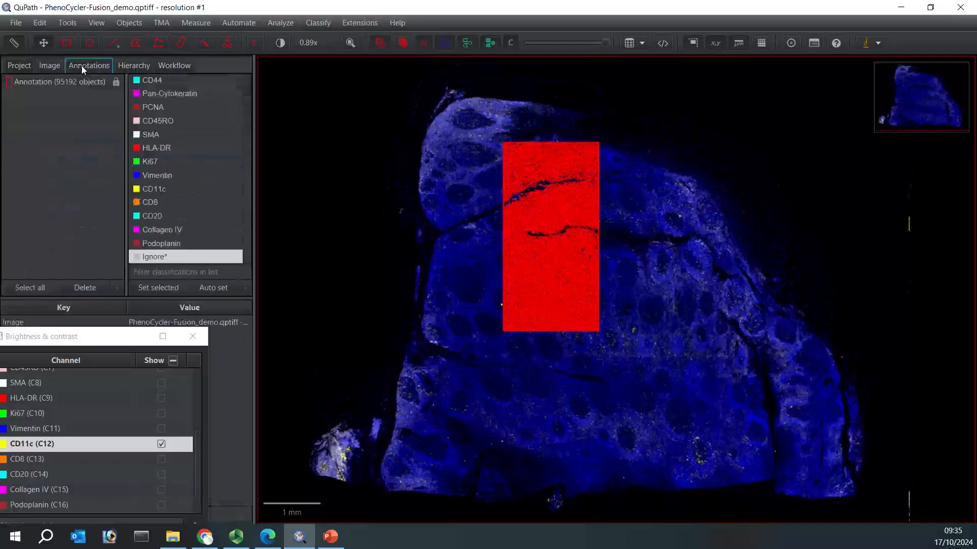
{"action": "left_click", "coordinate": [135, 44]}
{"action": "mouse_move", "coordinate": [441, 88]}
{"action": "left_mouse_down"}
{"action": "mouse_move", "coordinate": [489, 78]}
{"action": "mouse_move", "coordinate": [540, 96]}
{"action": "mouse_move", "coordinate": [627, 155]}
{"action": "mouse_move", "coordinate": [719, 192]}
{"action": "mouse_move", "coordinate": [772, 276]}
{"action": "mouse_move", "coordinate": [839, 342]}
{"action": "mouse_move", "coordinate": [870, 401]}
{"action": "mouse_move", "coordinate": [881, 449]}
{"action": "mouse_move", "coordinate": [861, 505]}
{"action": "mouse_move", "coordinate": [816, 511]}
{"action": "mouse_move", "coordinate": [732, 490]}
{"action": "mouse_move", "coordinate": [547, 509]}
{"action": "mouse_move", "coordinate": [420, 503]}
{"action": "mouse_move", "coordinate": [292, 467]}
{"action": "mouse_move", "coordinate": [302, 433]}
{"action": "mouse_move", "coordinate": [389, 354]}
{"action": "mouse_move", "coordinate": [400, 325]}
{"action": "mouse_move", "coordinate": [407, 144]}
{"action": "mouse_move", "coordinate": [414, 109]}
{"action": "mouse_move", "coordinate": [440, 87]}
{"action": "left_mouse_up"}
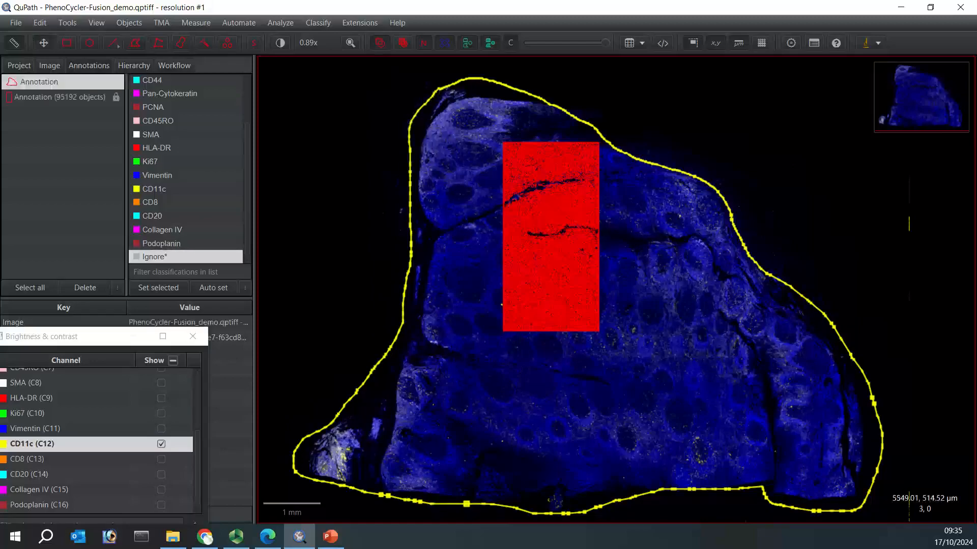
{"action": "left_click", "coordinate": [104, 337]}
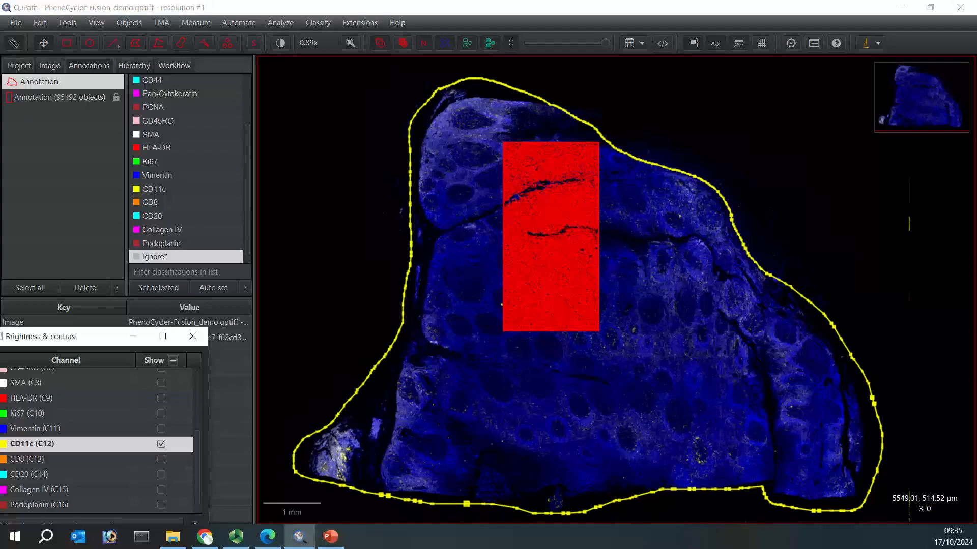
- Load the StarDist cell segmentation script, run it on the whole-tissue annotation with the model stardist_cell_seg_model.pb, and close the script editor
{"action": "left_click", "coordinate": [172, 536]}
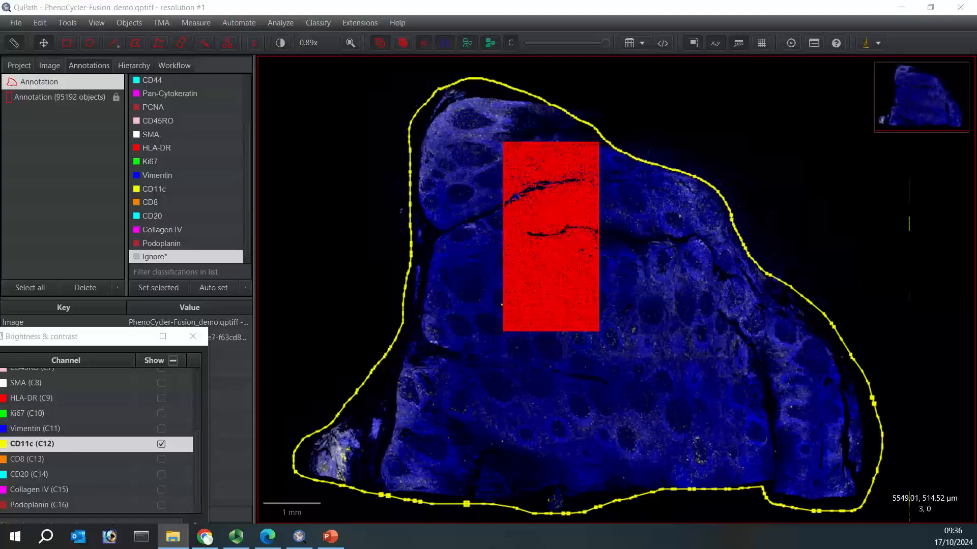
{"action": "left_click_drag", "start_coordinate": [972, 284], "coordinate": [694, 290]}
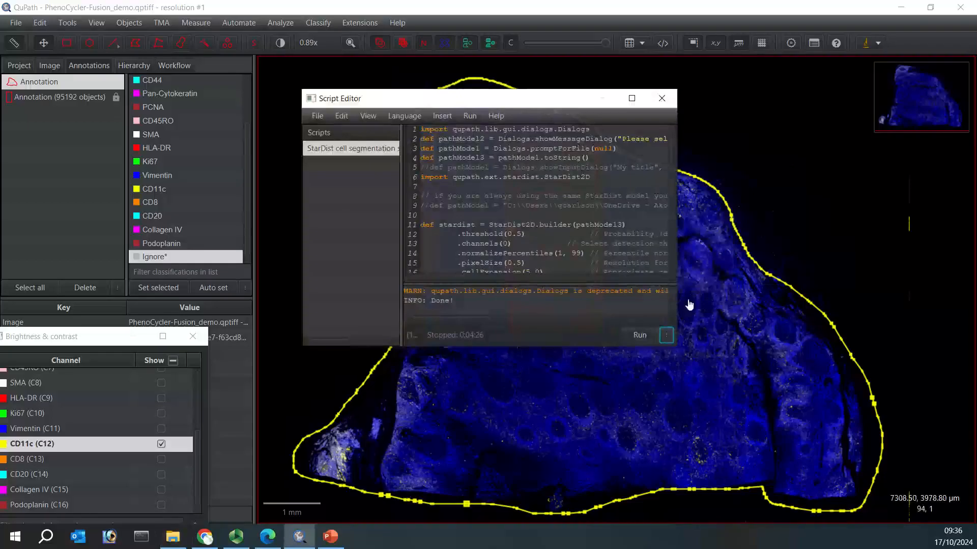
{"action": "left_click", "coordinate": [644, 335]}
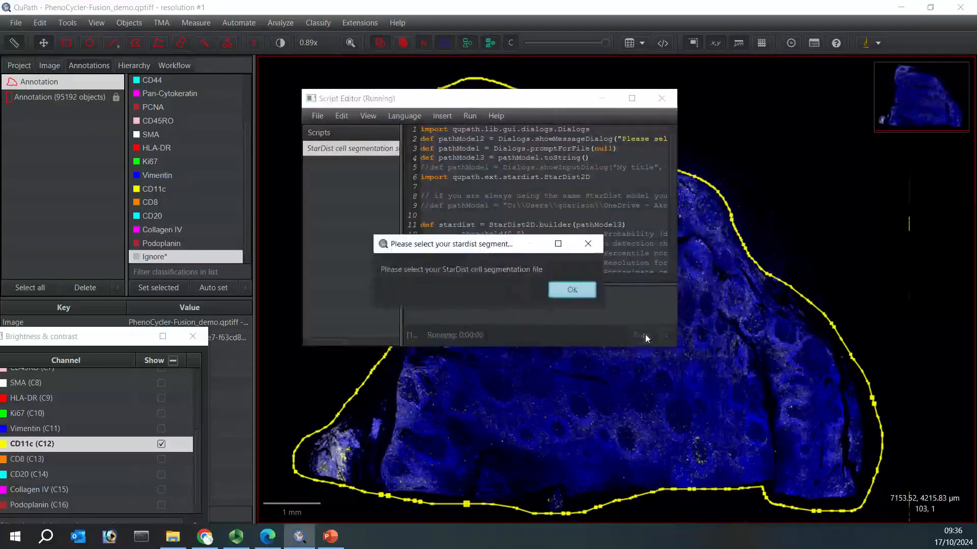
{"action": "left_click", "coordinate": [572, 289]}
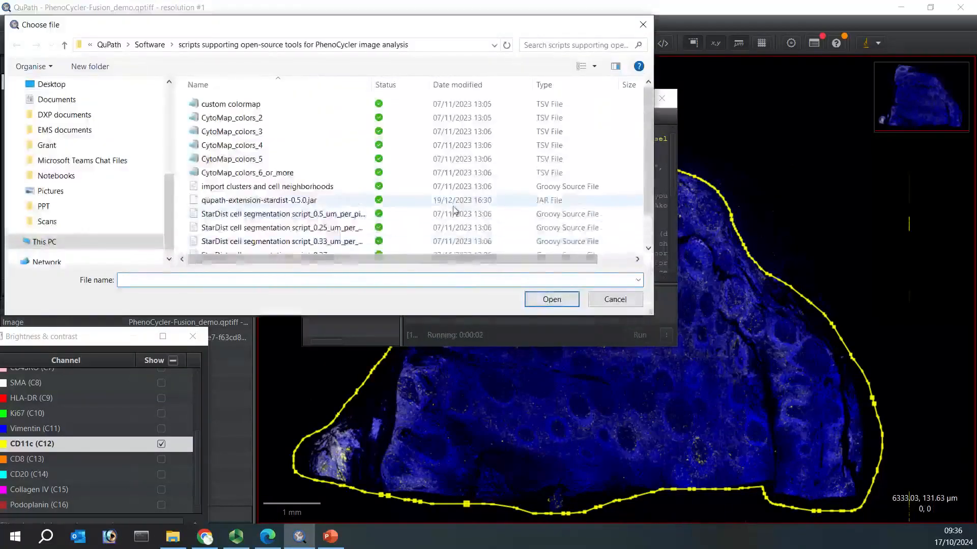
{"action": "scroll", "coordinate": [458, 211], "scroll_direction": "down", "scroll_amount": 1}
{"action": "left_click", "coordinate": [325, 233]}
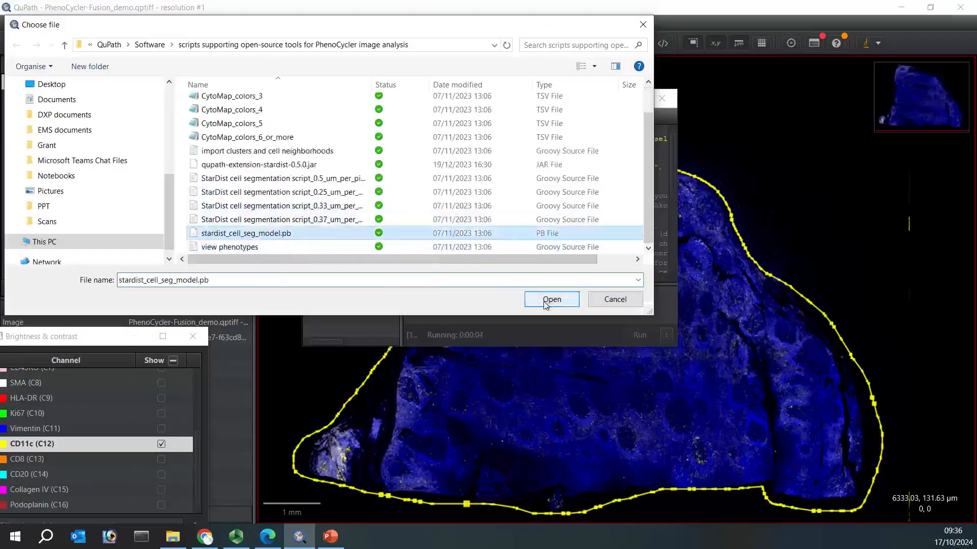
{"action": "left_click", "coordinate": [547, 301]}
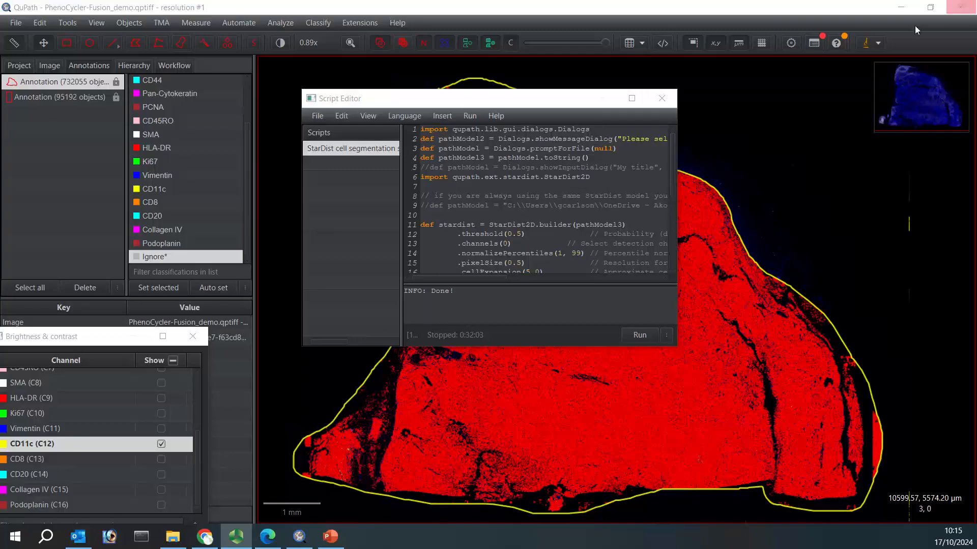
{"action": "left_click", "coordinate": [663, 98]}
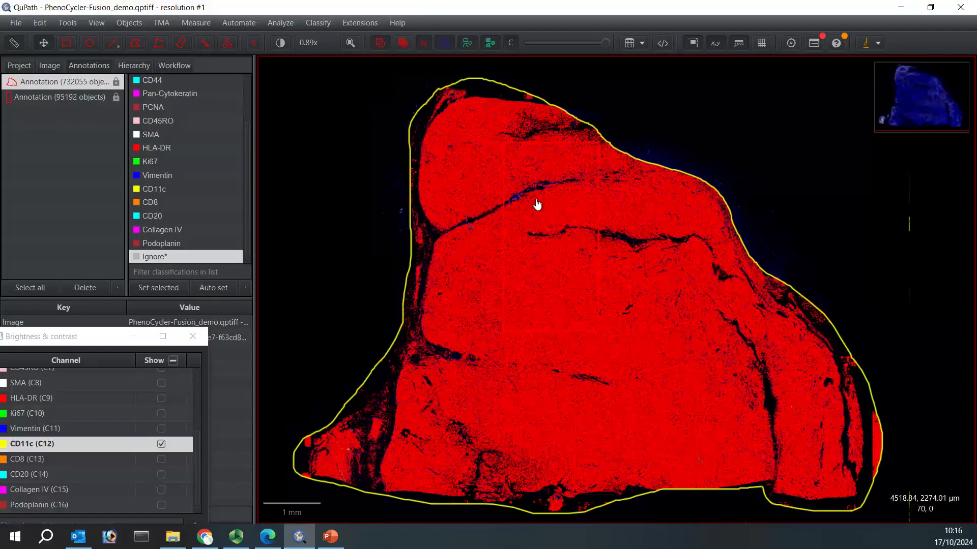
- Load the object classifiers CD31, Pan-Cytoeratin, PCNA, Ki67 and CD11c, apply them sequentially to the segmented cells, and close the classifier dialog
{"action": "left_click", "coordinate": [327, 24]}
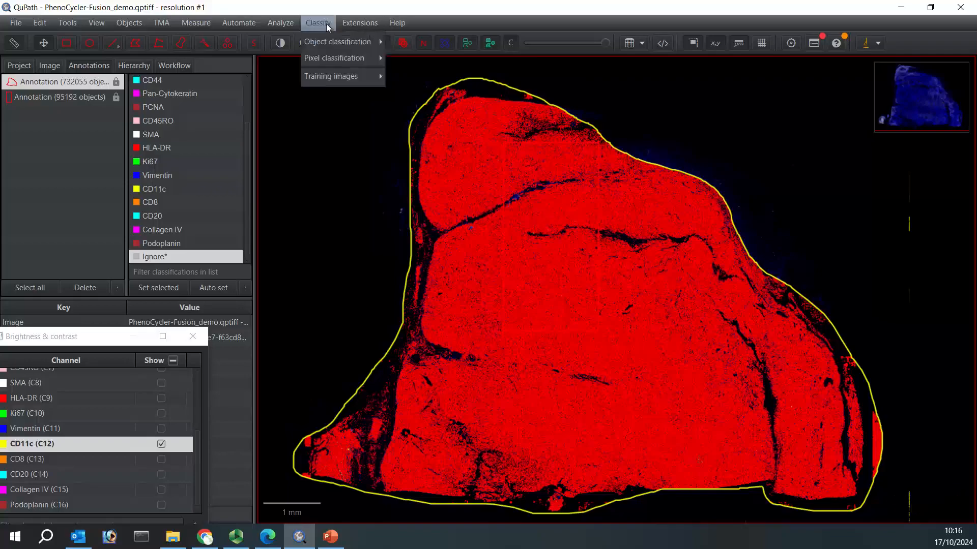
{"action": "mouse_move", "coordinate": [333, 42]}
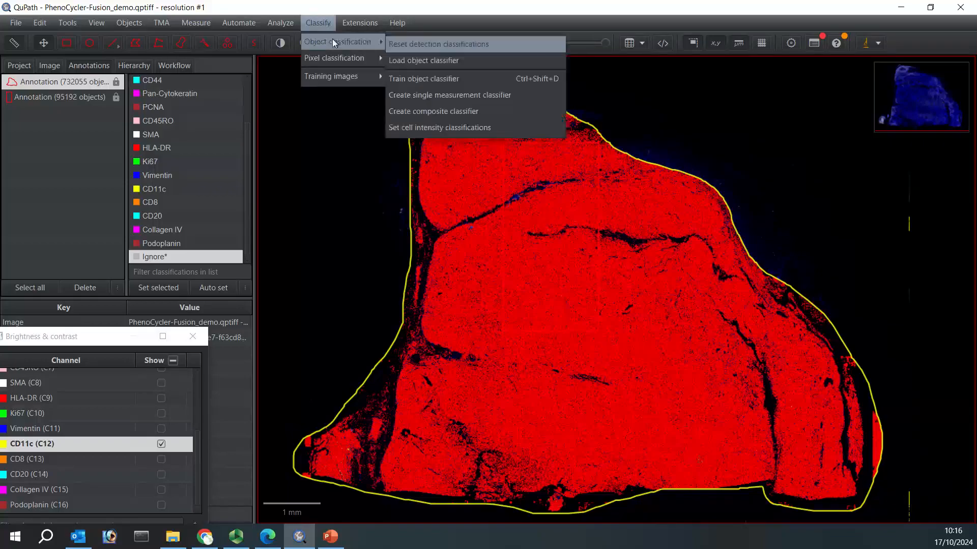
{"action": "left_click", "coordinate": [422, 60]}
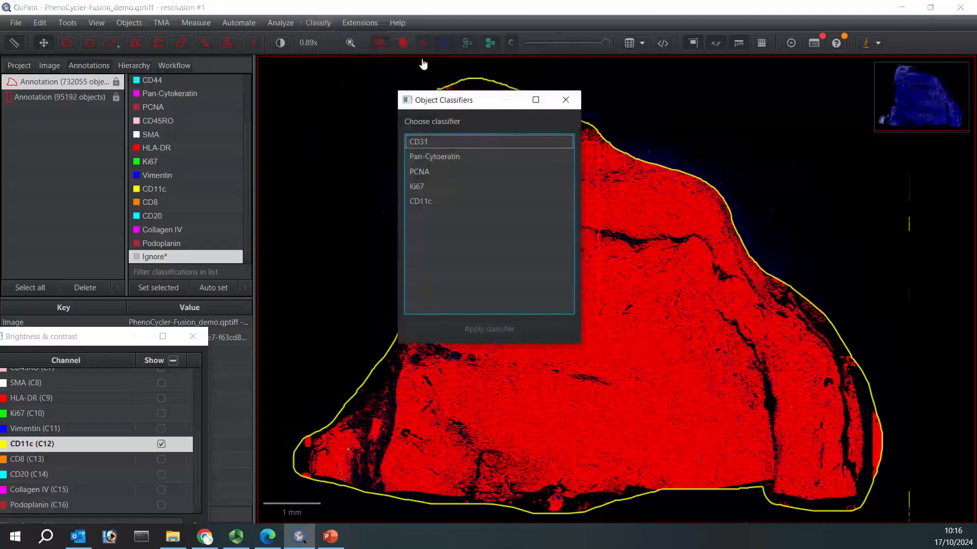
{"action": "left_click", "coordinate": [448, 140]}
{"action": "left_click", "coordinate": [448, 158], "text": "ctrl"}
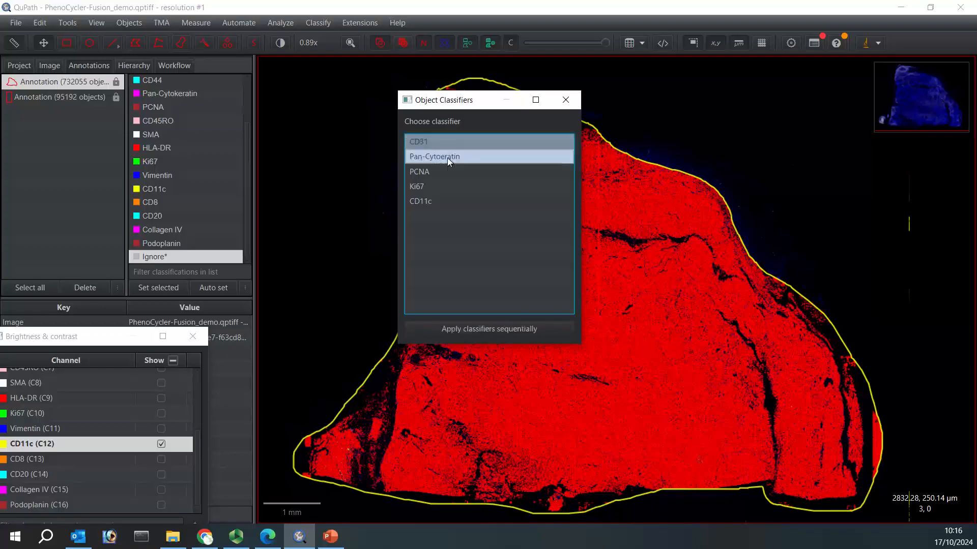
{"action": "left_click", "coordinate": [436, 172], "text": "ctrl"}
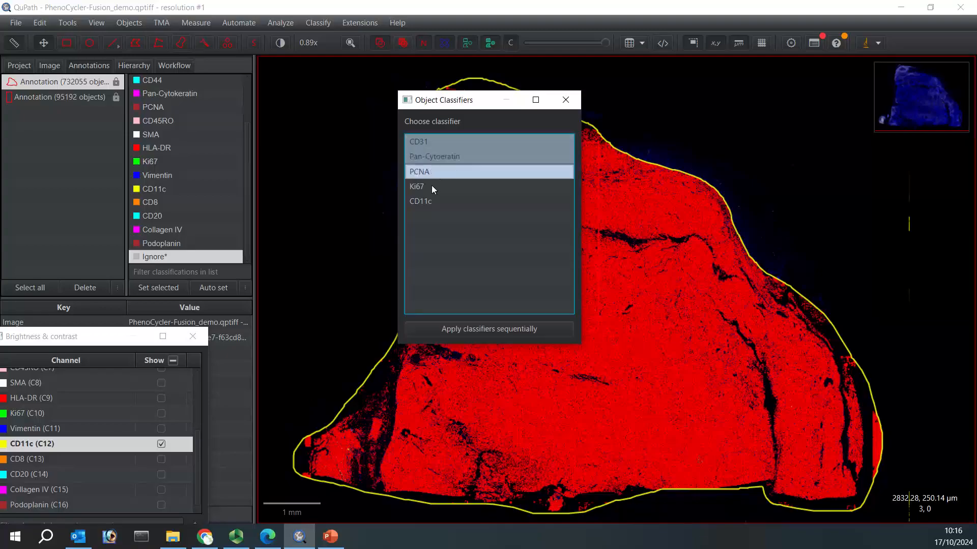
{"action": "left_click", "coordinate": [432, 188], "text": "ctrl"}
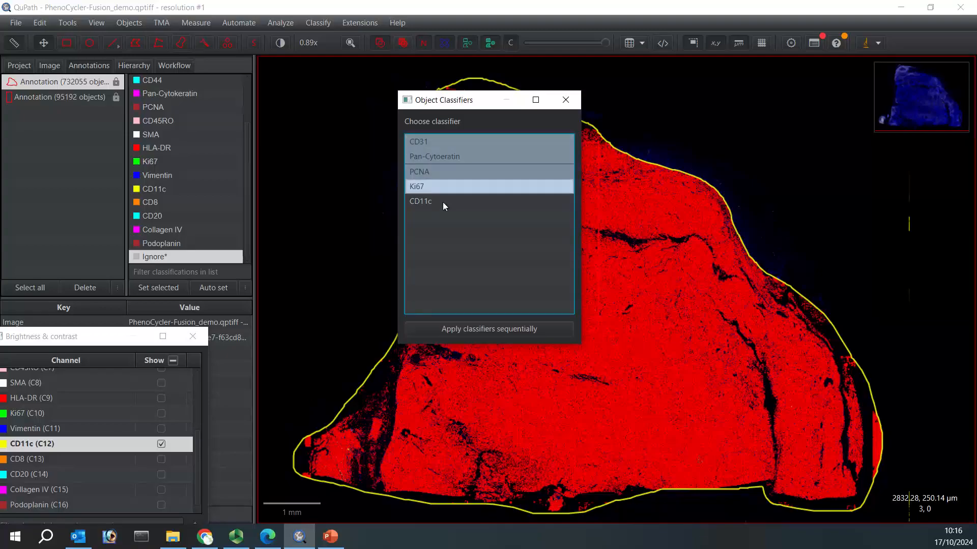
{"action": "left_click", "coordinate": [443, 202], "text": "ctrl"}
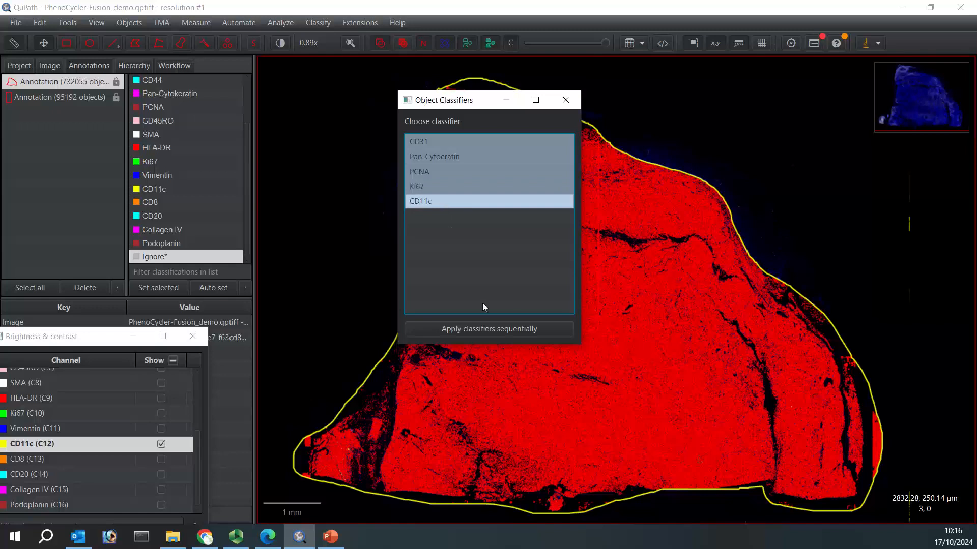
{"action": "left_click", "coordinate": [502, 333]}
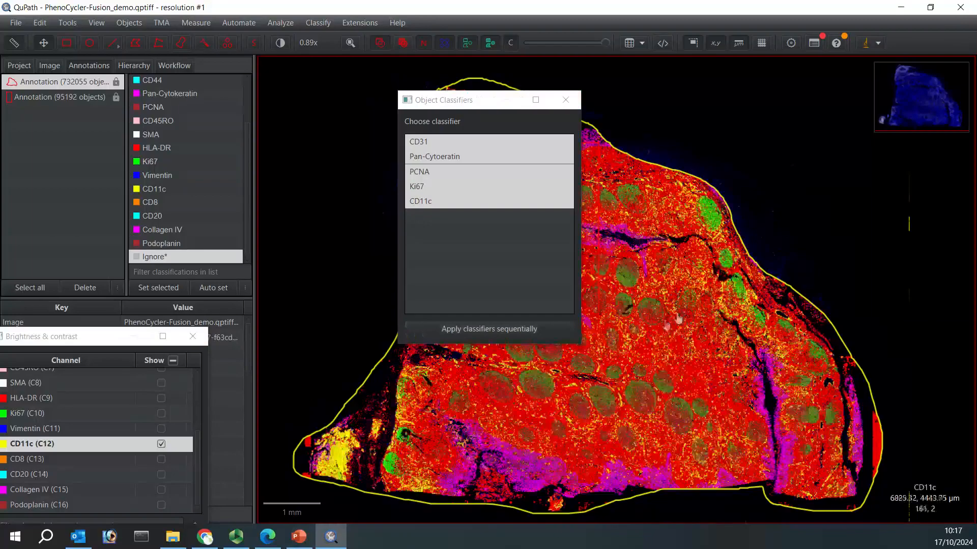
{"action": "left_click", "coordinate": [566, 100]}
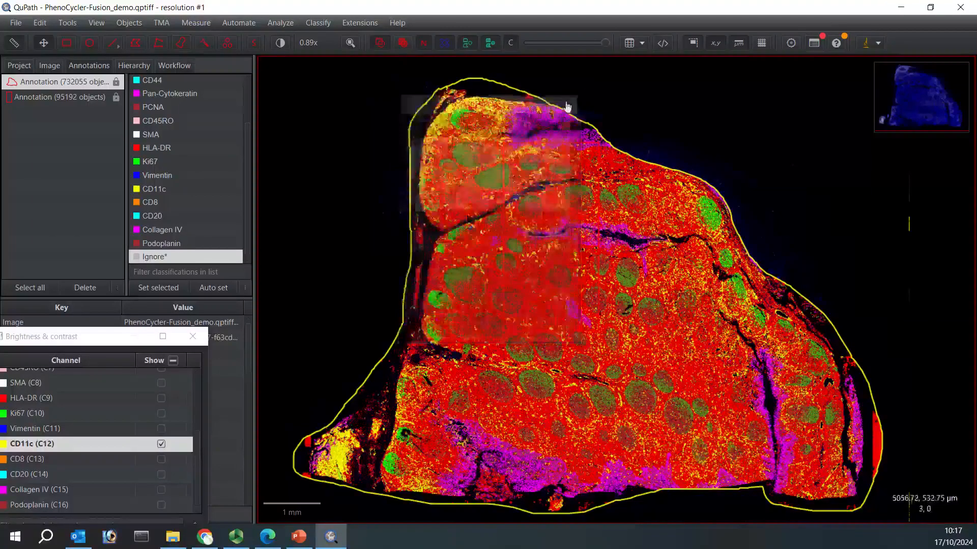
- Examine the combined marker classifications of the cells up close around the central tissue regions and across the whole tissue section
{"action": "scroll", "coordinate": [604, 323], "scroll_direction": "up", "scroll_amount": 5}
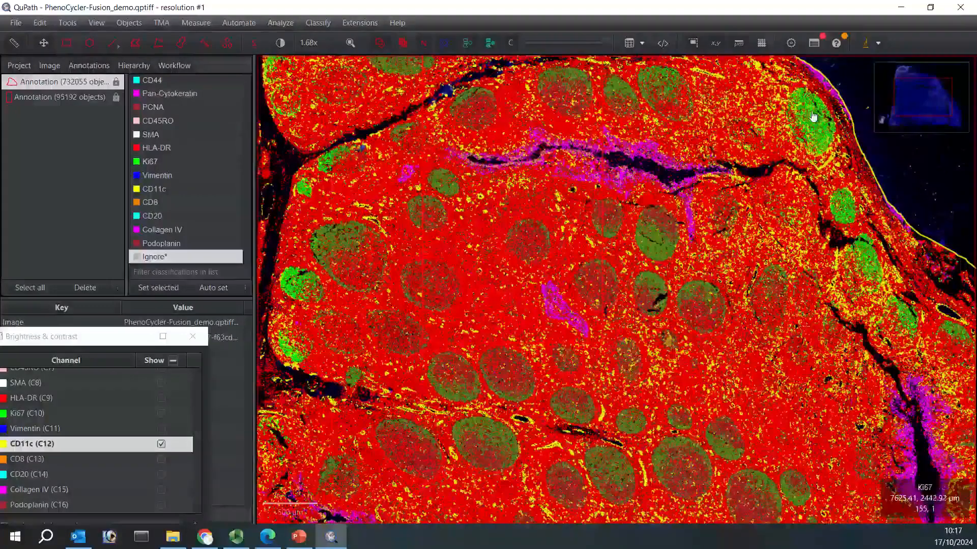
{"action": "key", "text": "Up"}
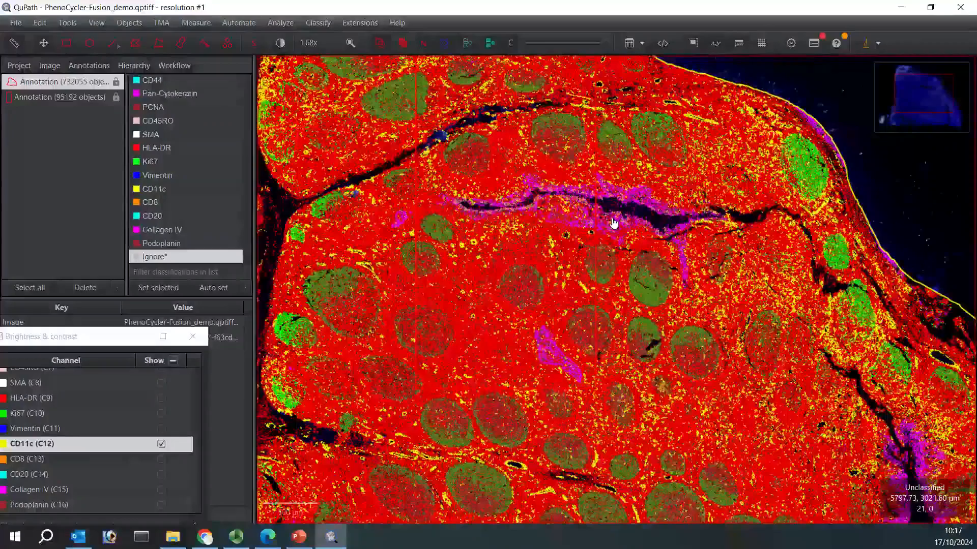
{"action": "scroll", "coordinate": [552, 308], "scroll_direction": "up", "scroll_amount": 3}
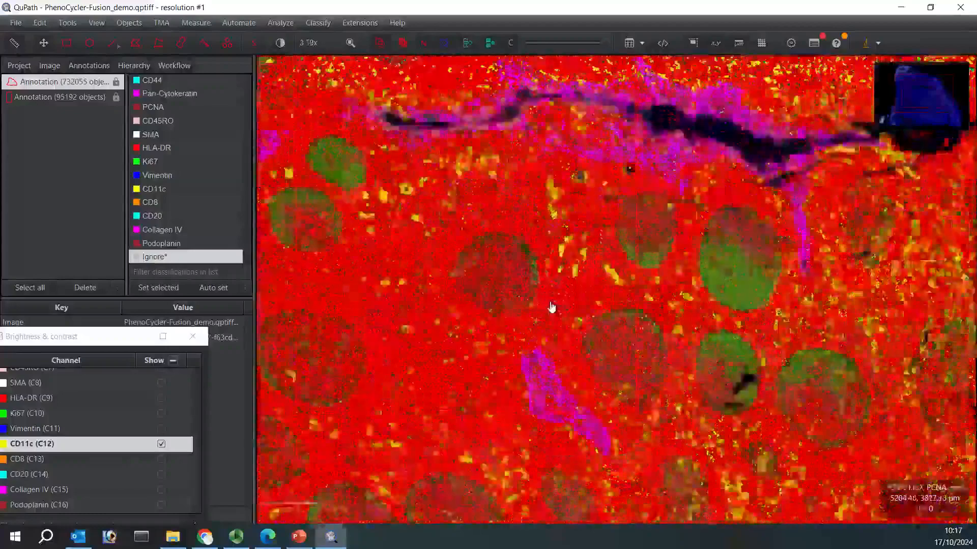
{"action": "scroll", "coordinate": [499, 234], "scroll_direction": "up", "scroll_amount": 4}
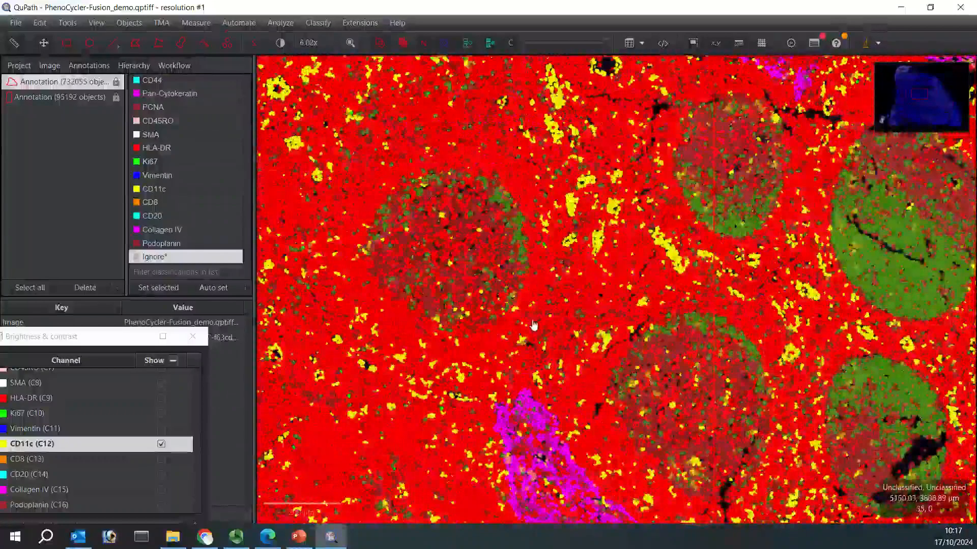
{"action": "left_click_drag", "start_coordinate": [628, 448], "coordinate": [653, 352]}
{"action": "scroll", "coordinate": [652, 352], "scroll_direction": "down", "scroll_amount": 6}
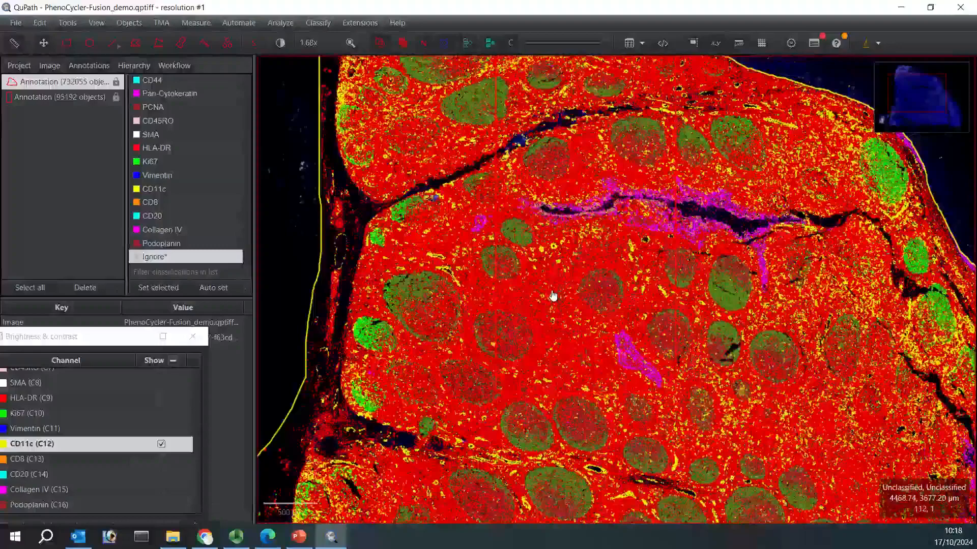
{"action": "scroll", "coordinate": [553, 296], "scroll_direction": "down", "scroll_amount": 4}
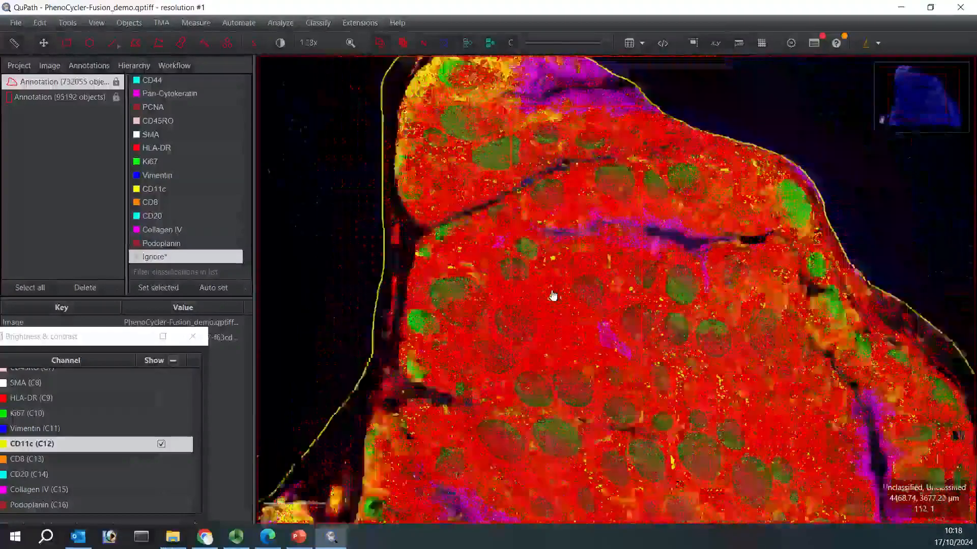
{"action": "left_click_drag", "start_coordinate": [568, 318], "coordinate": [567, 298]}
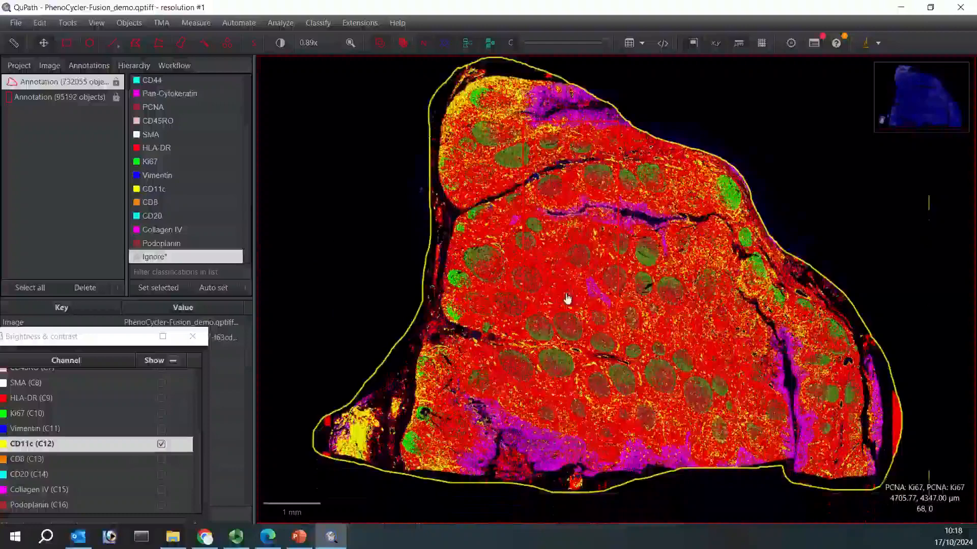